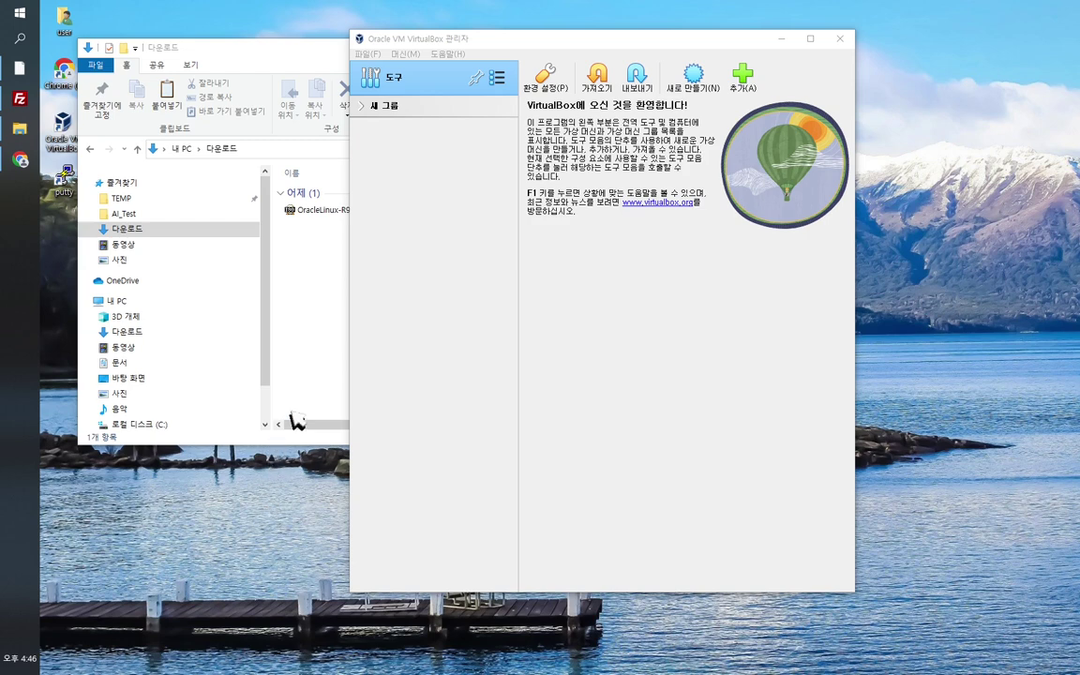
Step: Arrange the VirtualBox and Downloads windows, then confirm VirtualBox version 7.0 in the About box
mouse_move(459, 39)
left_mouse_down()
mouse_move(502, 38)
mouse_move(466, 40)
left_mouse_up()
left_click_drag(272, 48, 285, 83)
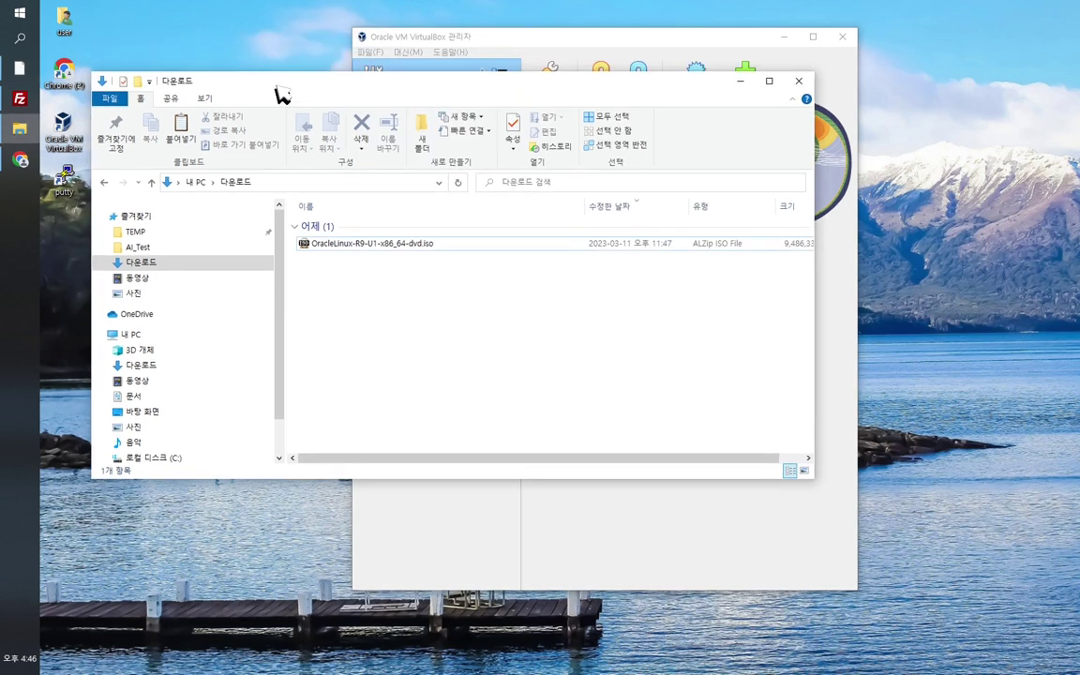
left_click_drag(427, 43, 414, 38)
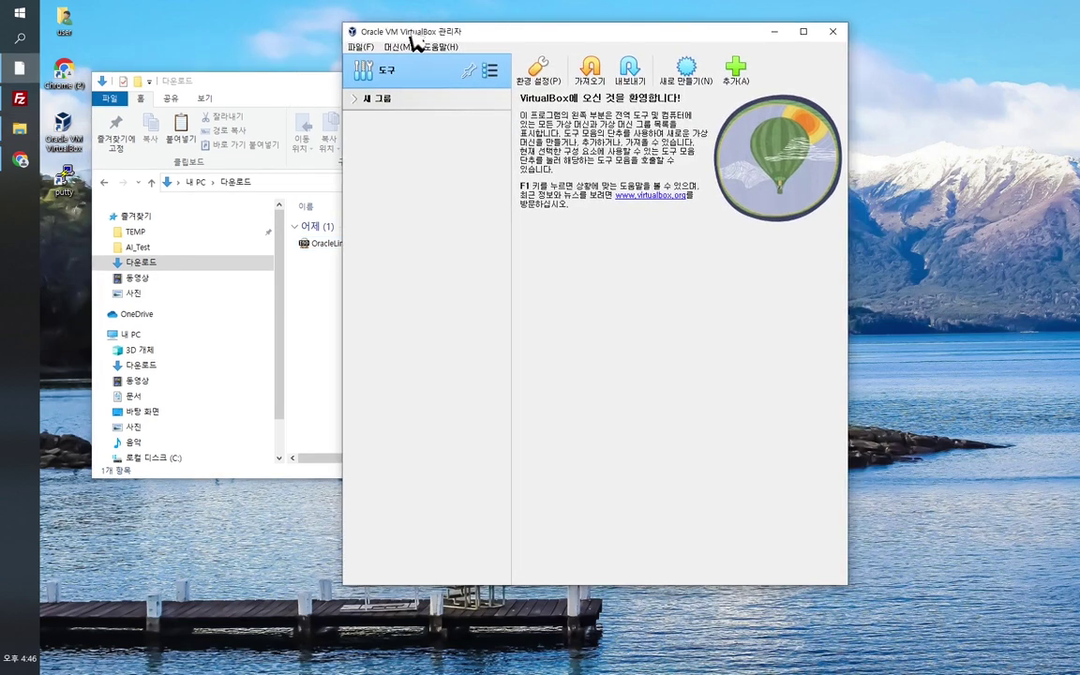
left_click(444, 47)
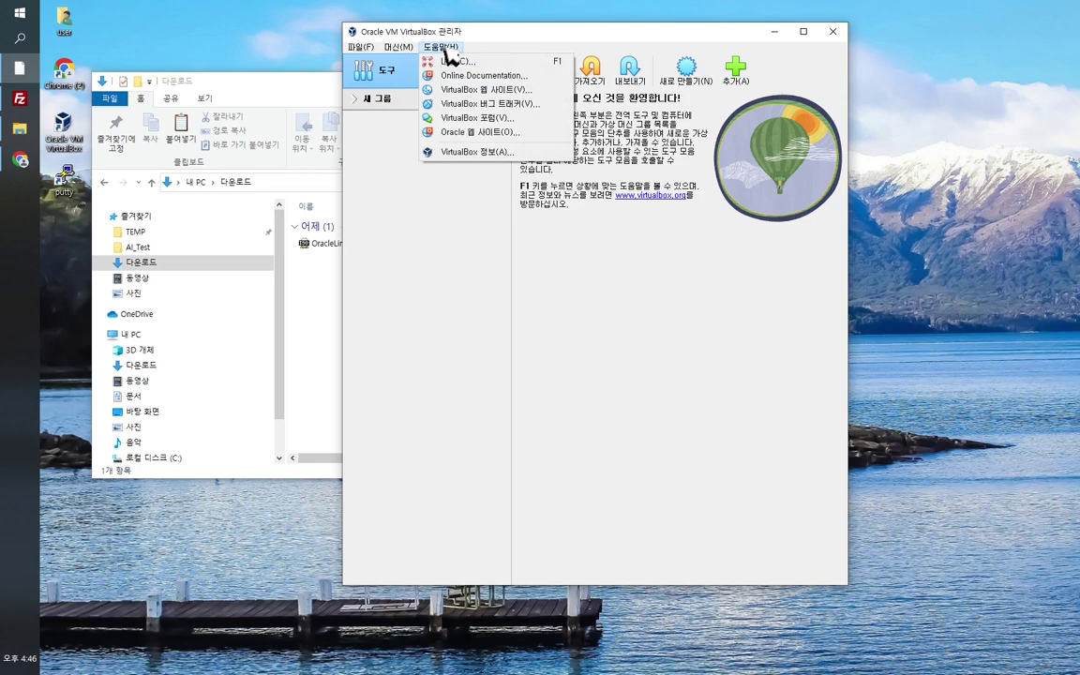
left_click(495, 151)
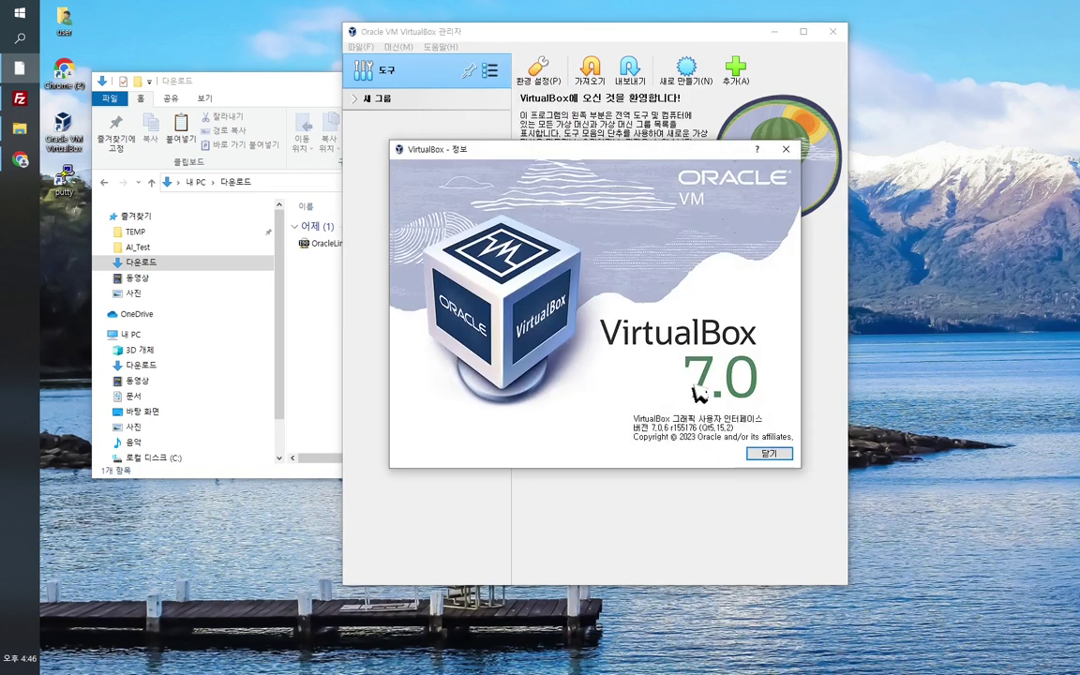
left_click(769, 454)
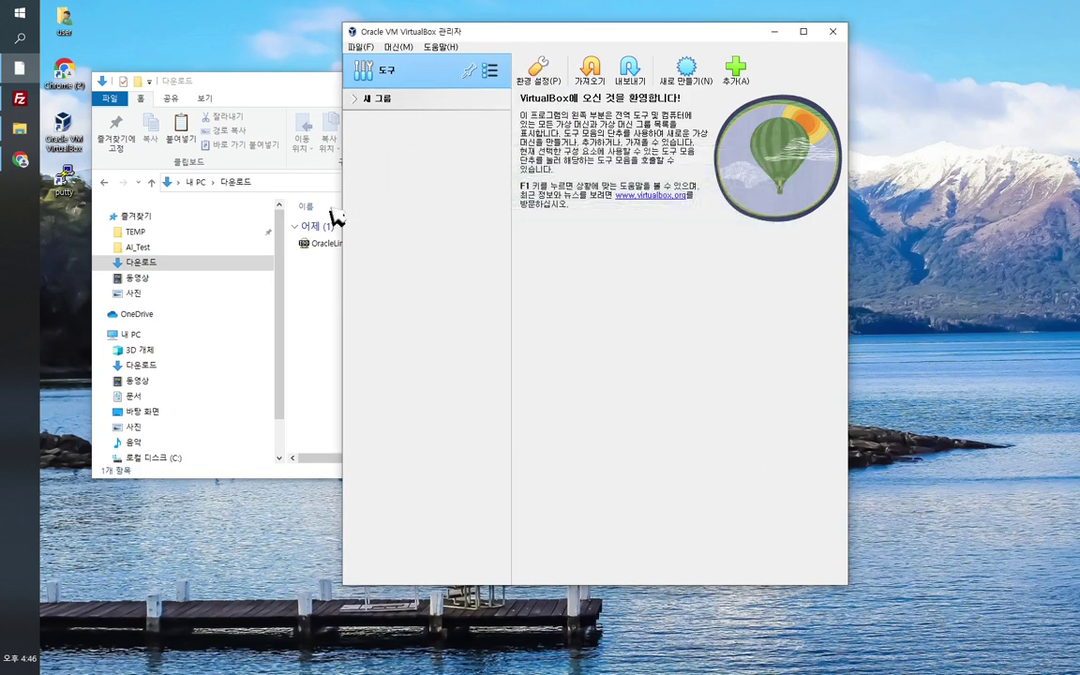
Step: Check the Downloads folder holding the Oracle Linux ISO, then open VirtualBox's Machine menu
left_click(274, 97)
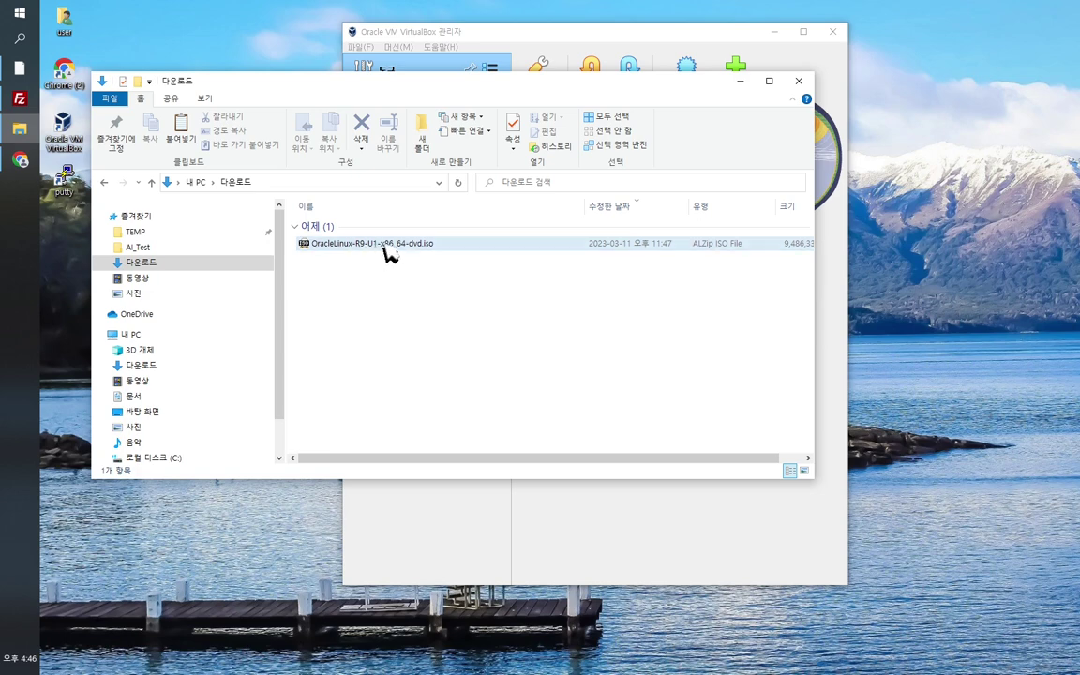
left_click(554, 36)
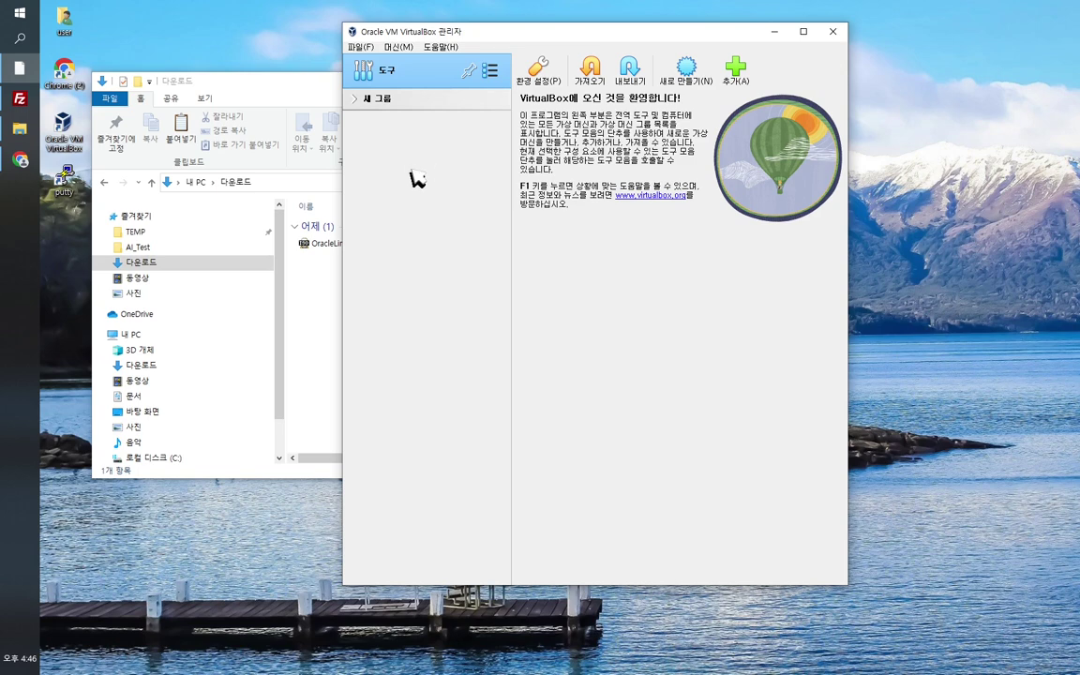
left_click(321, 297)
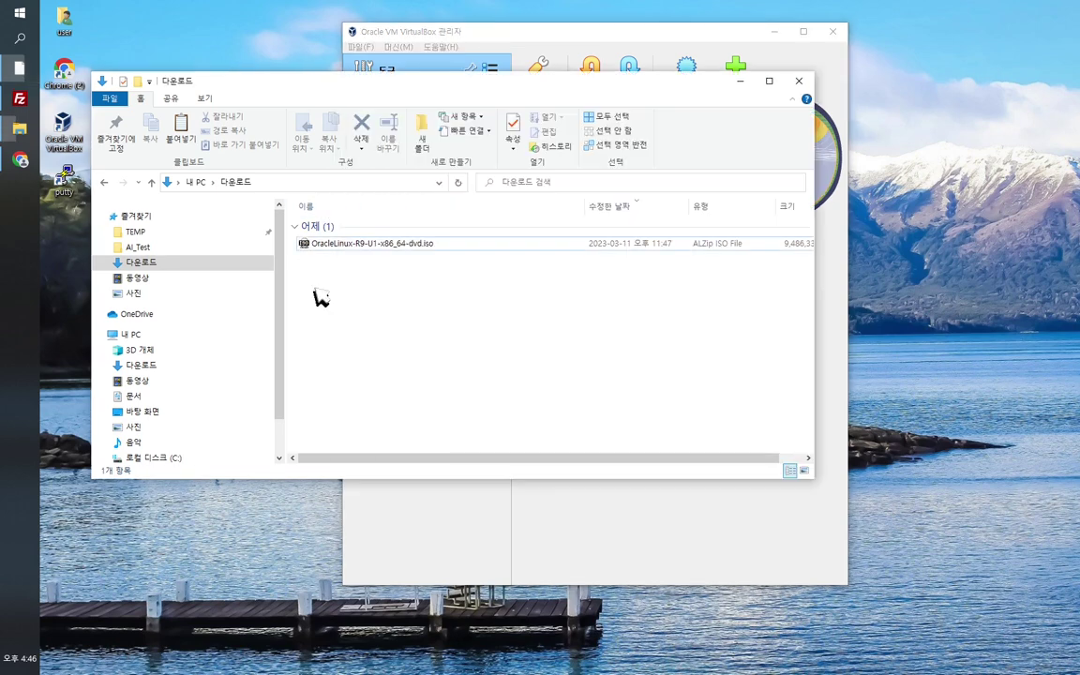
left_click(500, 47)
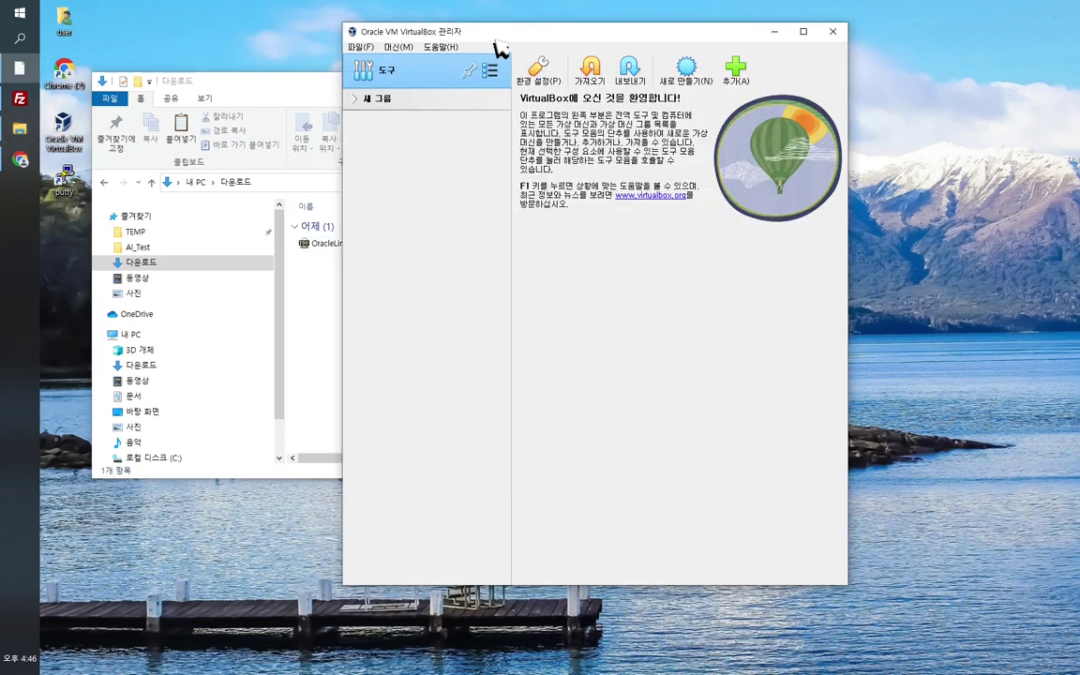
left_click(399, 48)
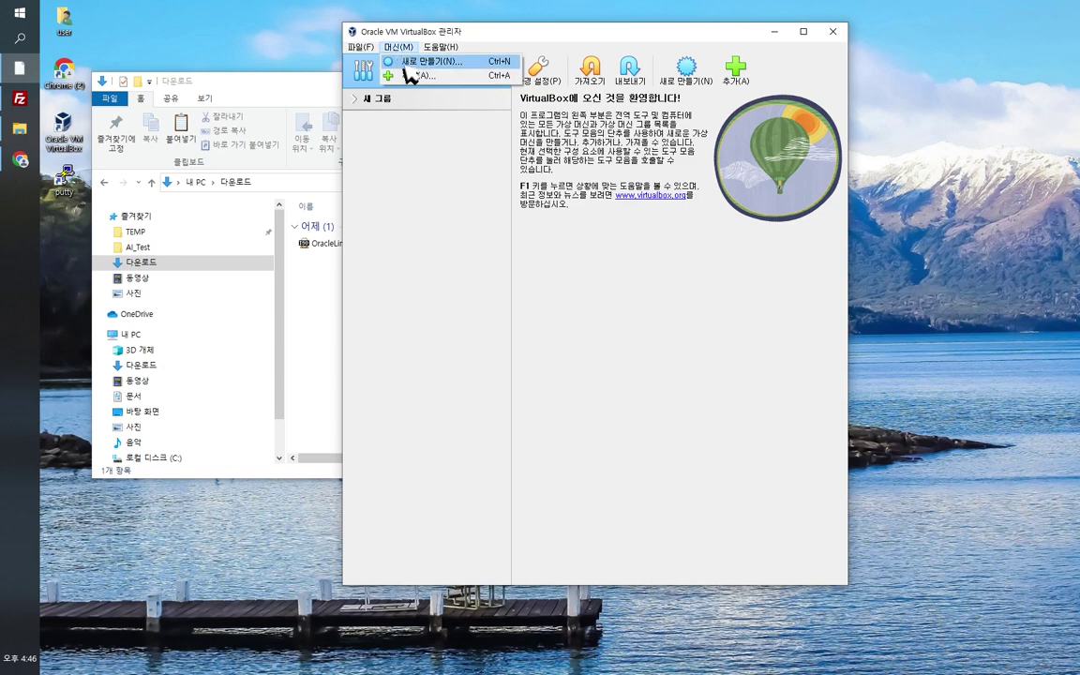
Step: Start a new virtual machine named Server1 and check its storage folder
left_click(409, 64)
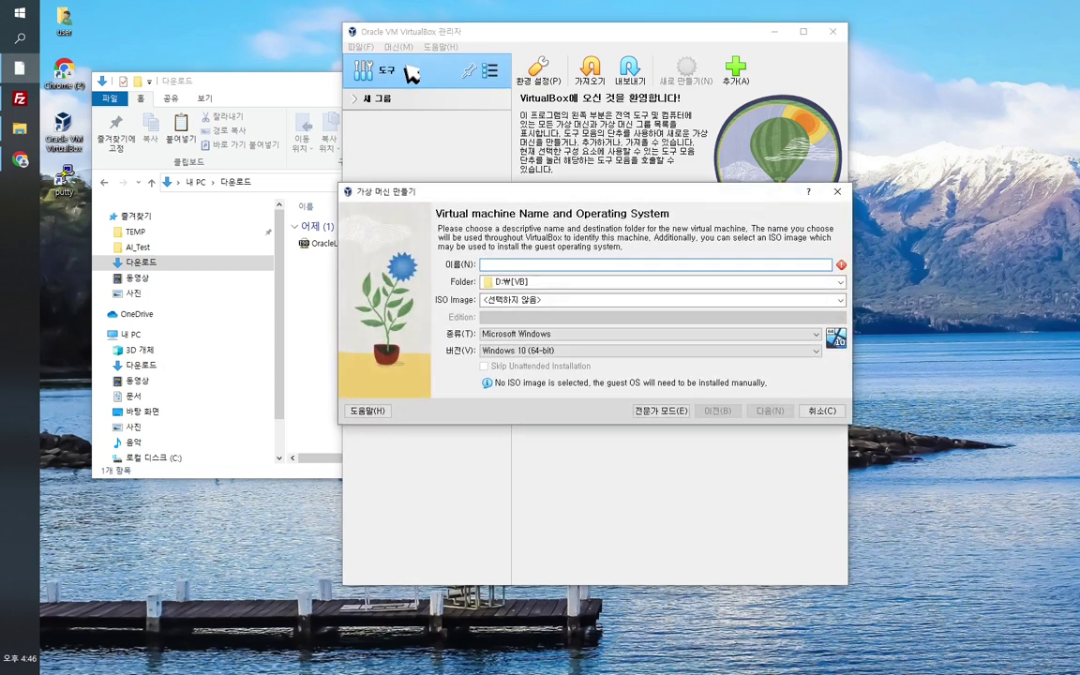
type("Server1")
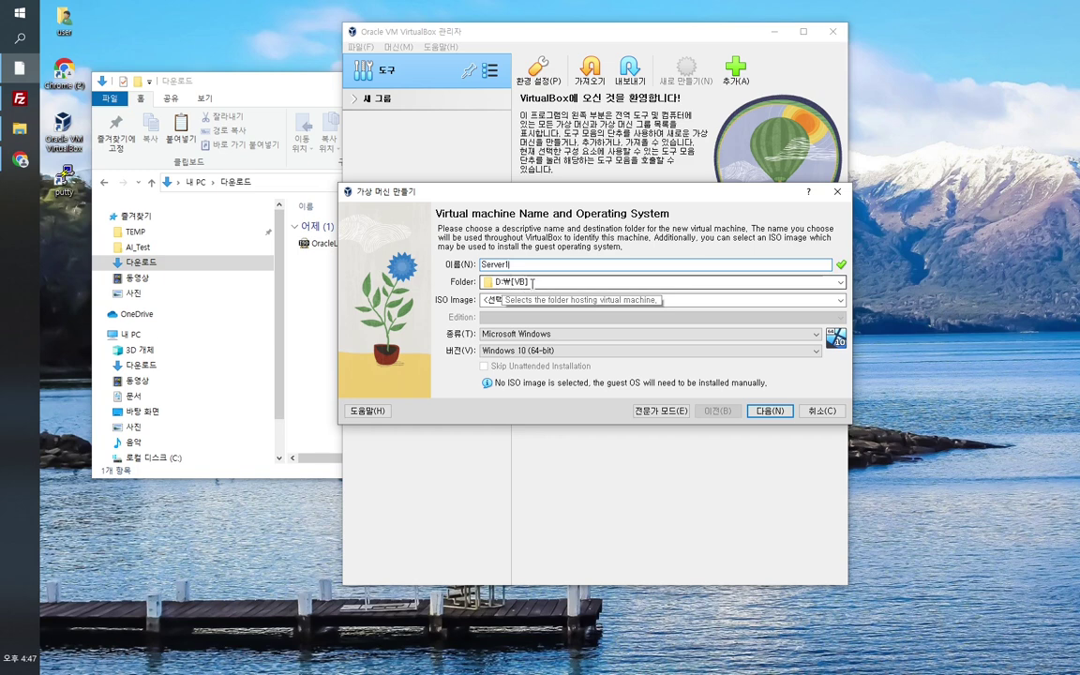
left_click(538, 282)
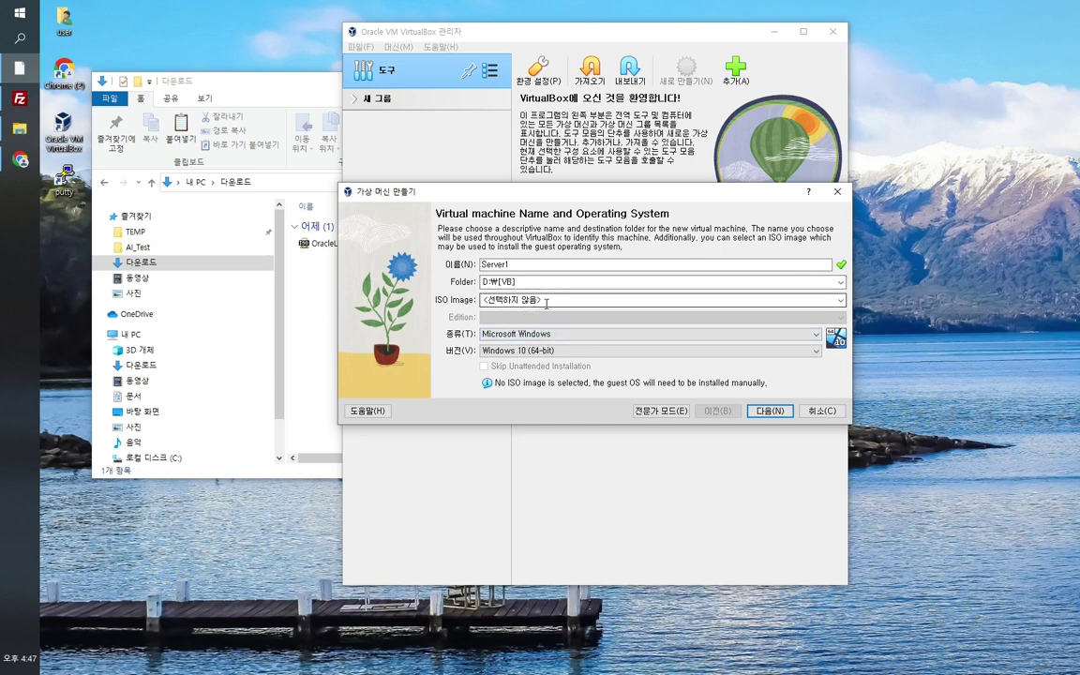
Step: Set the type to Linux, keep version Oracle Linux (64-bit), and continue to hardware
left_click(578, 335)
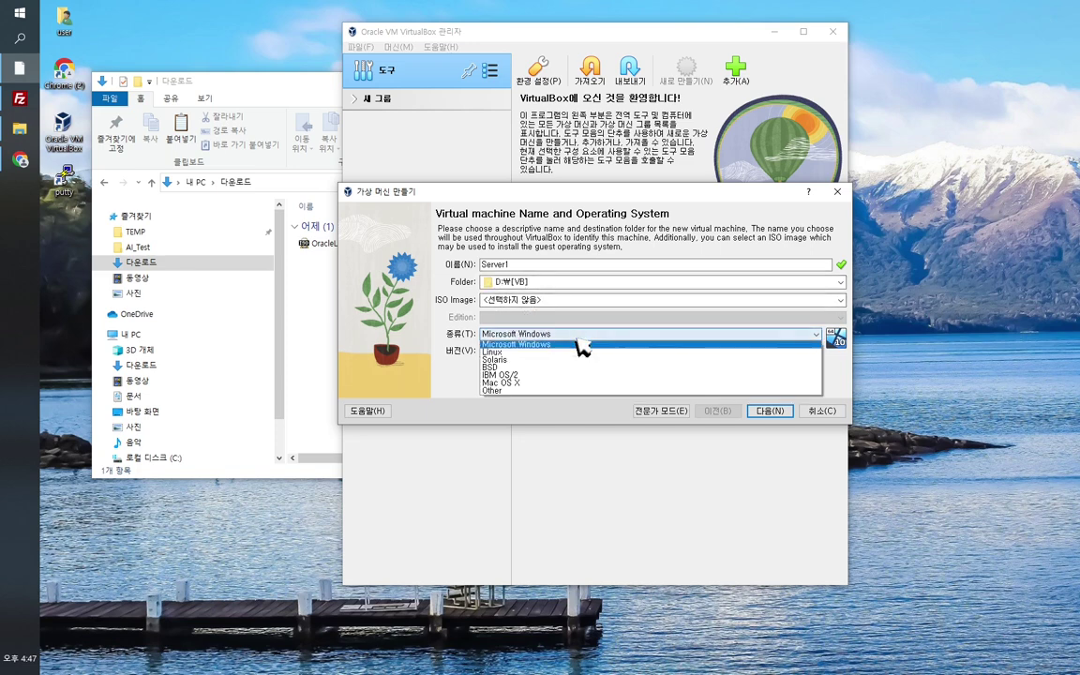
left_click(552, 352)
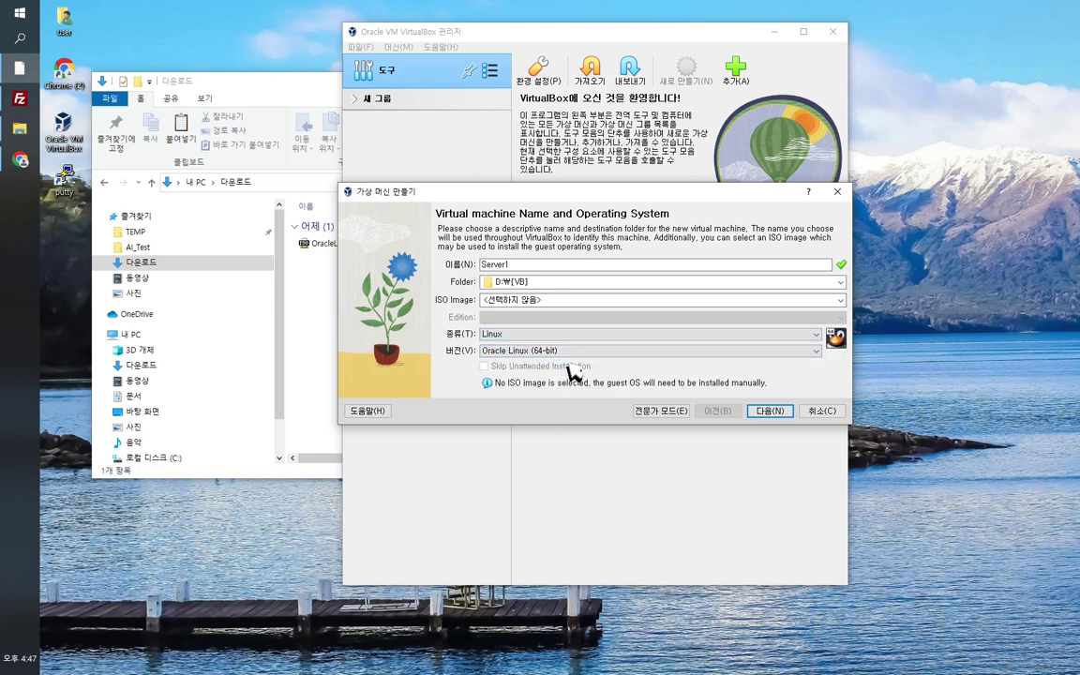
left_click(601, 352)
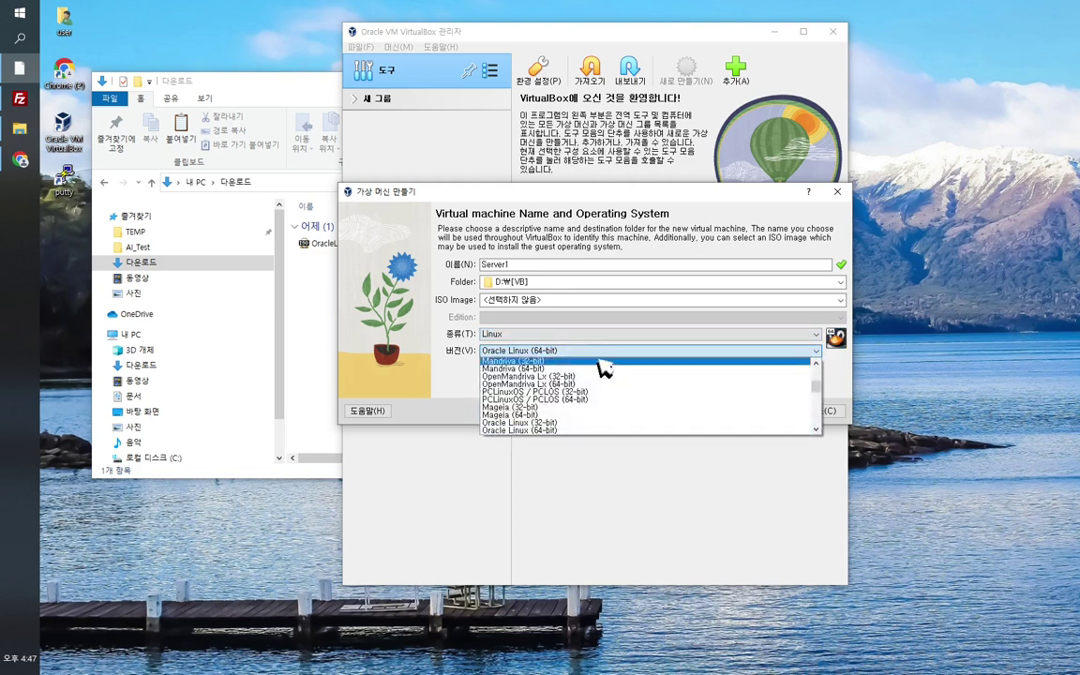
scroll(619, 418, "down", 2)
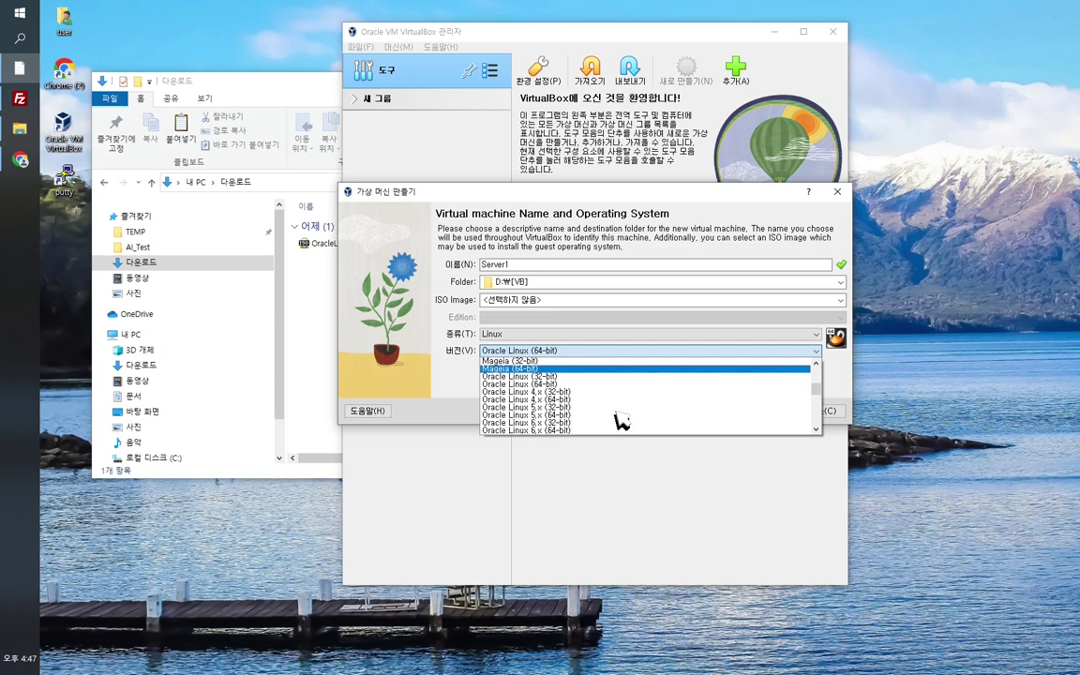
scroll(597, 409, "up", 4)
scroll(597, 408, "down", 4)
scroll(594, 408, "down", 1)
scroll(575, 405, "up", 1)
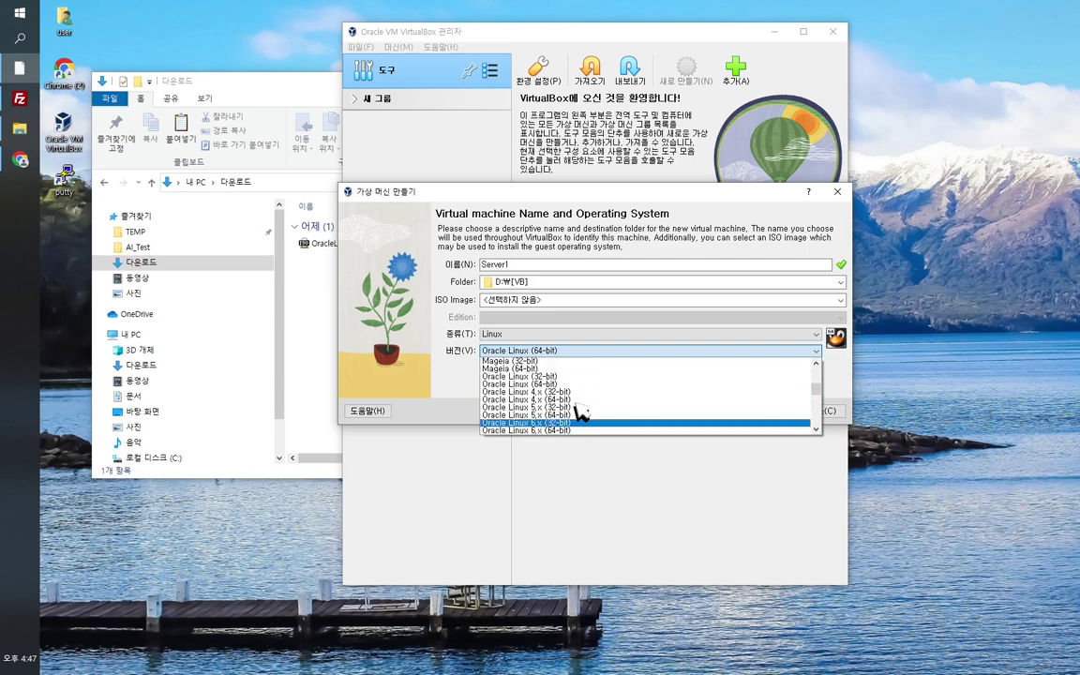
scroll(579, 410, "down", 3)
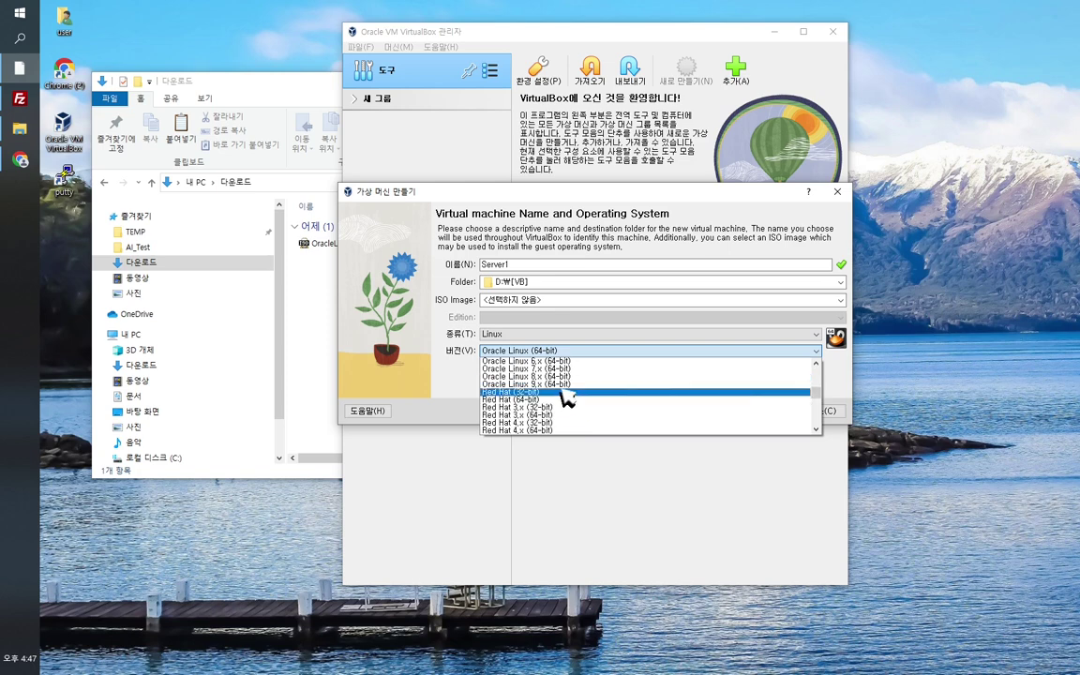
scroll(589, 397, "up", 3)
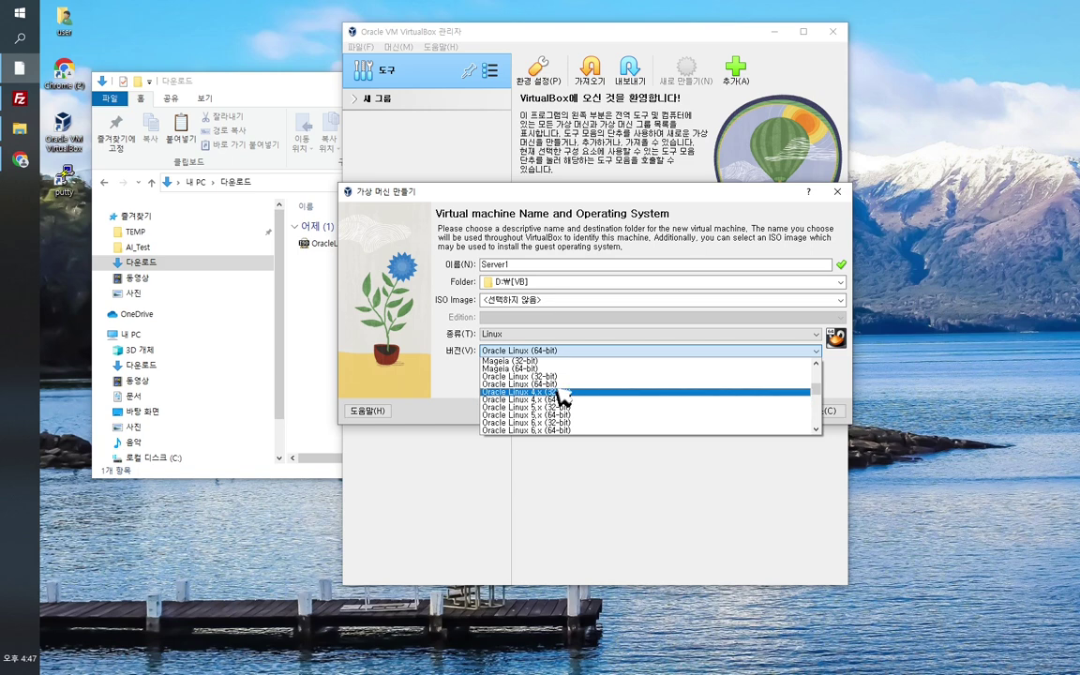
left_click(563, 383)
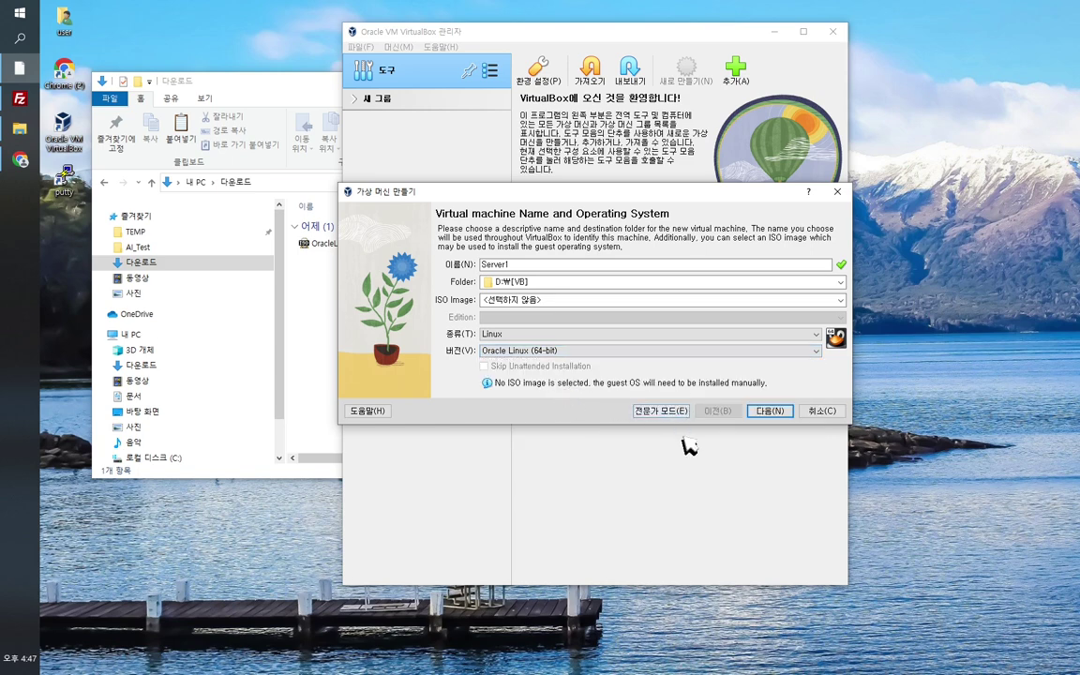
left_click(774, 413)
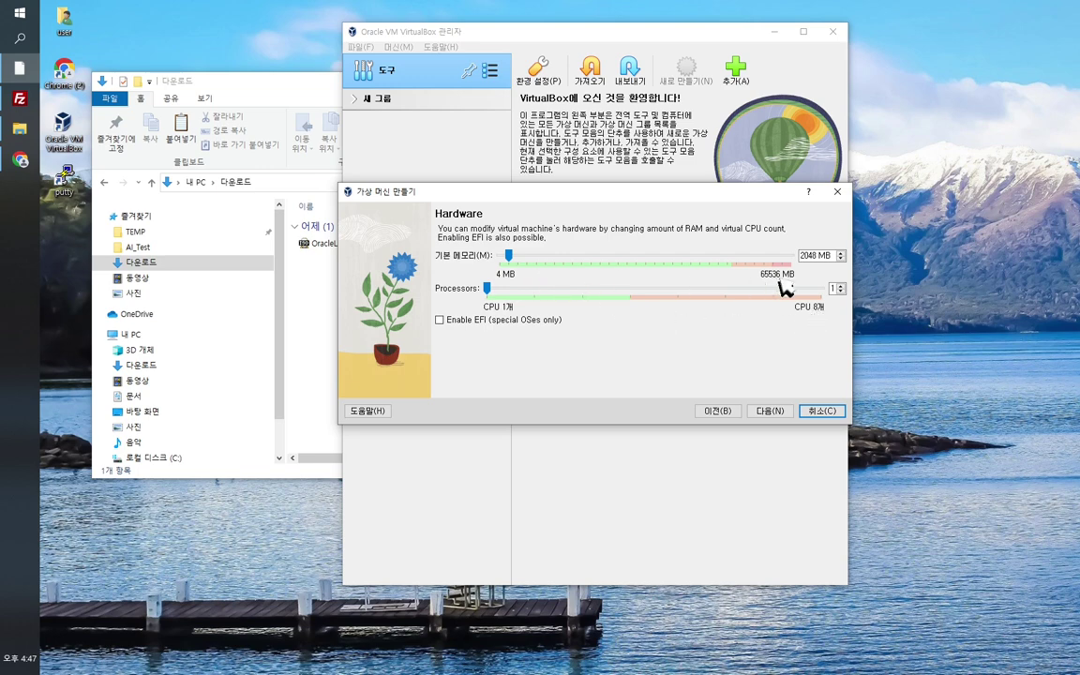
Step: Give Server1 8192 MB memory and 2 processors, keep the 20.00 GB disk, and reach Summary
double_click(817, 256)
type("9")
type("192")
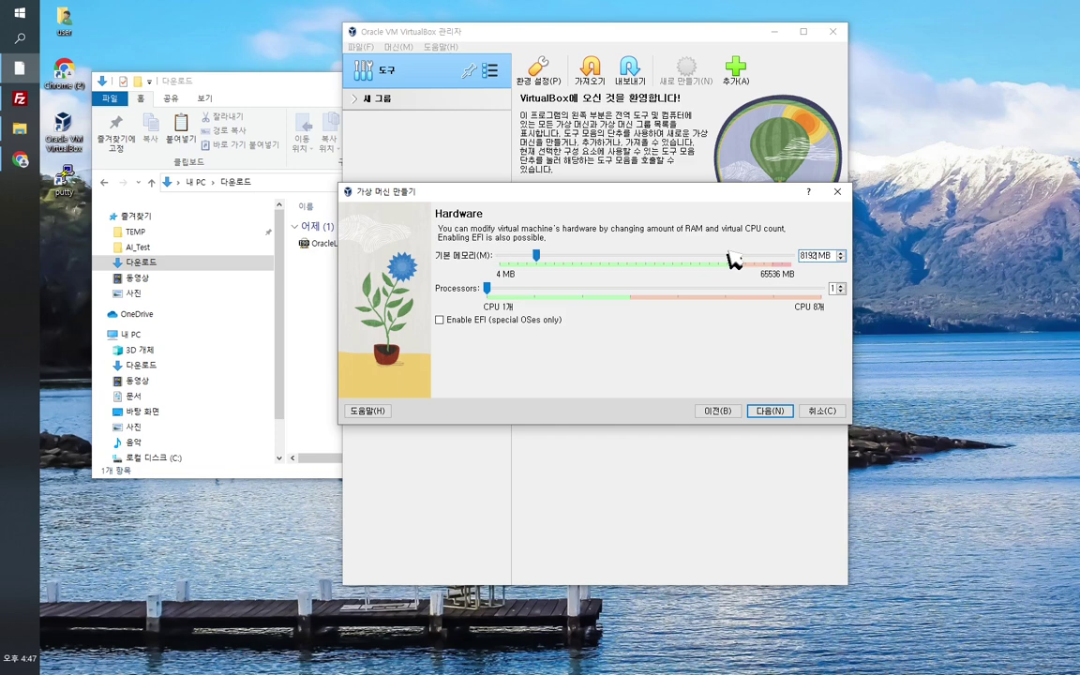
left_click(841, 292)
left_click(776, 421)
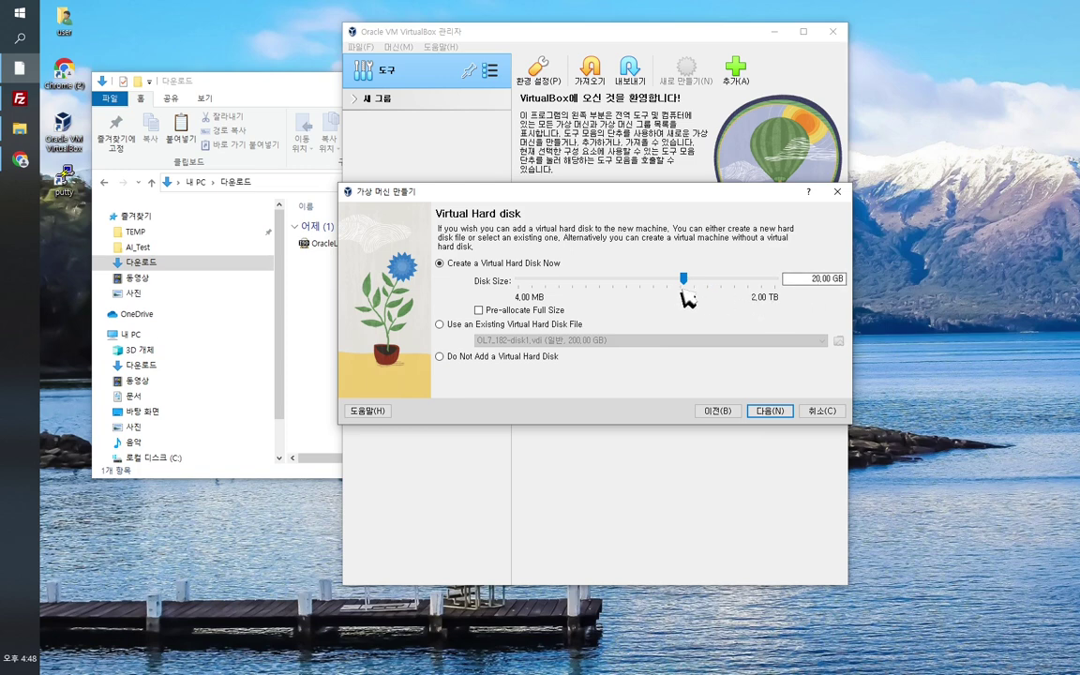
left_click(767, 417)
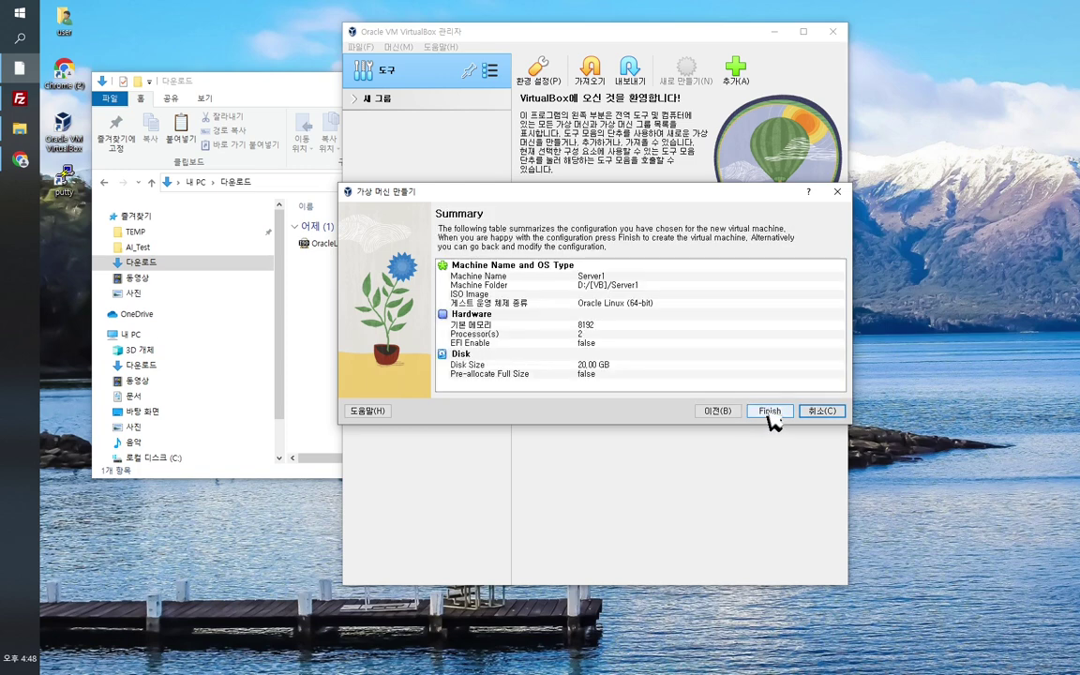
Step: Finish creating the Server1 virtual machine from the wizard summary
left_click(770, 413)
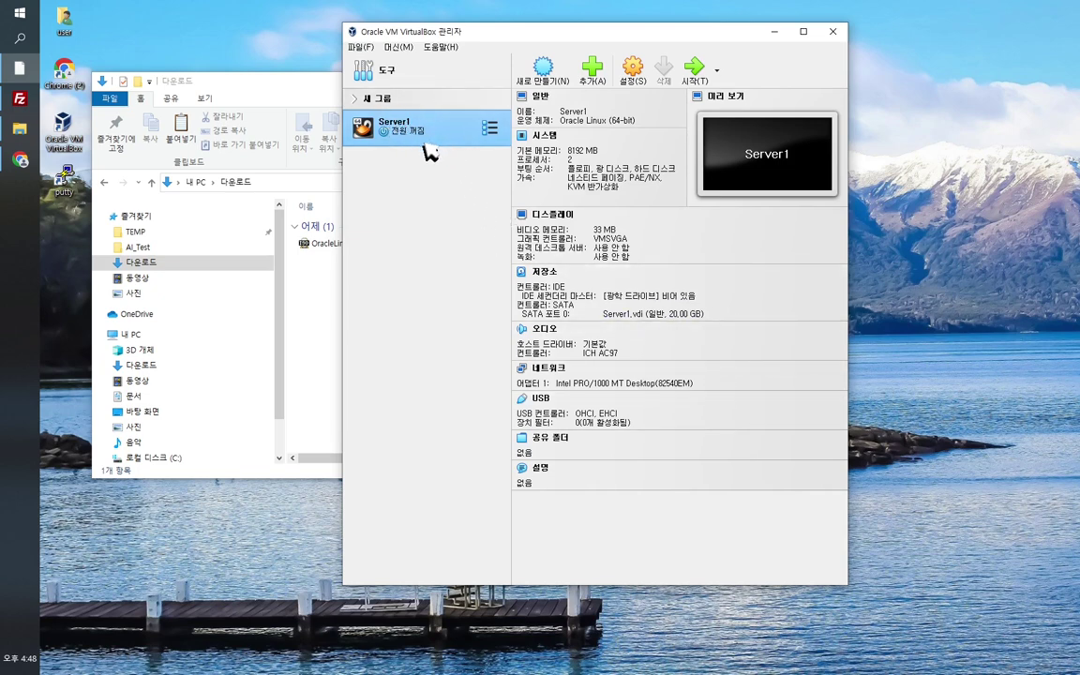
left_click(255, 80)
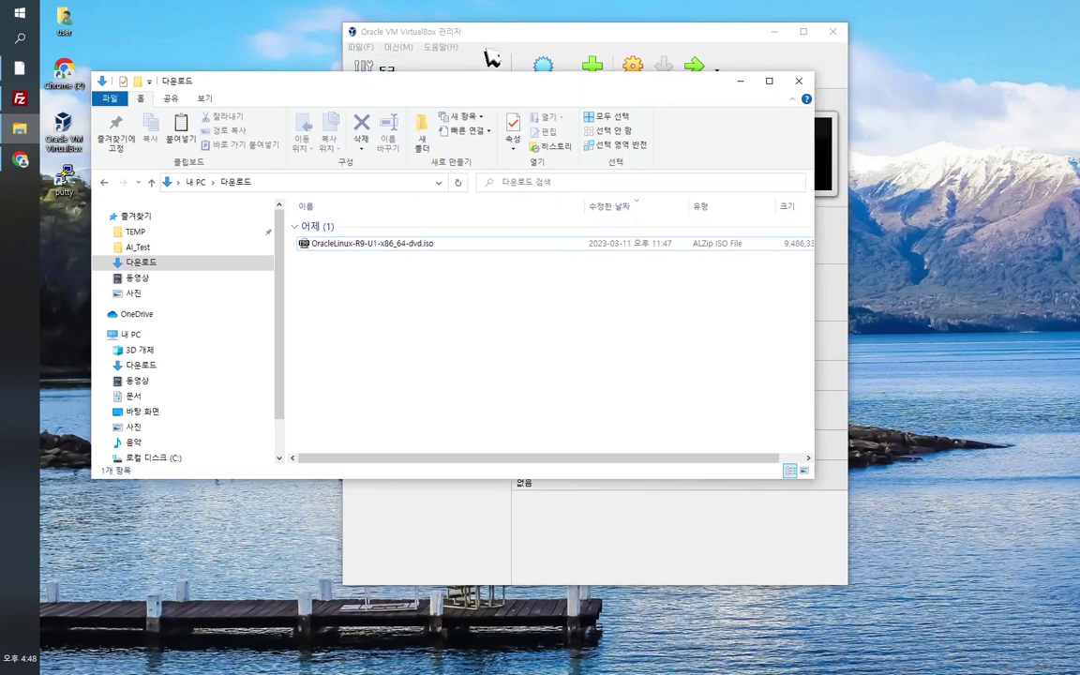
left_click(491, 59)
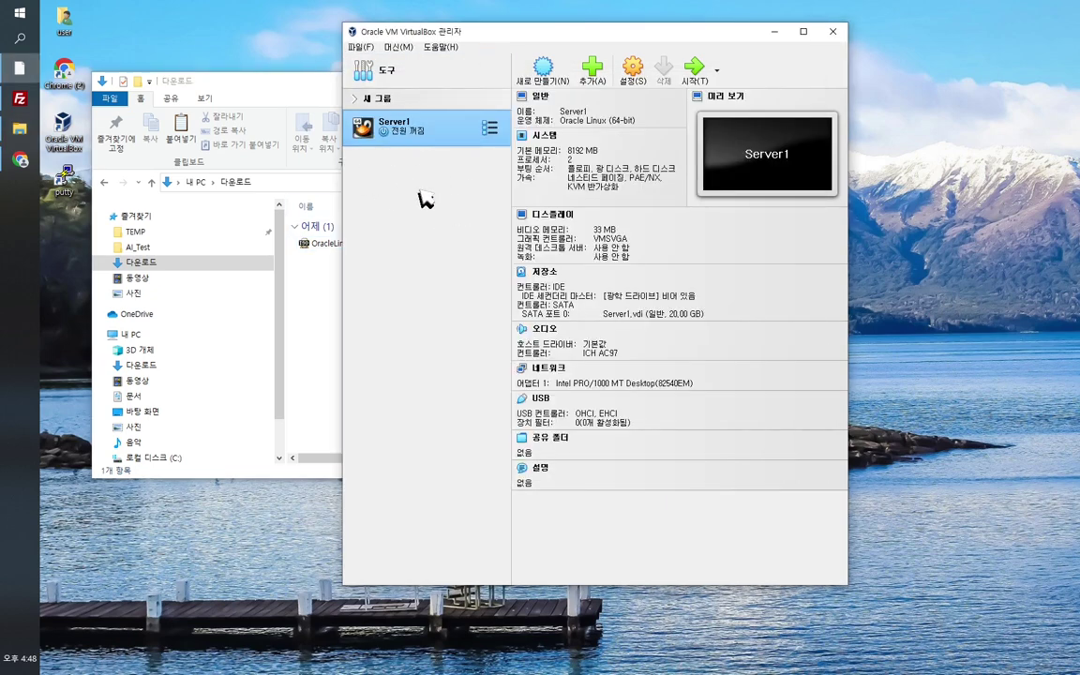
Step: Start Server1, which reports no bootable medium, and bring the Downloads folder forward
double_click(451, 141)
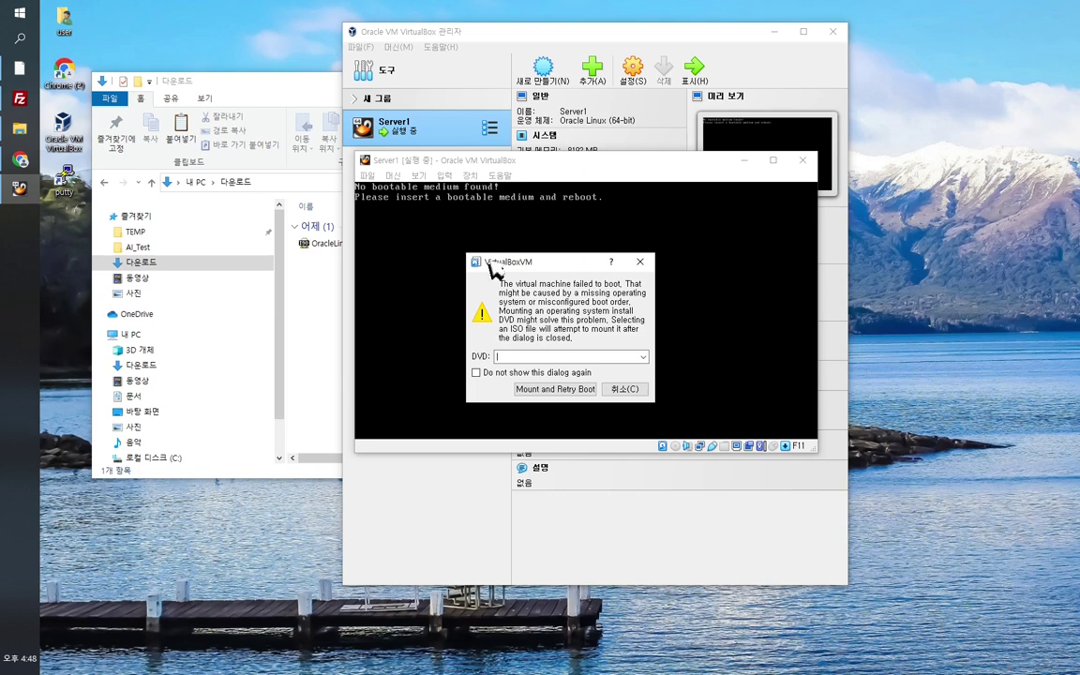
left_click(644, 358)
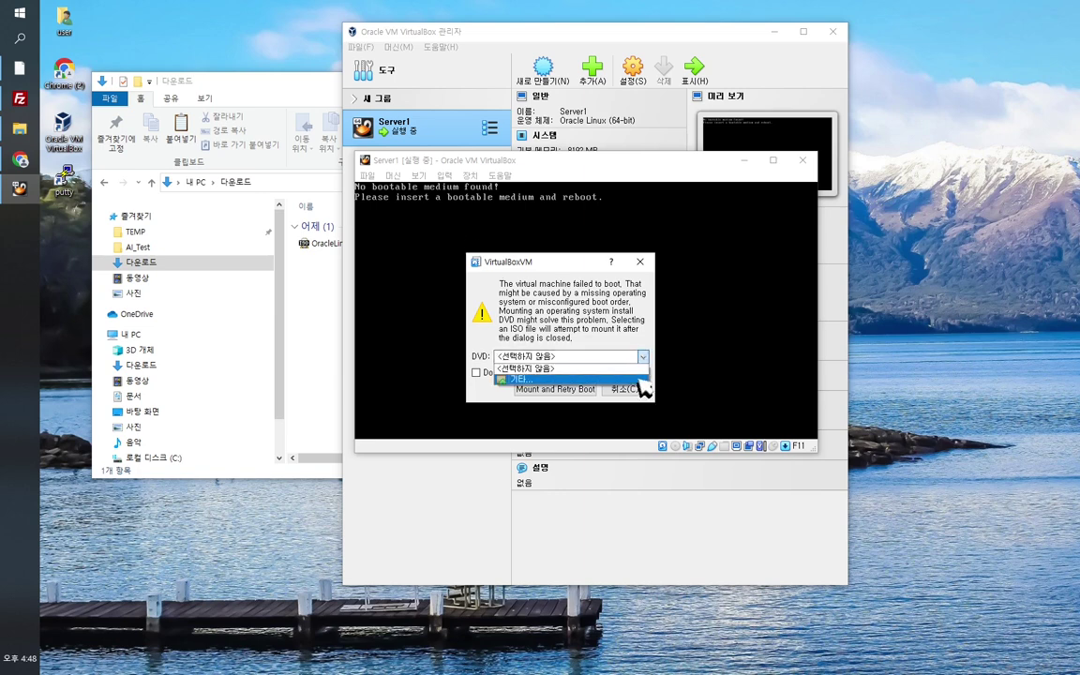
left_click(646, 367)
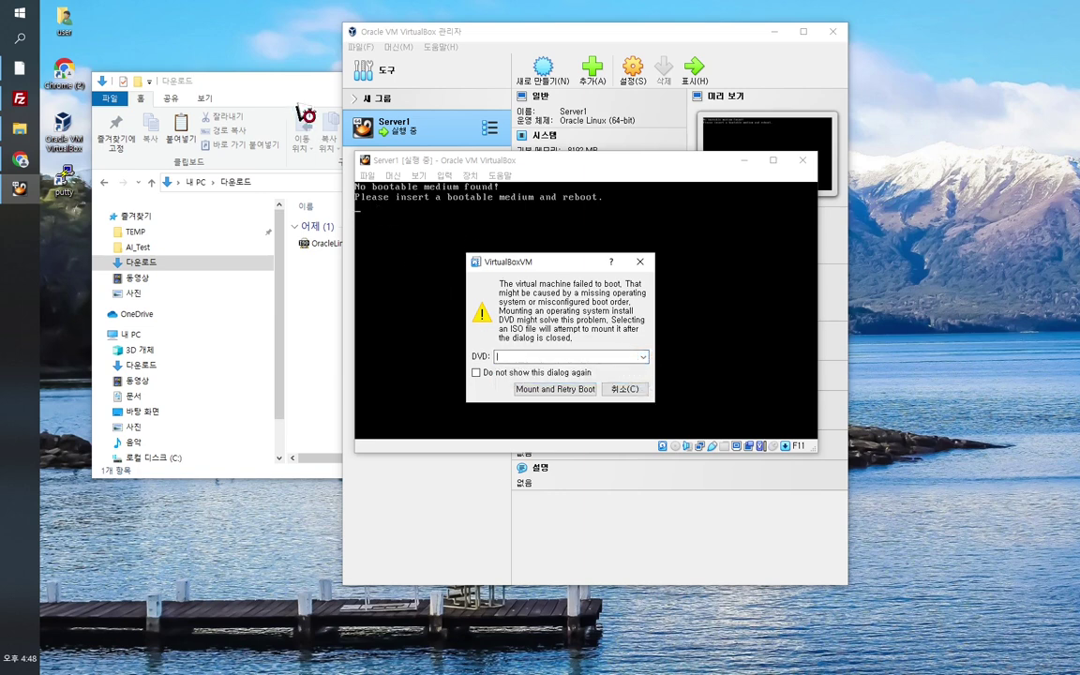
left_click(262, 78)
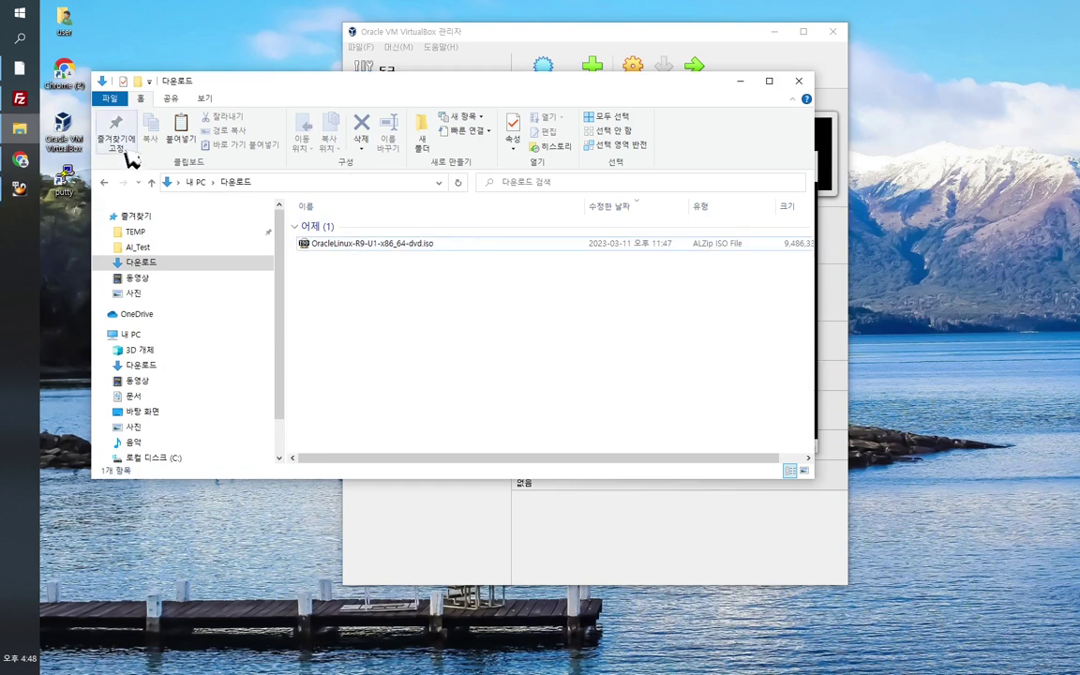
Step: Search the web in Chrome for Oracle Linux downloads
left_click(21, 162)
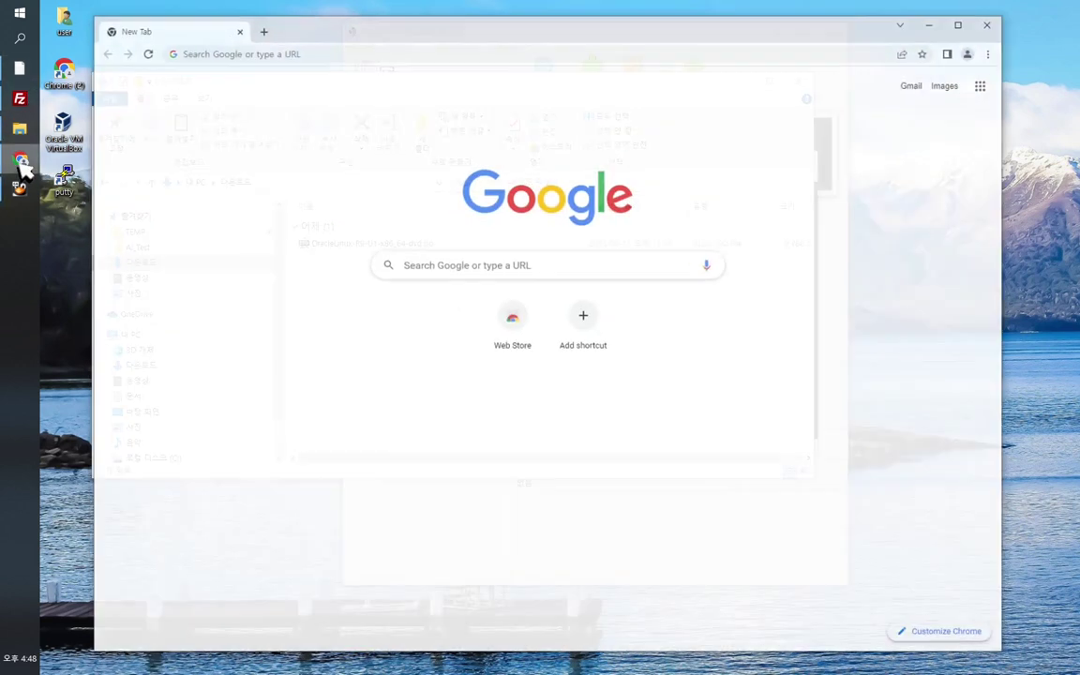
left_click(397, 55)
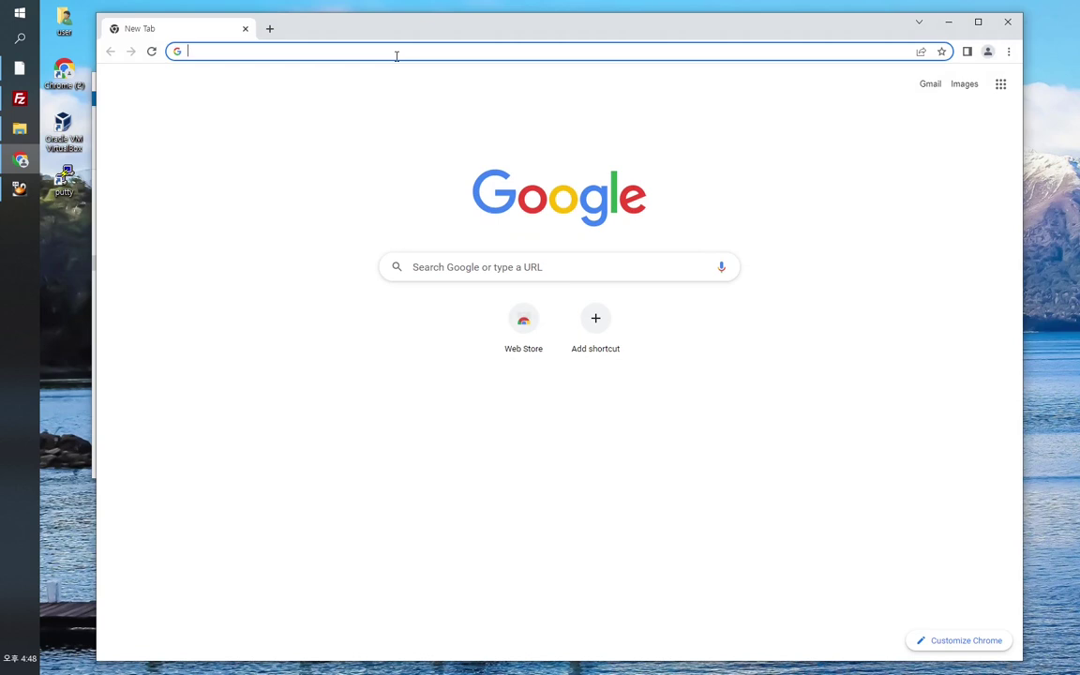
type("Oracle ")
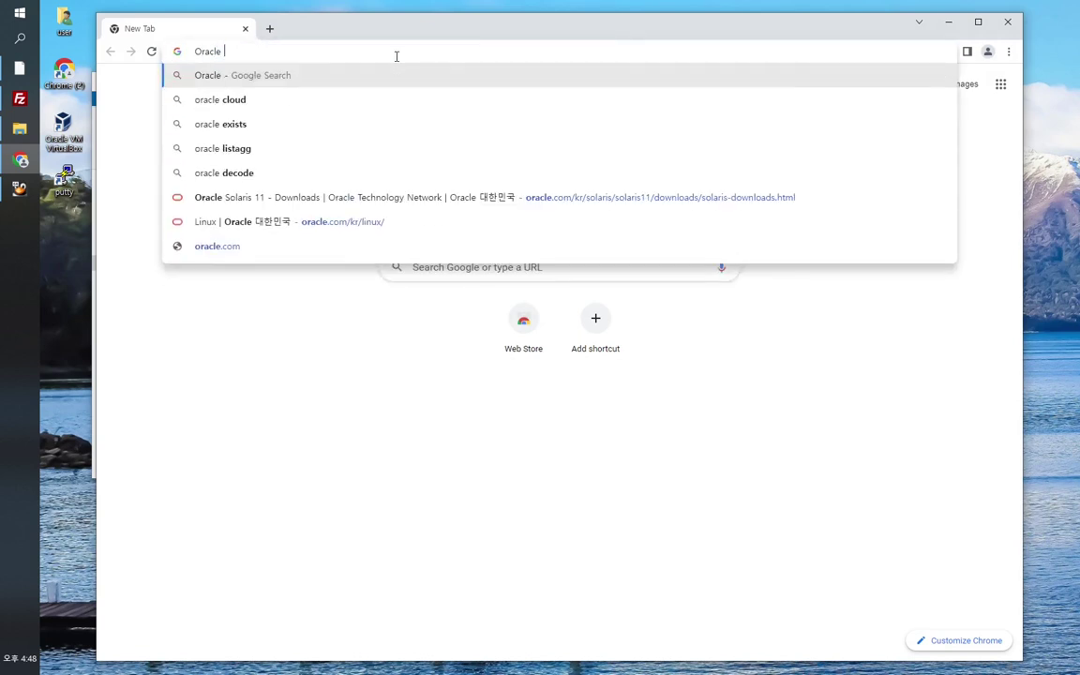
type("Linux")
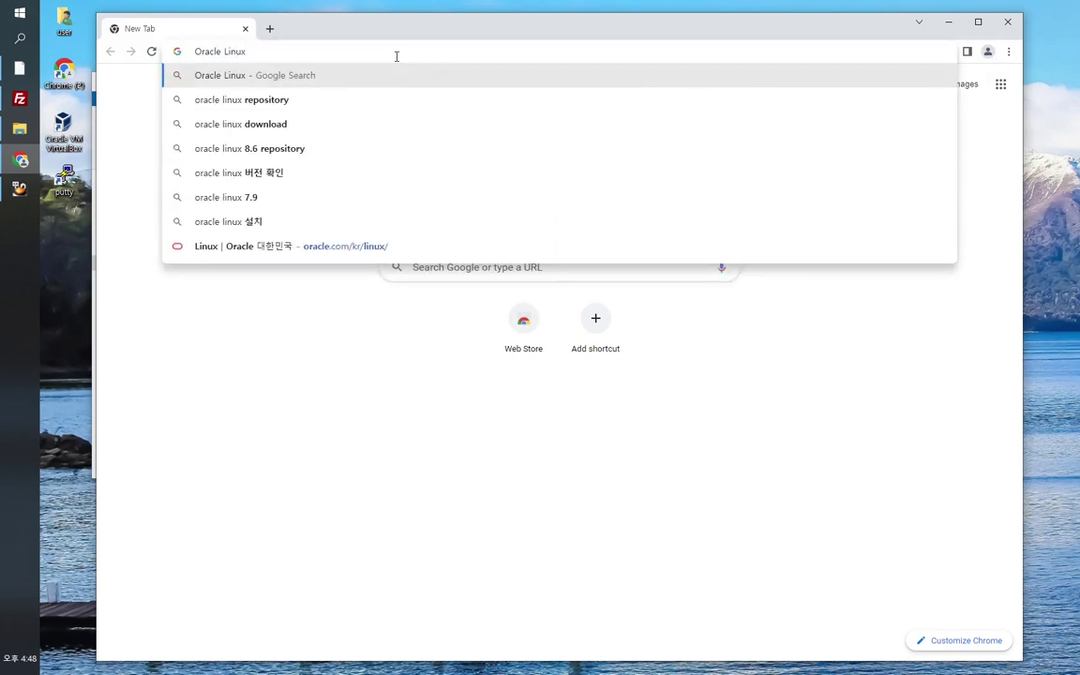
left_click(354, 127)
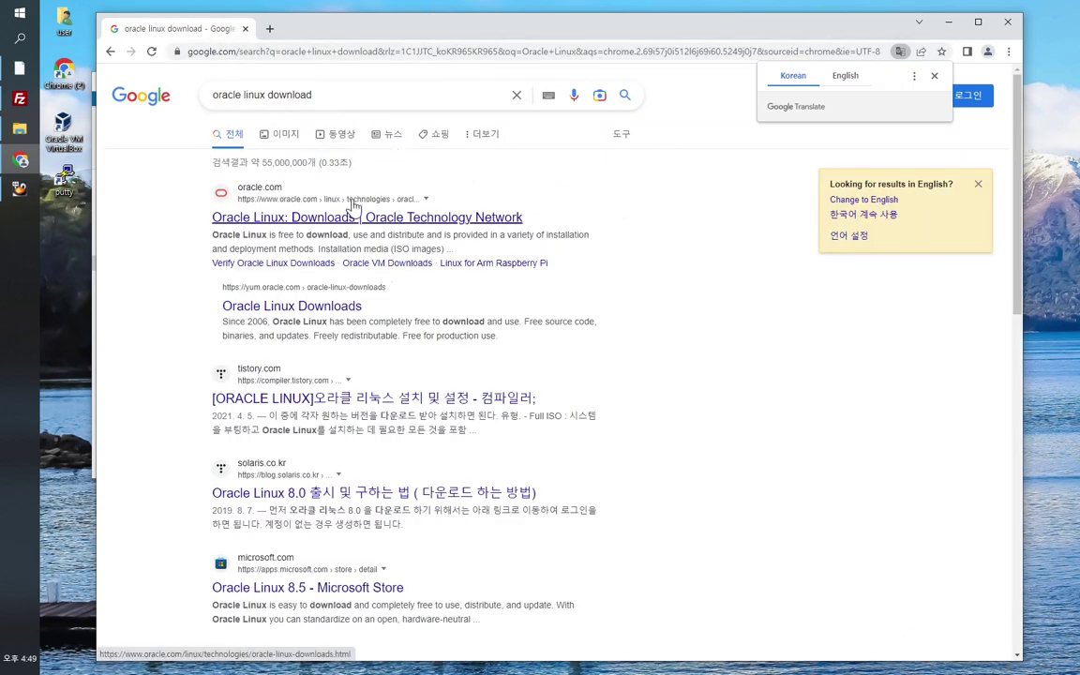
Step: Follow Oracle's links to the Installation Media page listing x86_64 ISOs, then minimize Chrome
left_click(293, 222)
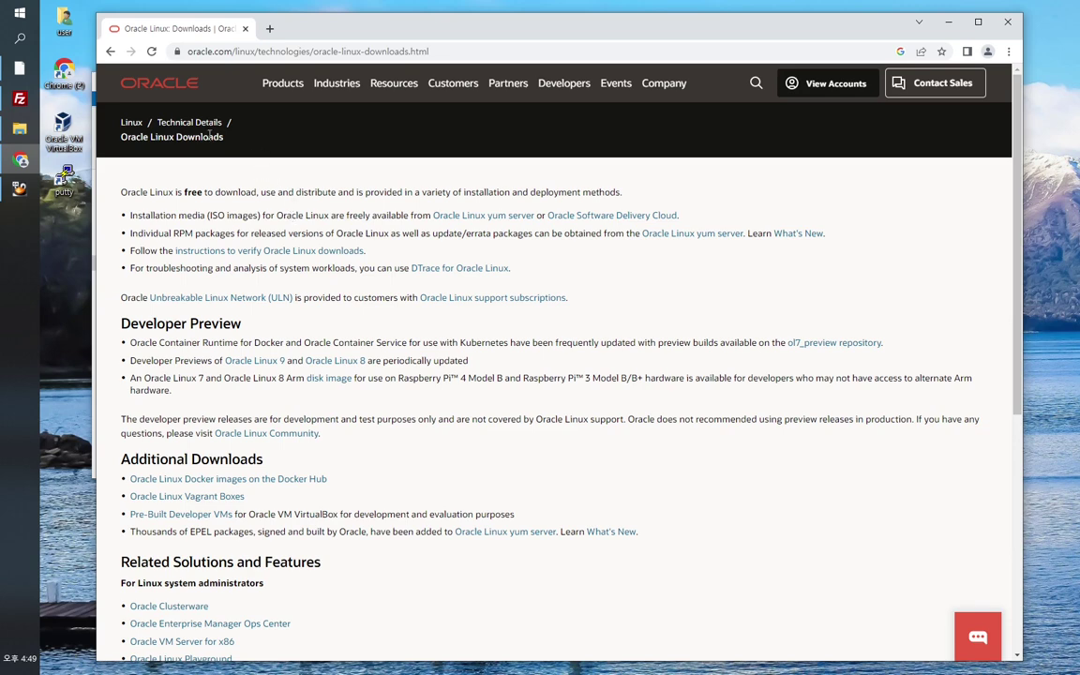
left_click(131, 124)
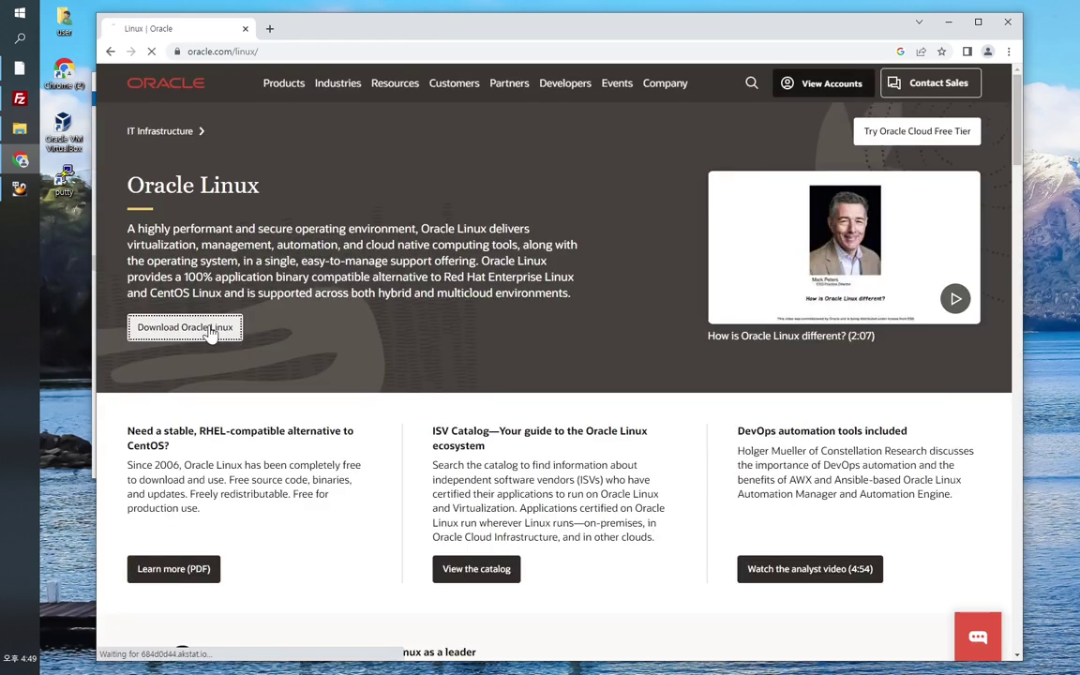
left_click(212, 330)
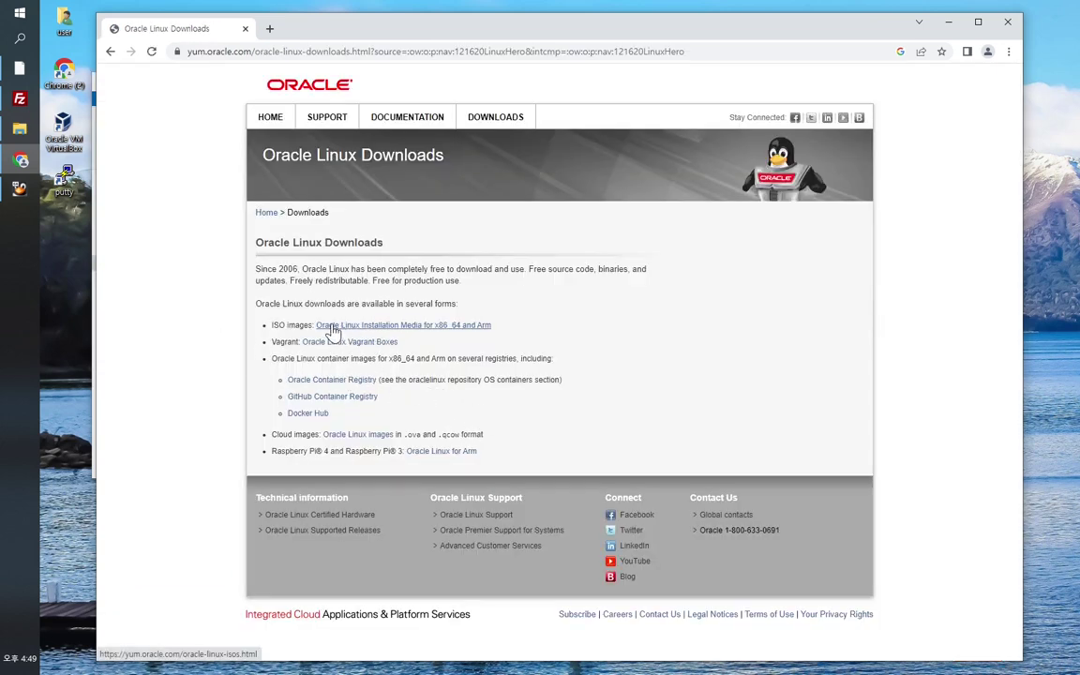
left_click(384, 327)
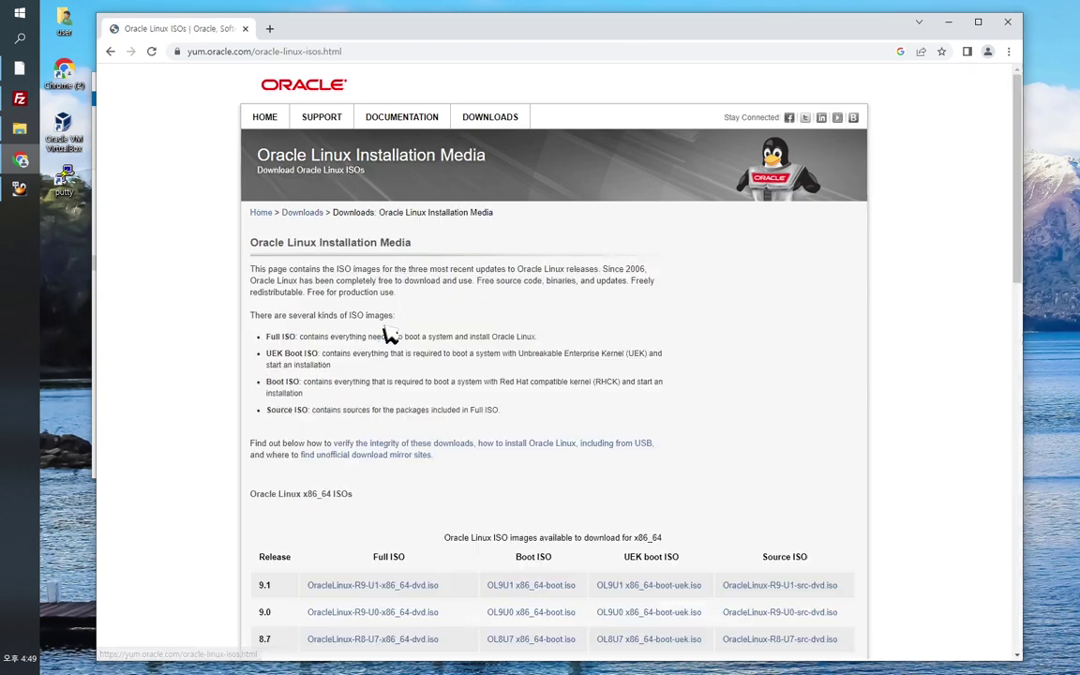
scroll(613, 451, "down", 3)
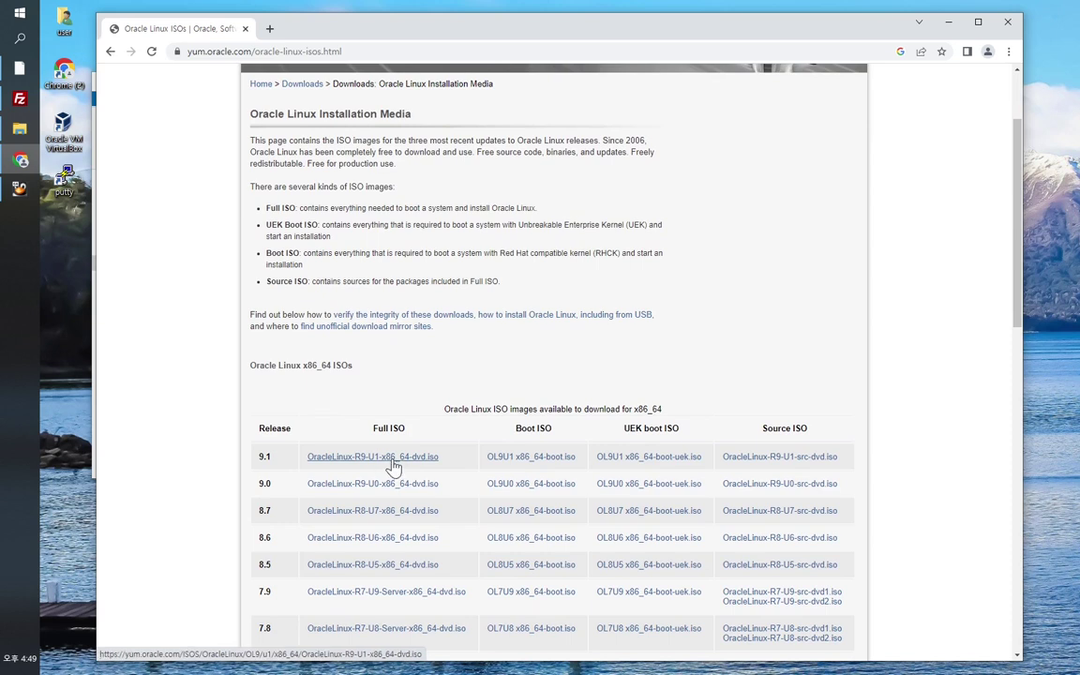
left_click(948, 21)
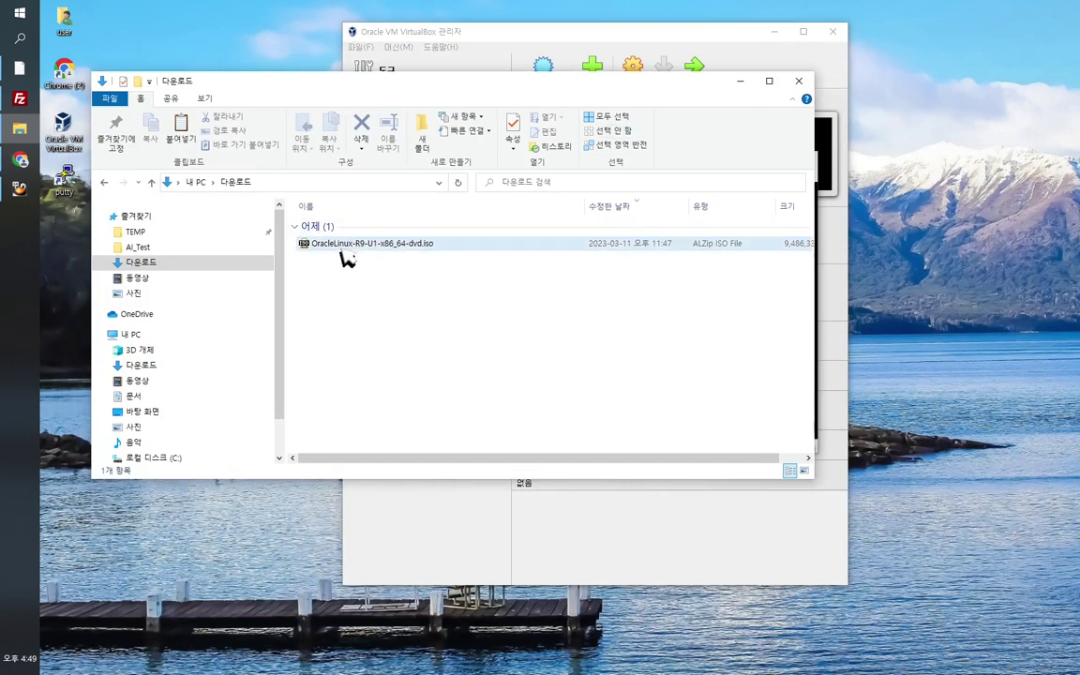
Step: Reposition the VirtualBox Manager and bring up the running Server1 window
left_click(502, 54)
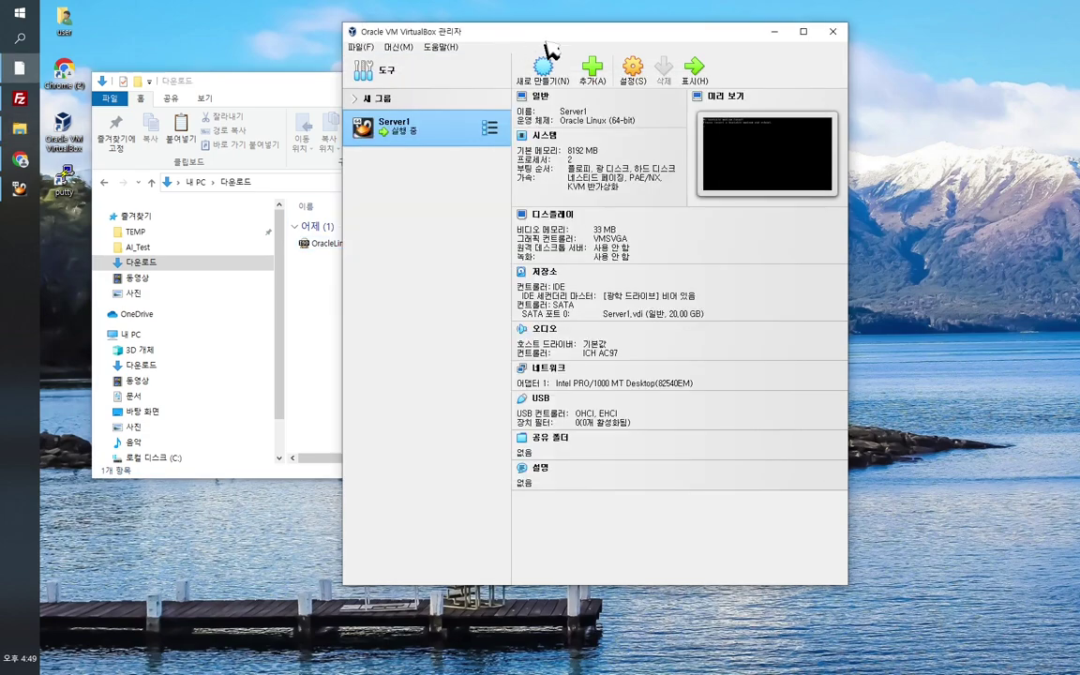
left_click_drag(546, 42, 645, 43)
left_click(25, 68)
left_click(25, 69)
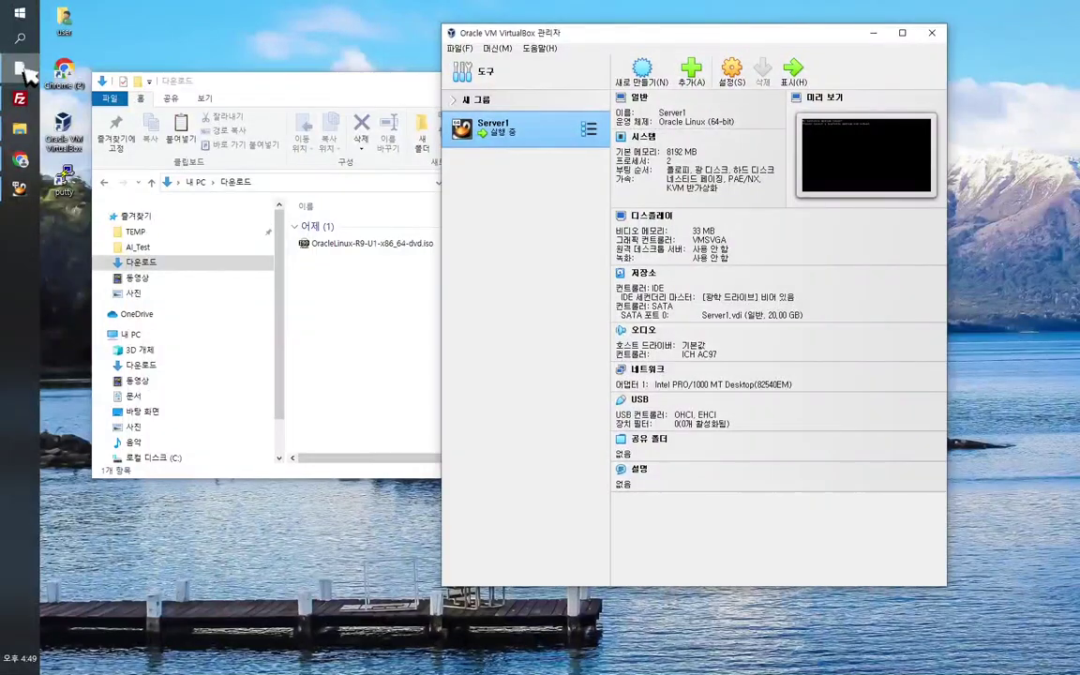
left_click(20, 191)
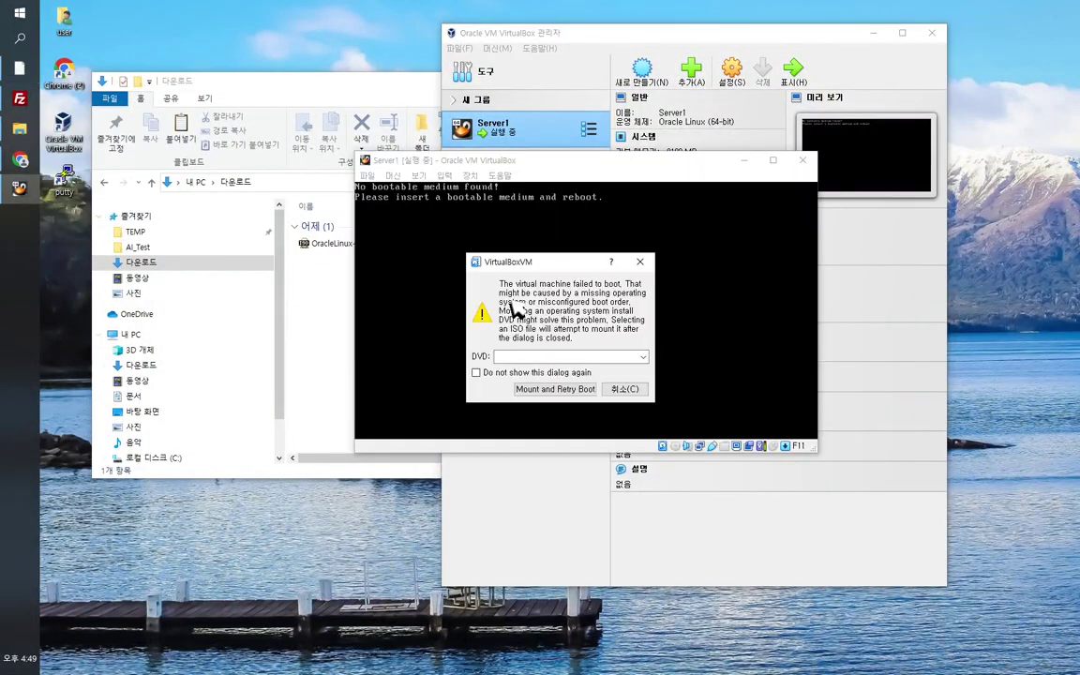
Step: Choose OracleLinux-R9-U1-x86_64-dvd.iso as the disk file to mount in the boot-failure prompt
left_click(644, 356)
left_click(605, 378)
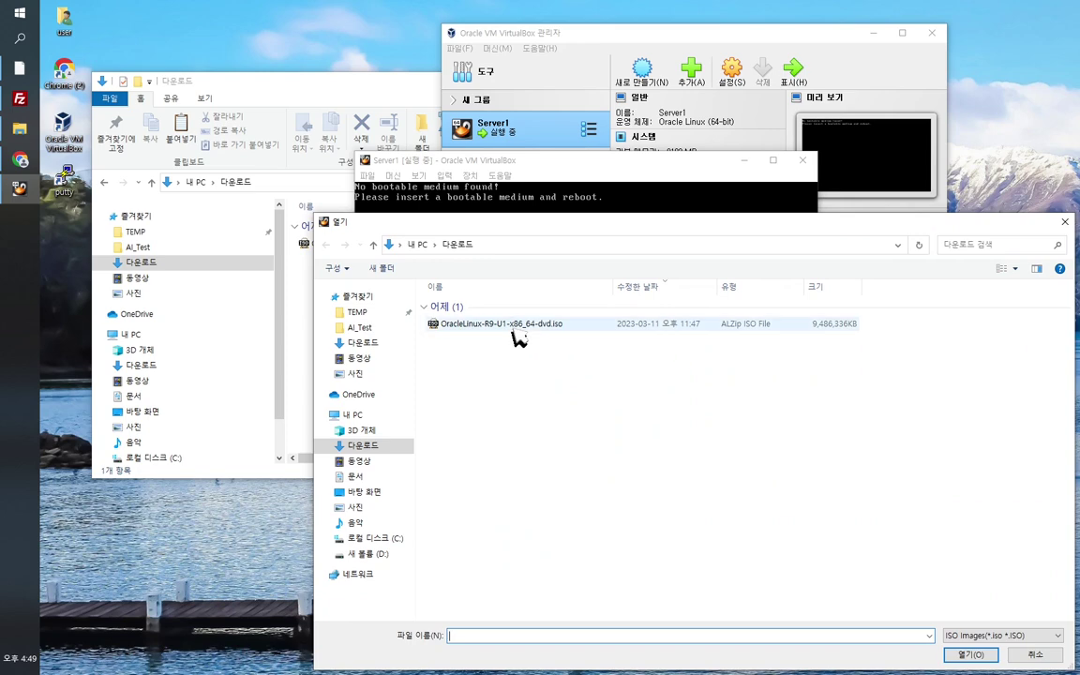
left_click(429, 322)
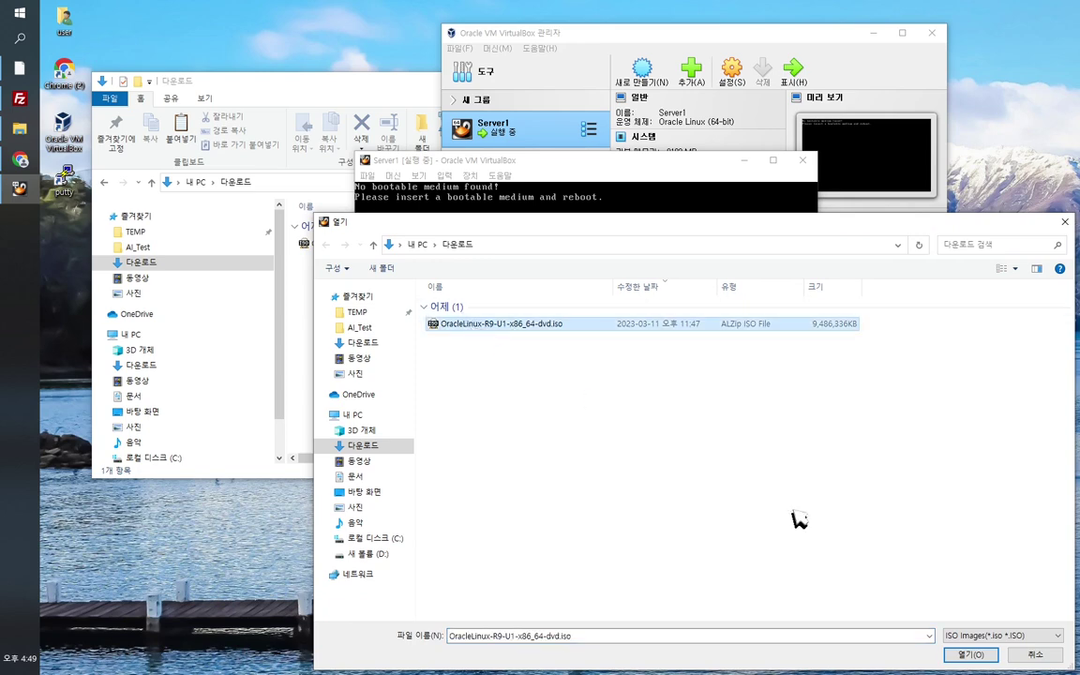
left_click(971, 654)
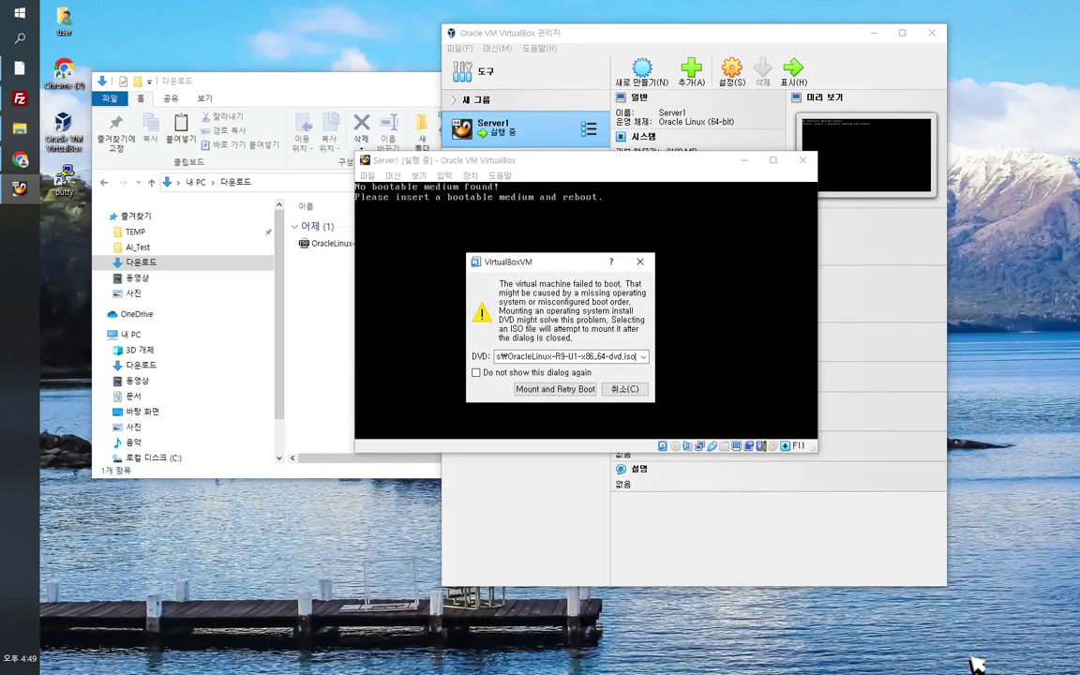
Step: Mount the ISO, retry boot, and launch Install Oracle Linux 9.1.0 from the boot menu
left_click(578, 389)
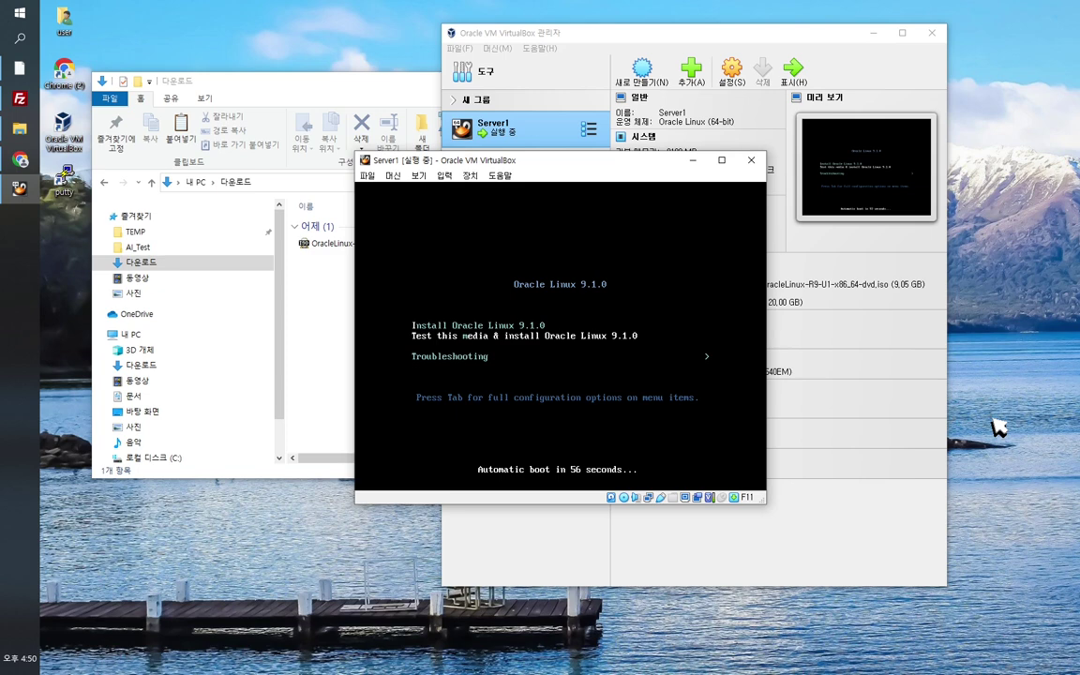
left_click_drag(549, 169, 527, 158)
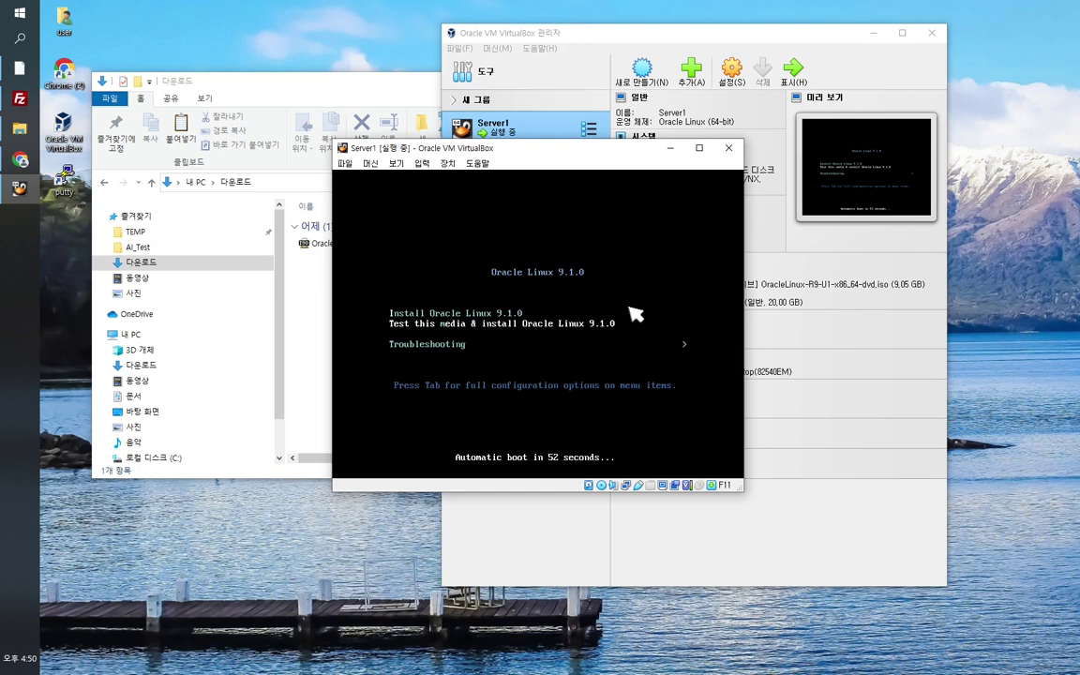
key("Up")
key("Down")
key("Down")
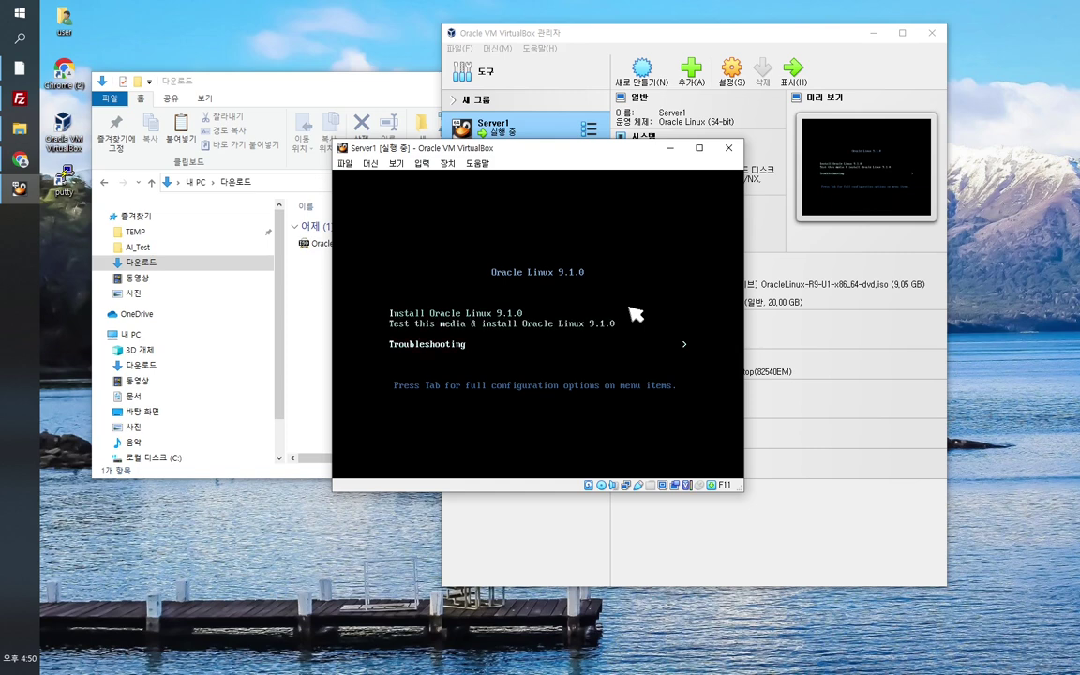
key("Up")
key("Up")
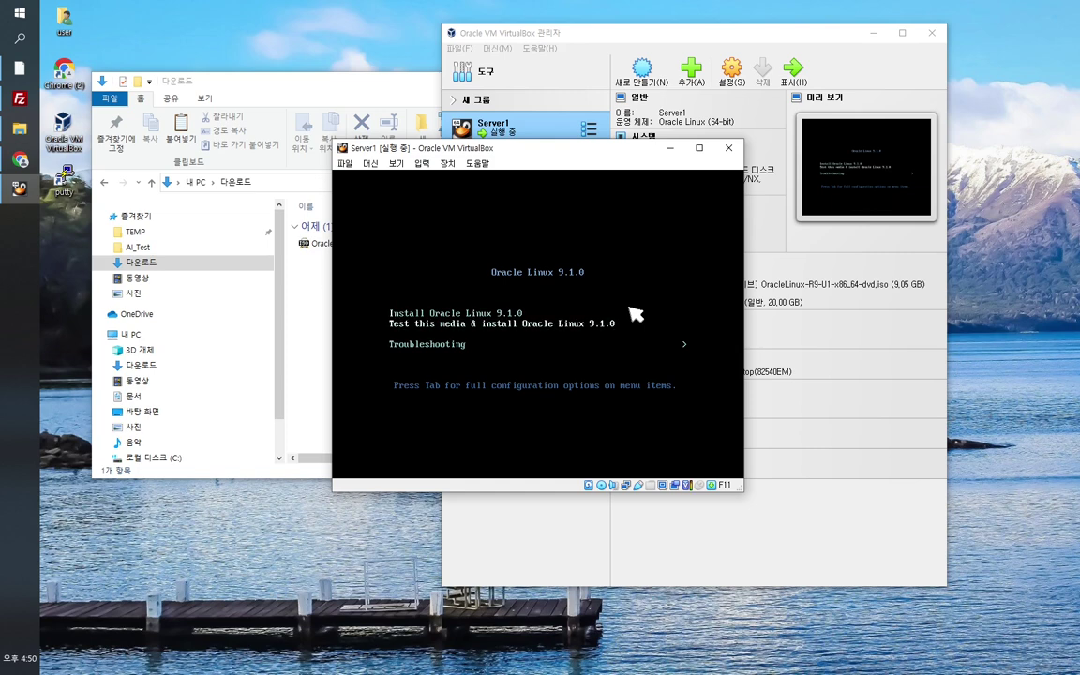
key("Down")
key("Down")
key("Up")
key("Up")
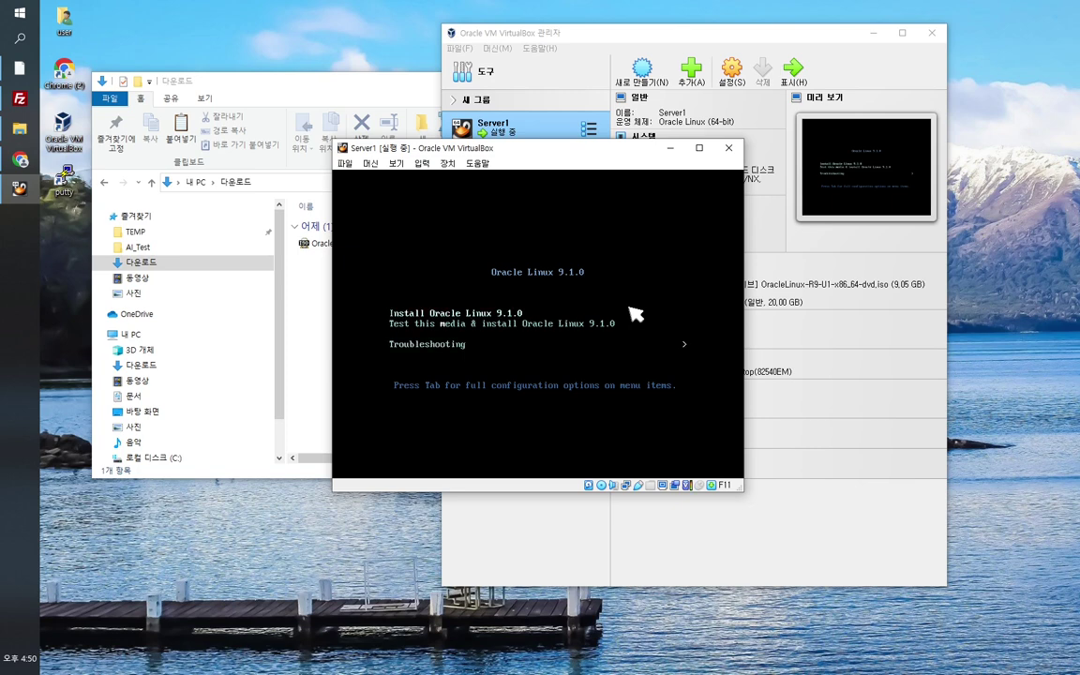
key("Down")
key("Down")
key("Up")
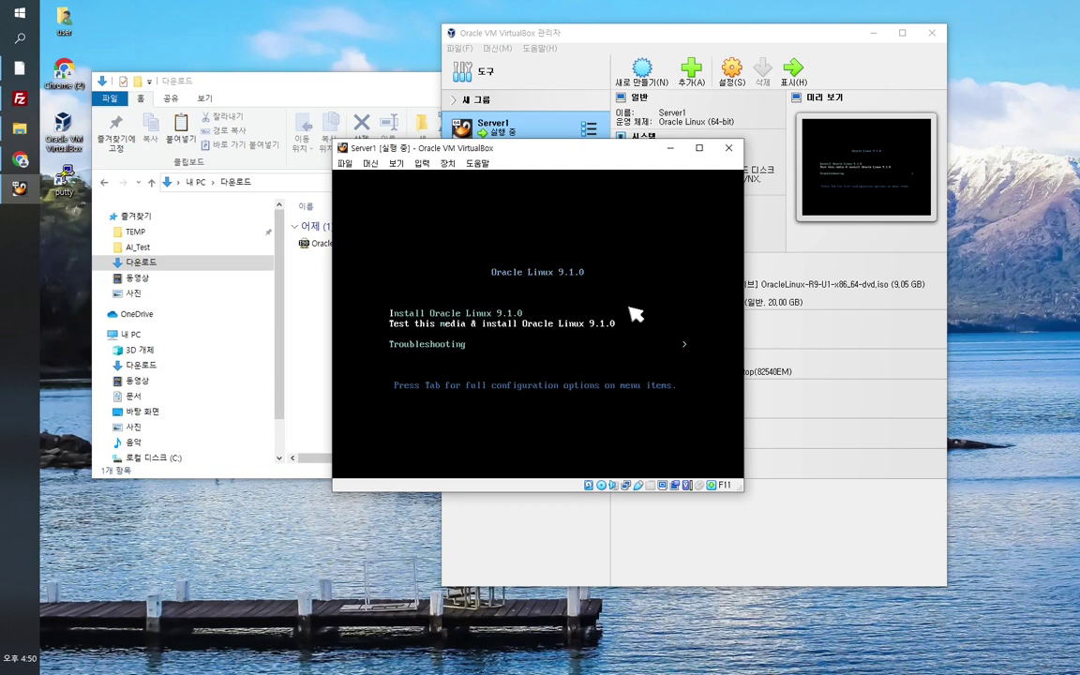
key("Down")
key("Up")
key("Up")
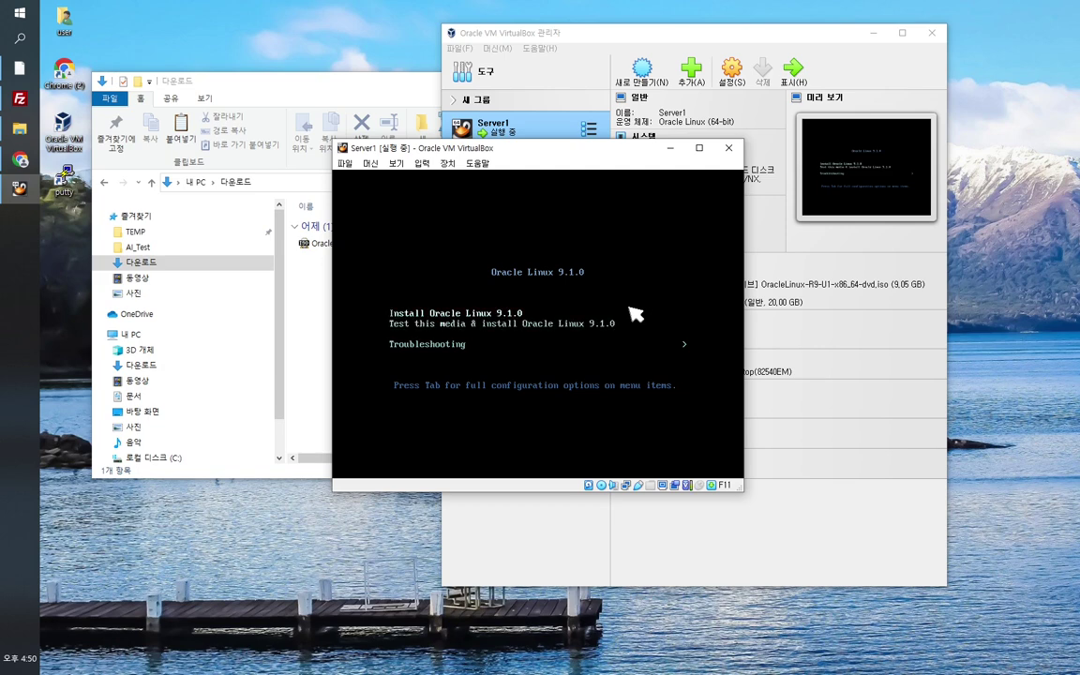
key("Return")
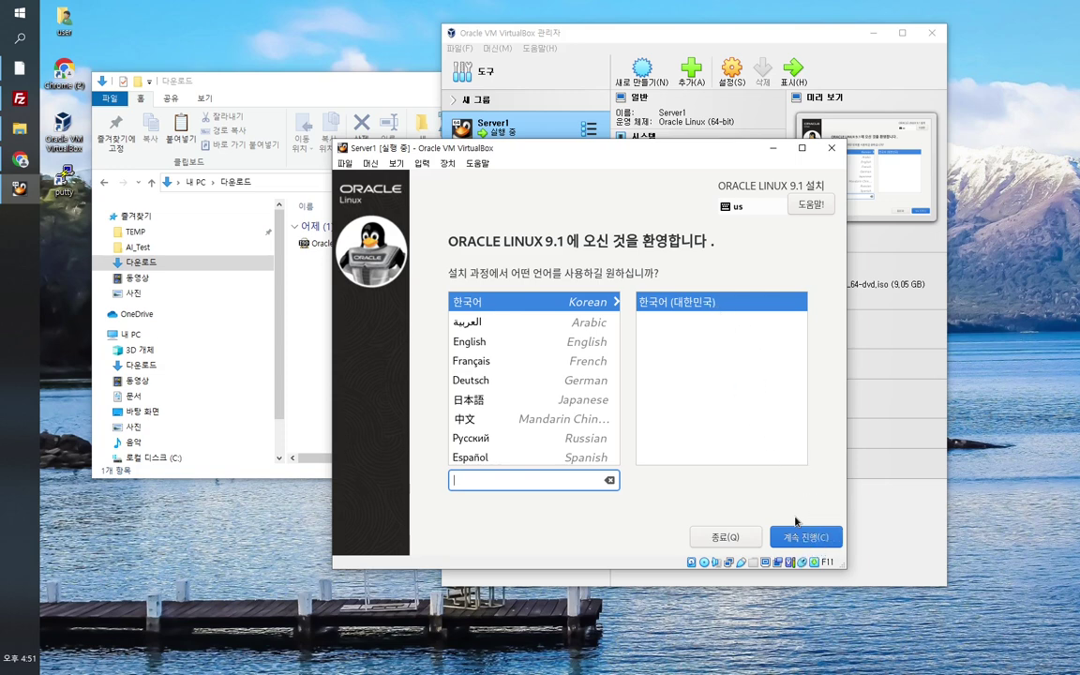
Step: Continue with Korean as the installer language and scroll through the installation summary
left_click(815, 544)
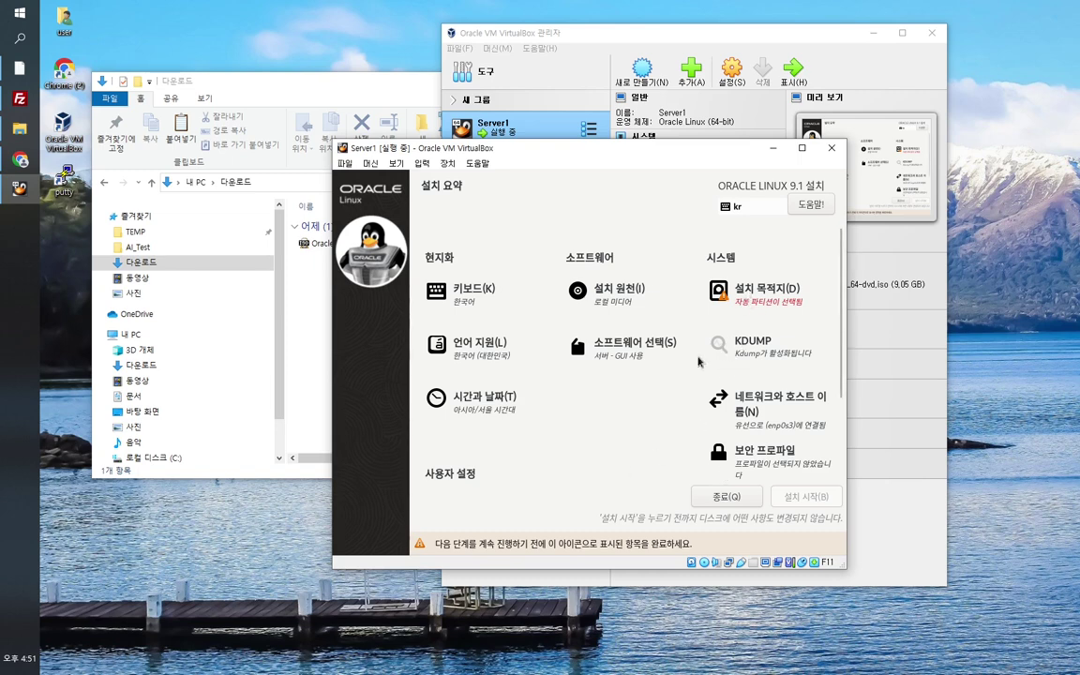
scroll(590, 471, "down", 2)
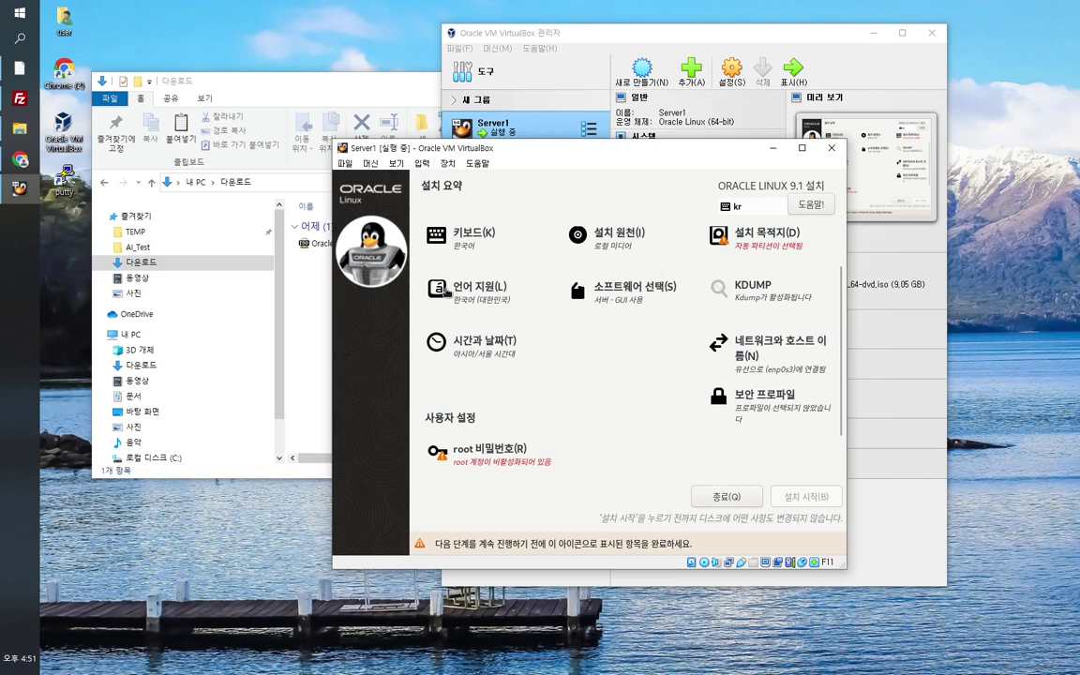
scroll(649, 356, "up", 1)
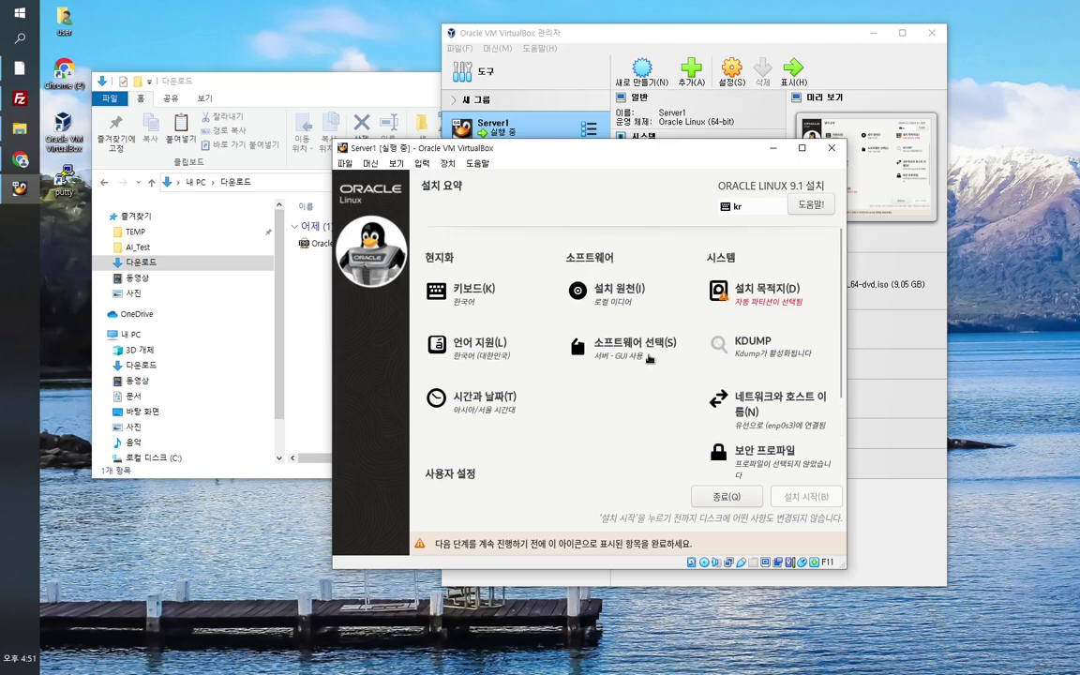
Step: Set the installation destination to the 20 GiB disk with automatic partitioning, then scroll to root password
left_click(782, 306)
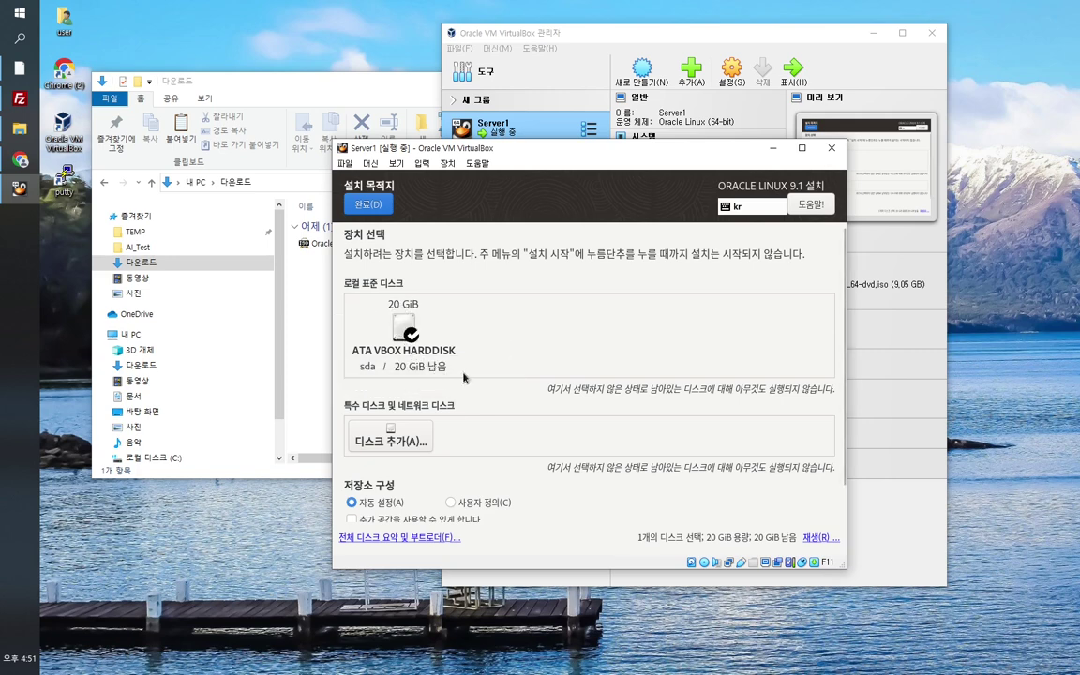
left_click(405, 328)
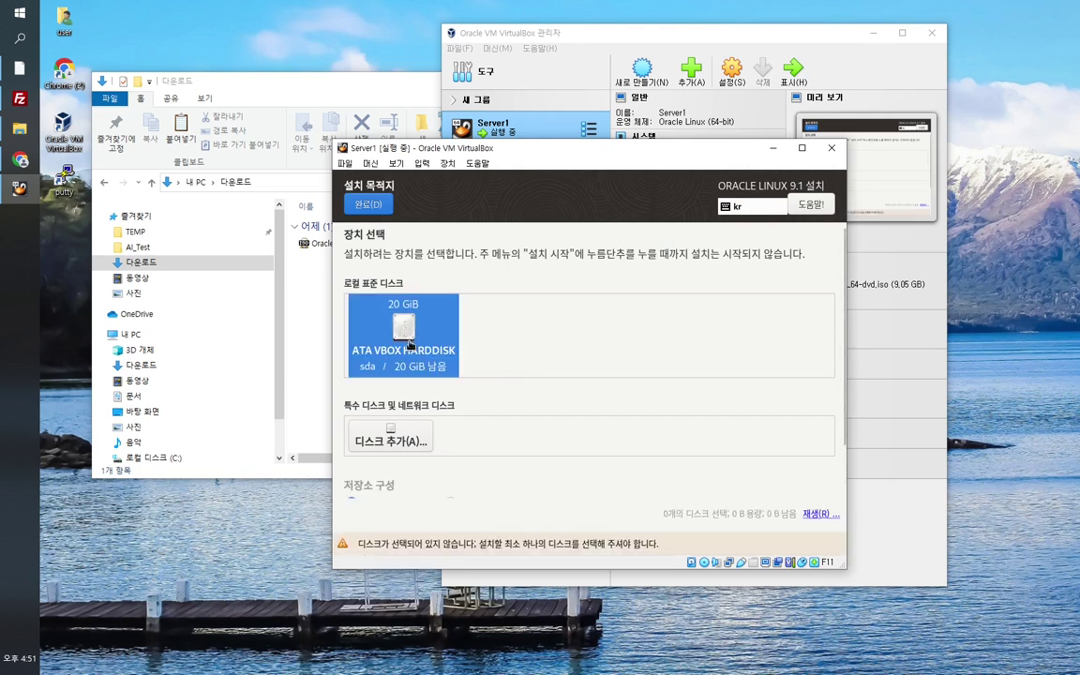
left_click(406, 339)
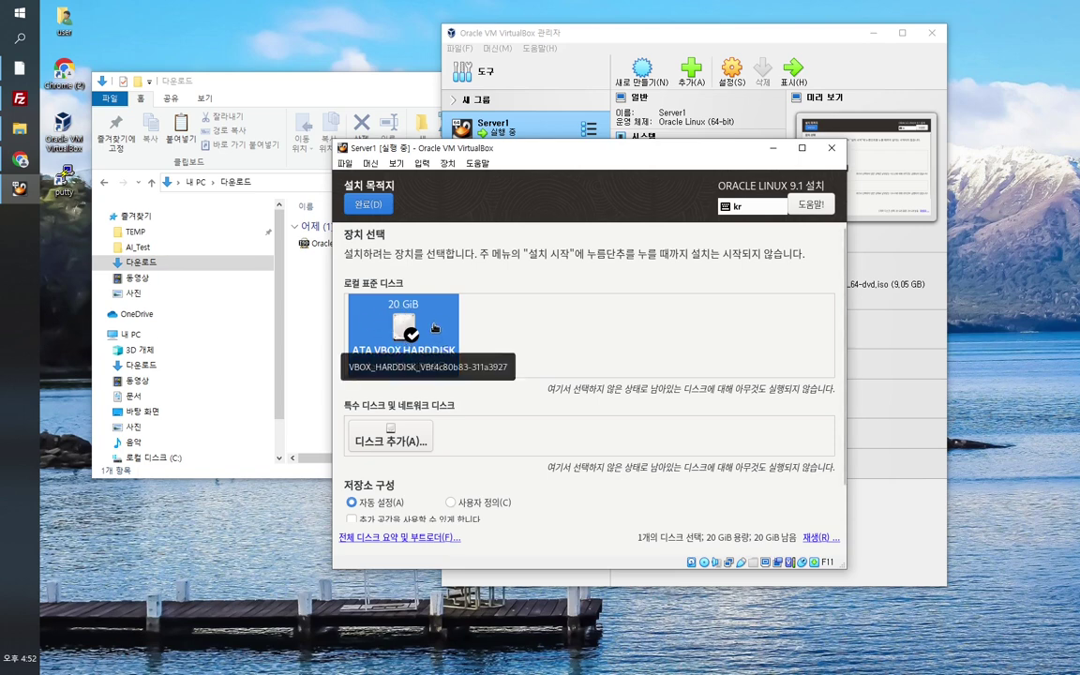
left_click(368, 210)
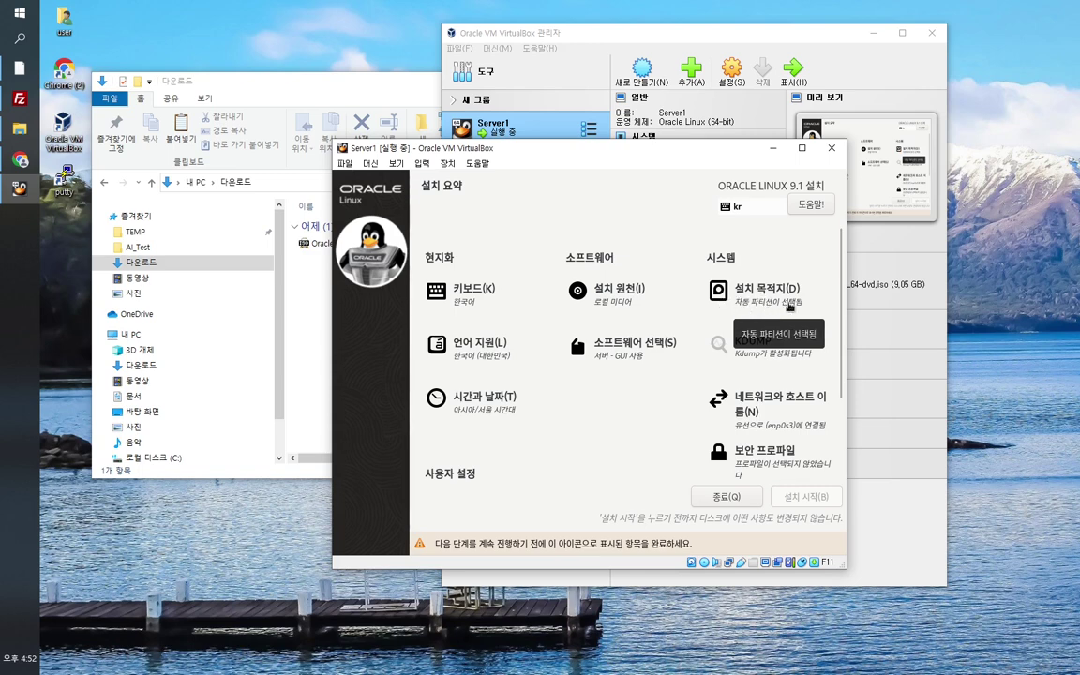
scroll(632, 432, "down", 1)
scroll(632, 433, "down", 1)
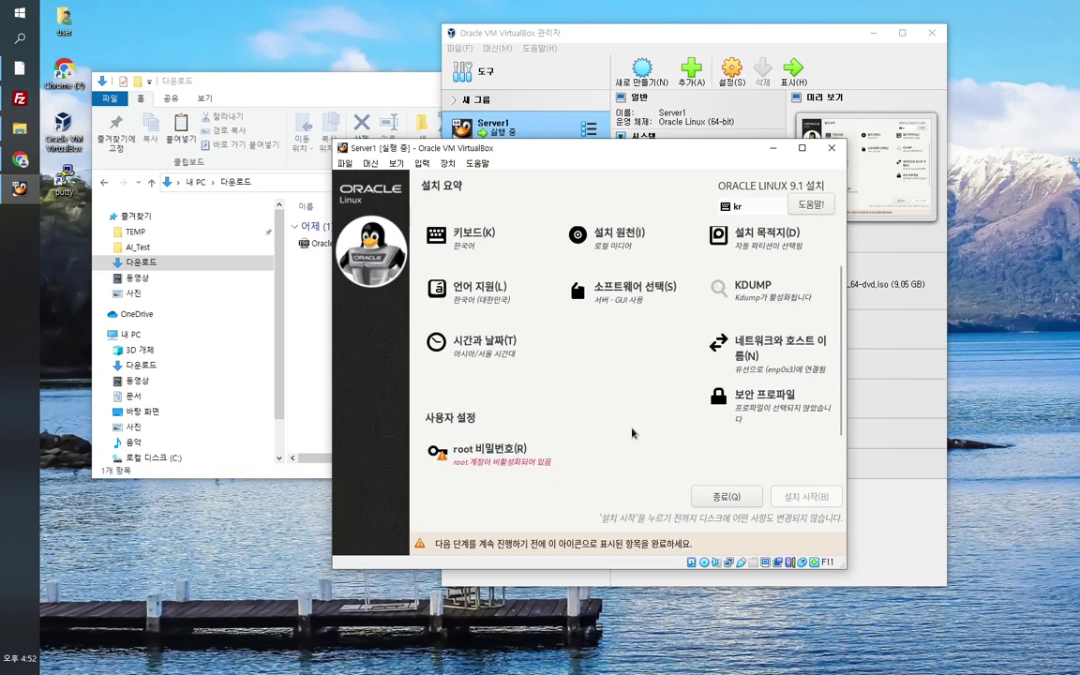
Step: Enter the root password, verify it with the reveal toggle, confirm it, and return to the summary
left_click(486, 460)
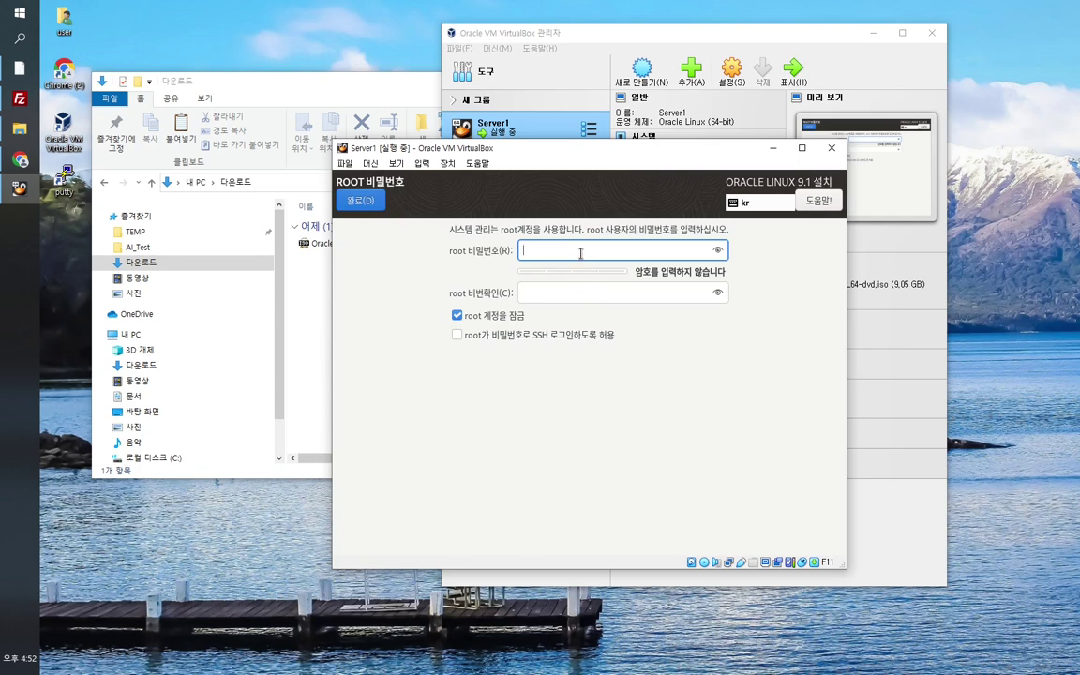
type("•••")
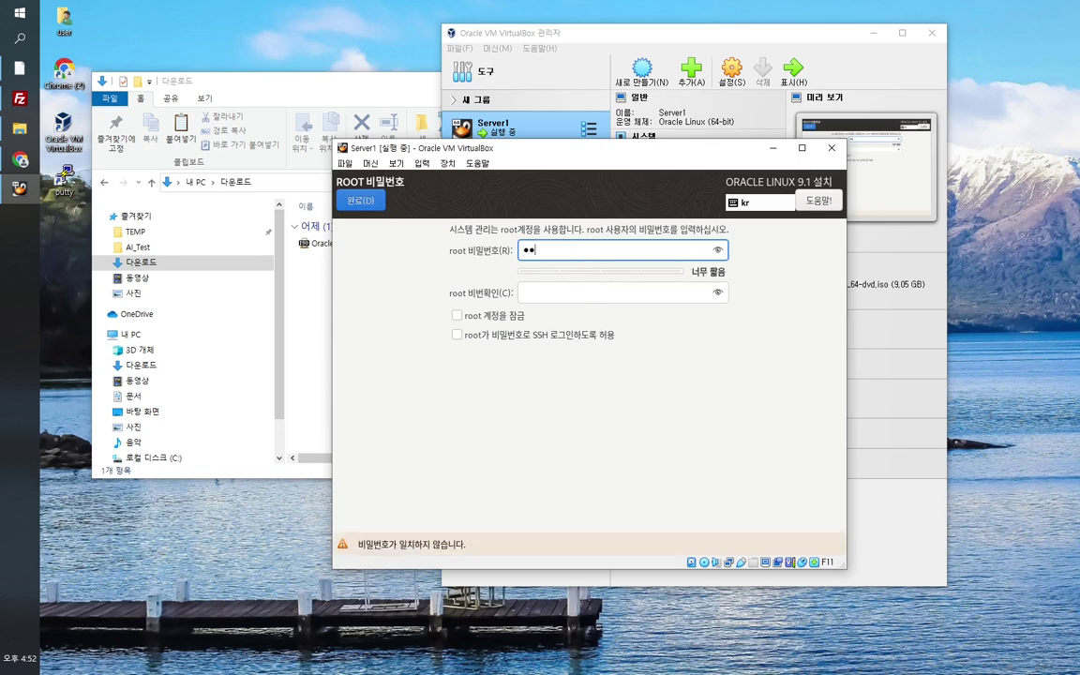
type("•••••••")
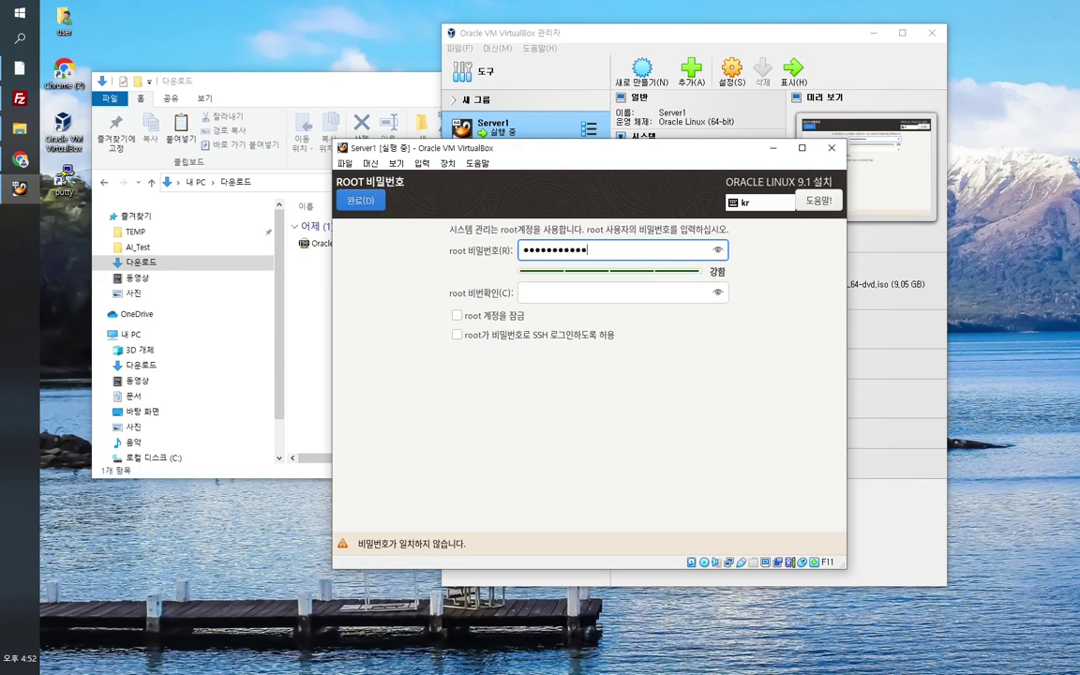
key("Tab")
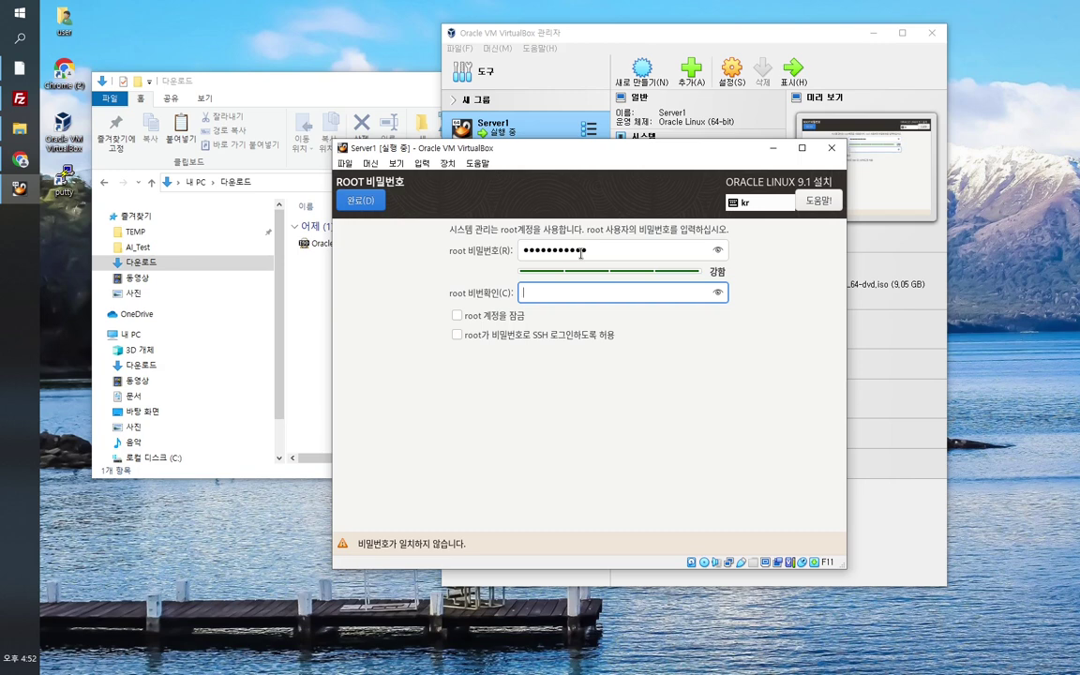
left_click(612, 250)
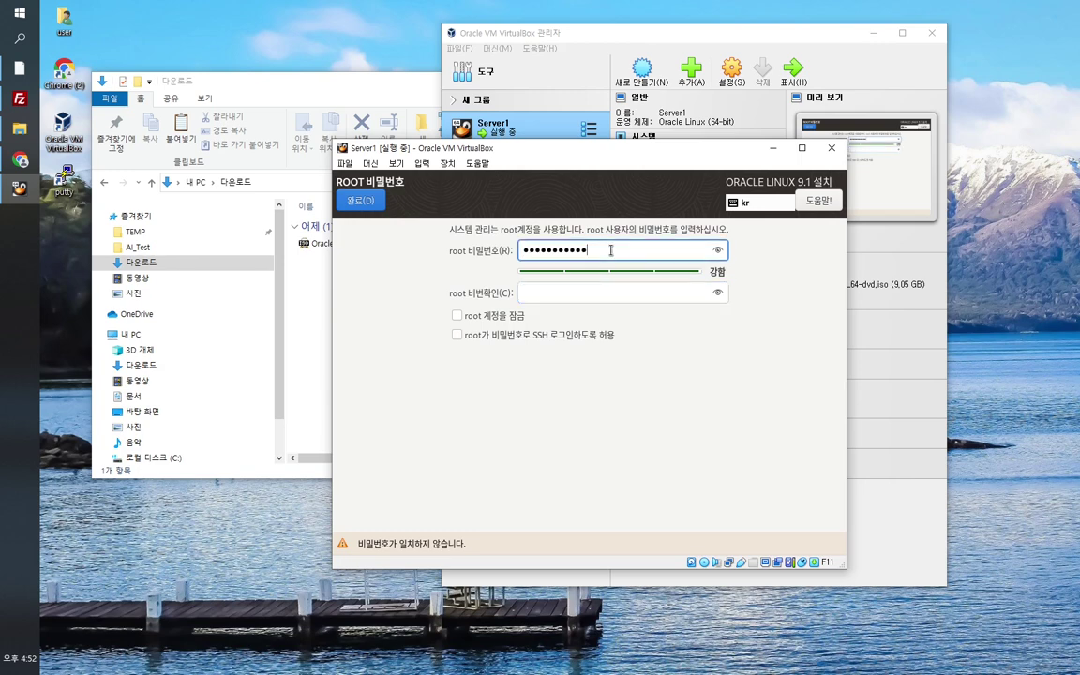
left_click(719, 251)
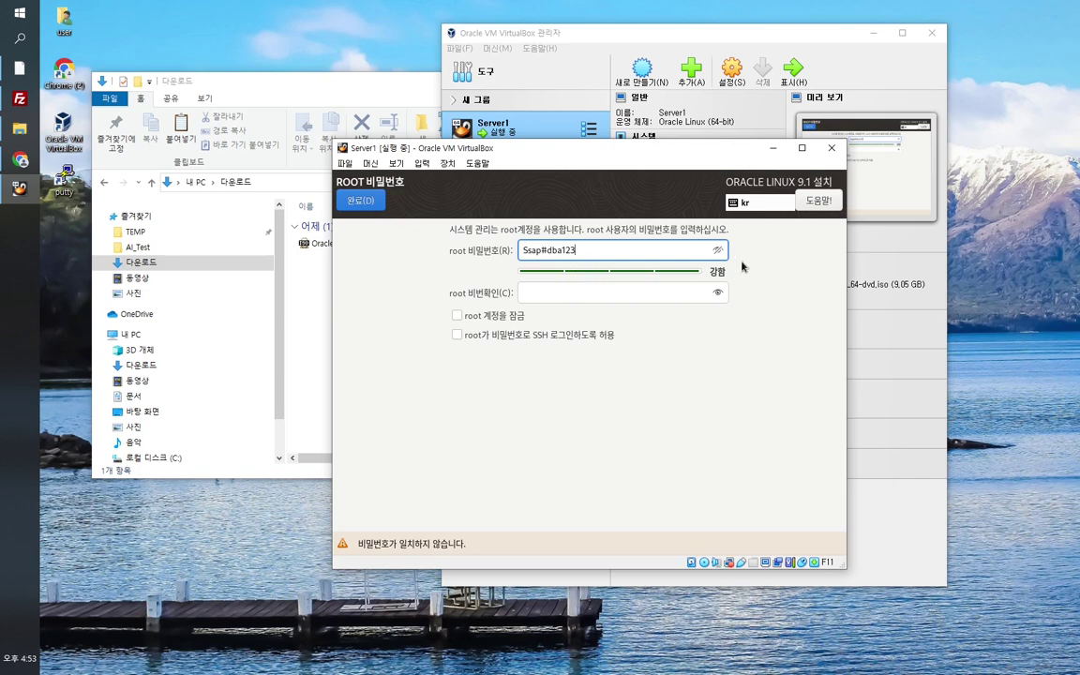
left_click(720, 254)
left_click(566, 291)
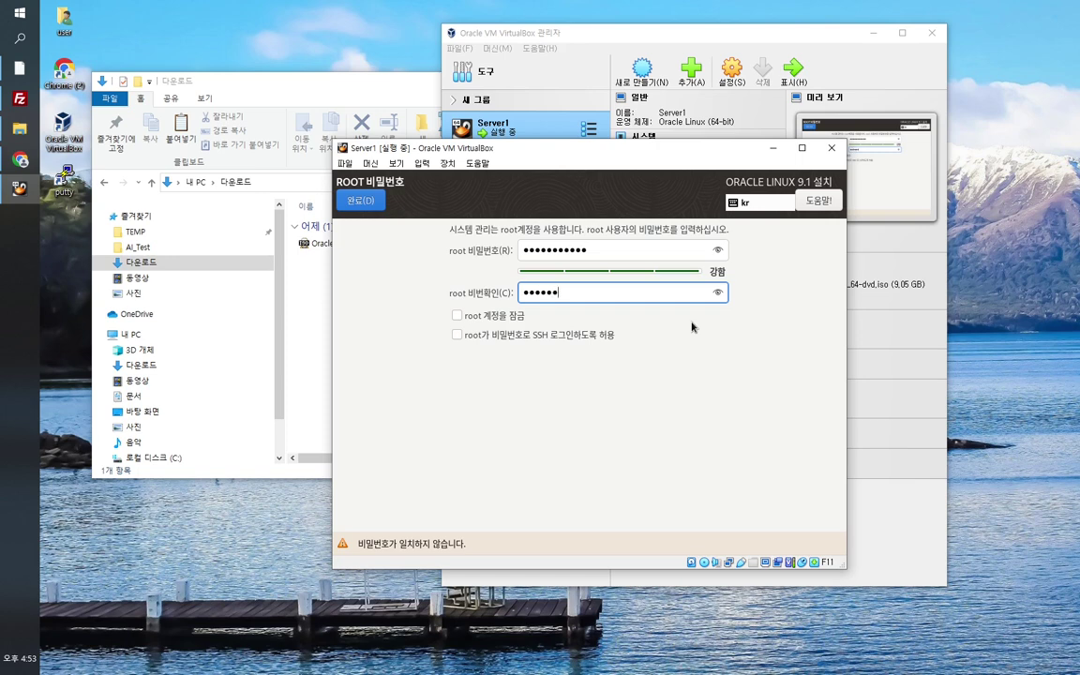
type("1")
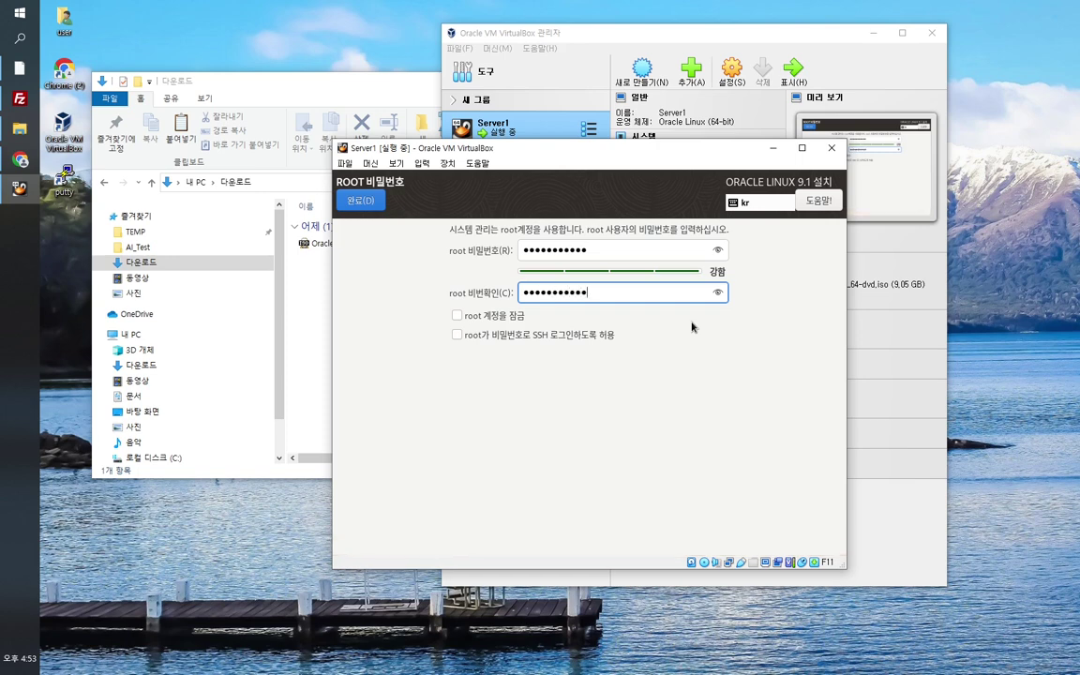
left_click(362, 203)
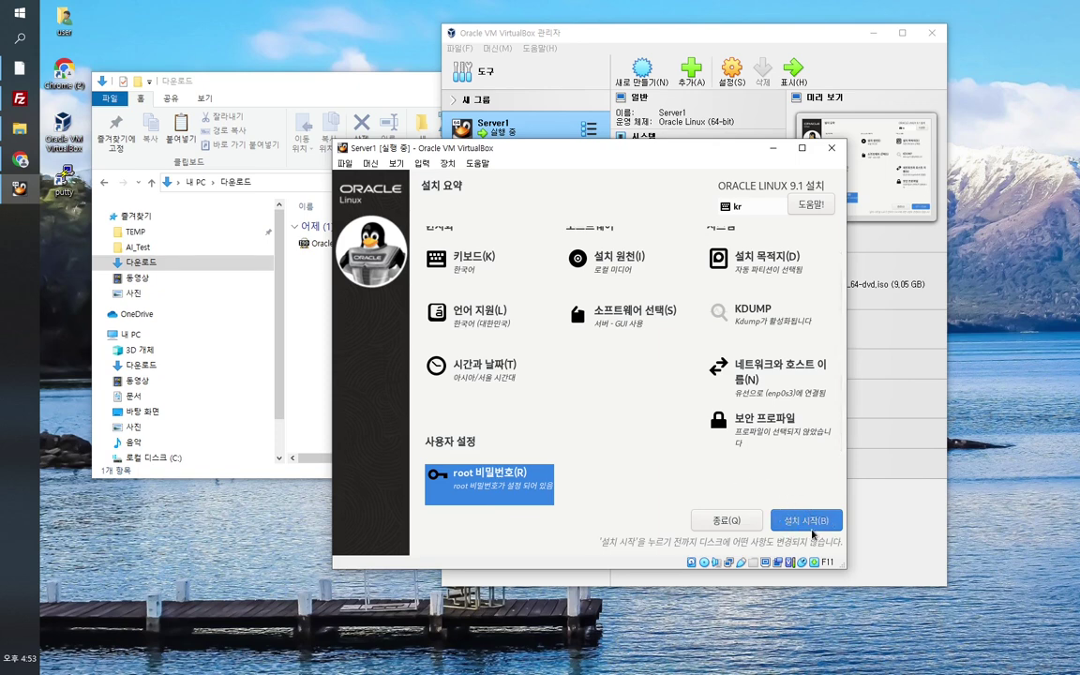
Step: Begin the Oracle Linux 9.1 installation on Server1 and let the packages install
left_click(808, 524)
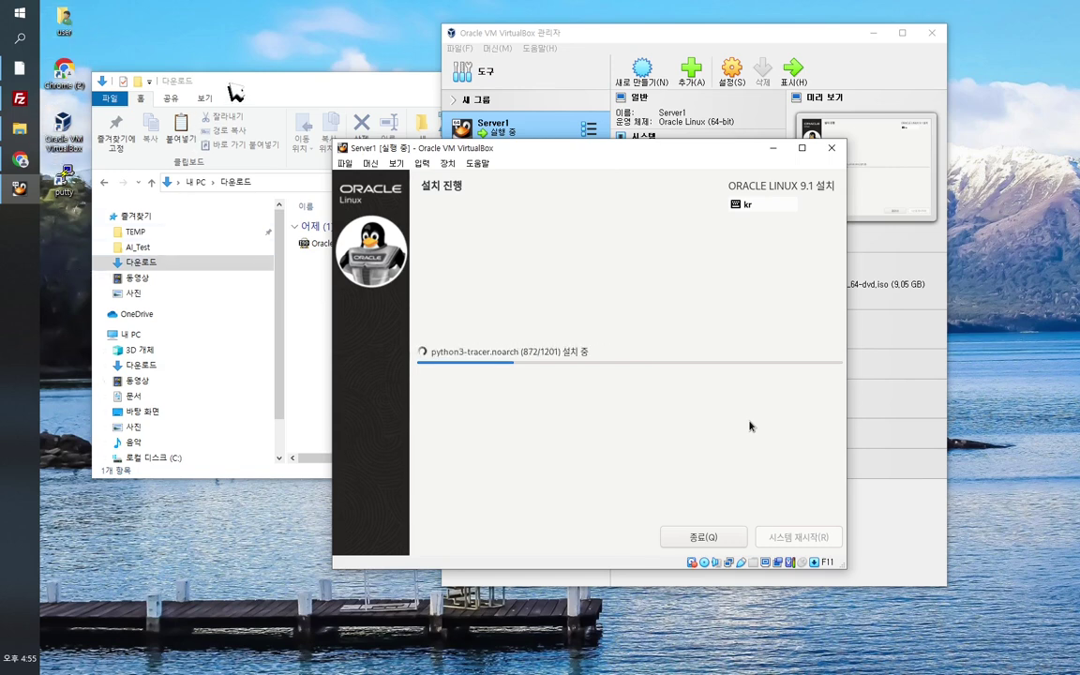
left_click(230, 89)
Step: Rearrange the file browser and VirtualBox Manager windows, then focus the Server1 installer window
left_click_drag(272, 83, 302, 104)
left_click(554, 37)
left_click_drag(603, 41, 666, 41)
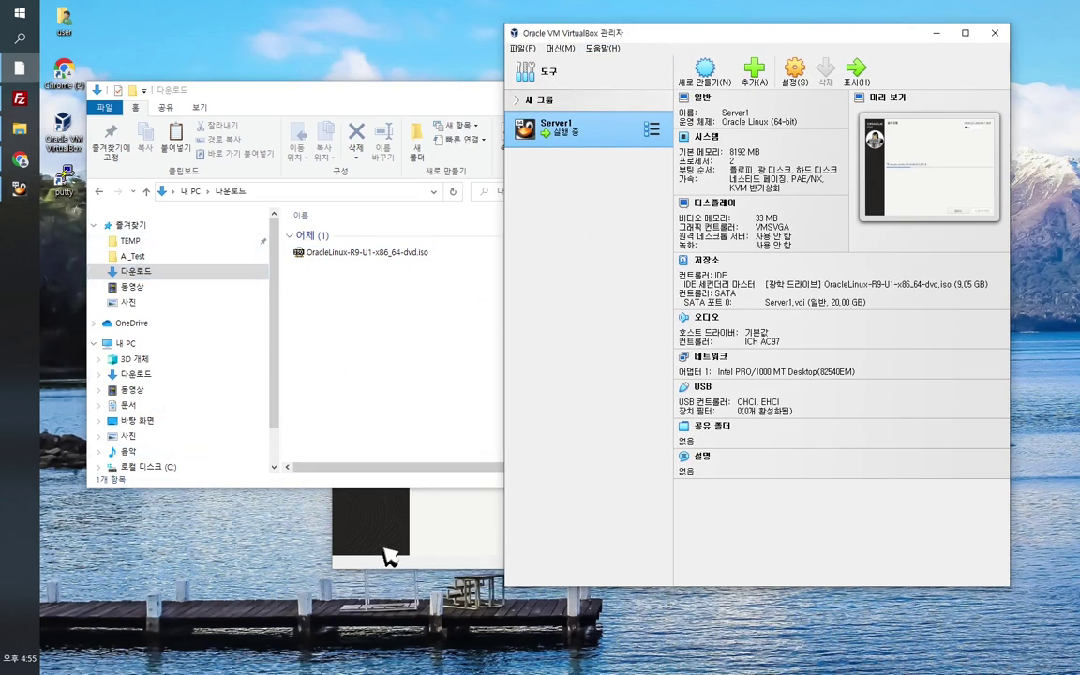
left_click(20, 191)
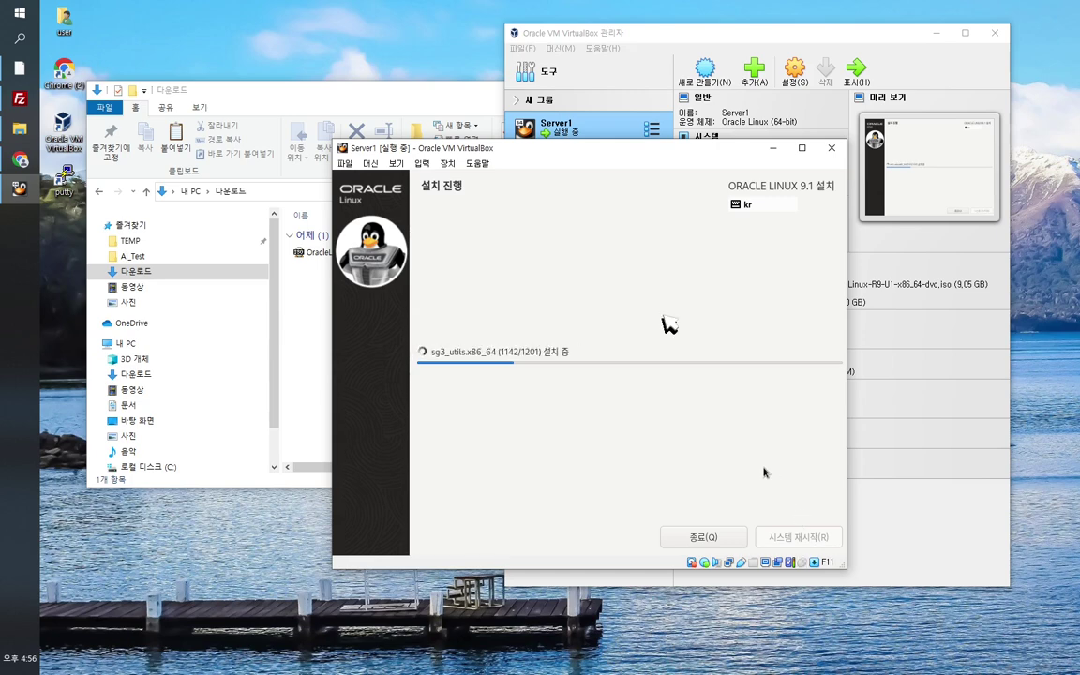
Step: Open VirtualBox Preferences to the Input page's Virtual Machine shortcuts
left_click(871, 36)
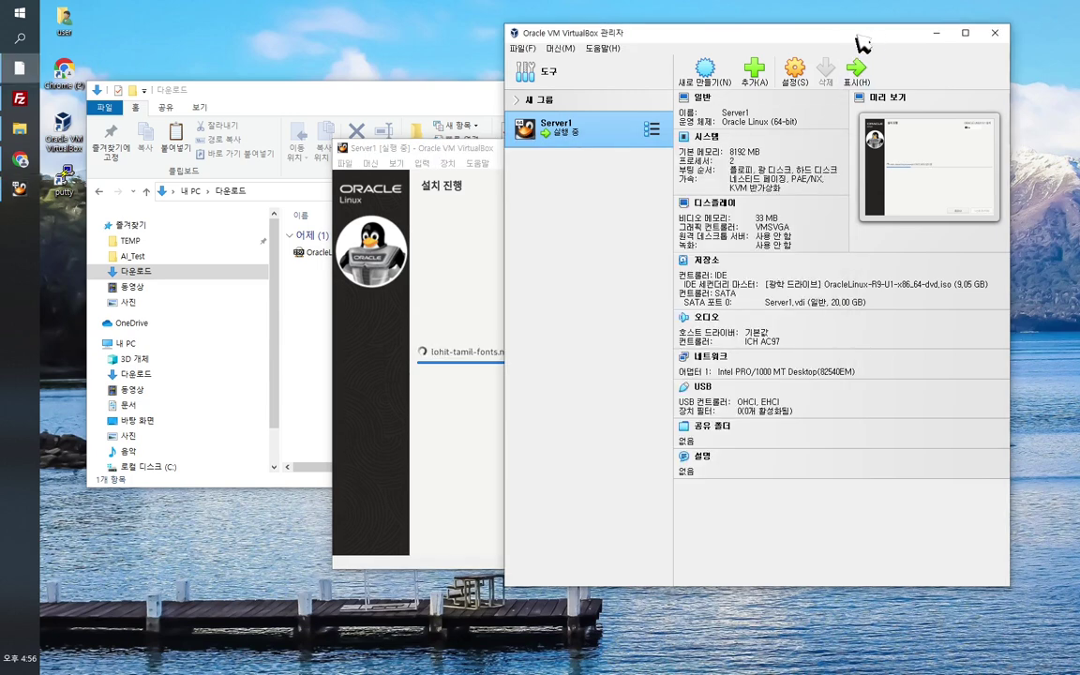
left_click_drag(841, 45, 857, 44)
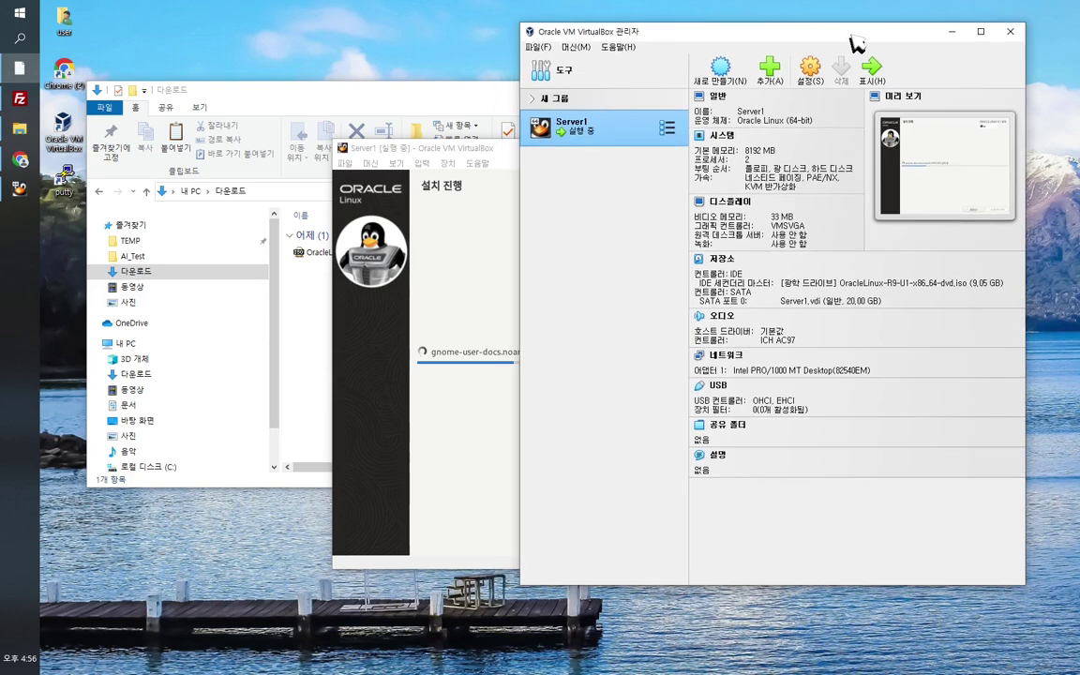
left_click(536, 47)
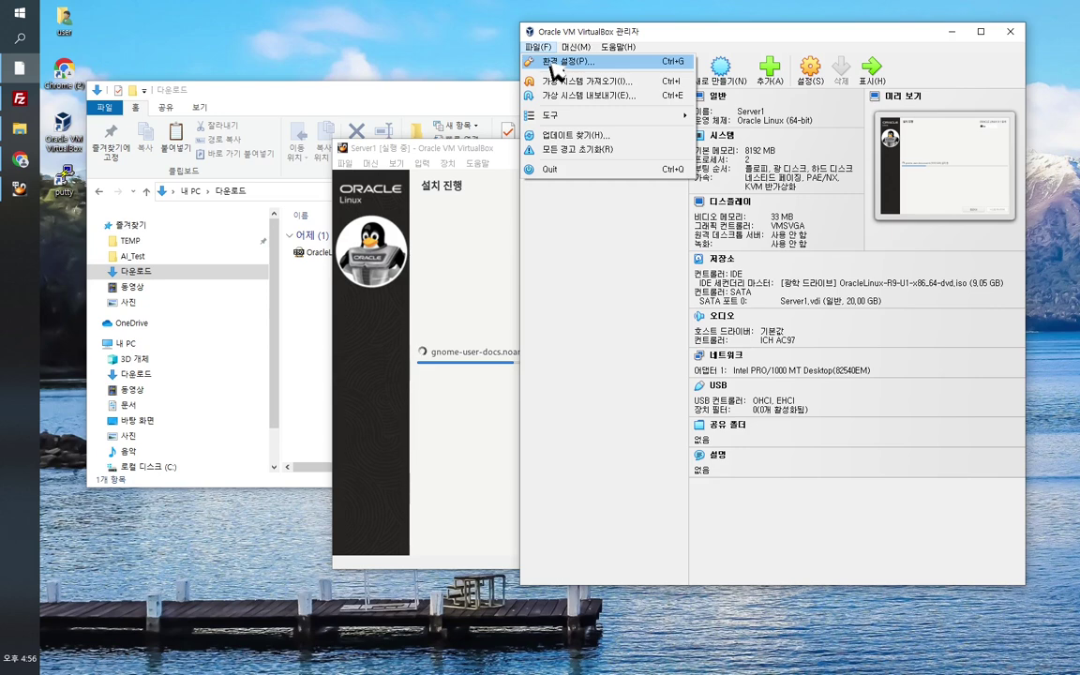
left_click(554, 62)
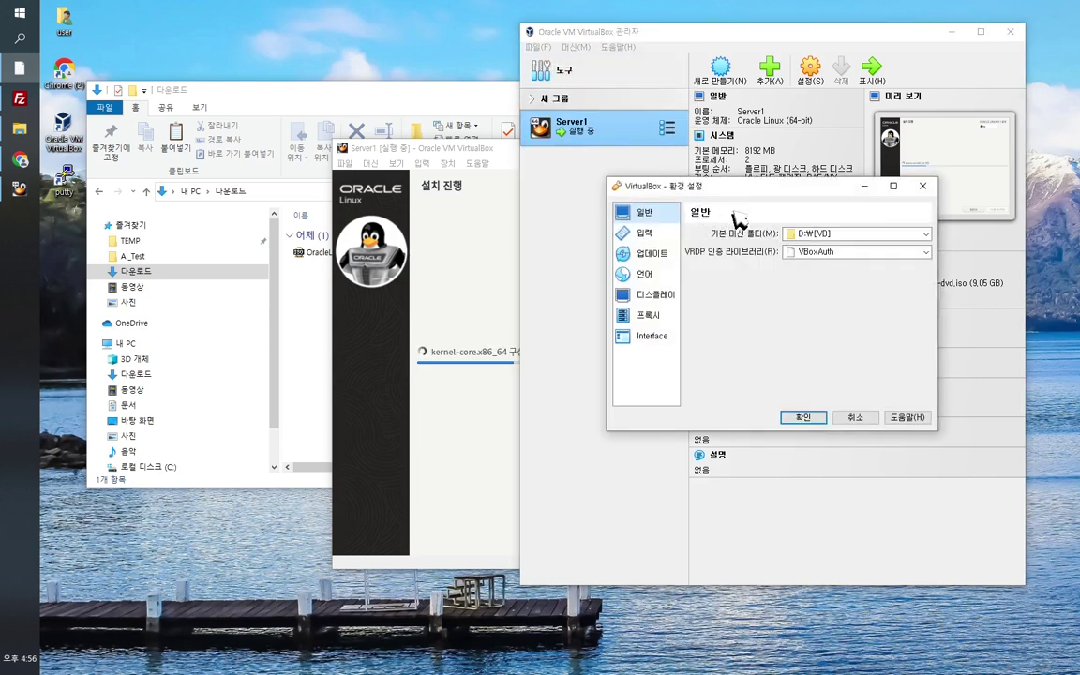
left_click(651, 237)
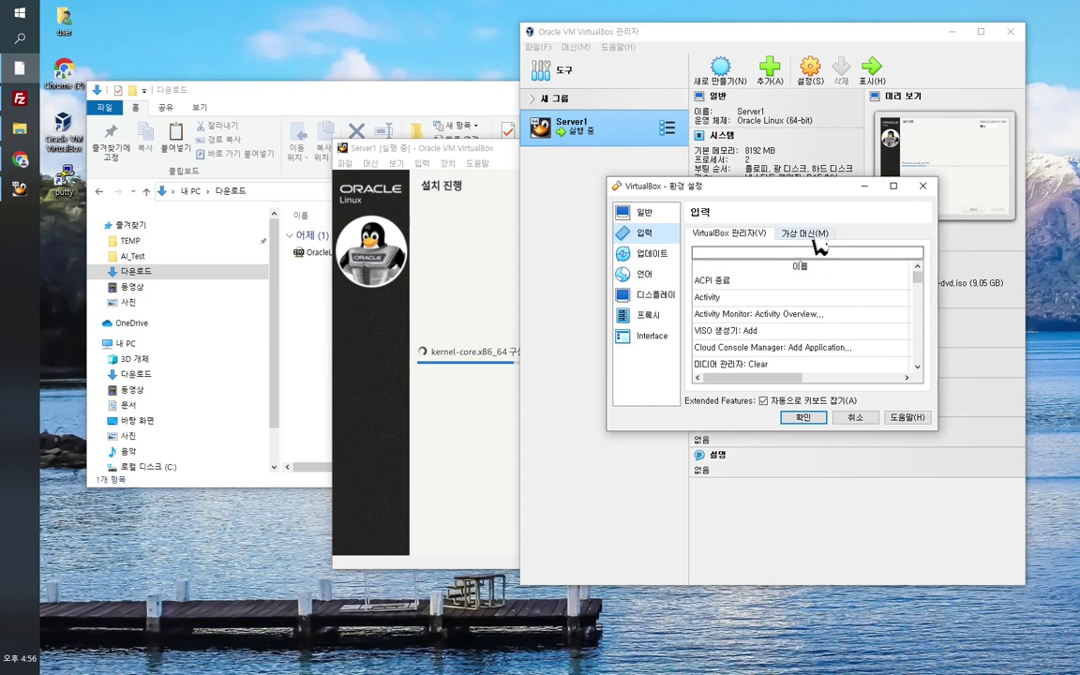
left_click(812, 234)
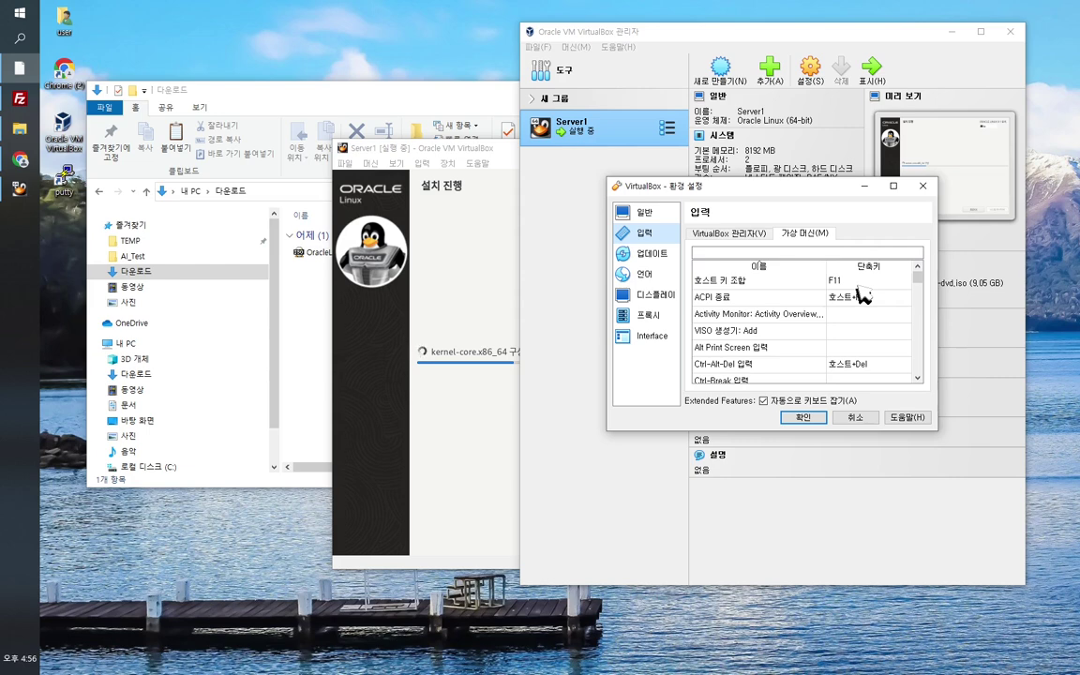
Step: Set the host key combination to F11, apply it, and return to the Server1 installer
left_click_drag(919, 284, 920, 289)
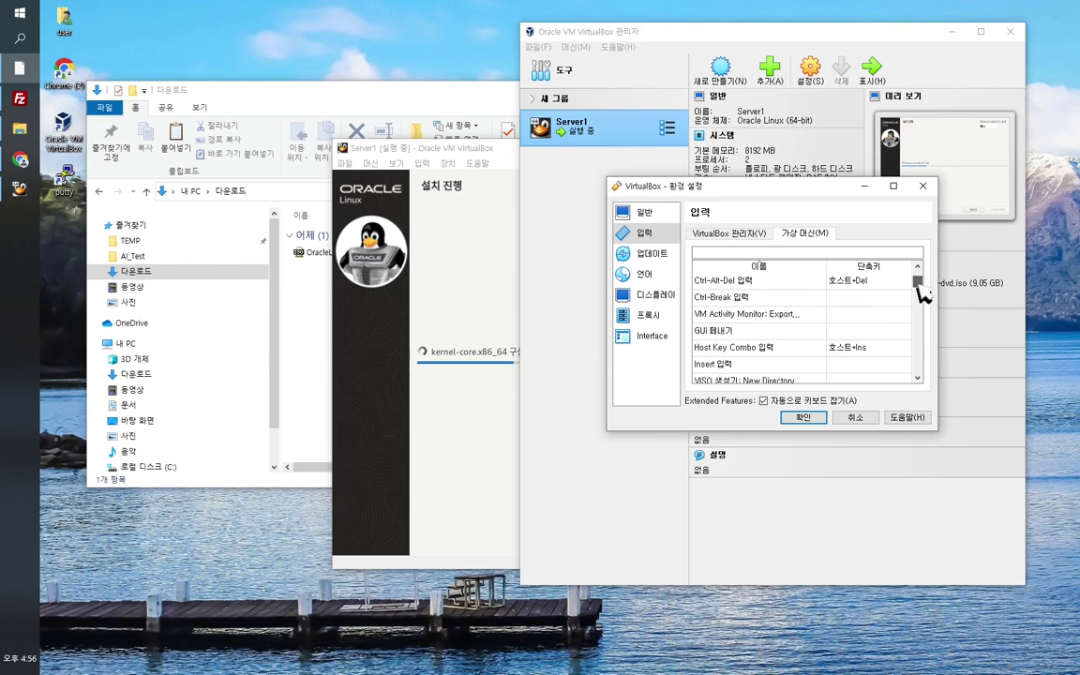
scroll(920, 297, "up", 5)
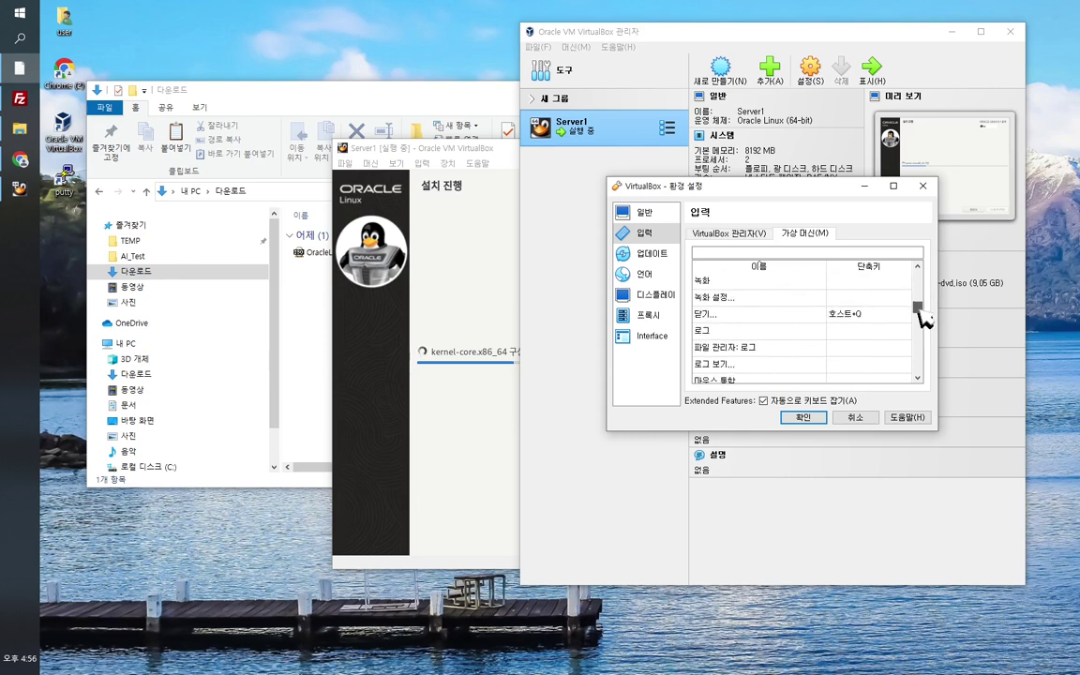
double_click(867, 282)
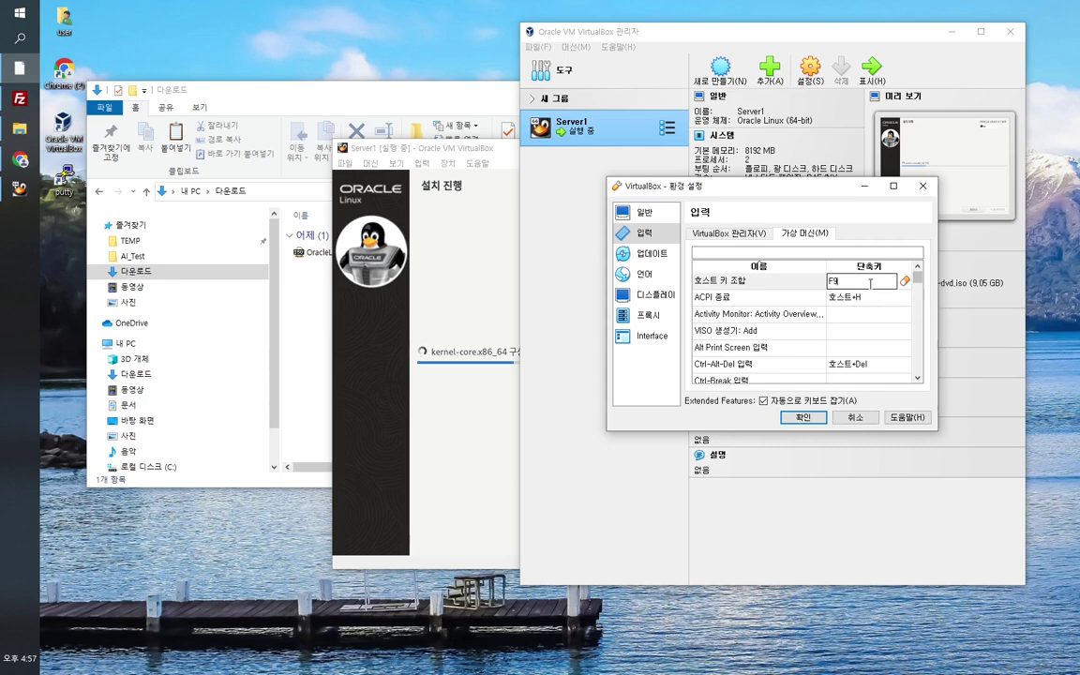
key("F11")
left_click(818, 420)
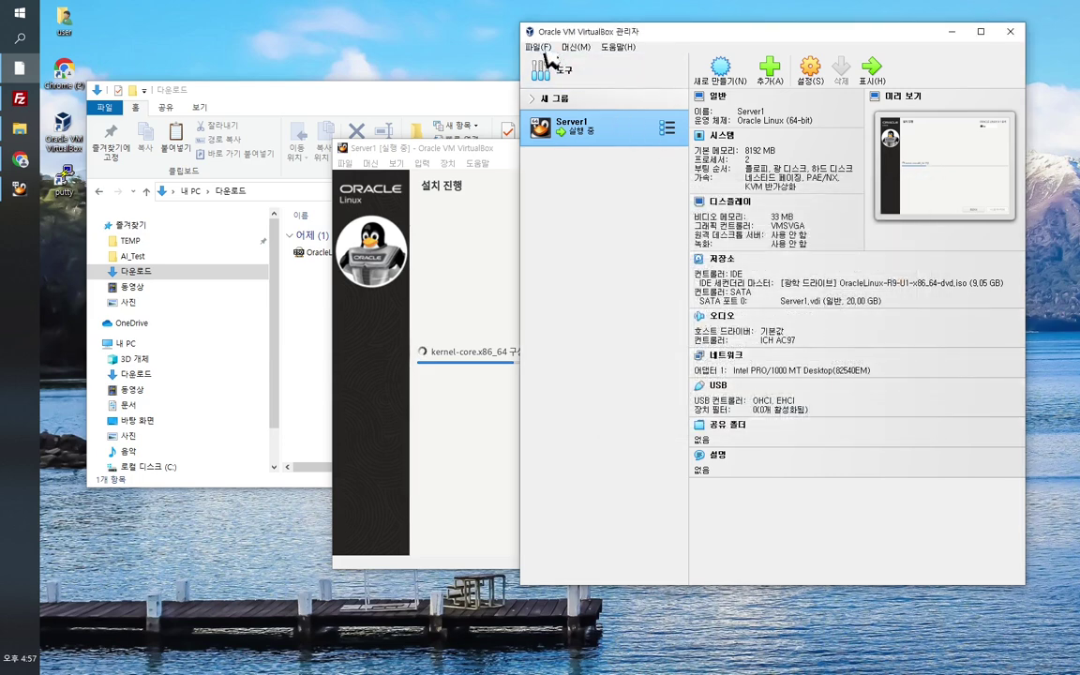
left_click(477, 154)
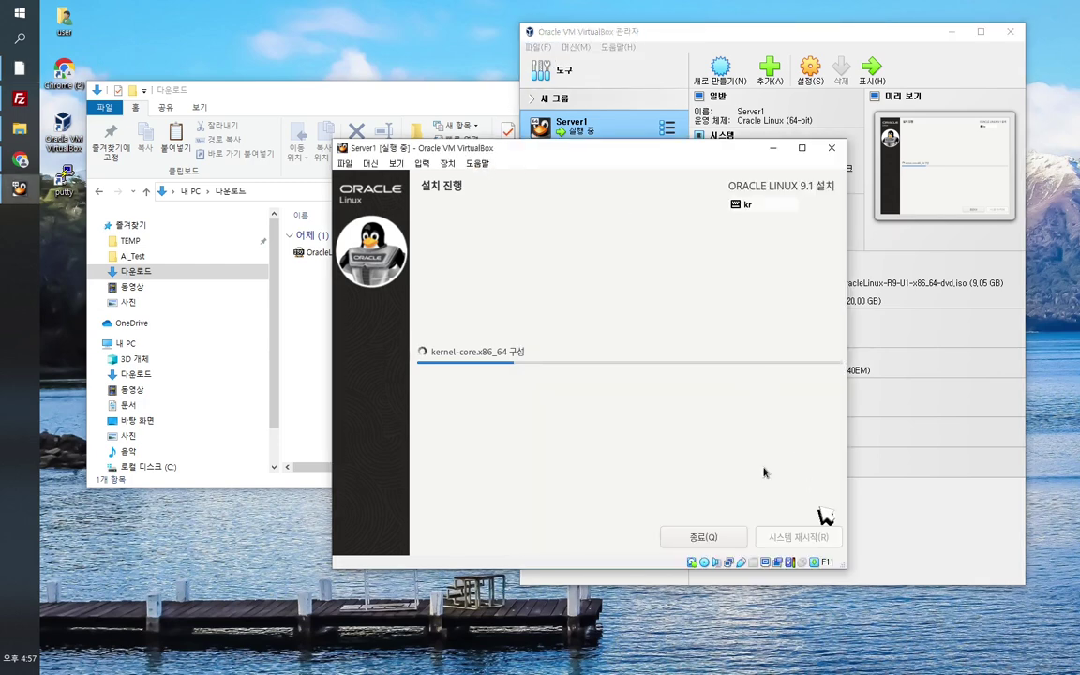
Step: Reopen the Virtual Machine input shortcuts, select the host key combination, and close without changing it
left_click(544, 55)
left_click(540, 49)
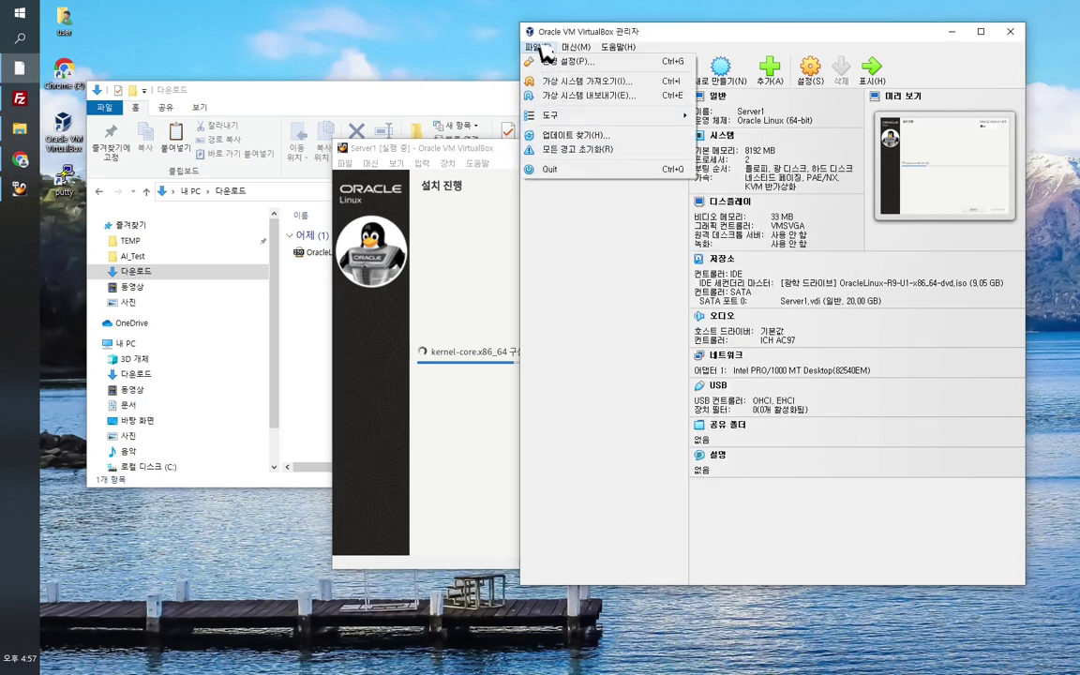
left_click(563, 62)
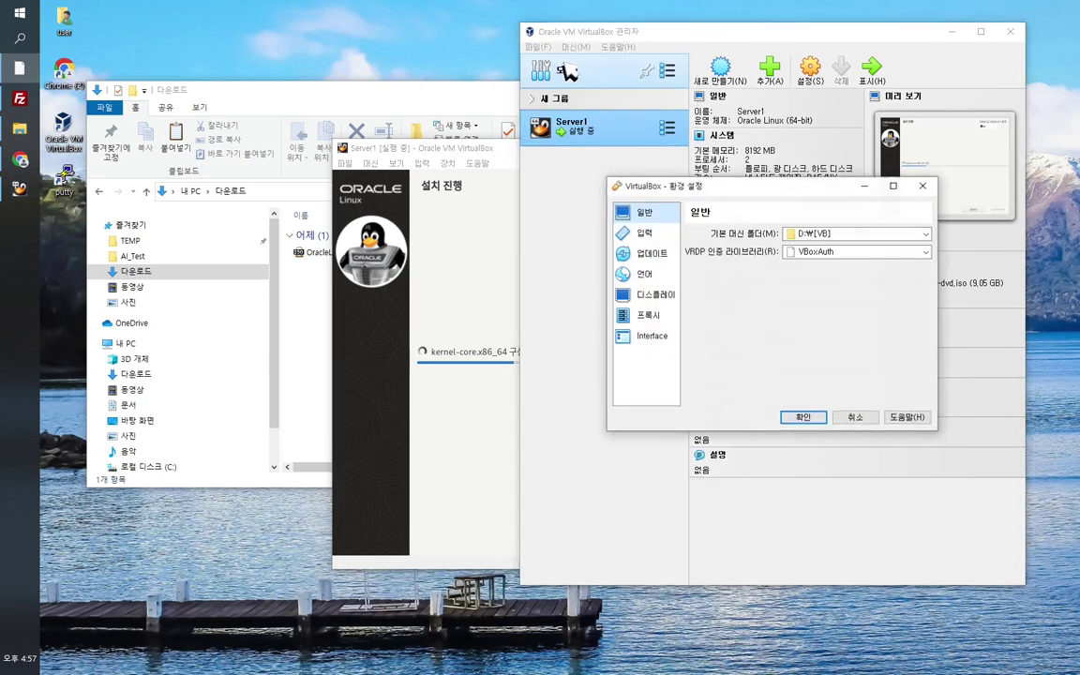
left_click(640, 233)
left_click(797, 235)
left_click(868, 282)
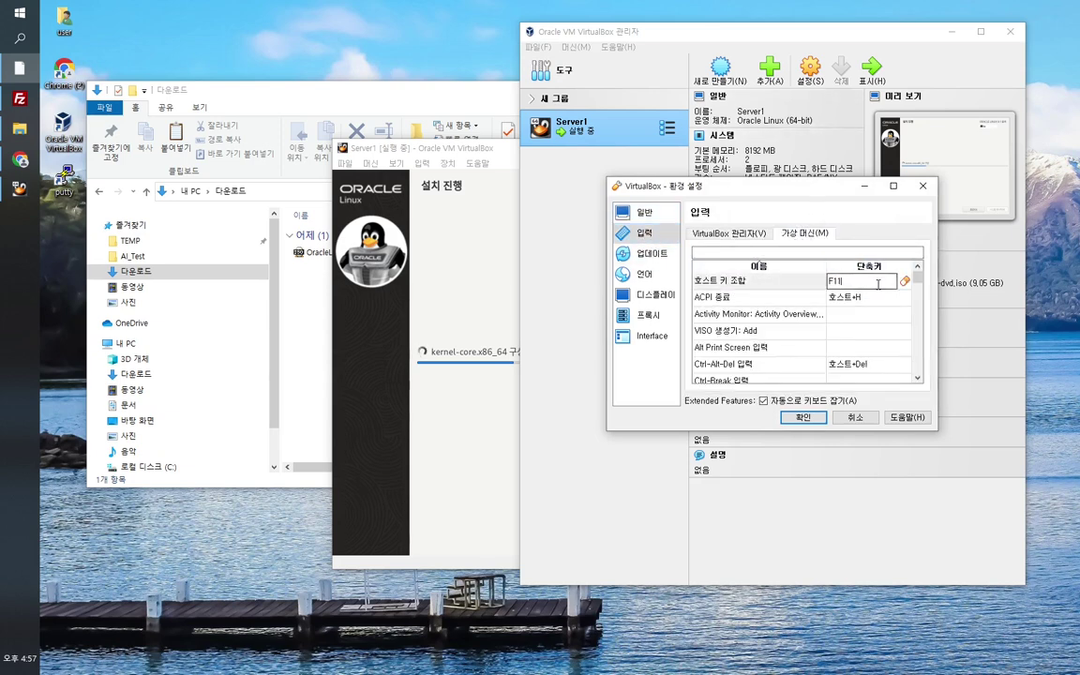
left_click(816, 418)
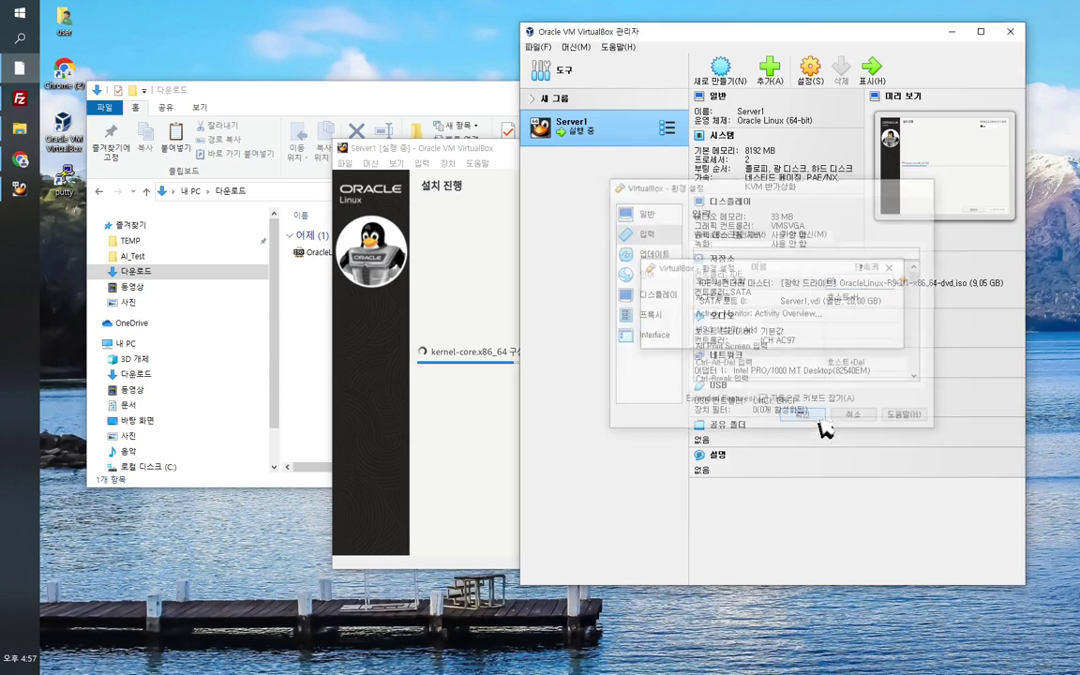
left_click(500, 159)
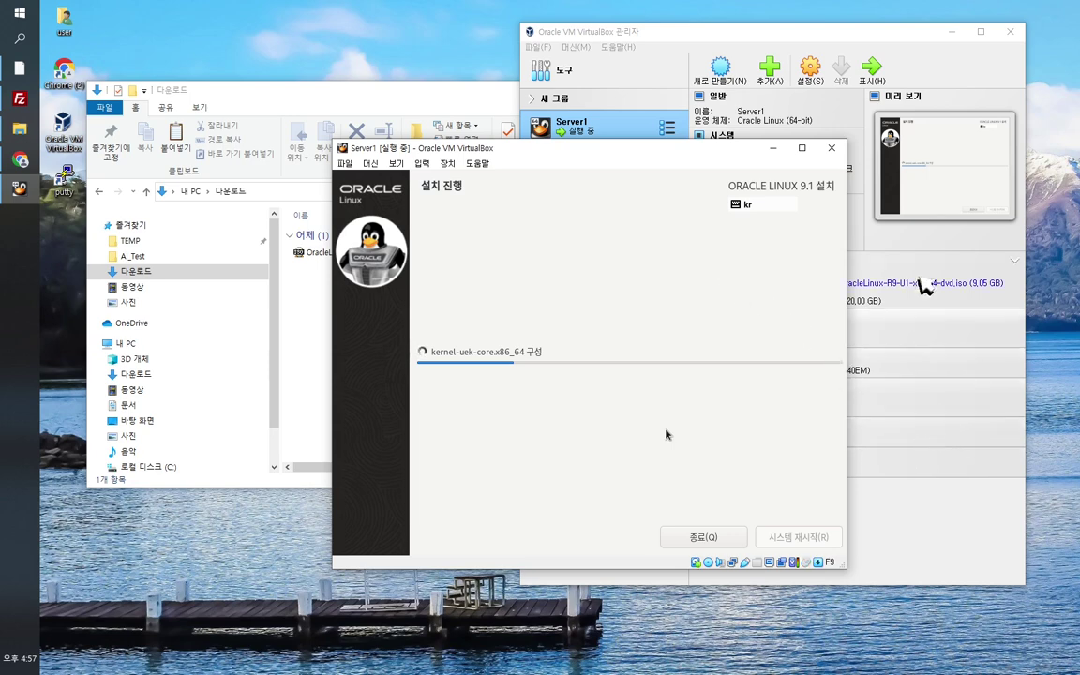
Step: Assign F11 as the host key combination in Preferences and return to the Server1 window
left_click(857, 38)
left_click(537, 46)
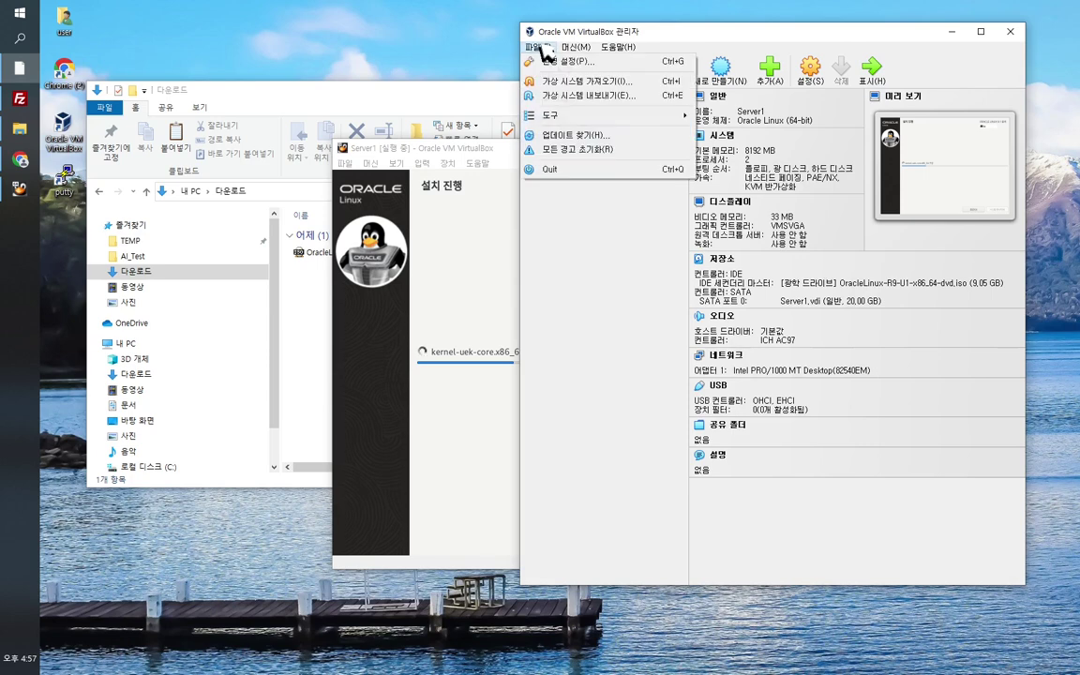
left_click(553, 62)
left_click(644, 233)
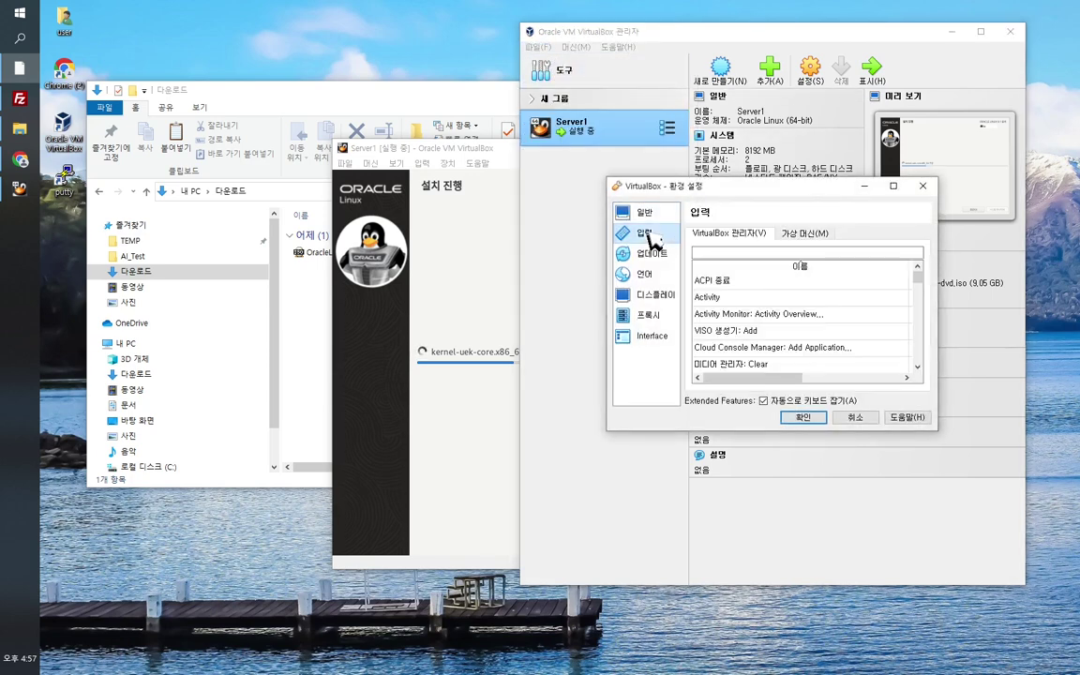
left_click(804, 233)
left_click(853, 280)
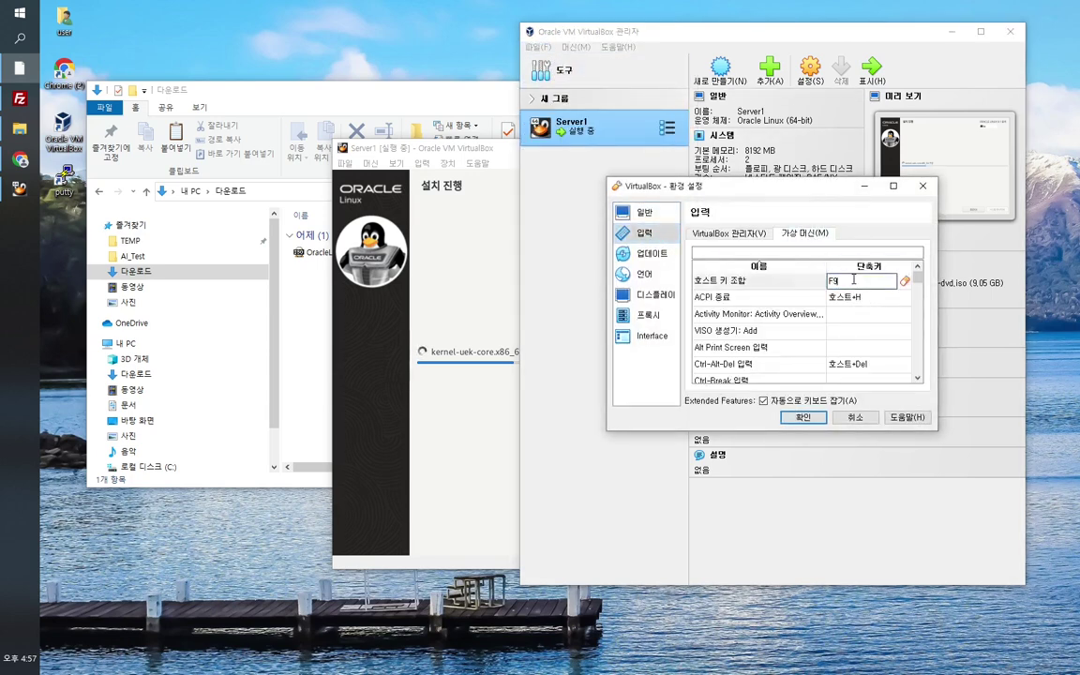
key("F11")
left_click(814, 419)
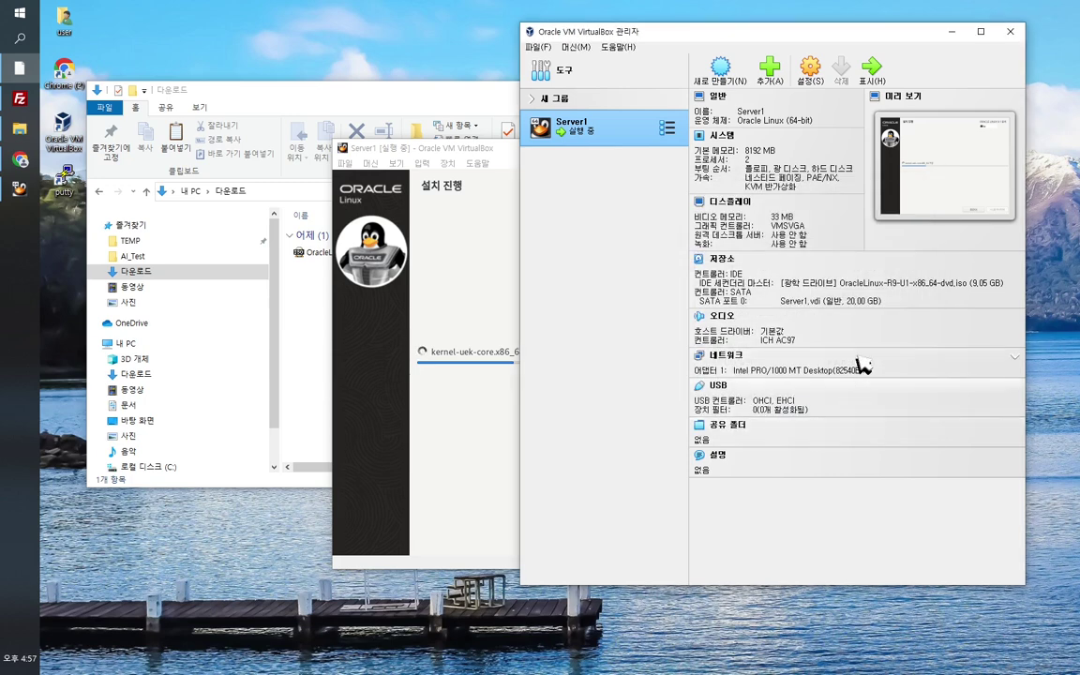
left_click(461, 148)
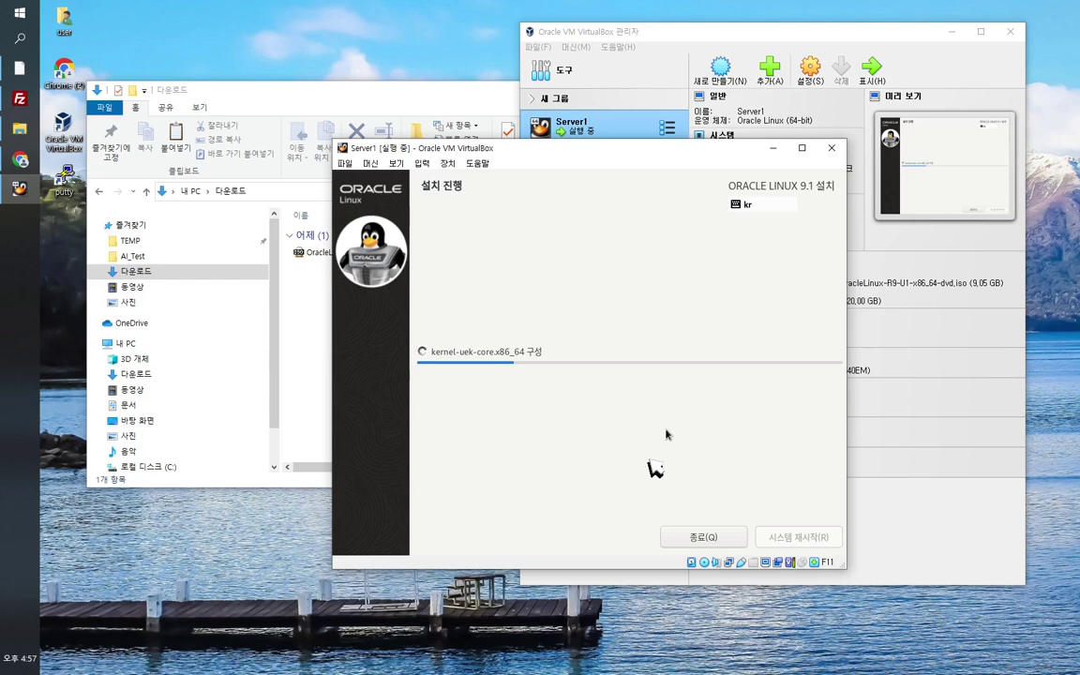
Step: Reposition the Server1 window while the Oracle Linux installation runs to completion
left_click_drag(653, 162, 531, 176)
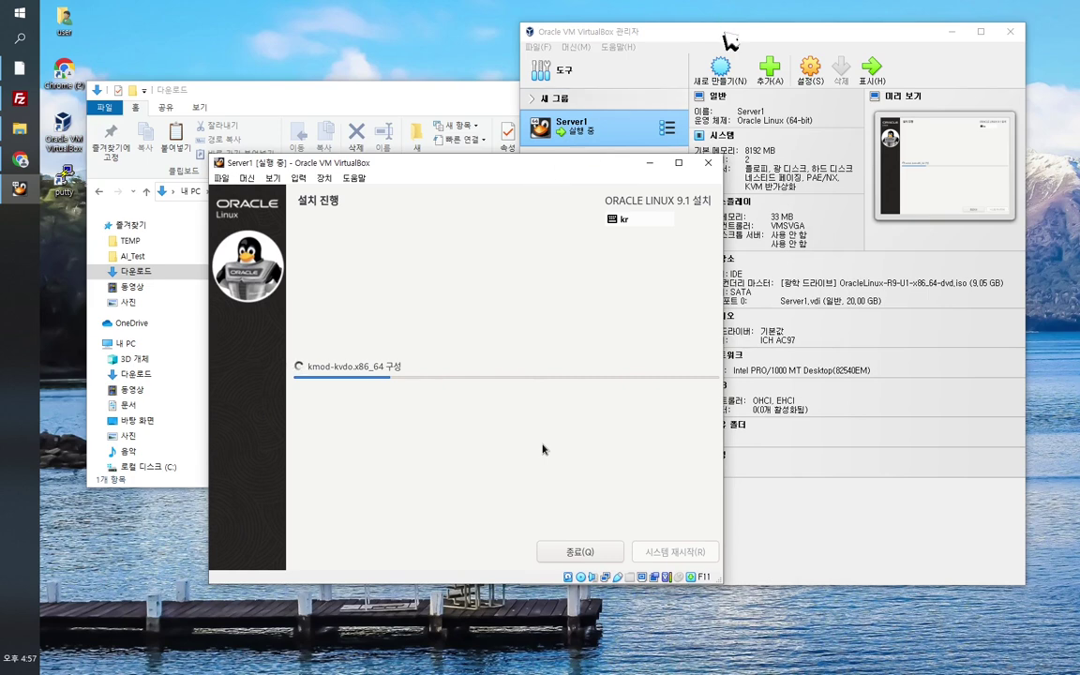
left_click_drag(577, 173, 634, 182)
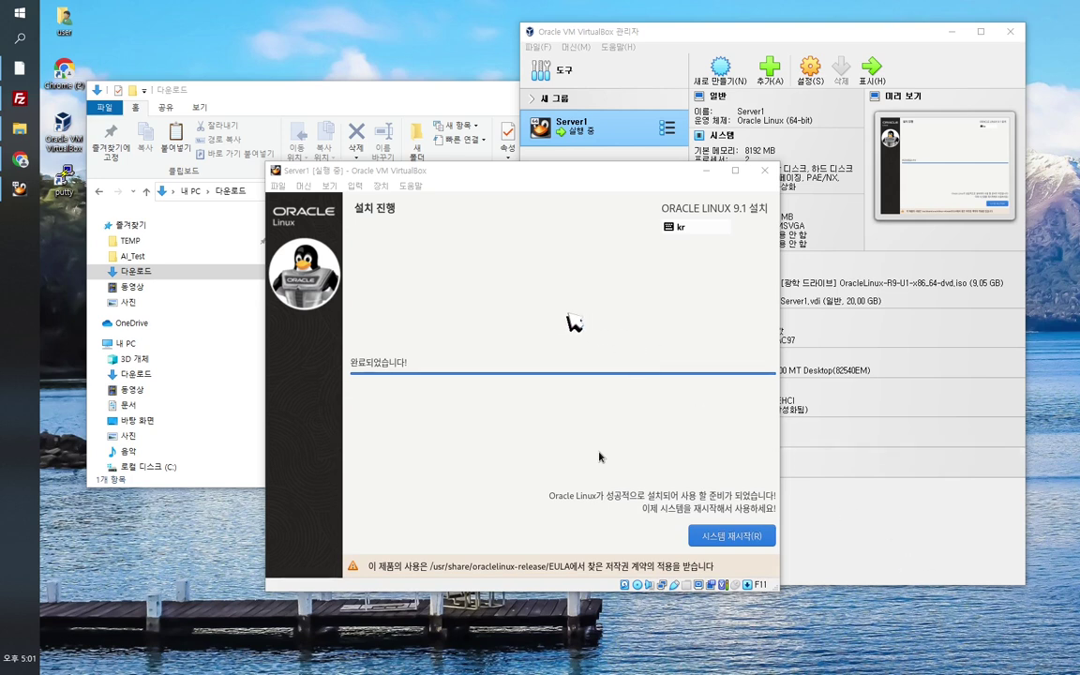
Step: Restart Server1 with 시스템 재시작 so it boots into the Oracle Linux 9.1 welcome screen
left_click(600, 455)
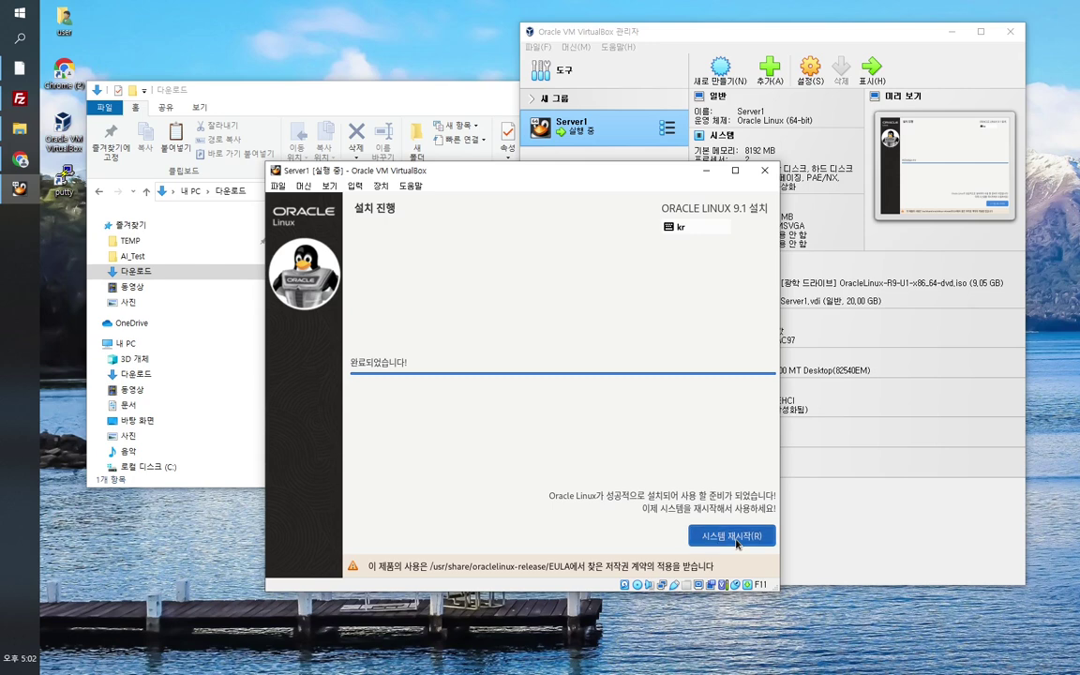
left_click(735, 540)
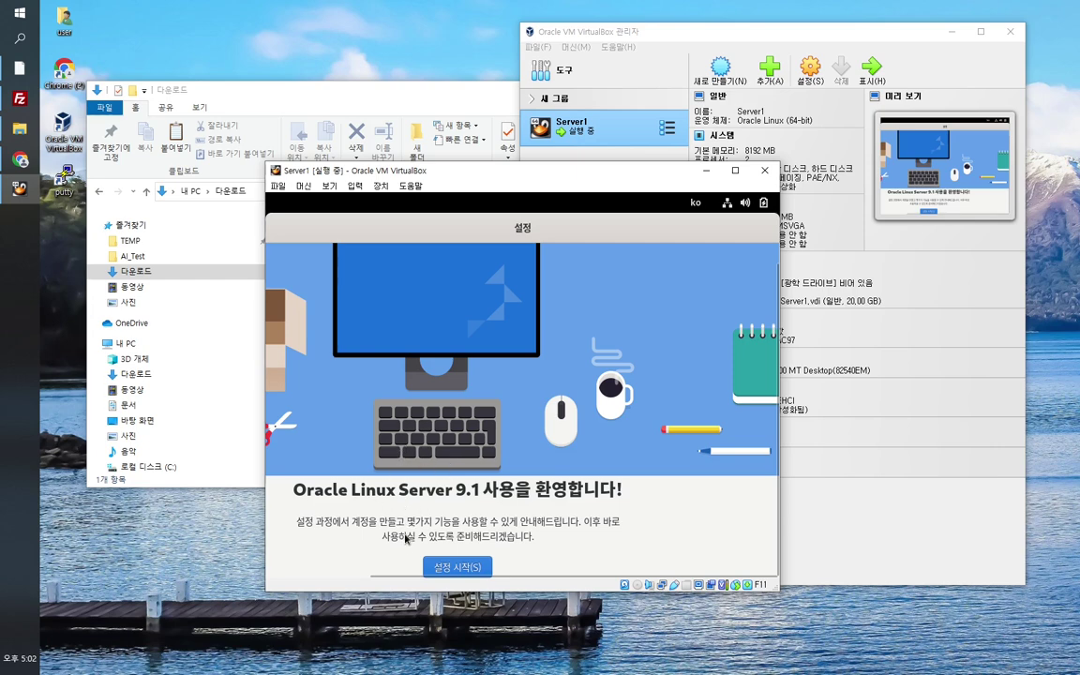
Step: Begin first-time setup, switch off location services, and skip linking online accounts
left_click(452, 568)
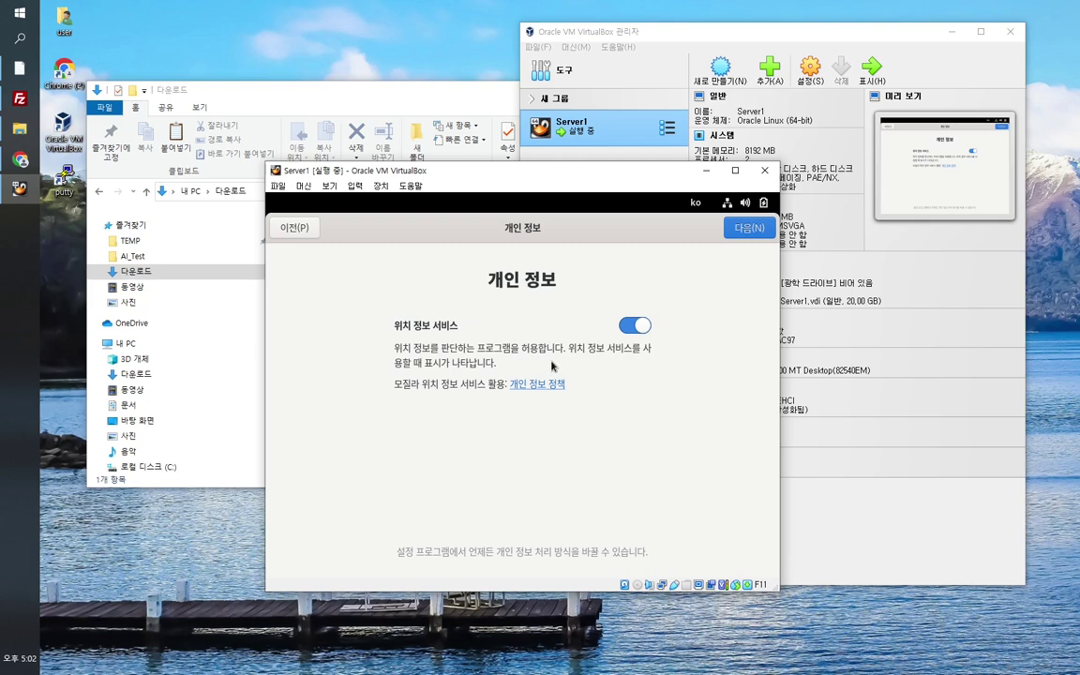
left_click(635, 325)
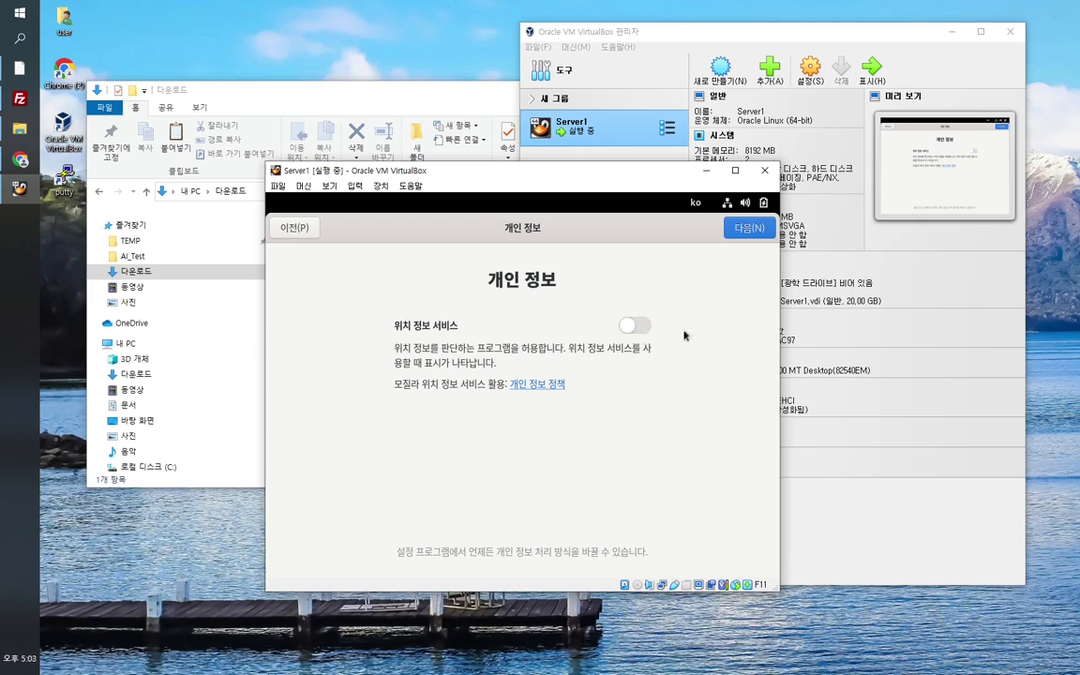
left_click(750, 230)
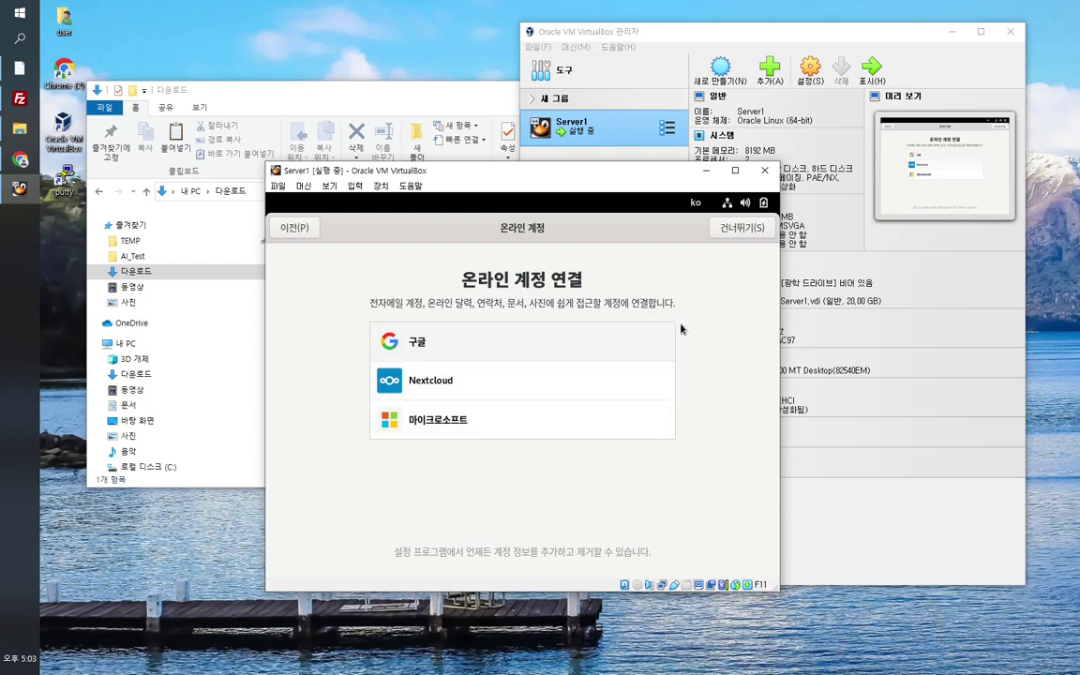
left_click(742, 231)
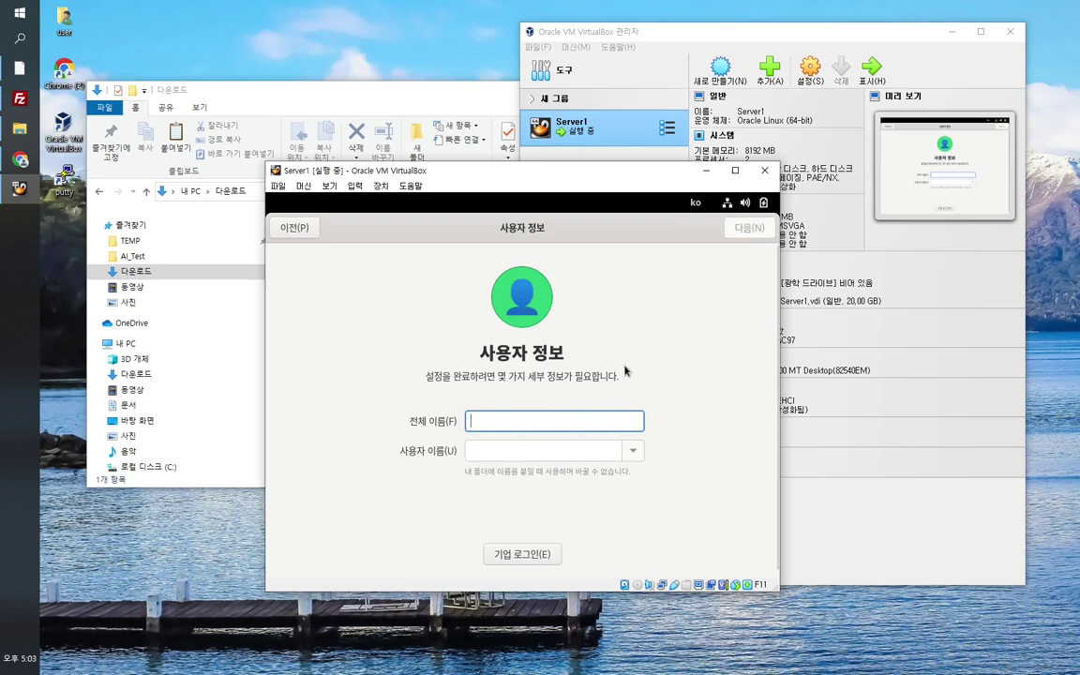
Step: Enter full name Server1, keep the username server1, and continue to the password page
type("erver1")
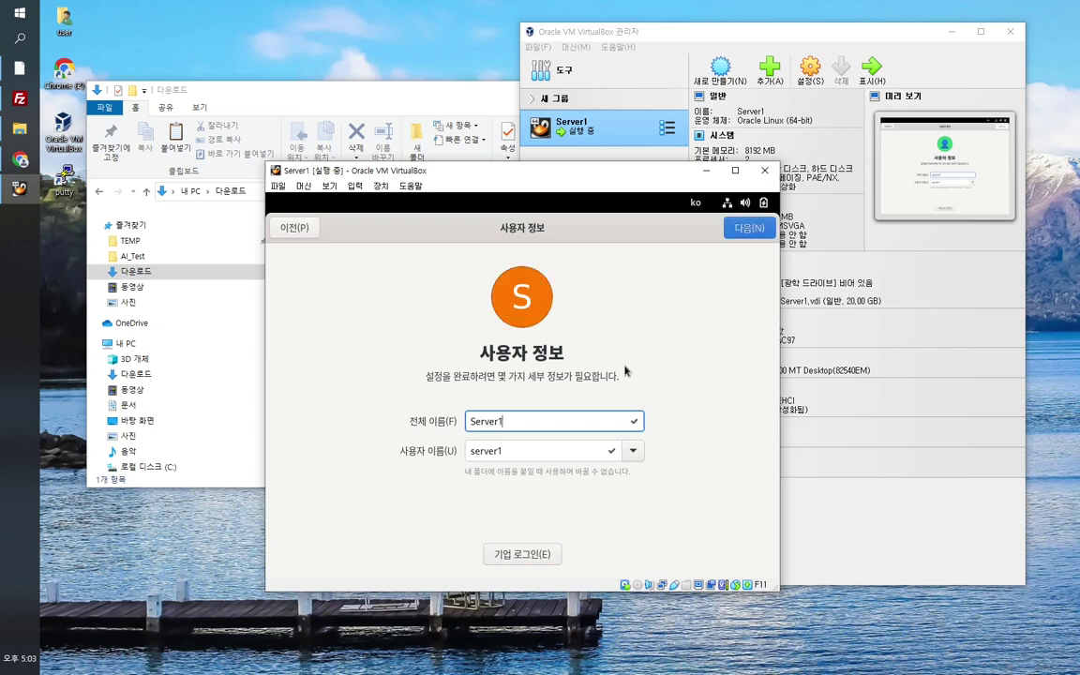
left_click(545, 450)
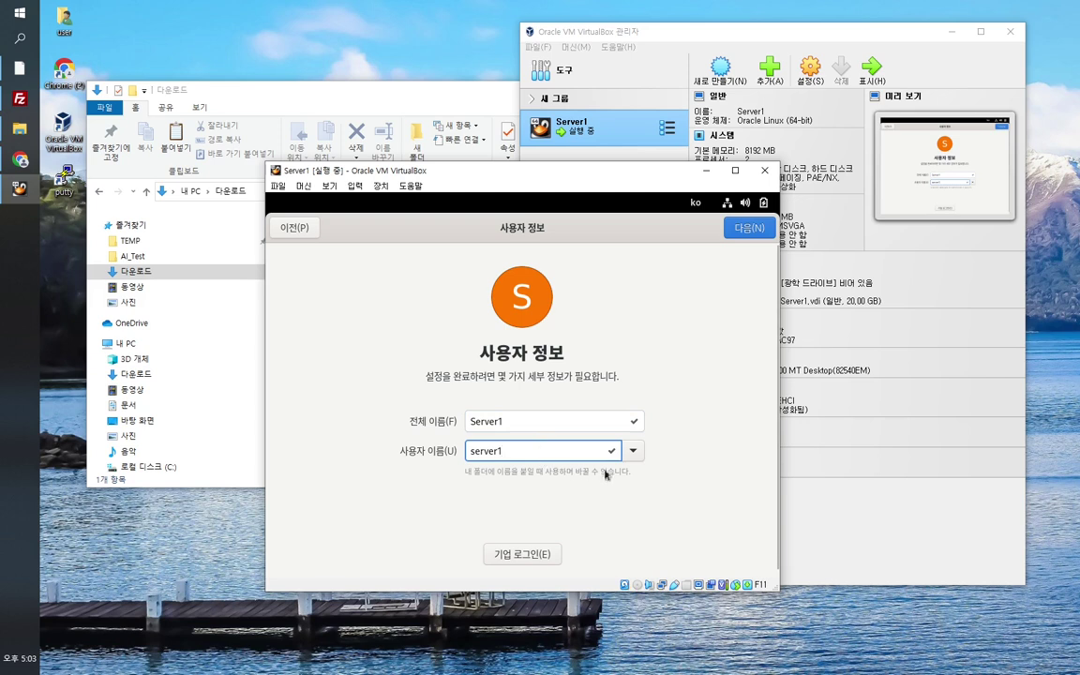
left_click(632, 454)
left_click(633, 452)
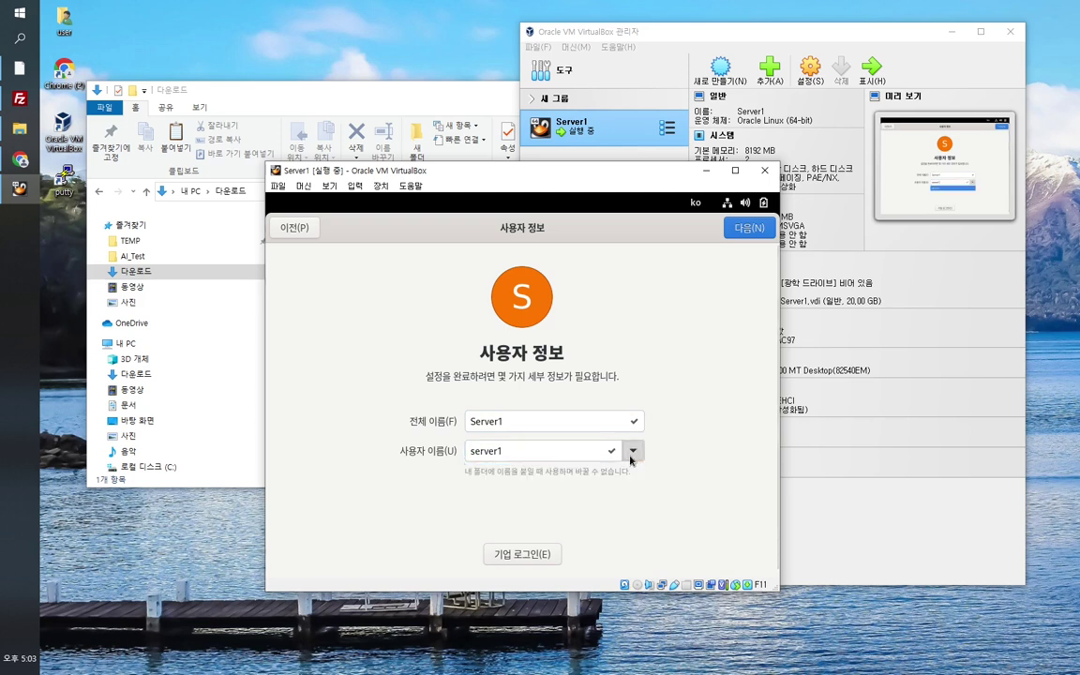
left_click(559, 457)
double_click(488, 451)
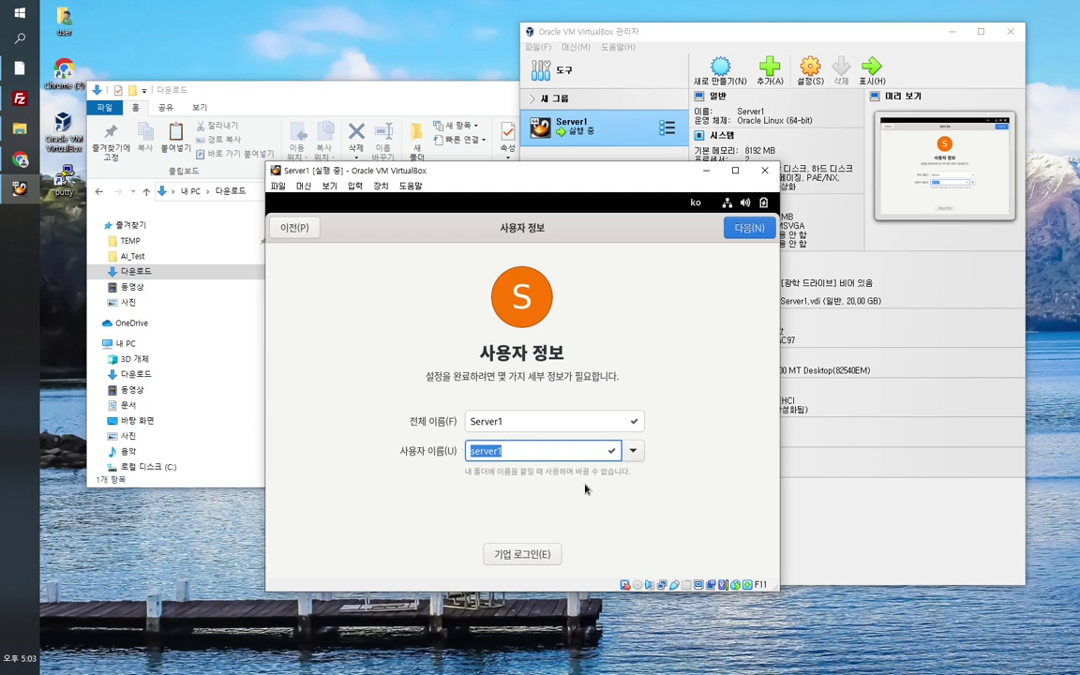
type("oracle")
key("BackSpace")
key("BackSpace")
key("BackSpace")
key("BackSpace")
key("BackSpace")
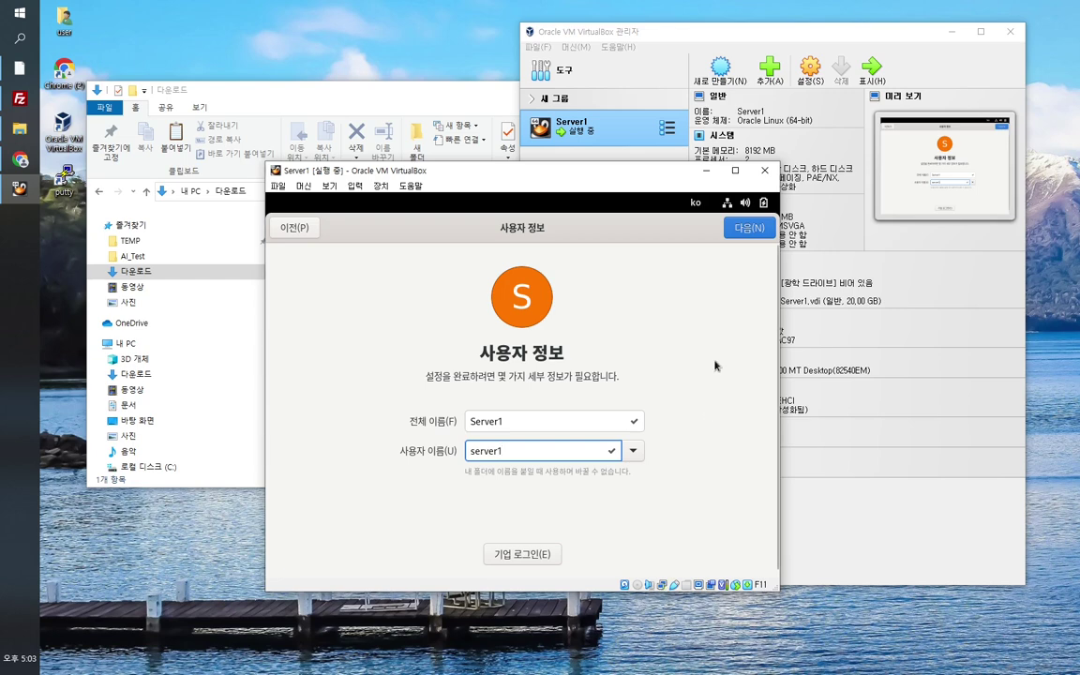
left_click(737, 230)
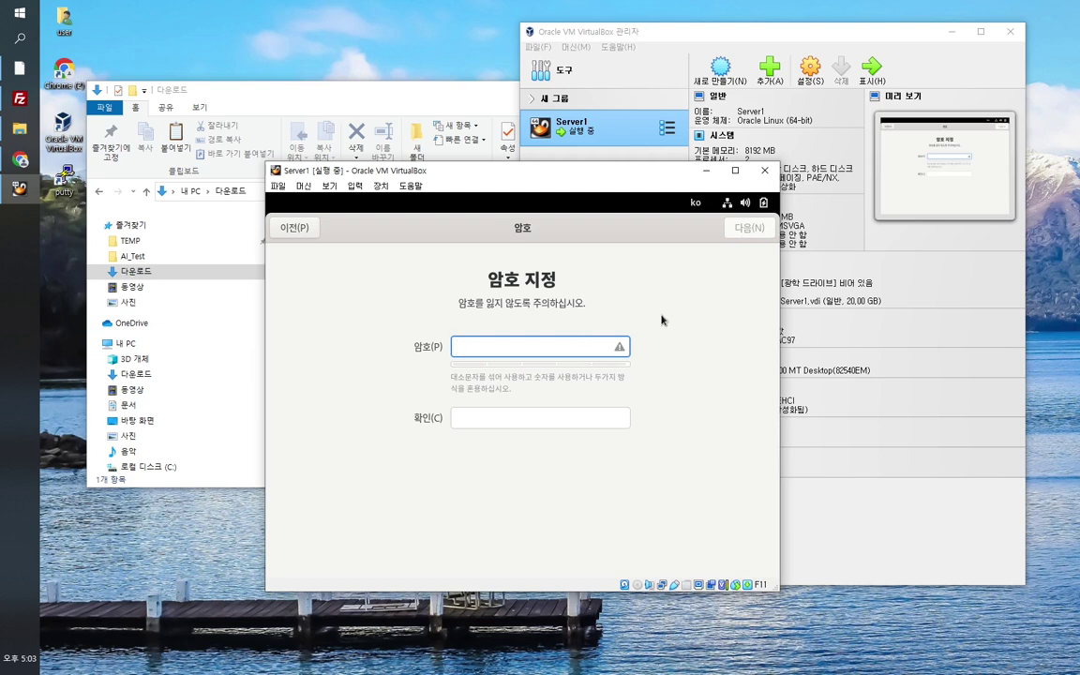
Step: Enter the user's password, confirm it in the second field, and proceed
type("pass")
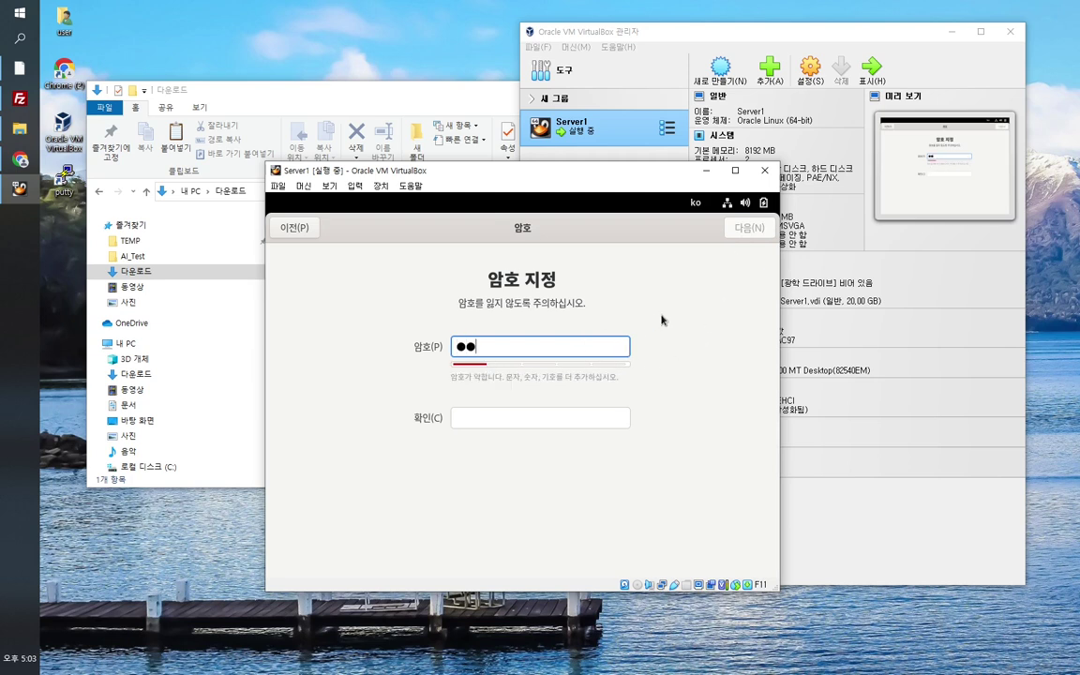
type("word123")
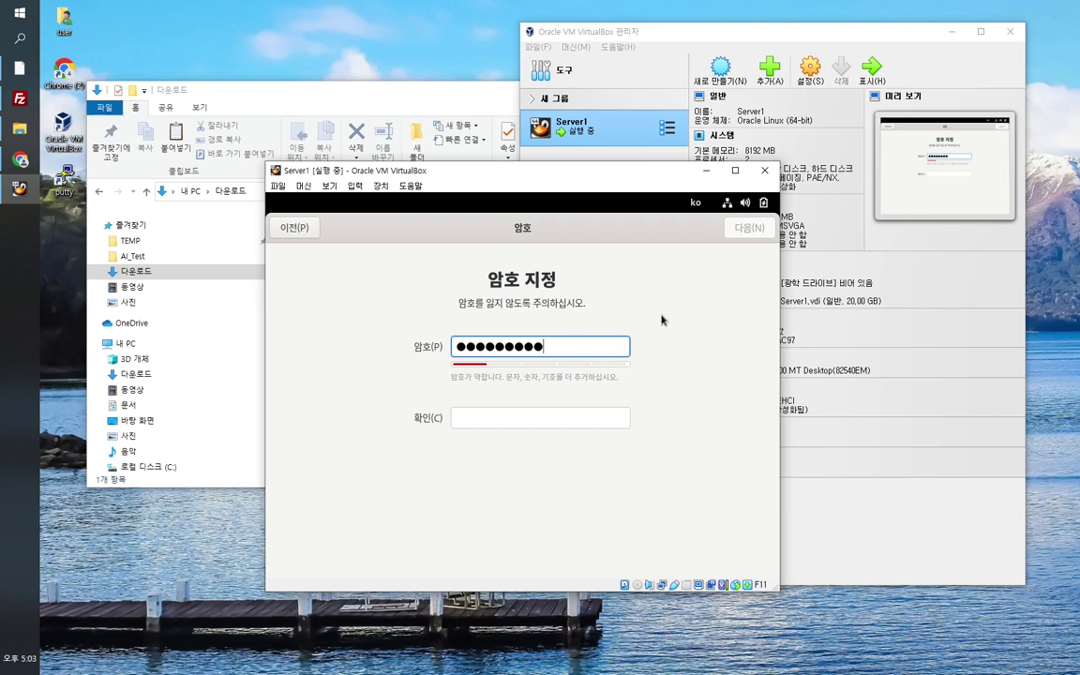
key("Tab")
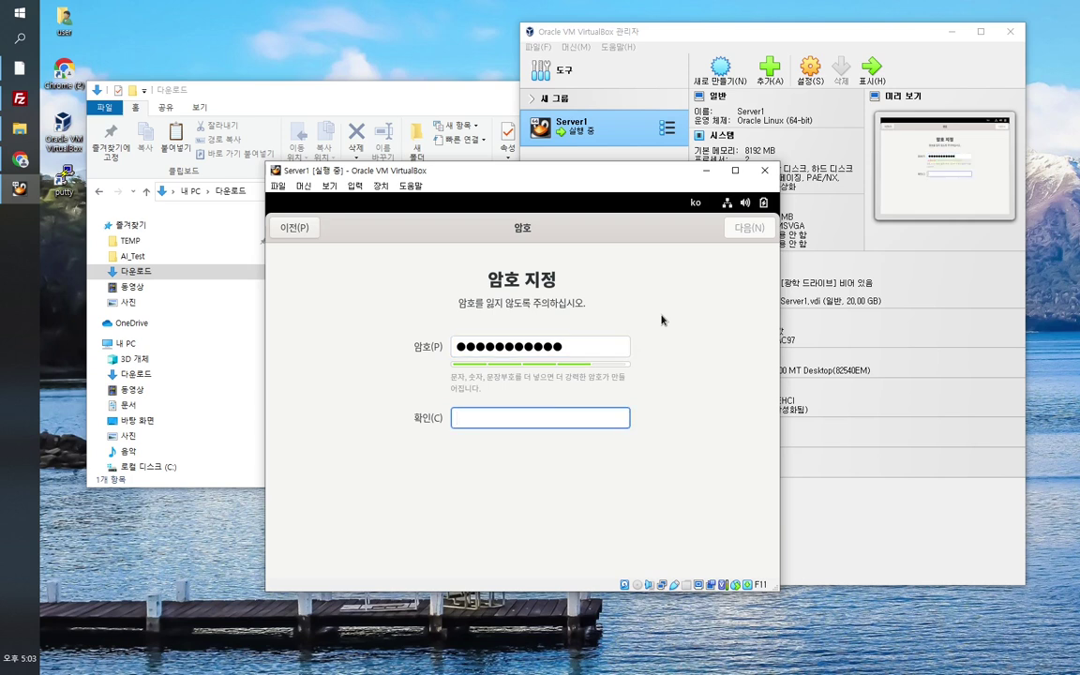
type("pass")
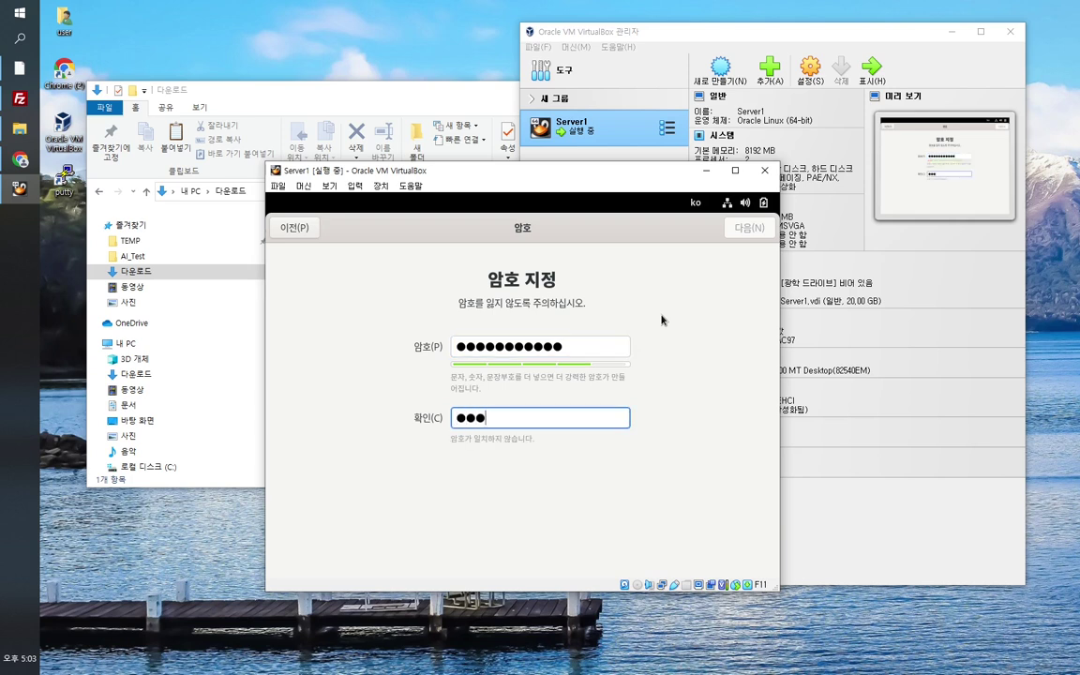
type("word123")
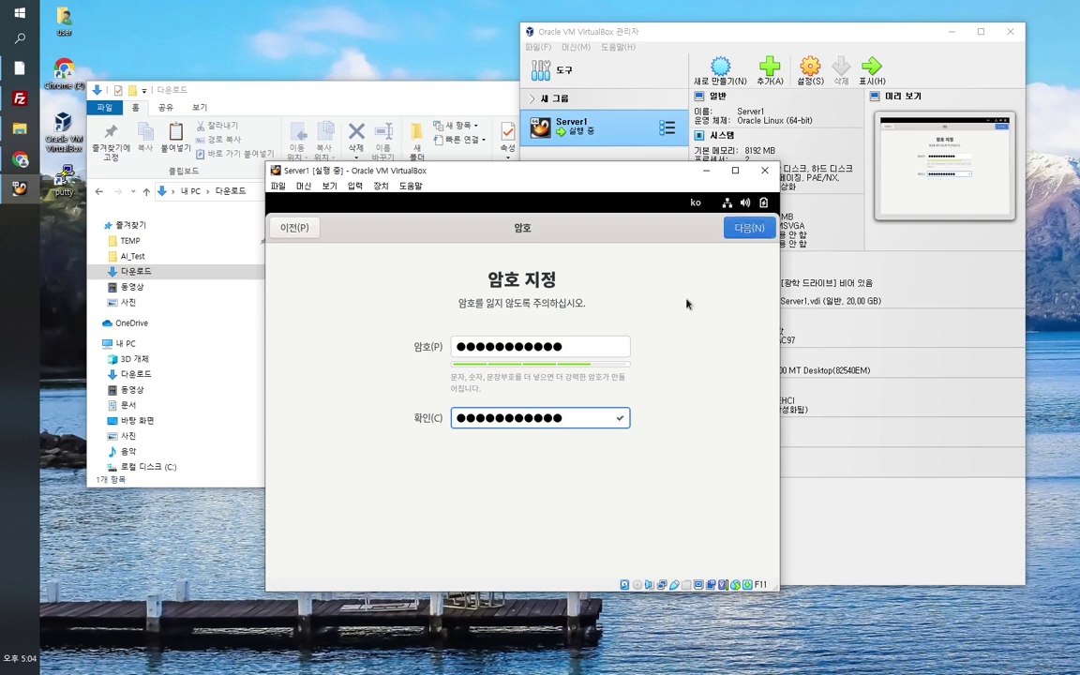
left_click(741, 231)
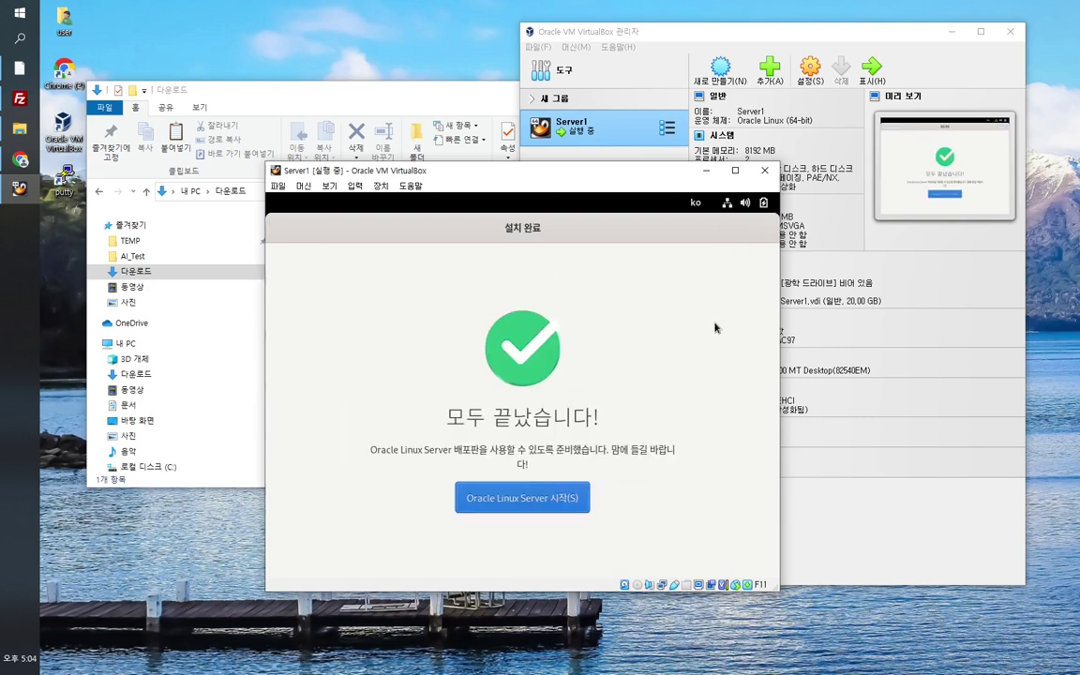
Step: Start Oracle Linux Server and choose 괜찮습니다 to skip the Welcome tour
left_click(522, 498)
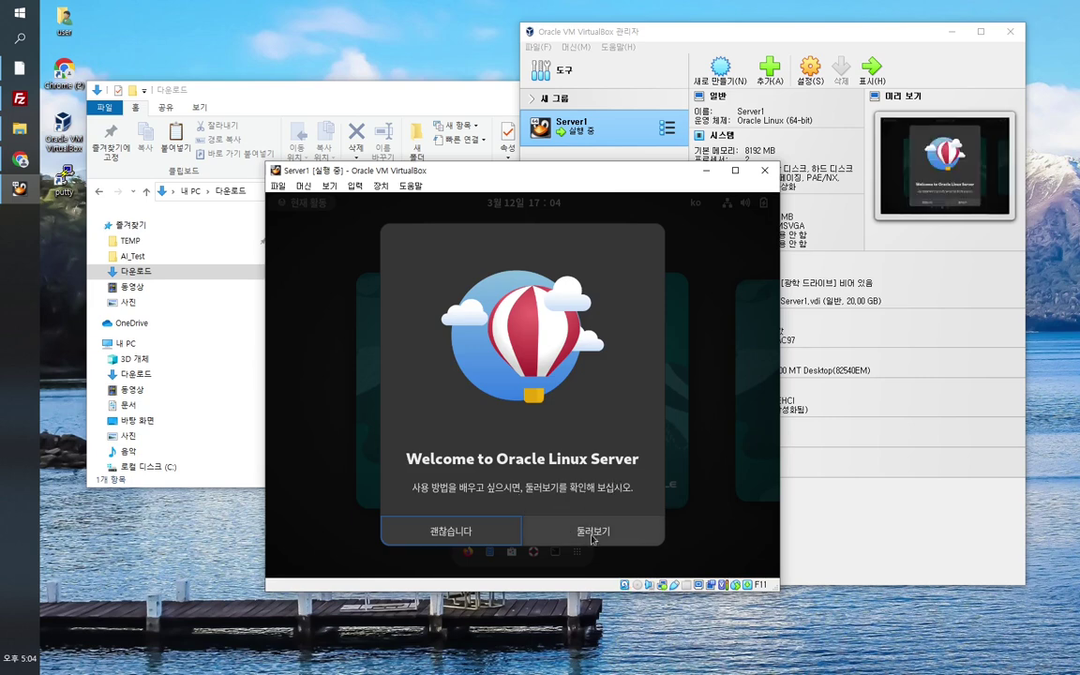
left_click(442, 542)
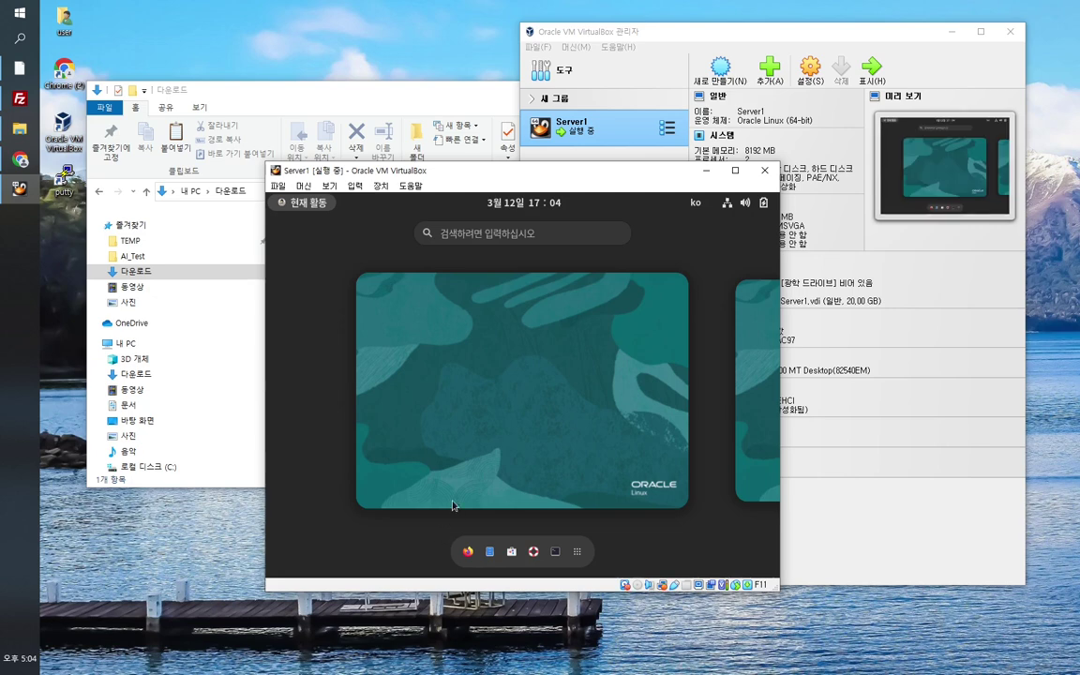
Step: Open the Server1 guest's Activities overview with its workspace preview and favourites dock, including Terminal
left_click(520, 394)
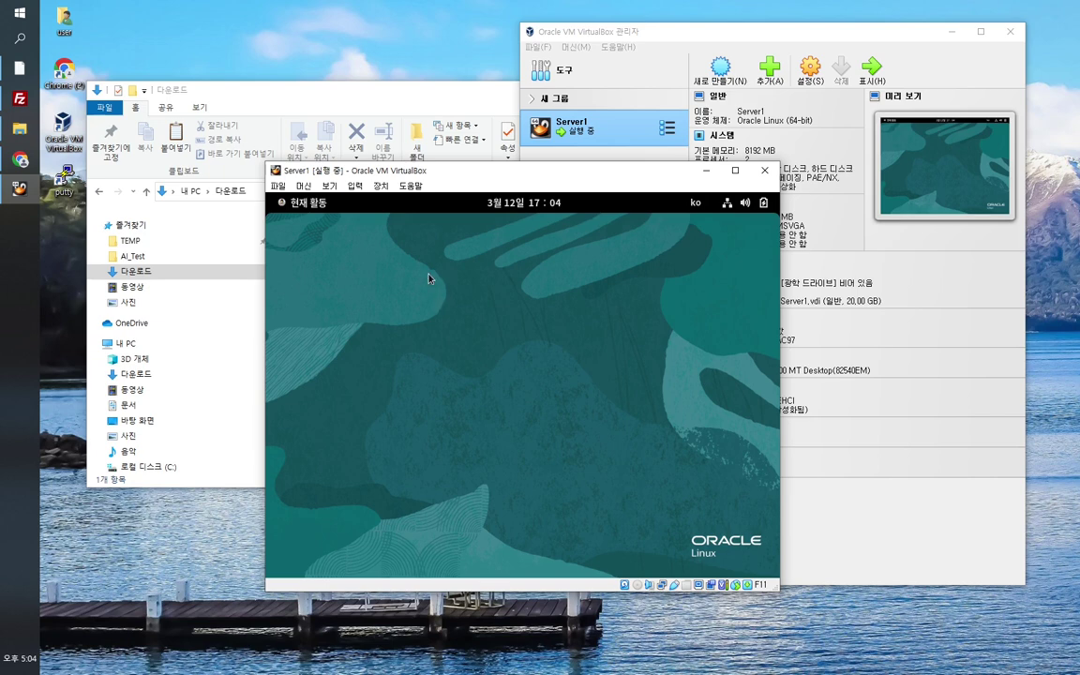
right_click(412, 328)
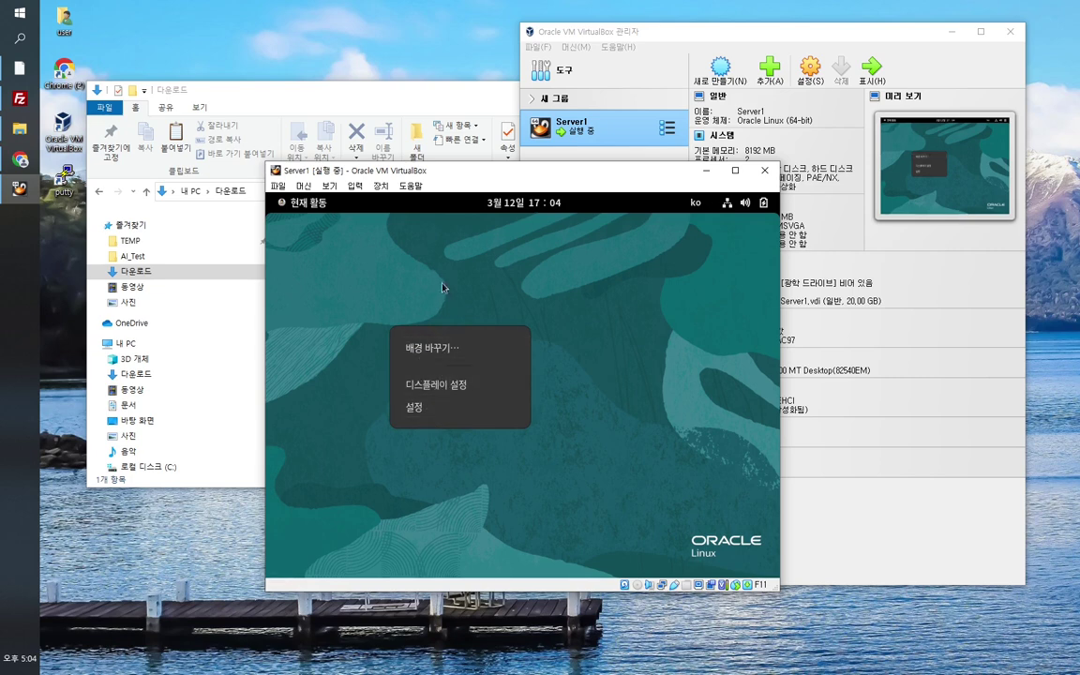
left_click(379, 247)
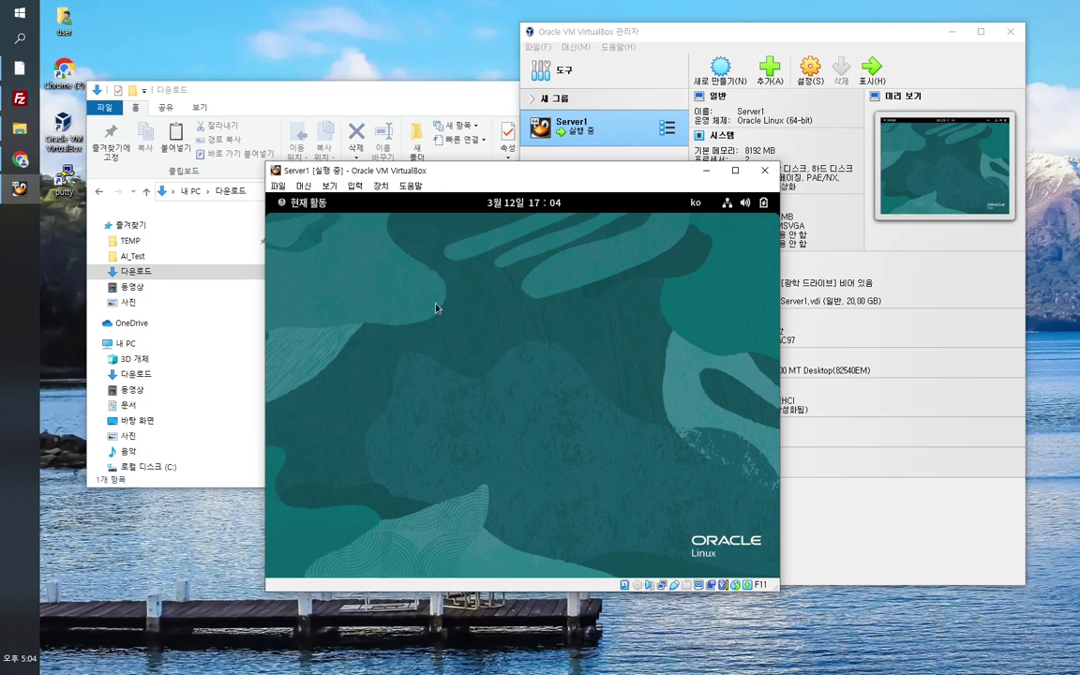
left_click(317, 208)
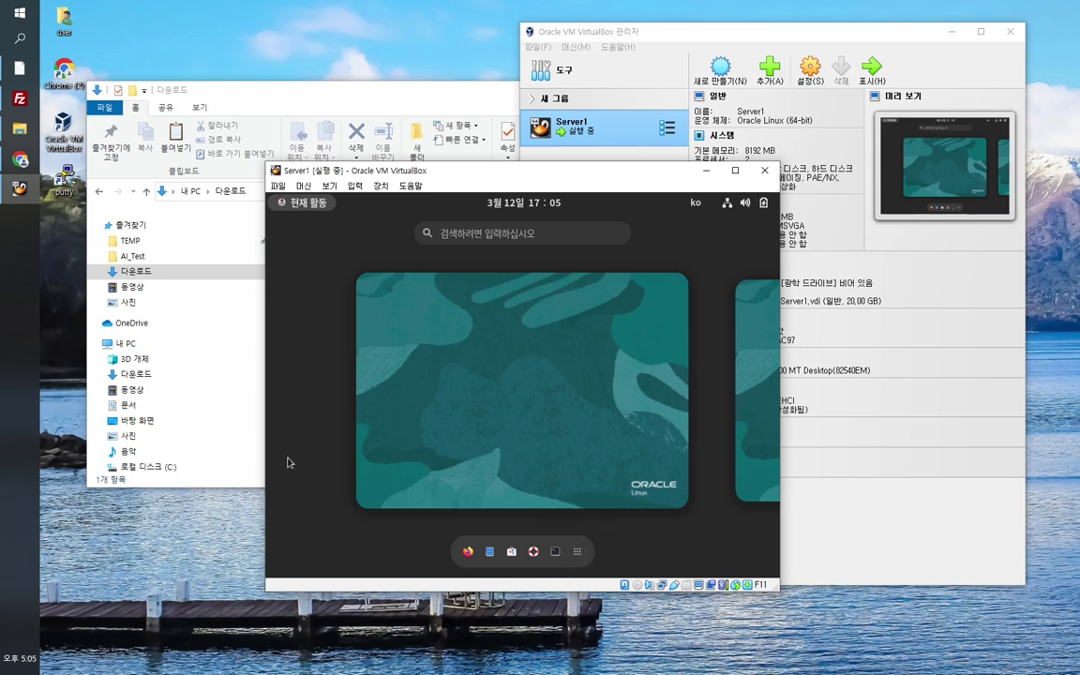
left_click(463, 379)
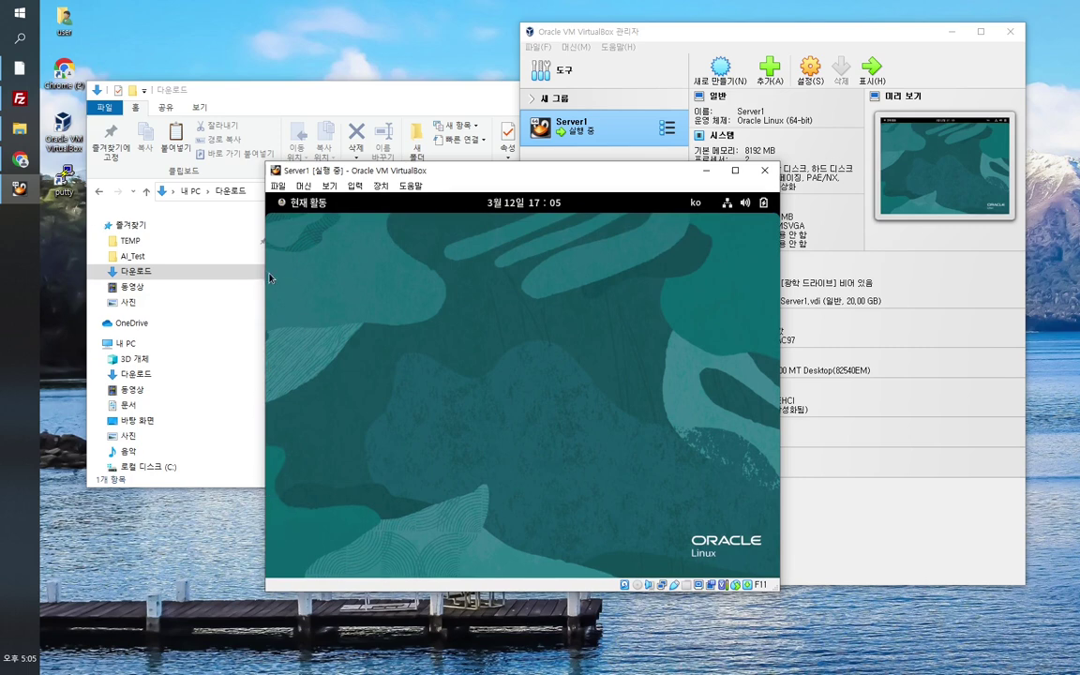
left_click(302, 200)
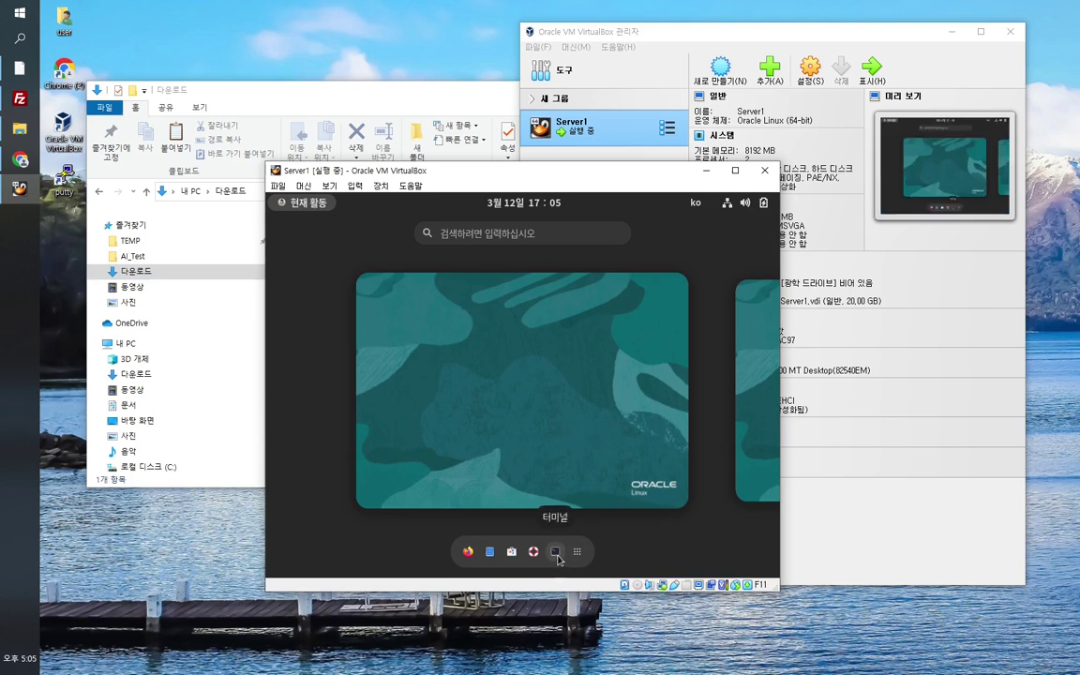
left_click(552, 466)
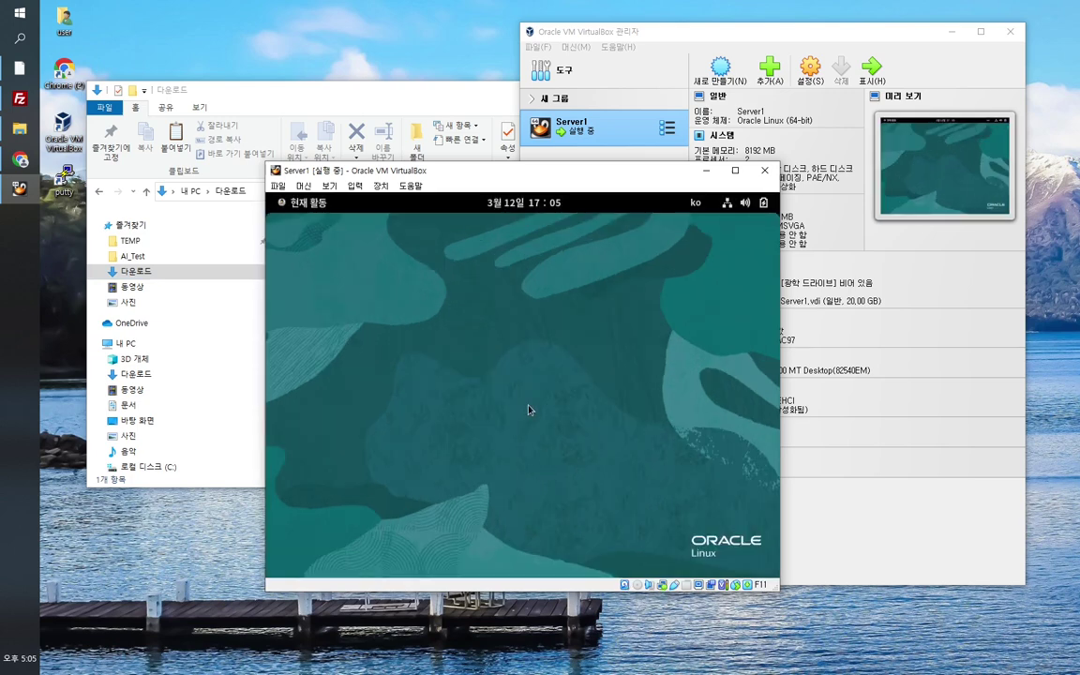
left_click(317, 206)
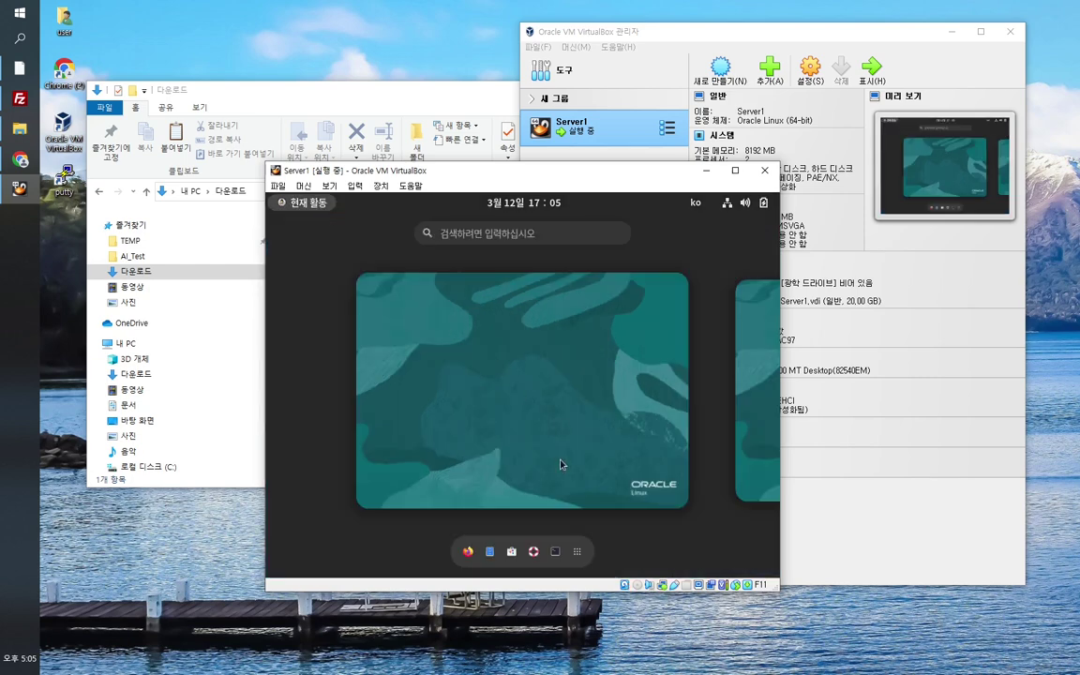
Step: Launch a guest terminal and run df -h, checking the 19G ol-root filesystem row
left_click(556, 553)
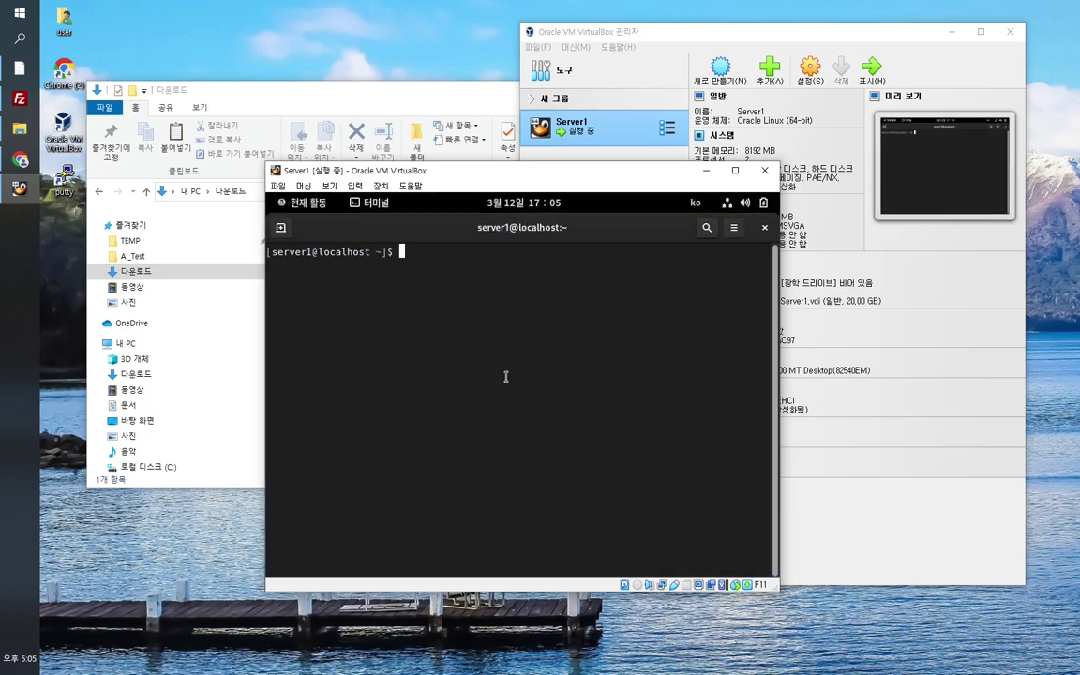
key("Return")
key("Return")
key("Return")
key("Return")
type("df -h")
key("Return")
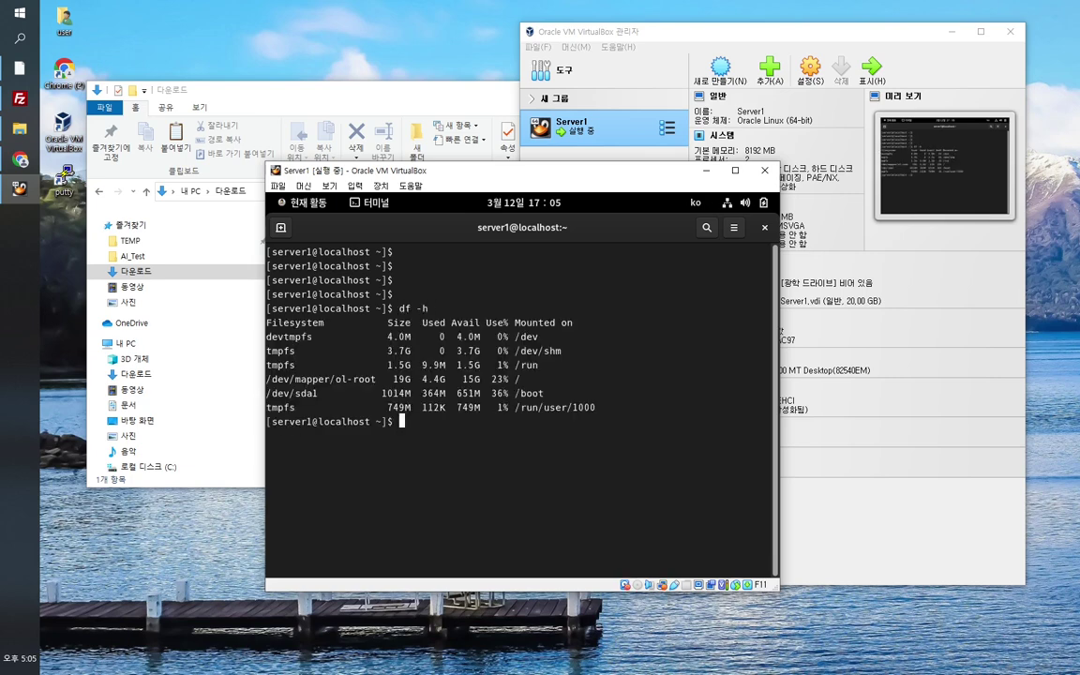
key("Return")
key("Return")
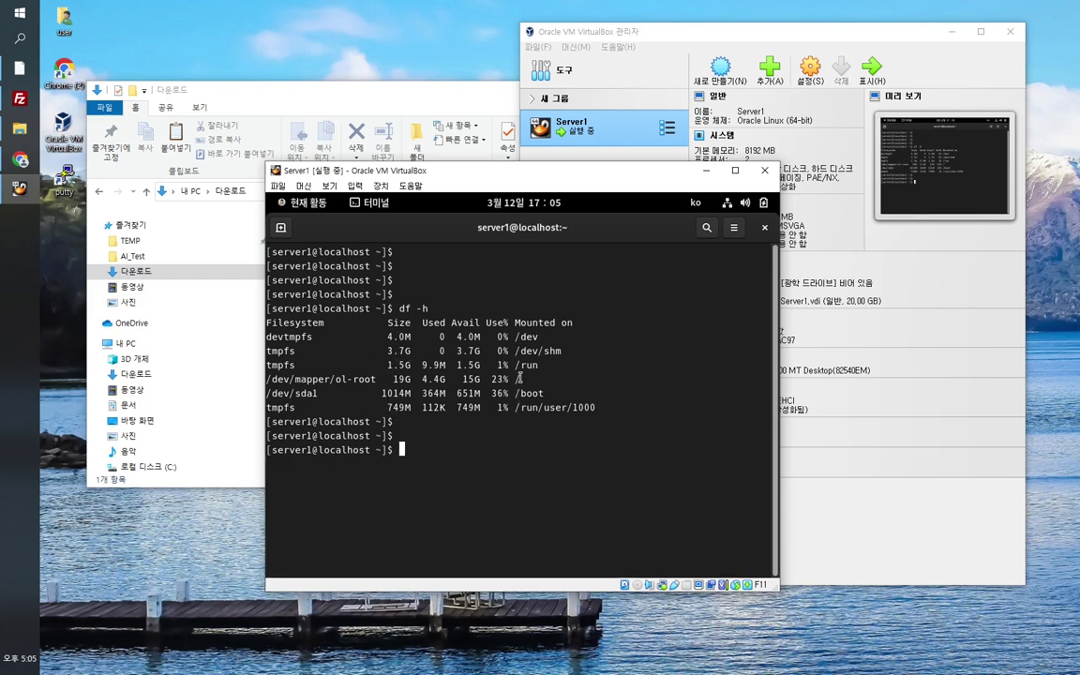
left_click_drag(394, 379, 413, 379)
left_click(408, 336)
left_click_drag(390, 378, 563, 391)
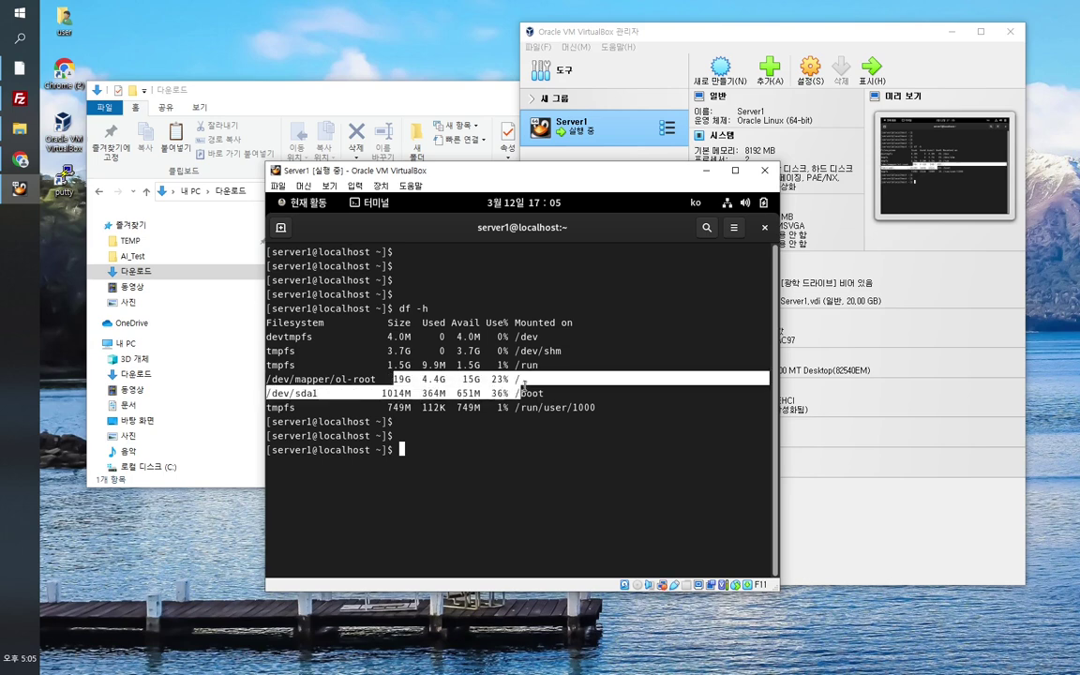
left_click(572, 383)
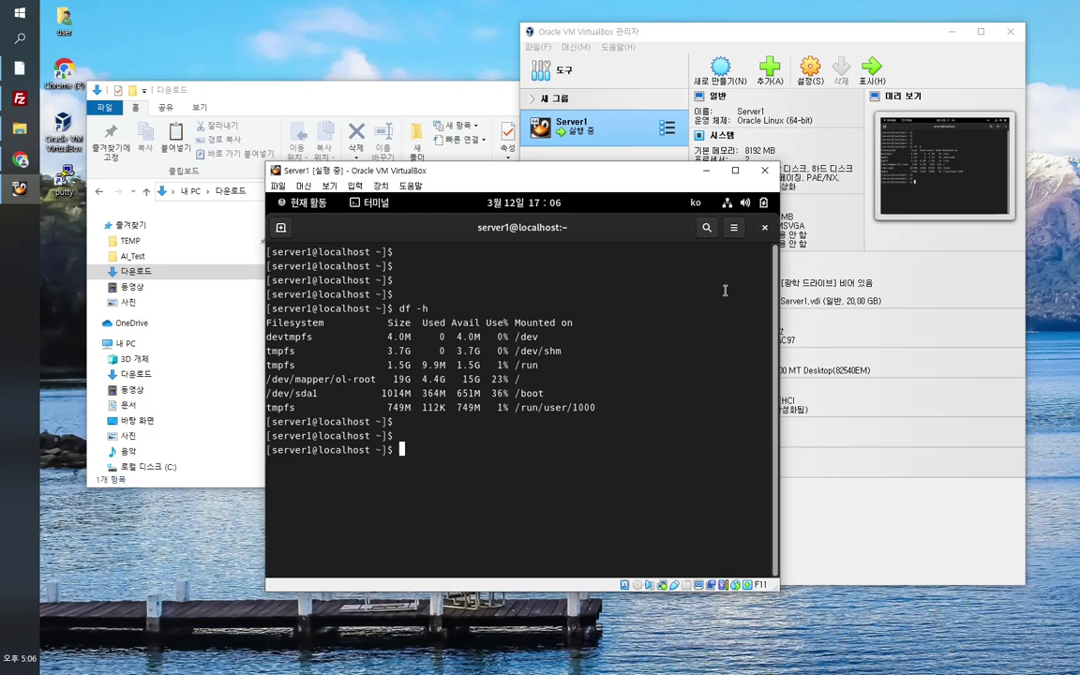
Step: List the home folder with ls, then start Vim and quit it with :q
key("Return")
key("Return")
key("Return")
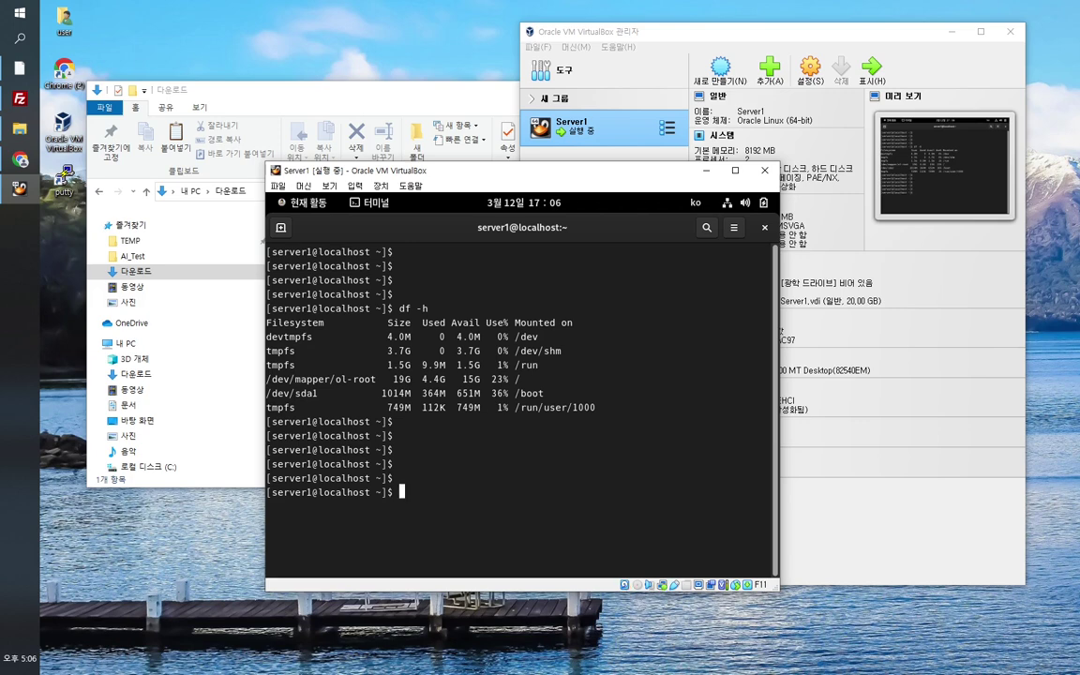
type("ls")
key("Return")
key("Return")
key("Return")
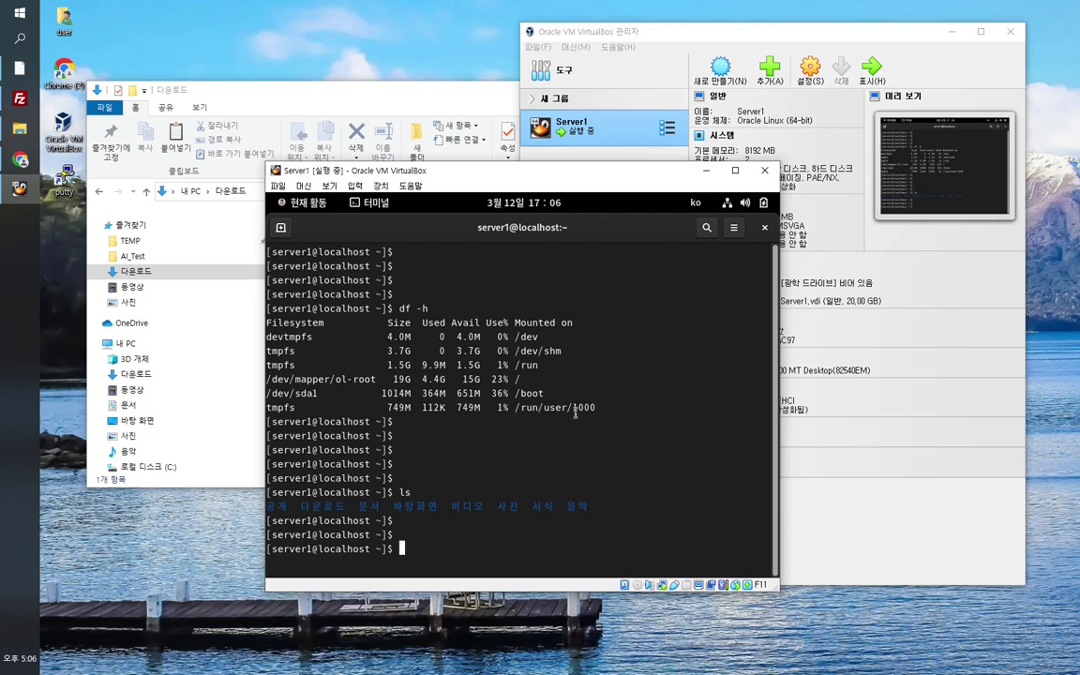
type("vim")
key("Return")
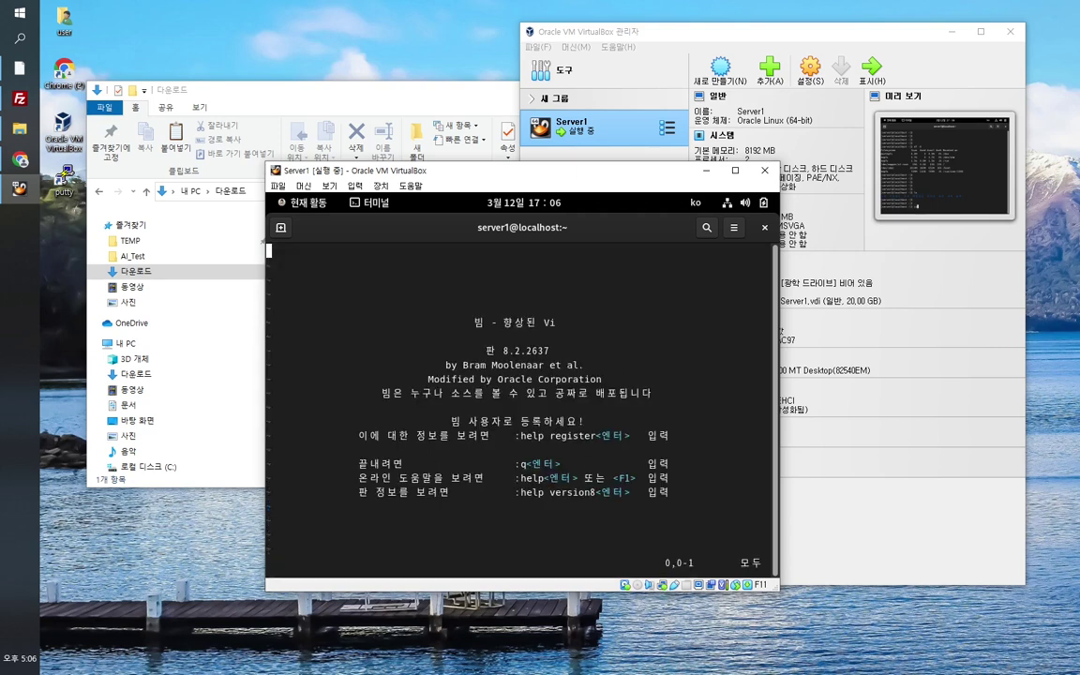
type(":q")
key("Return")
Step: Run ps -ef to list all running processes, then ls again
key("Return")
key("Return")
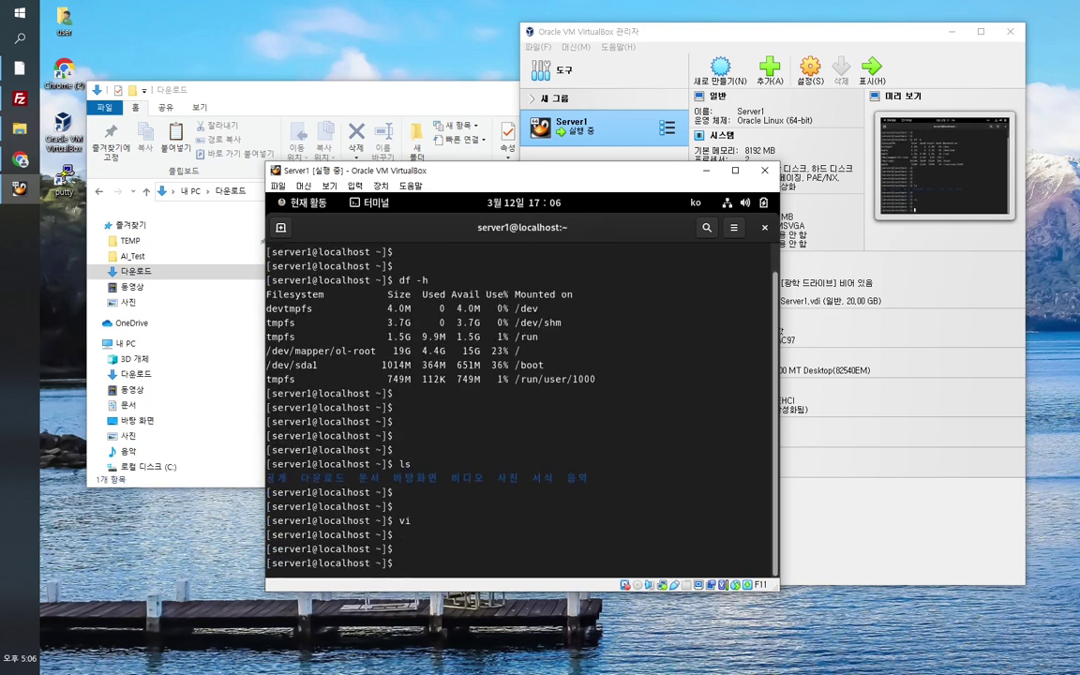
type("ps -ef")
key("Return")
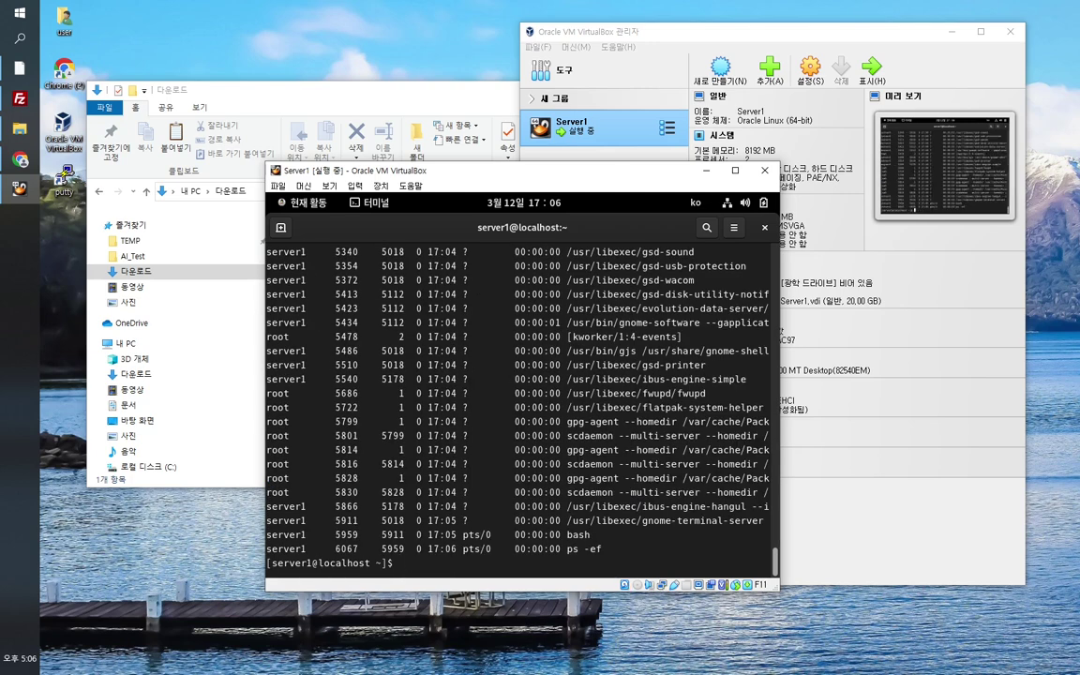
key("Return")
key("Return")
key("Return")
type("ls")
key("Return")
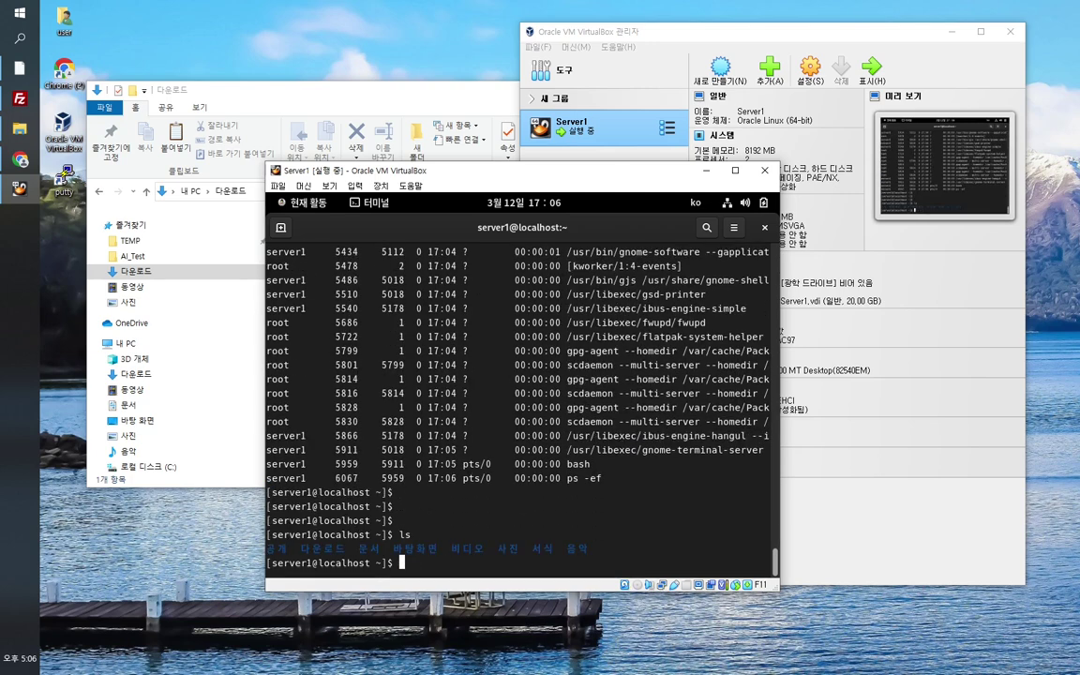
key("Return")
key("Return")
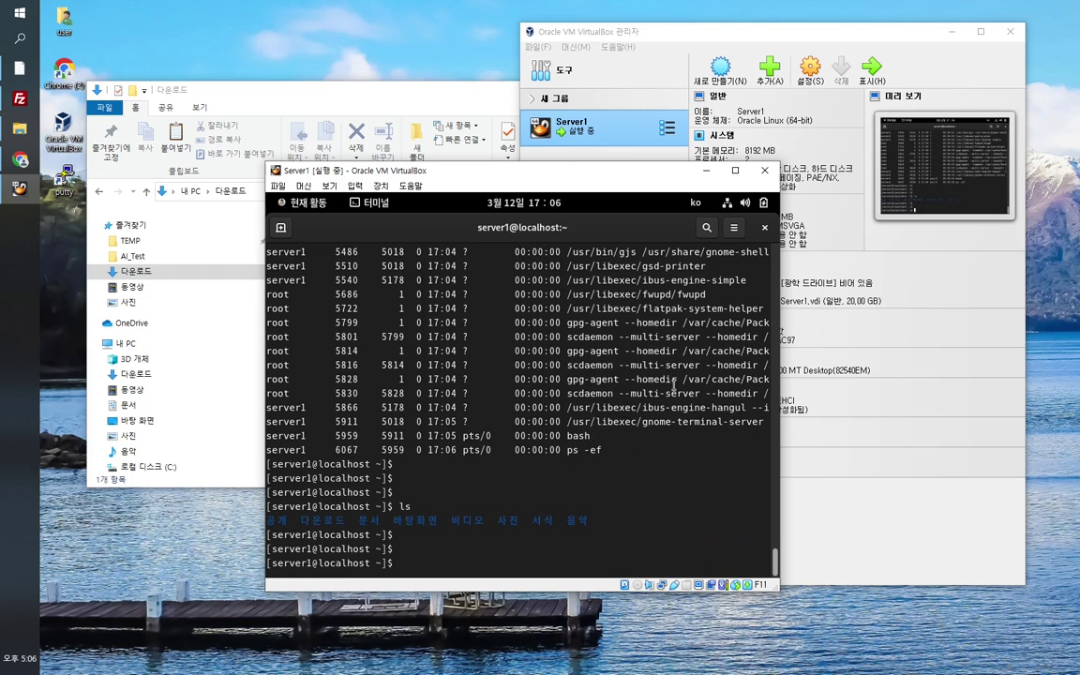
Step: Close the Terminal window and the update notice, ending on the guest's Activities overview
left_click(765, 228)
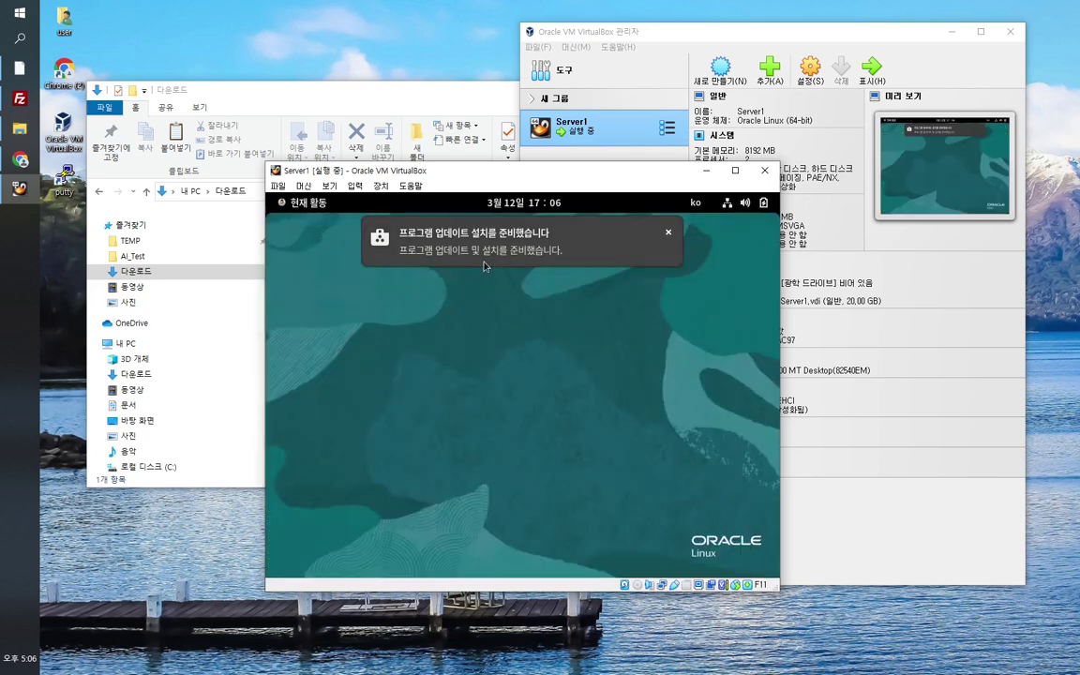
left_click(669, 235)
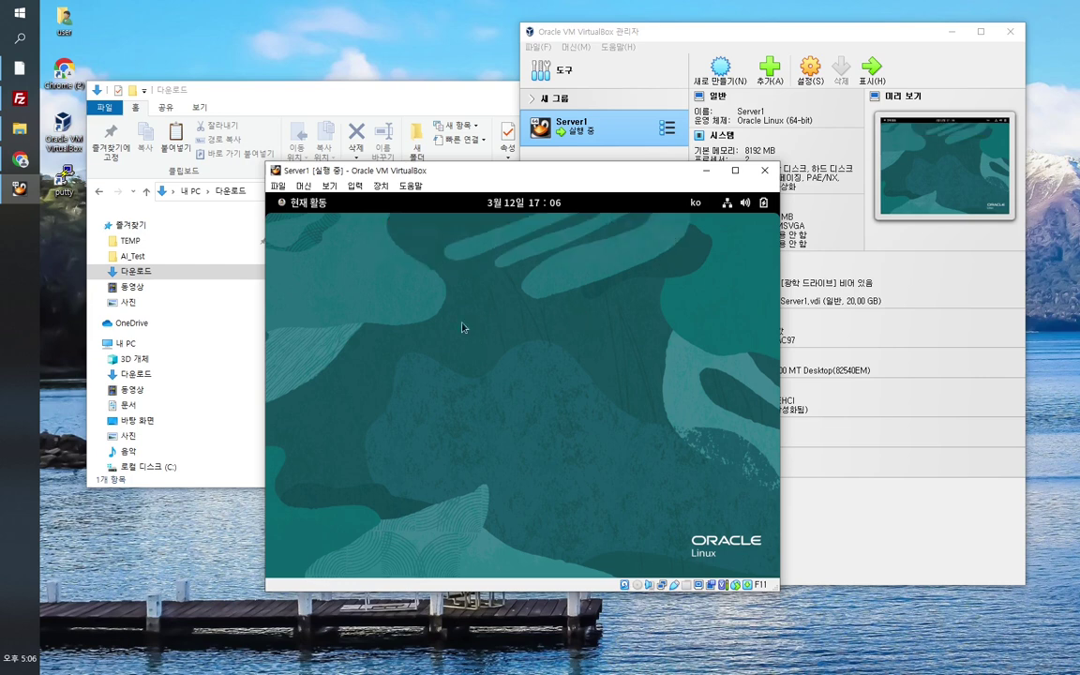
left_click(313, 205)
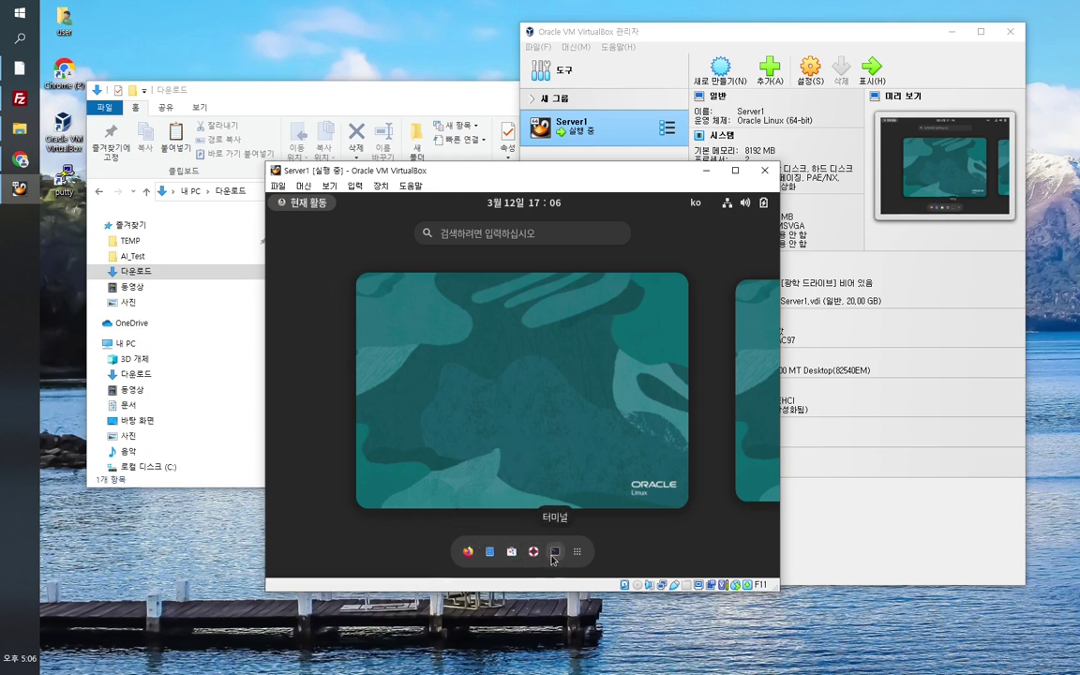
left_click(476, 386)
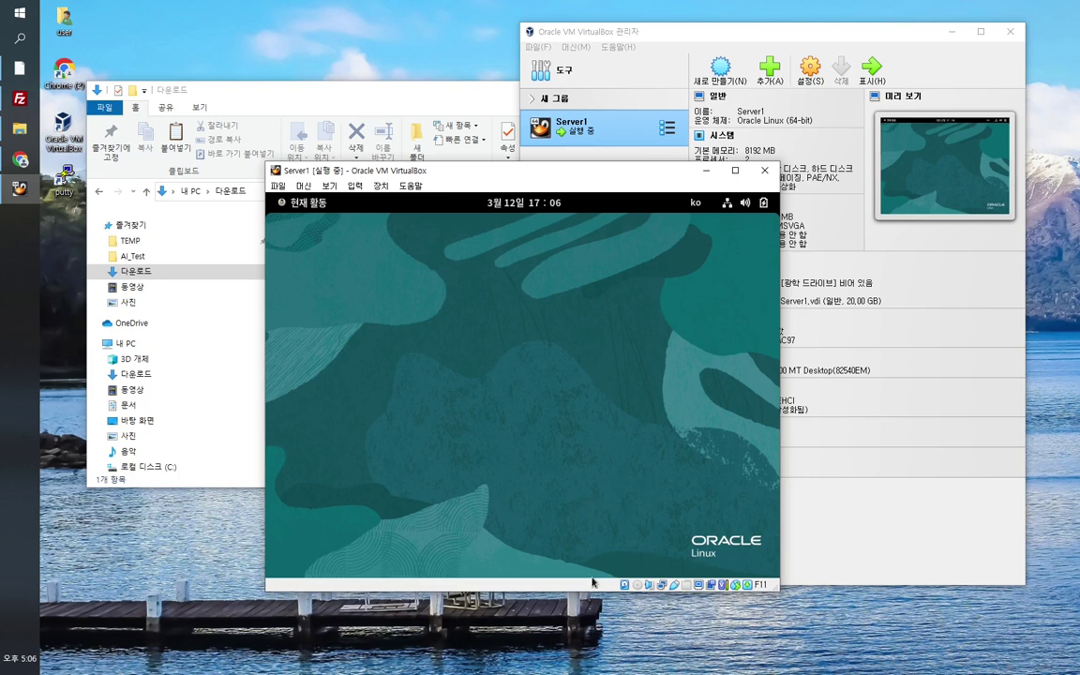
left_click(320, 206)
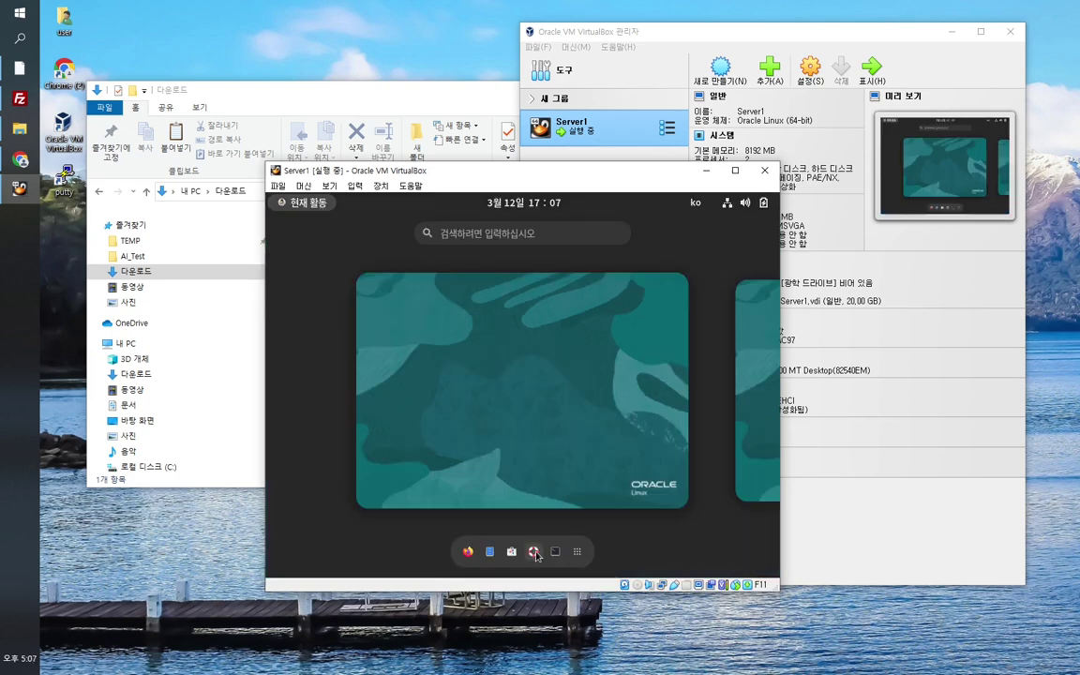
Step: Browse the home, empty 다운로드 and empty 사진 folders in Files, then close Files
left_click(490, 552)
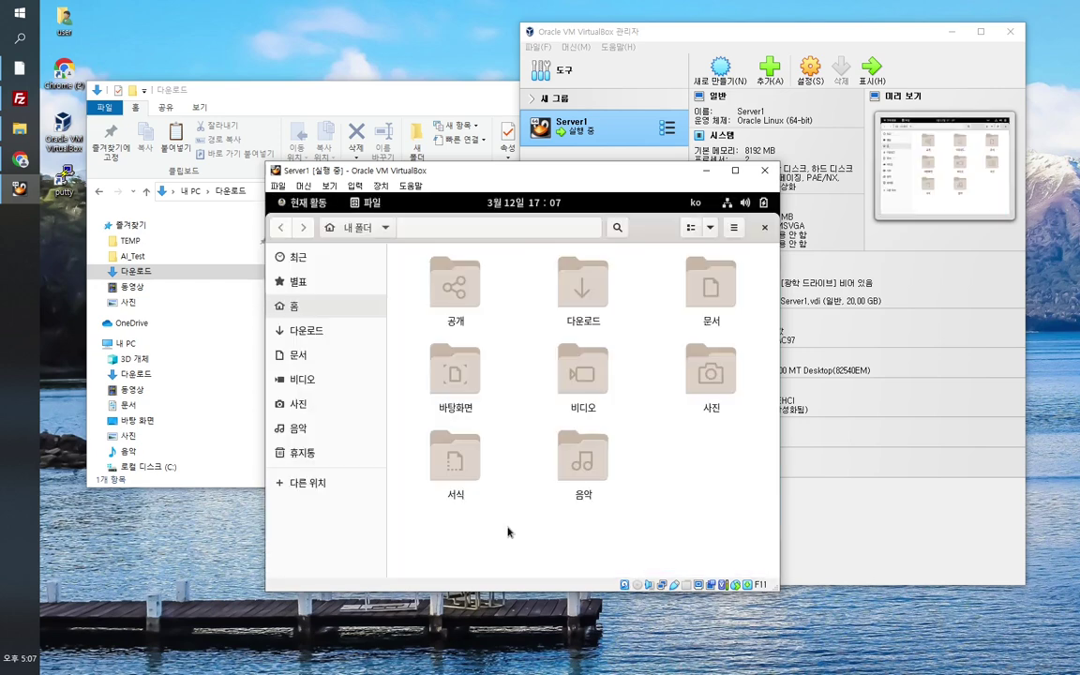
left_click(313, 334)
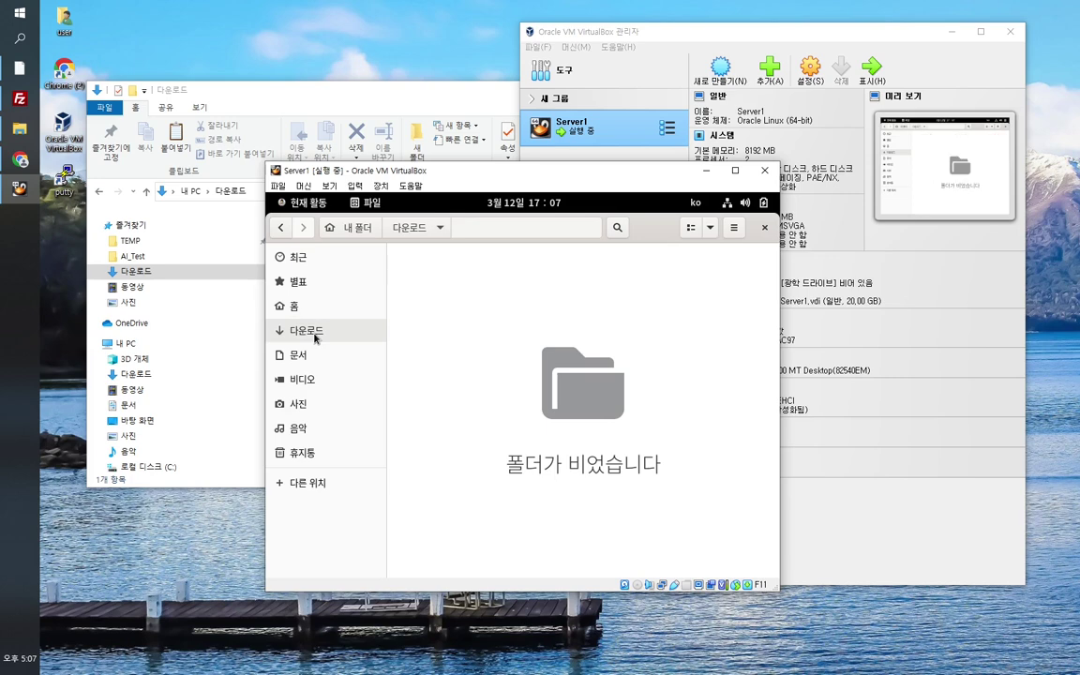
left_click(300, 406)
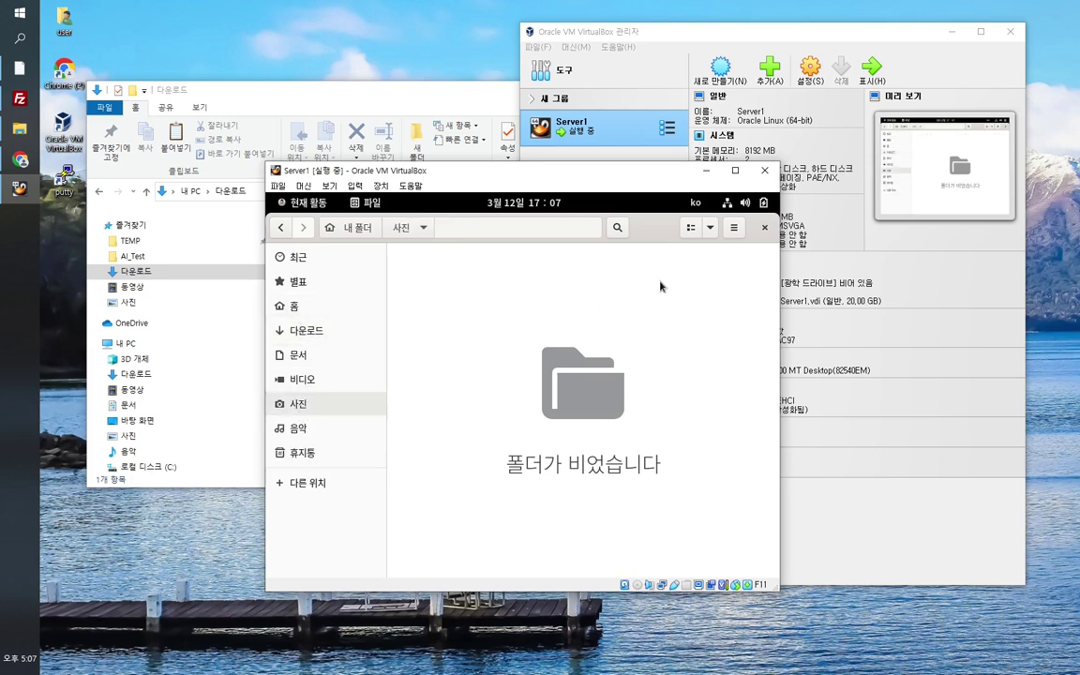
left_click(765, 228)
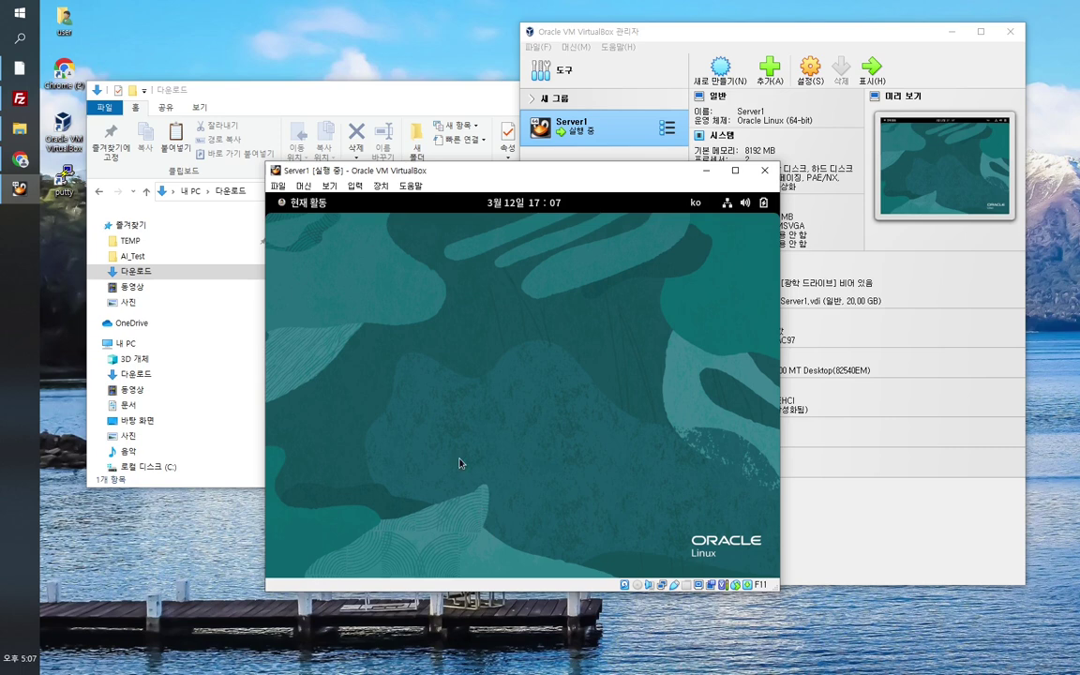
Step: In a new terminal, run ls and id (showing wheel membership), then start su - for root
left_click(295, 199)
left_click(559, 553)
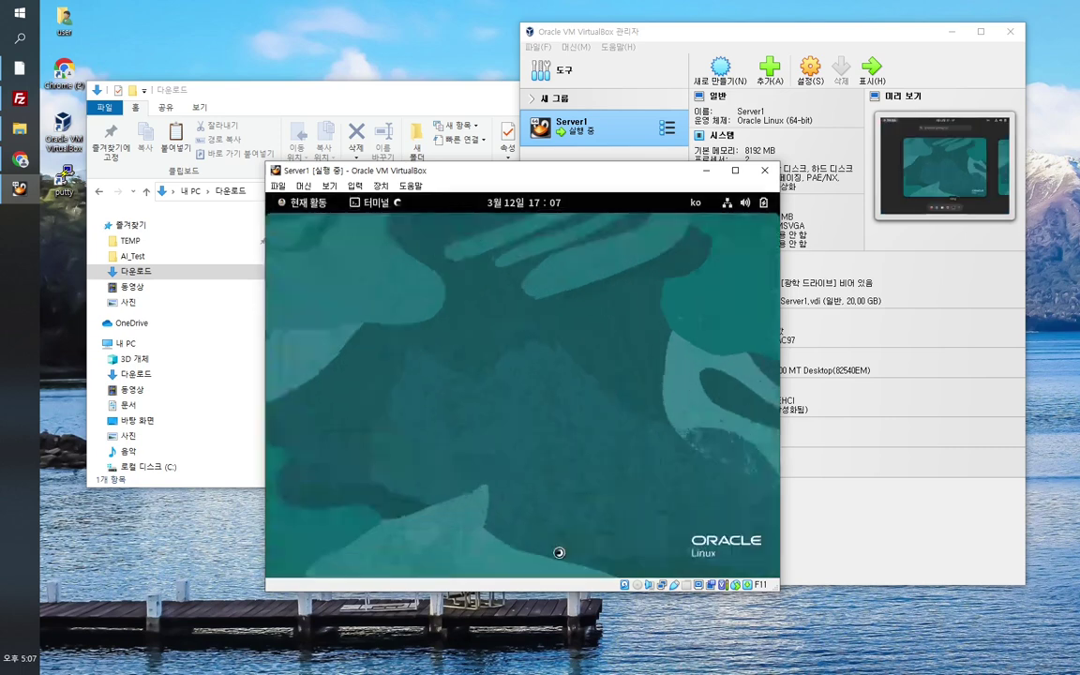
type("ls")
key("Return")
key("Return")
key("Return")
key("Return")
key("Return")
key("Return")
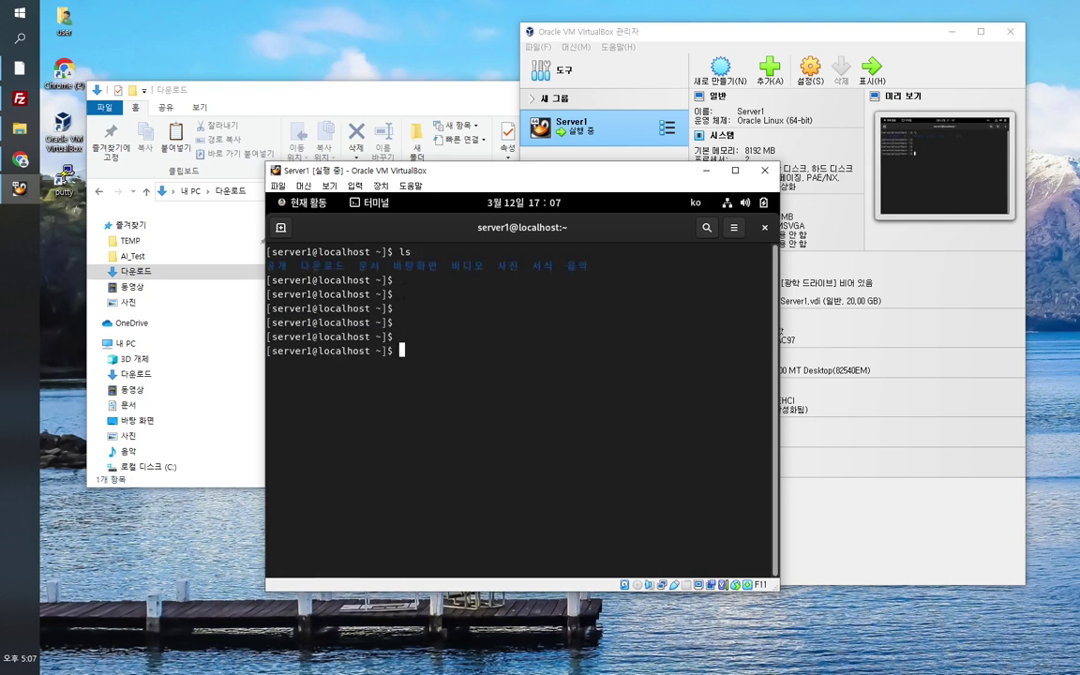
key("Return")
type("id")
key("Return")
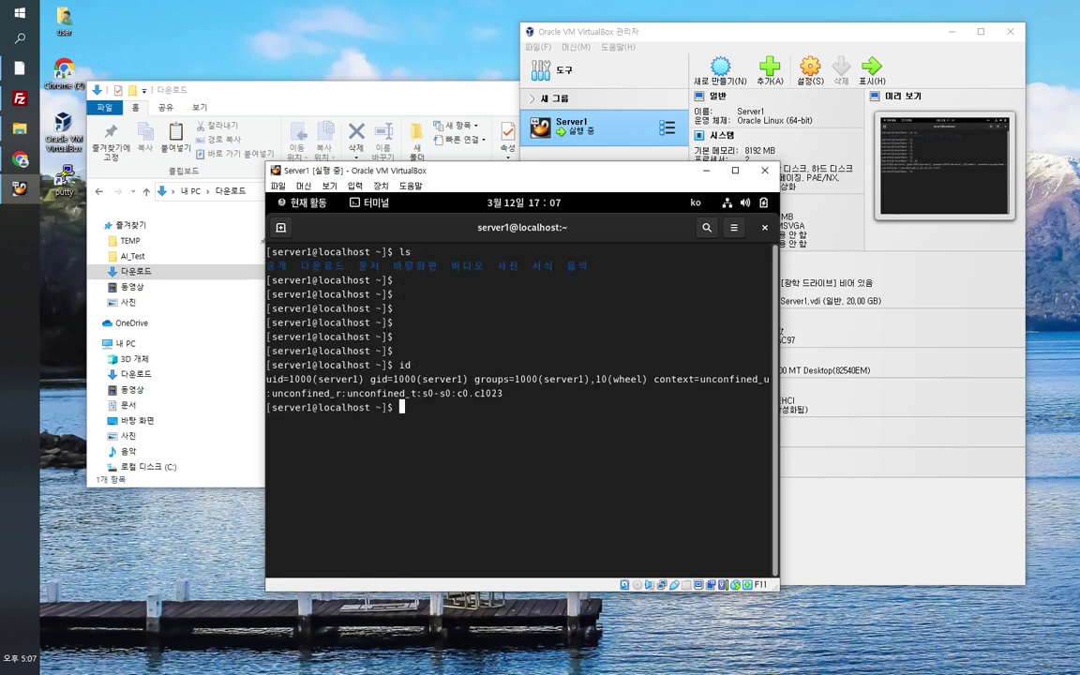
type("su -")
key("Return")
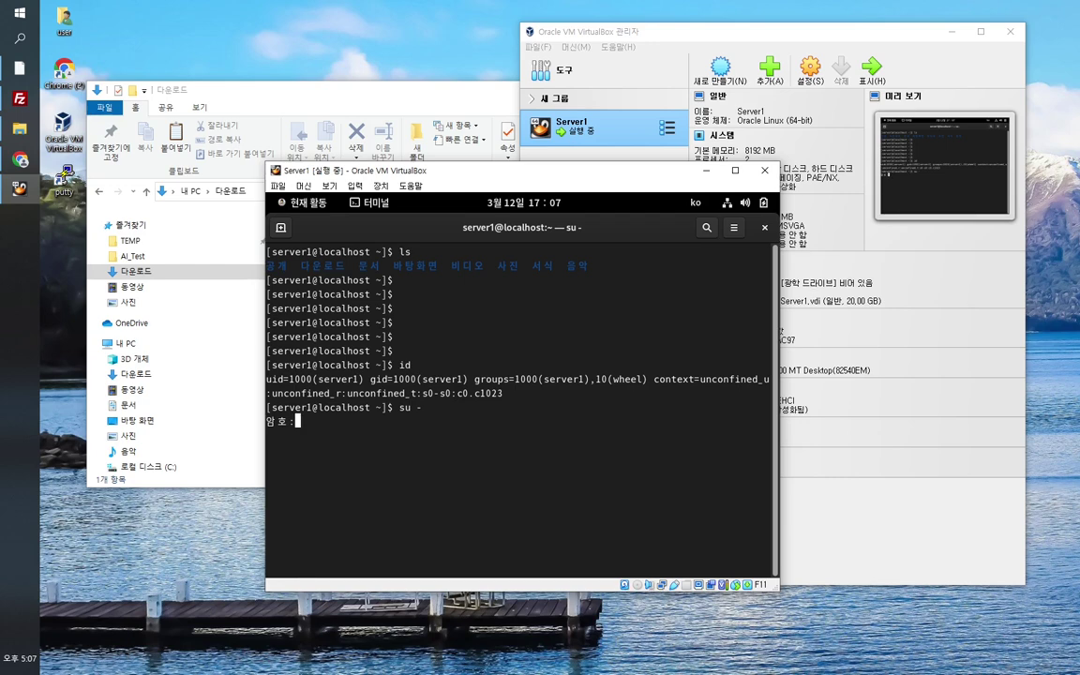
Step: Log in as root and open /etc/passwd in vi
key("Return")
key("Return")
key("Return")
key("Return")
key("Return")
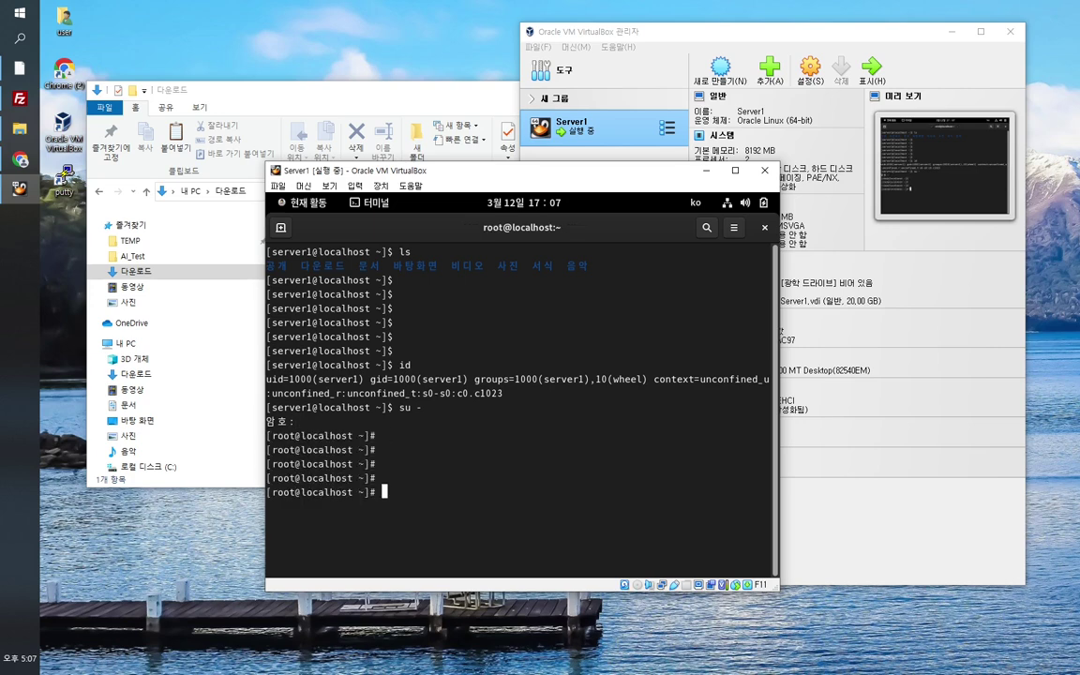
type("vi /etc/passwd")
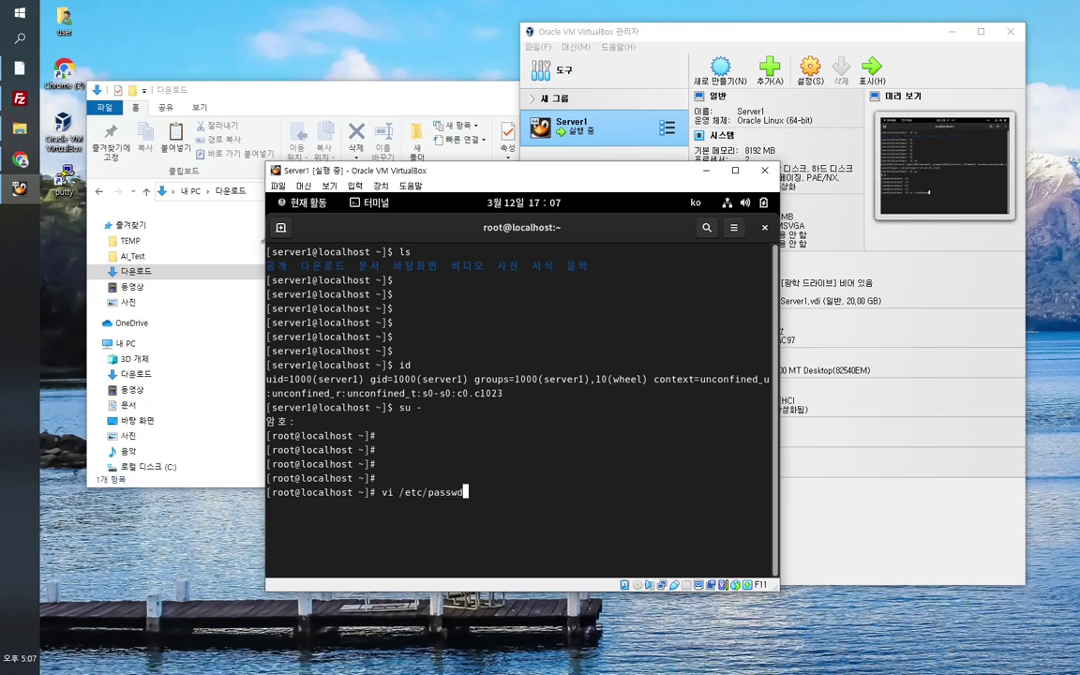
key("Return")
Step: Move down /etc/passwd to the server1 UID 1000 entry, then quit vi with :q
key("Down")
key("Down")
key("Down")
key("Down")
key("Down")
key("Down")
key("Down")
key("Down")
key("Down")
key("Down")
key("Down")
key("Down")
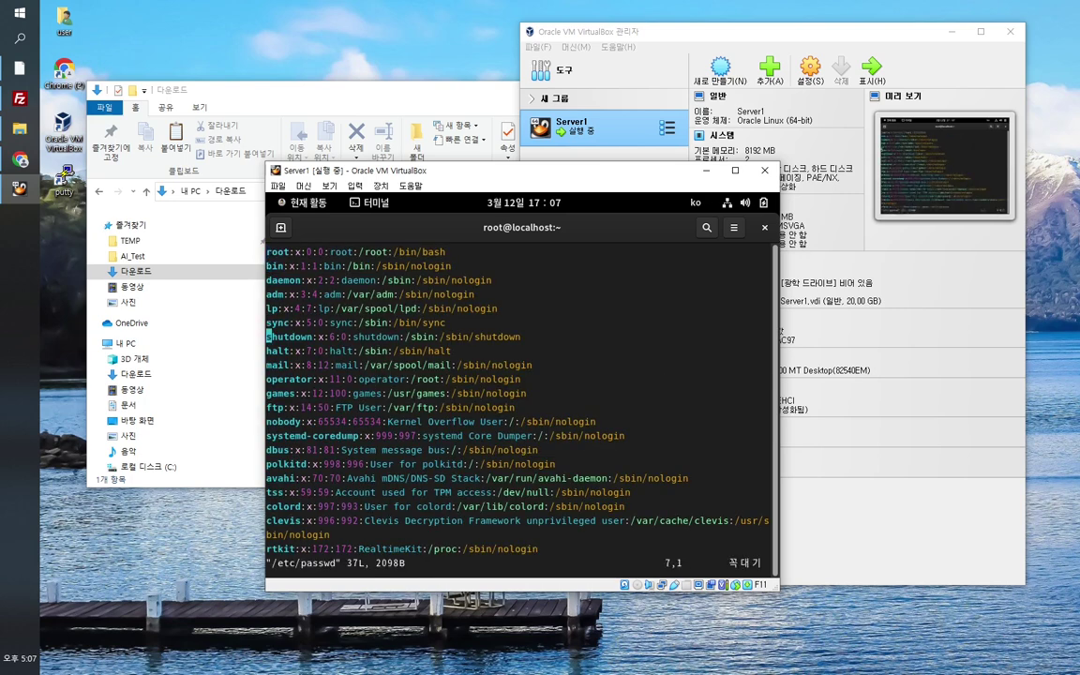
key("Down")
key("Down")
key("Up")
key("Up")
key("Up")
key("Up")
key("Up")
key("Down")
key("Down")
key("Down")
key("Down")
key("Down")
key("Down")
key("Down")
key("Down")
key("Down")
key("Down")
key("Down")
key("Down")
key("Down")
key("Down")
key("Down")
key("Down")
key("Down")
key("Down")
key("Down")
key("Down")
key("Down")
key("Down")
key("Down")
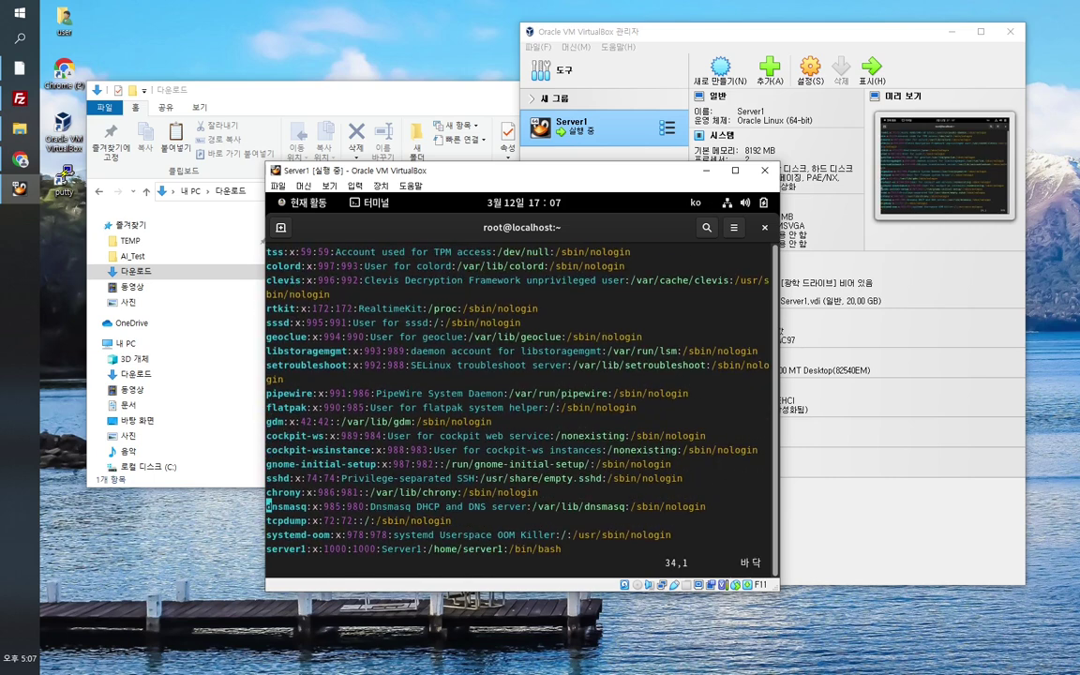
key("Down")
key("Down")
key("Down")
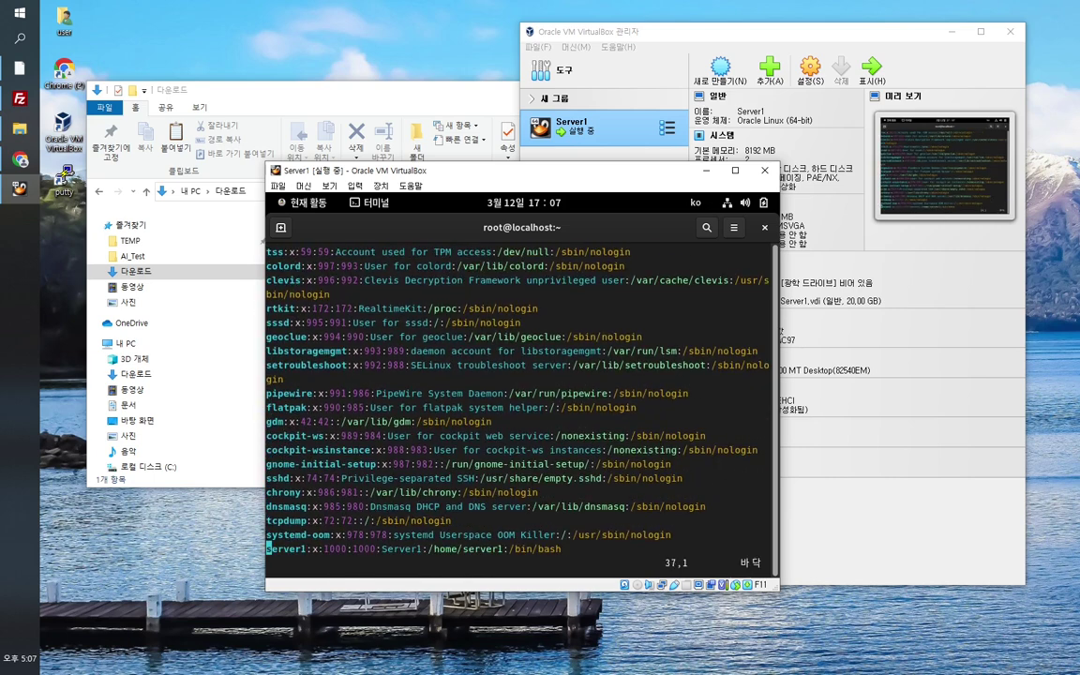
key("Right")
key("Right")
key("Right")
key("Right")
key("Right")
key("Left")
key("Left")
key("Left")
key("Left")
key("Right")
key("Right")
type(":q")
key("Return")
key("Return")
key("Return")
Step: Leave the root shell with exit and confirm the regular user with id
type("exit")
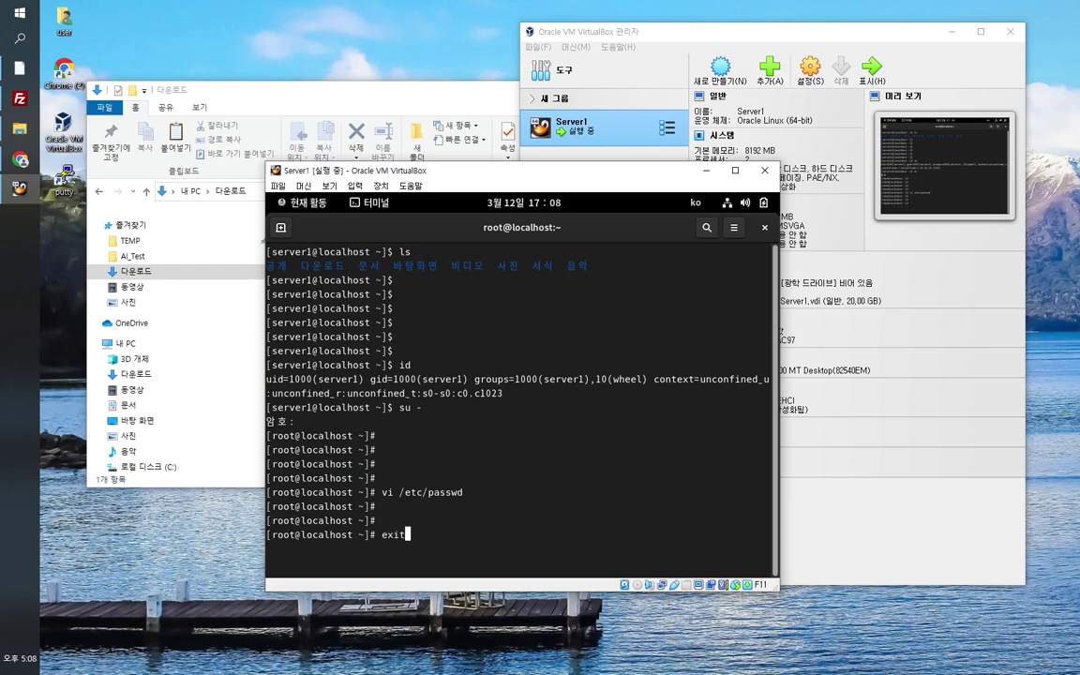
key("Return")
key("Return")
key("Return")
type("id")
key("Return")
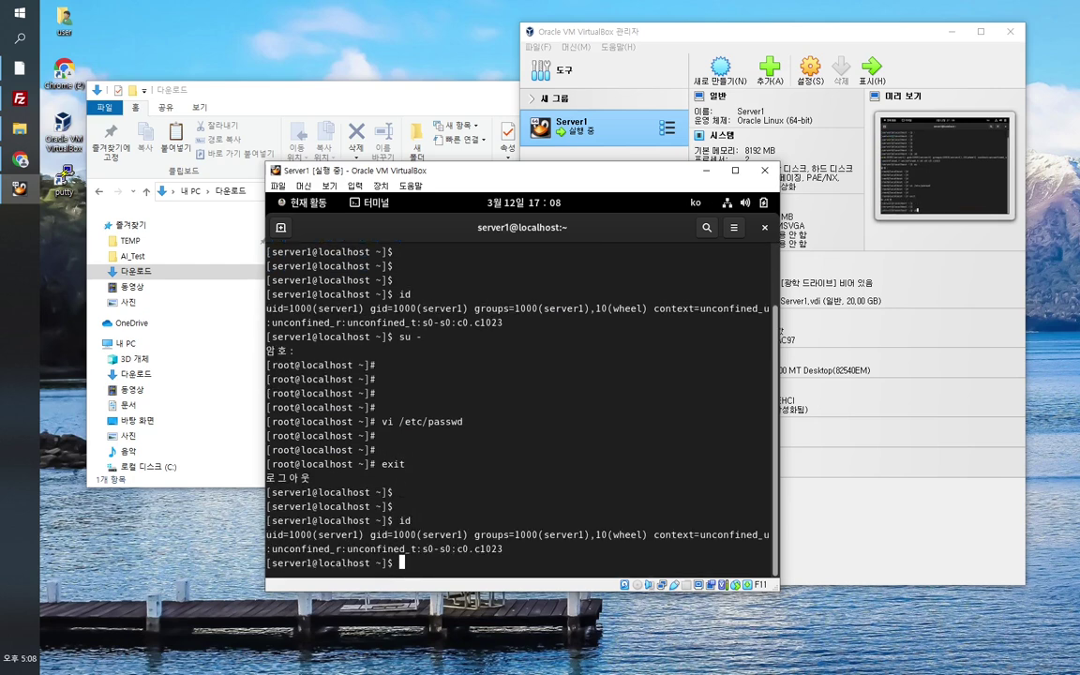
key("Return")
key("Return")
key("Return")
key("Return")
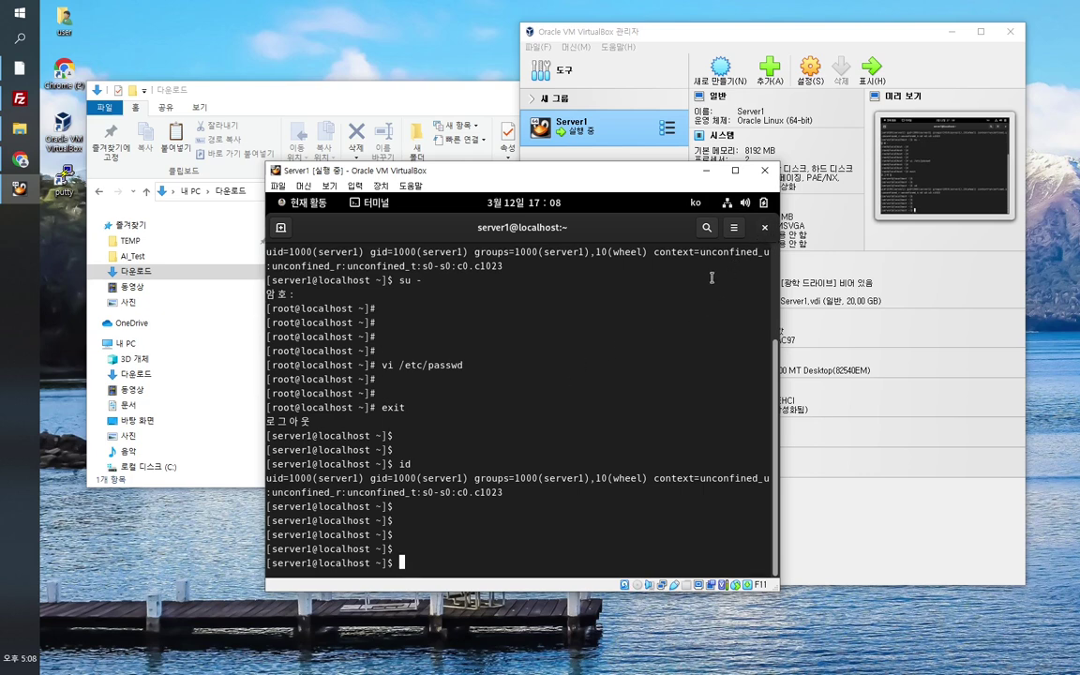
Step: Run ip a ls to find enp0s3's address 10.0.2.15, then bring VirtualBox Manager forward
type("ip a ls")
key("Return")
key("Return")
key("Return")
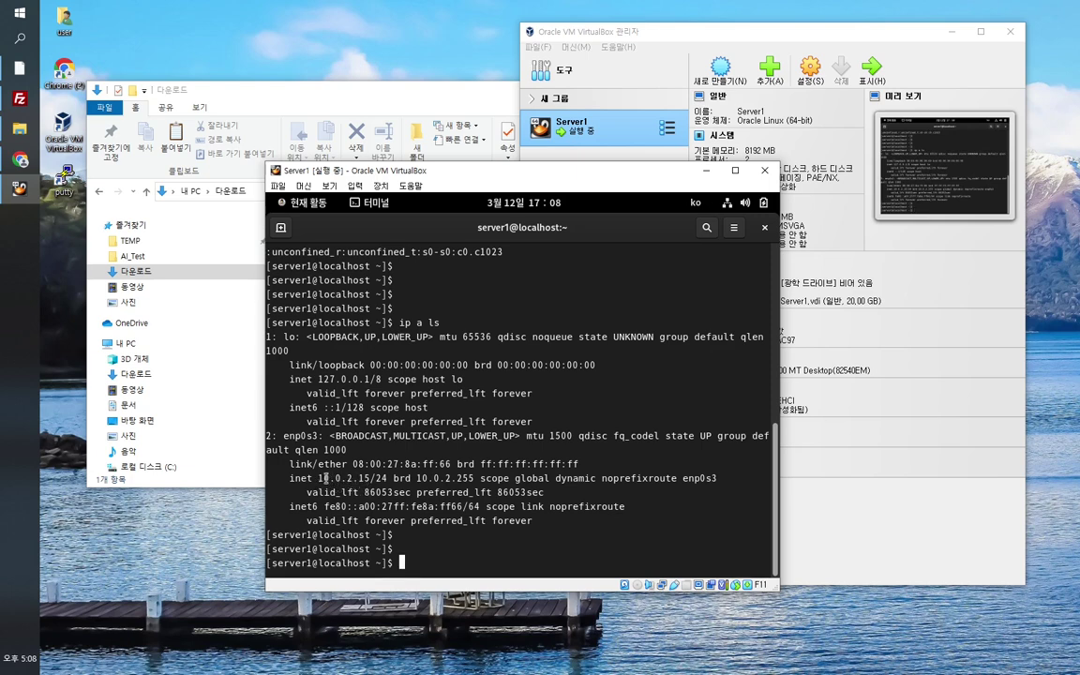
left_click_drag(319, 478, 370, 479)
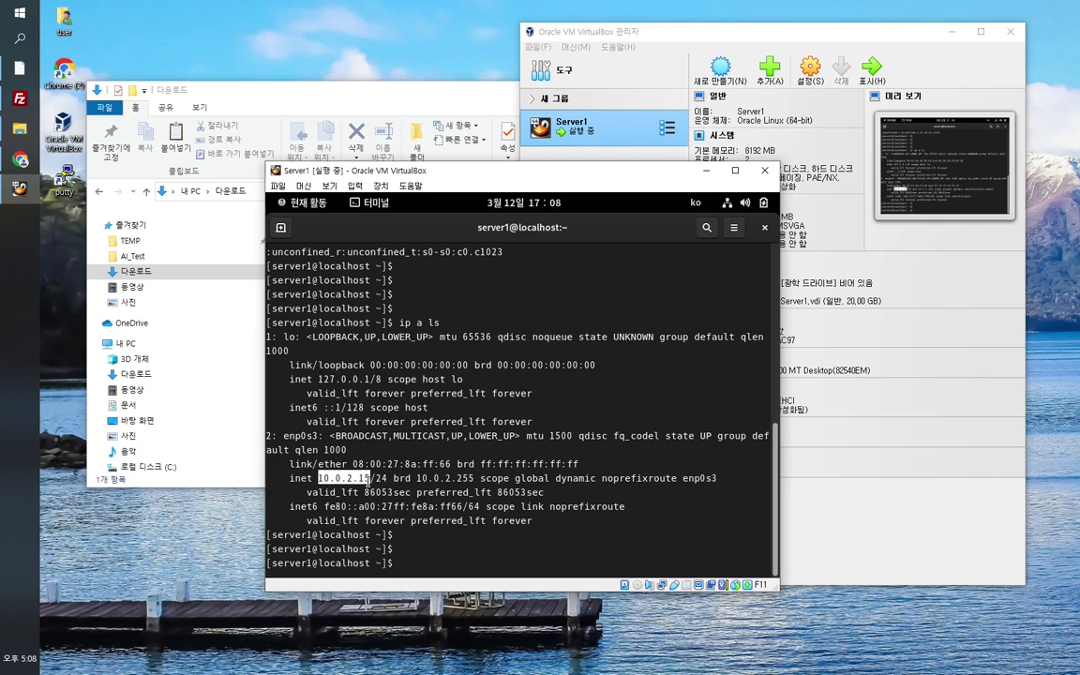
left_click(465, 521)
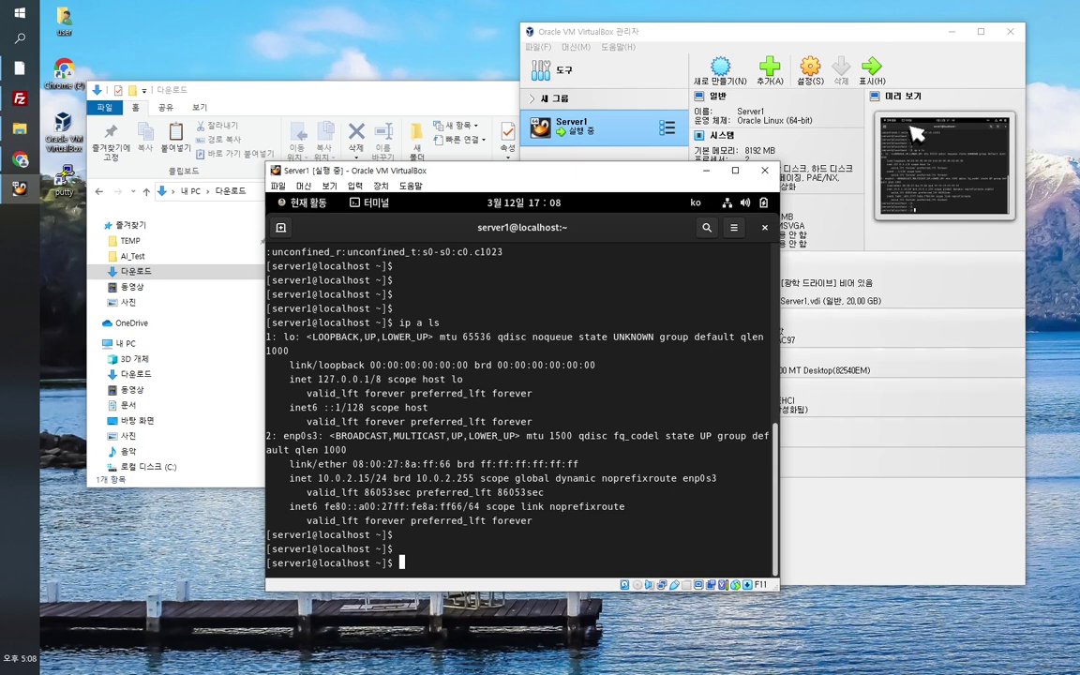
left_click(886, 49)
left_click_drag(883, 40, 912, 29)
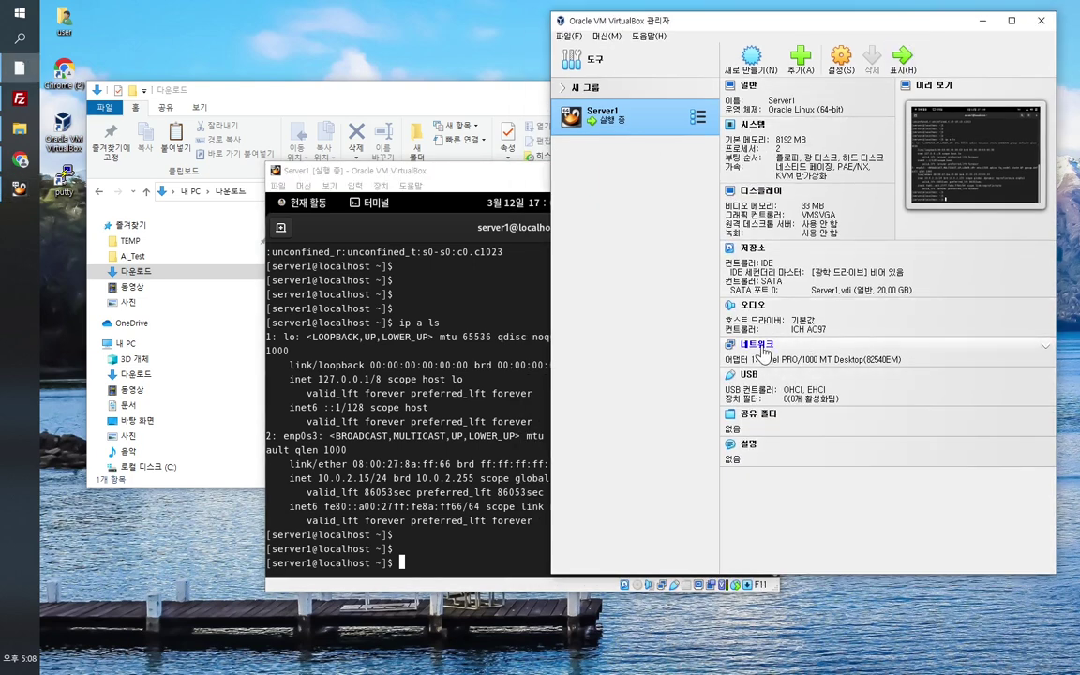
Step: Open Server1's Network settings and browse Adapter 1's 'Attached to' options, leaving NAT selected
left_click(757, 345)
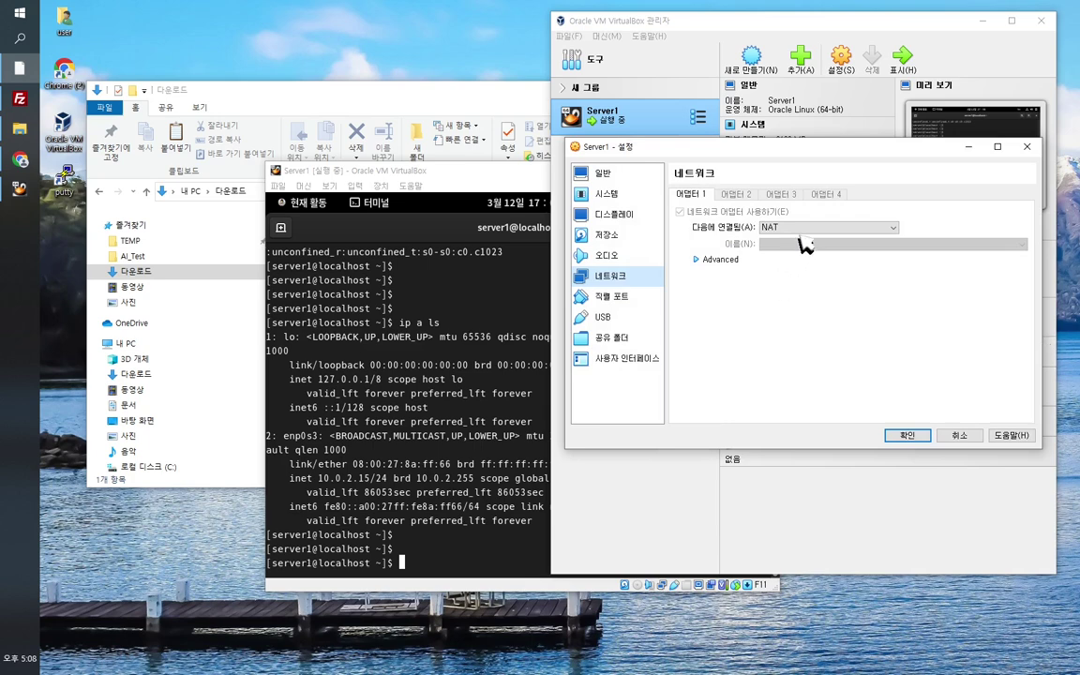
left_click(830, 240)
left_click(829, 238)
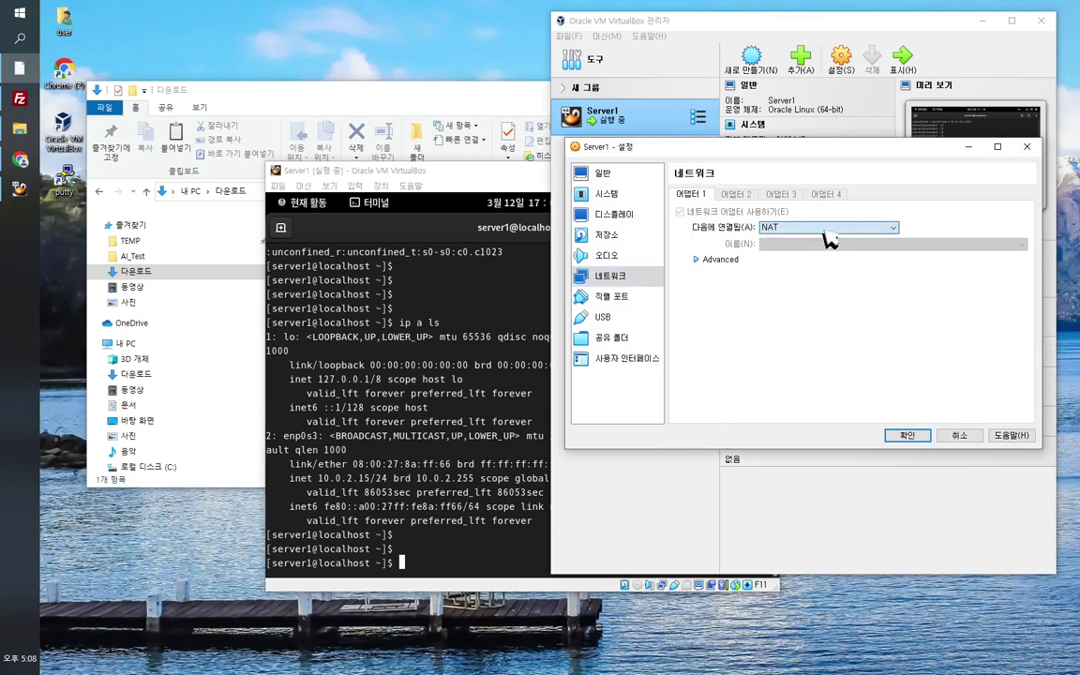
left_click(822, 234)
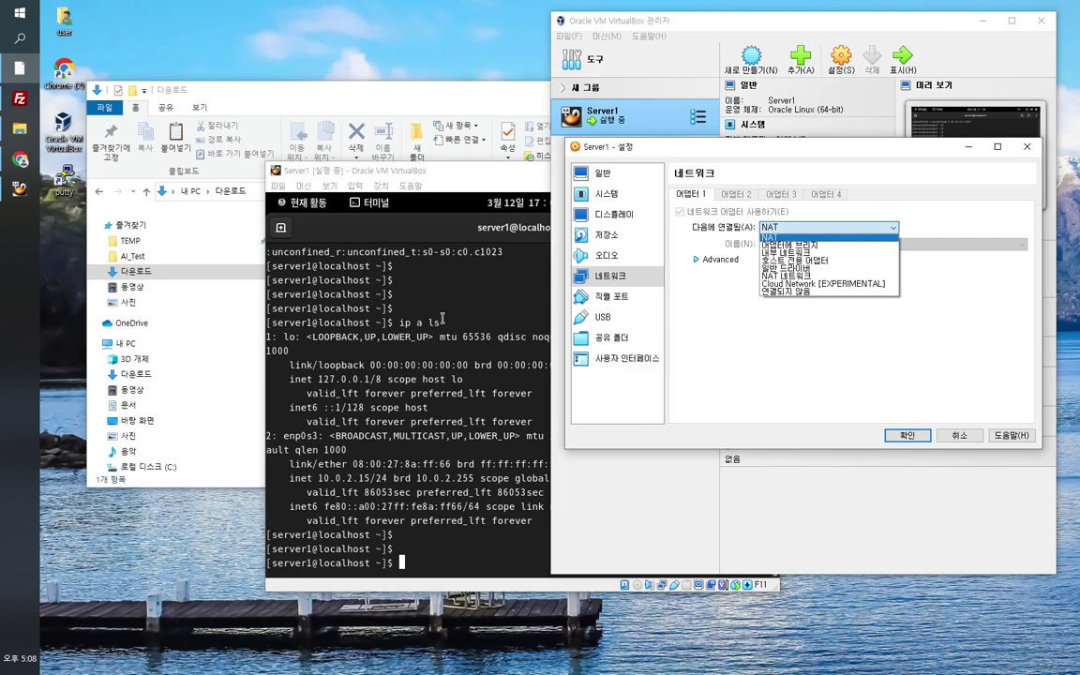
left_click(476, 441)
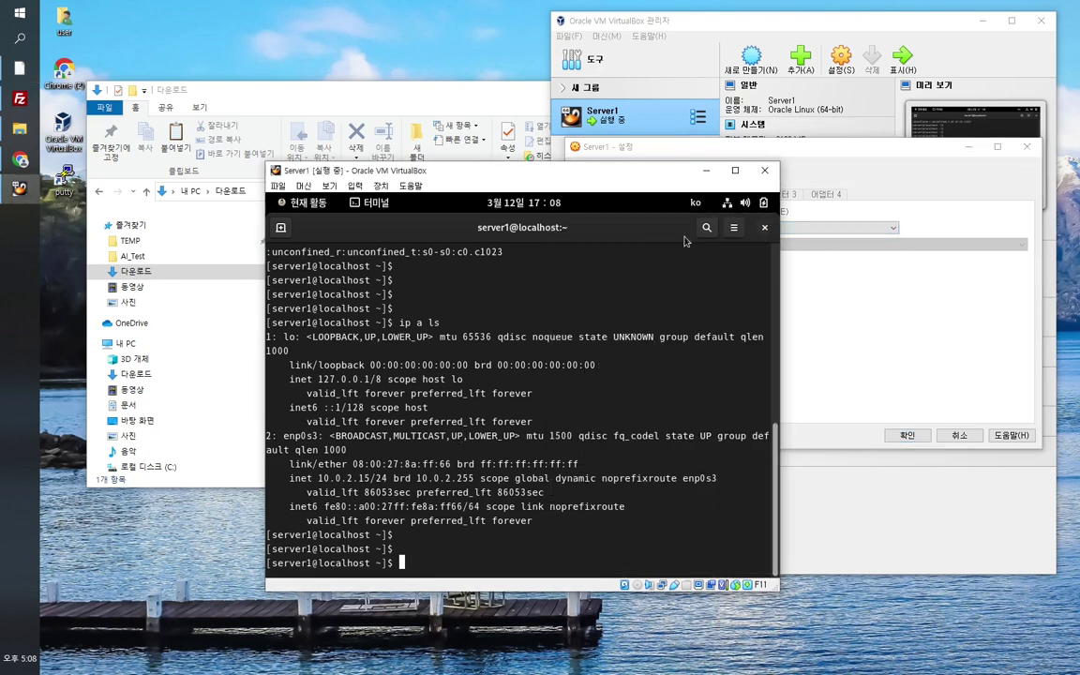
key("super")
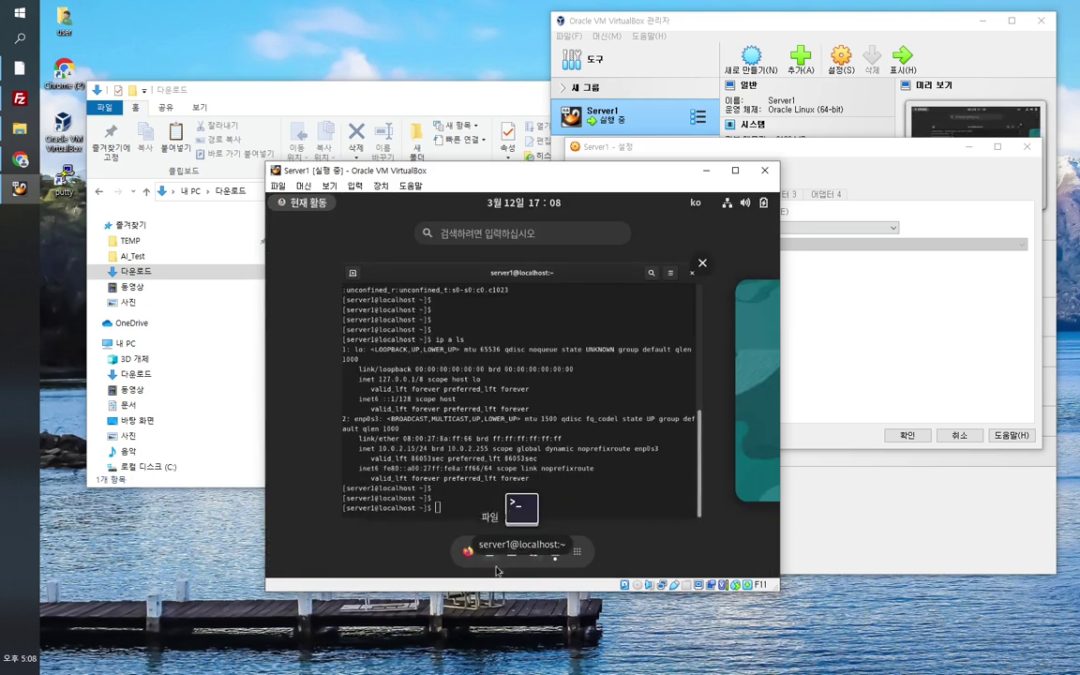
left_click(467, 550)
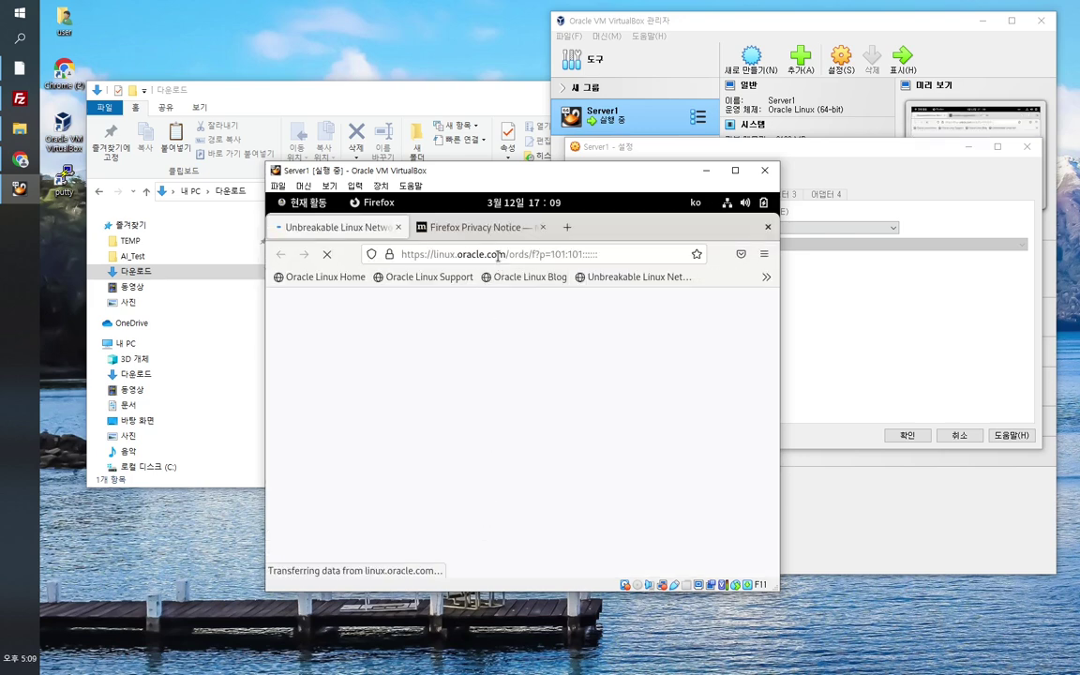
left_click(536, 255)
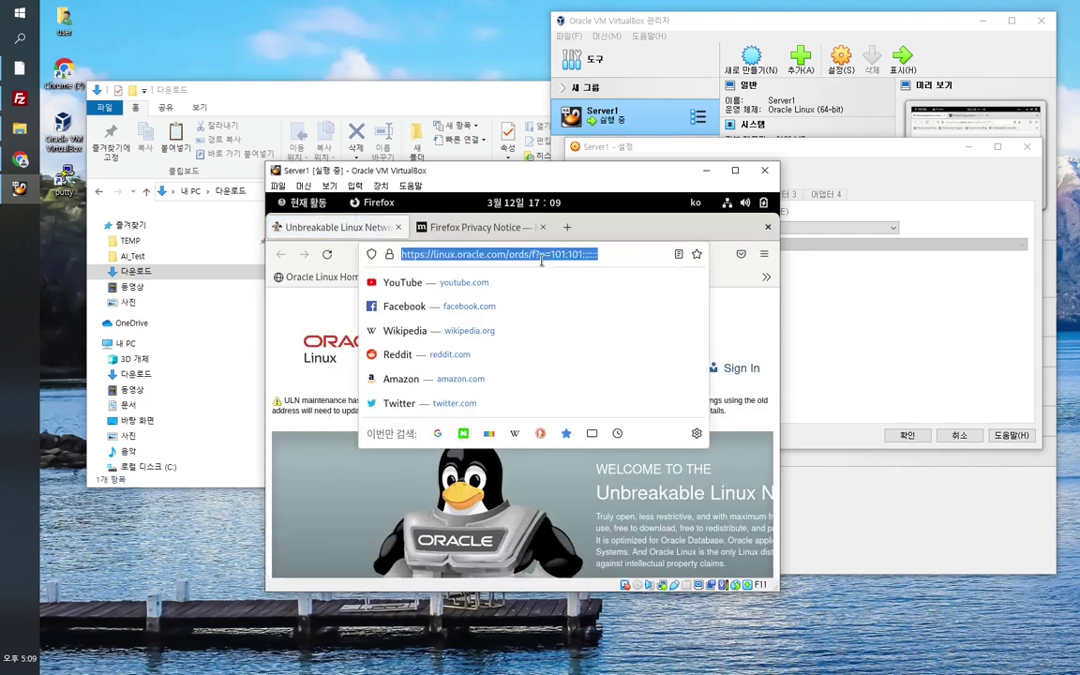
type("www.goo")
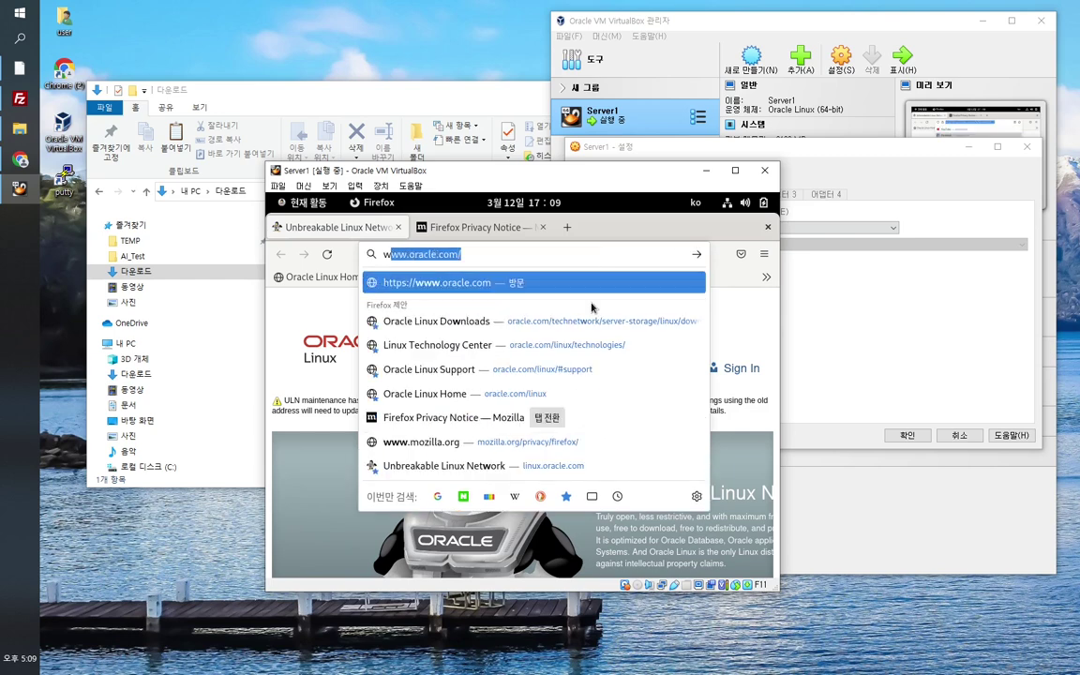
type("gle.com")
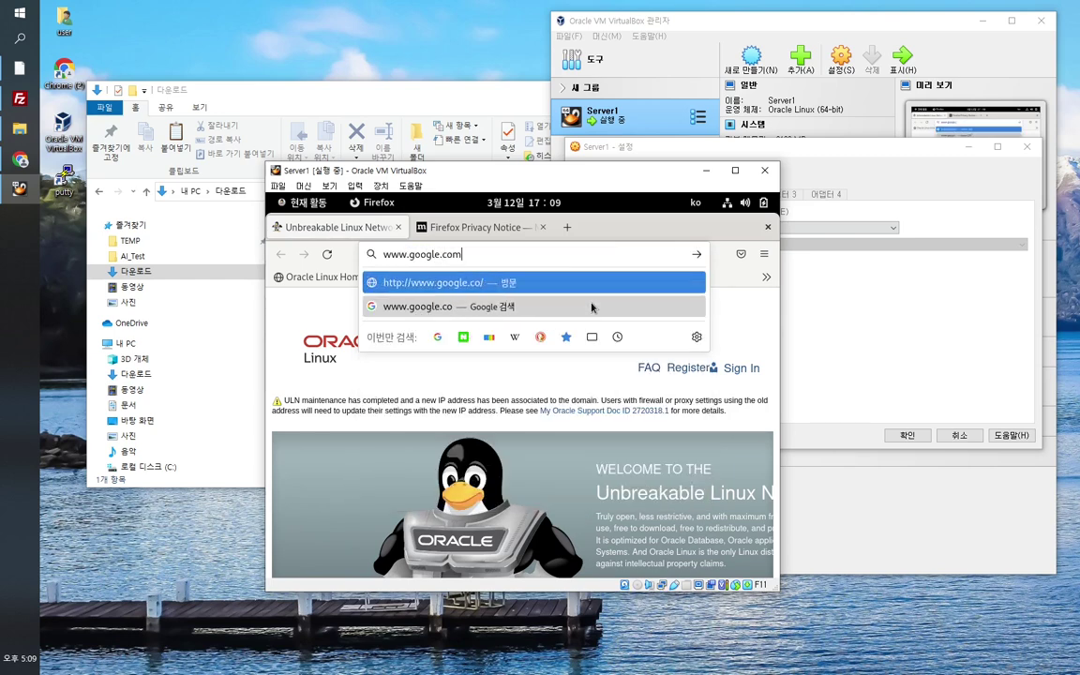
key("Return")
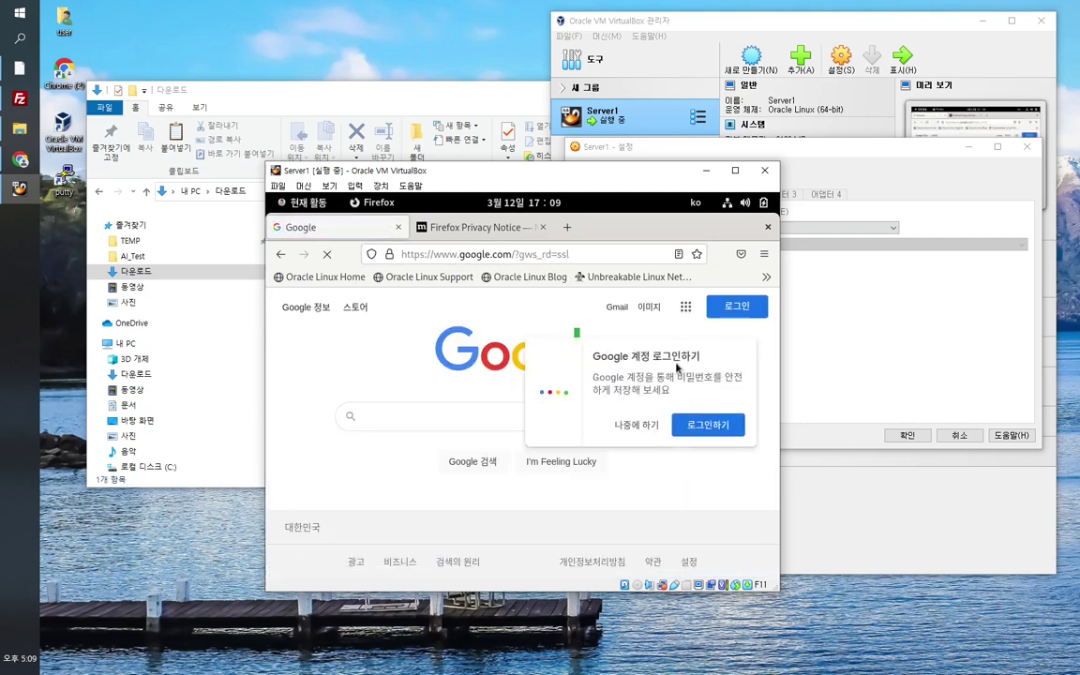
left_click(646, 427)
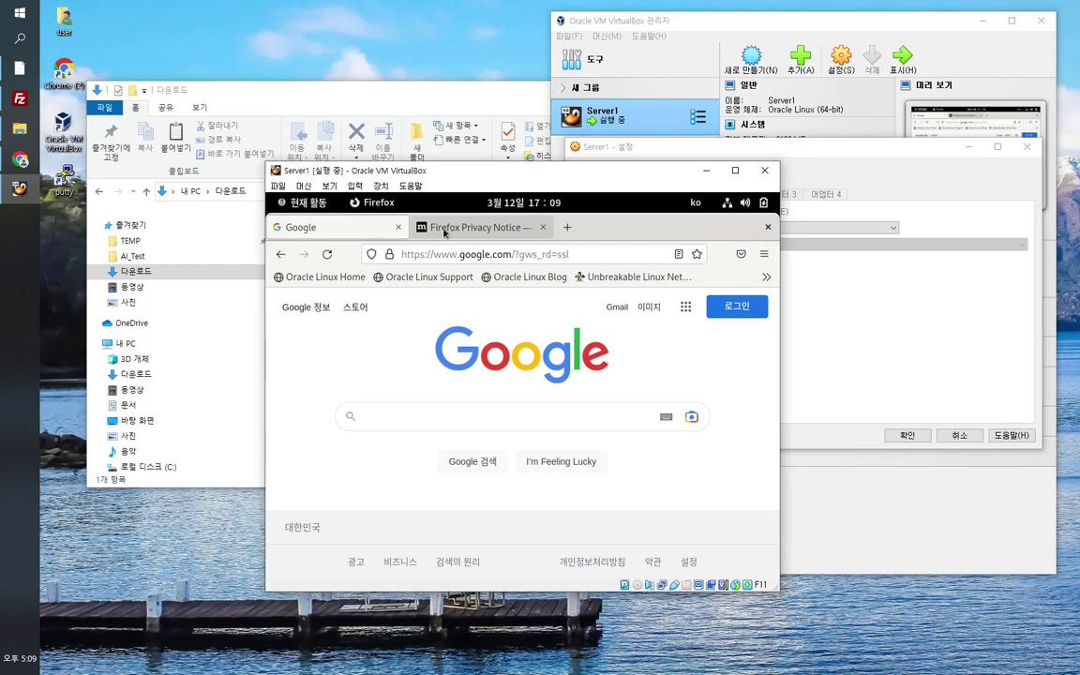
left_click(301, 202)
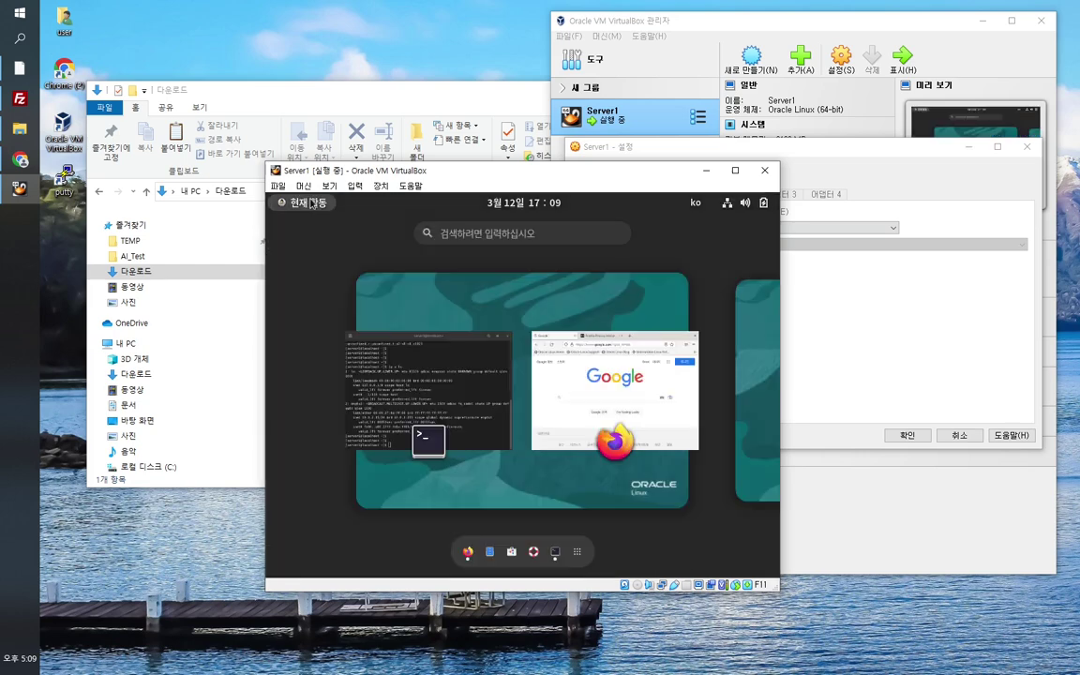
left_click(404, 375)
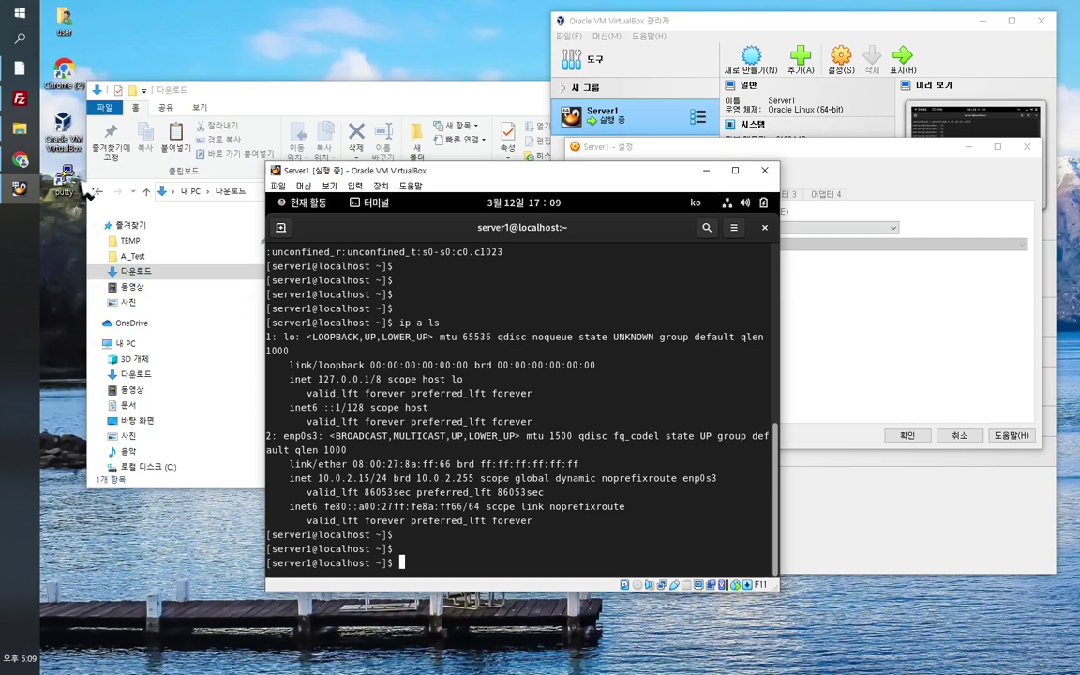
Step: Open the host's Windows Command Prompt (명령 프롬프트) from Start search
left_click(19, 17)
left_click(19, 16)
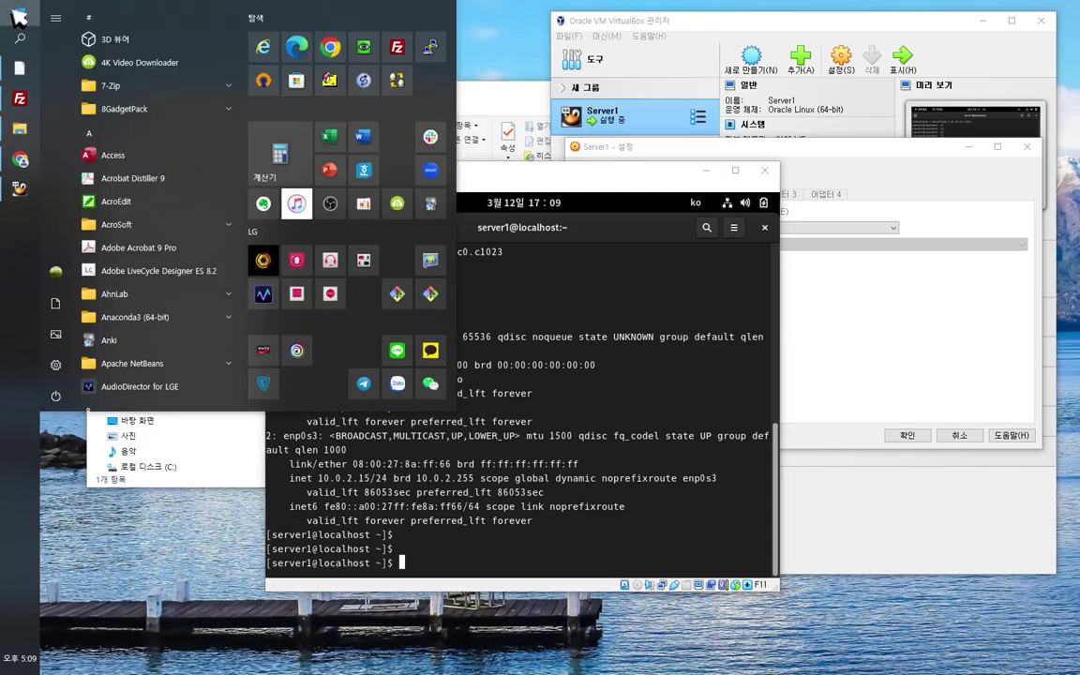
left_click(19, 17)
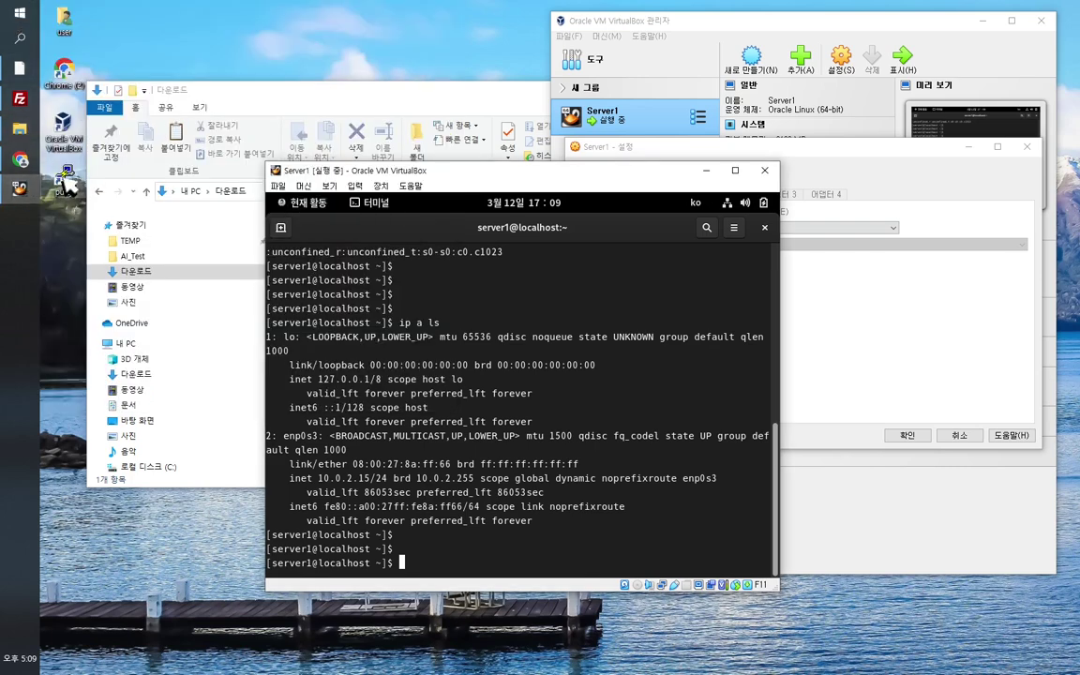
left_click(65, 180)
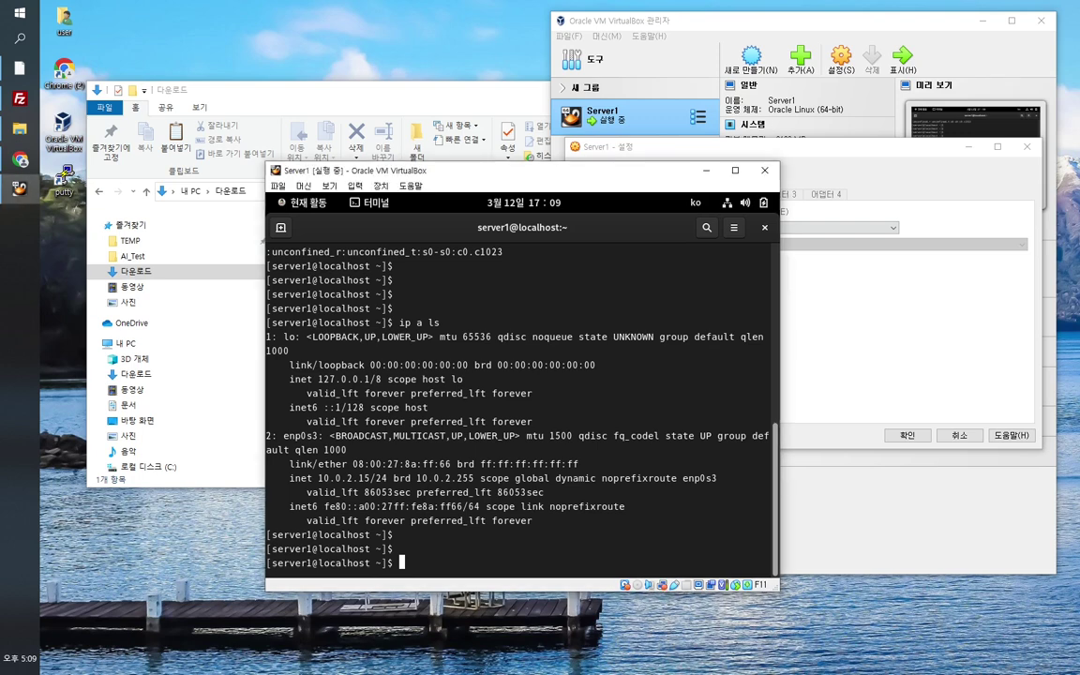
left_click(20, 39)
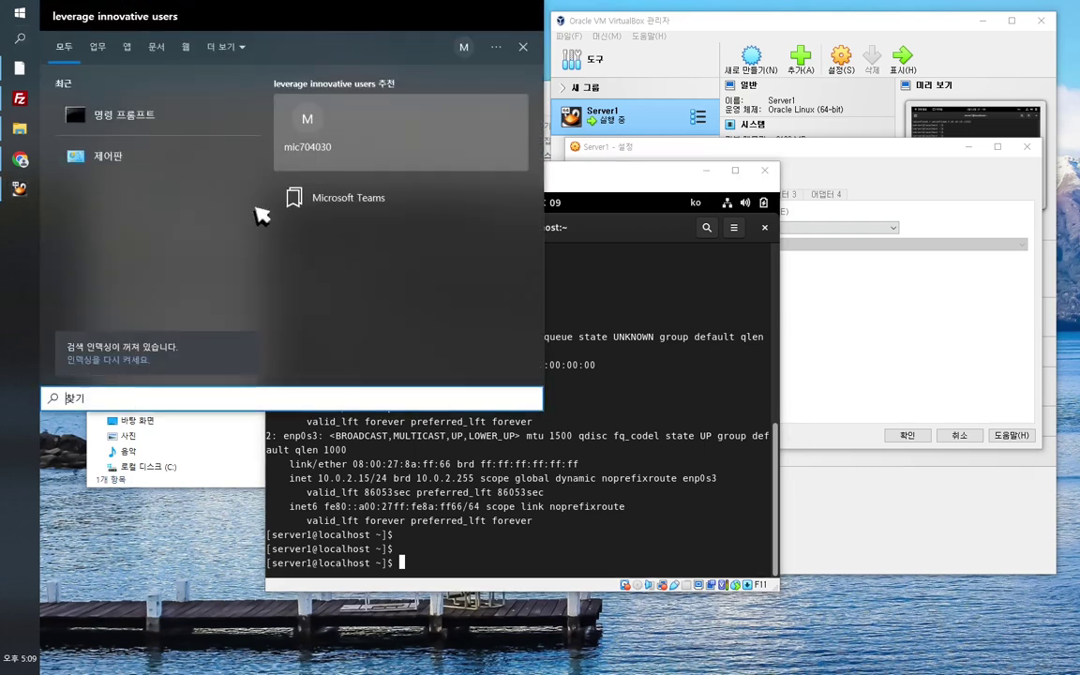
left_click(149, 124)
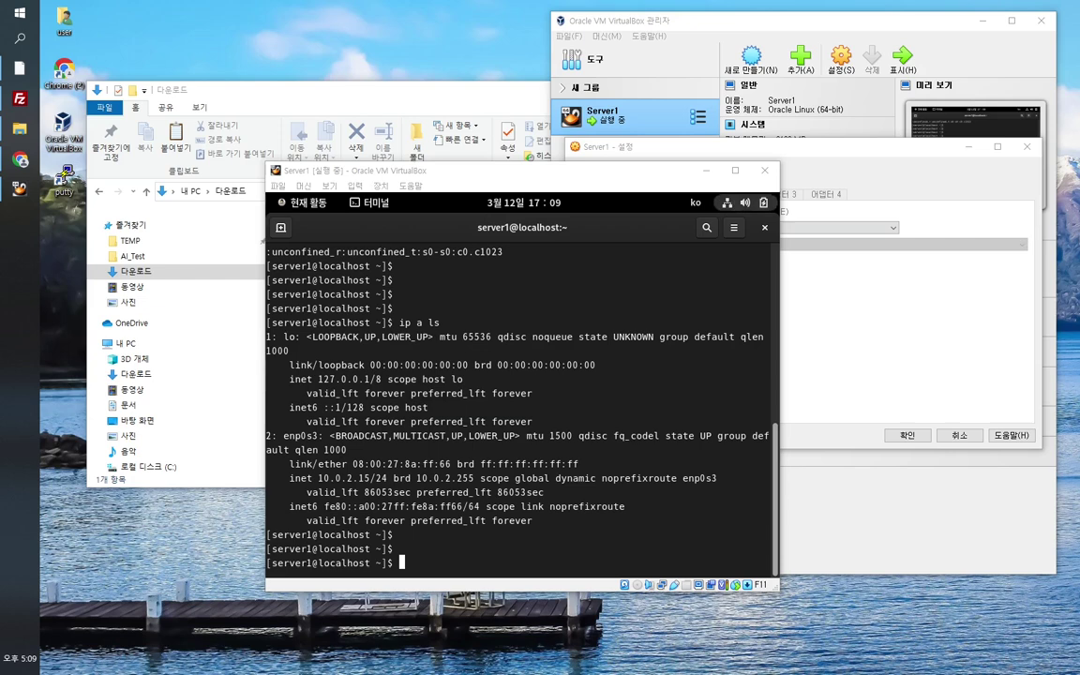
left_click_drag(590, 193, 415, 53)
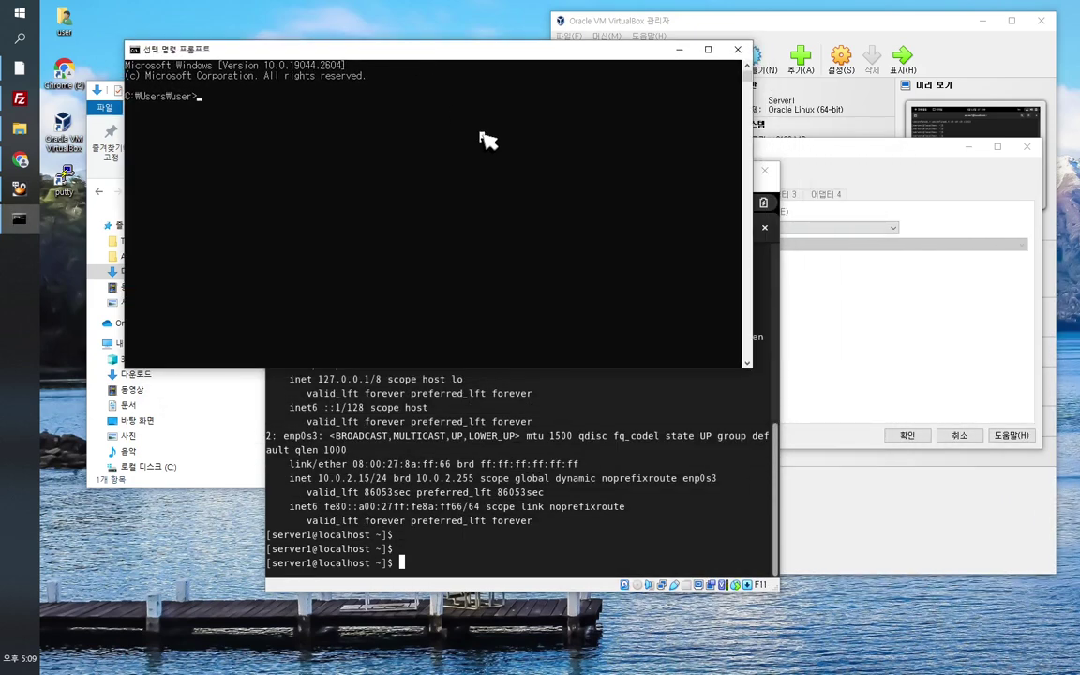
Step: Ping 10.0.2.15 from the host and stop it with Ctrl+C after the requests time out
type("ping 10.")
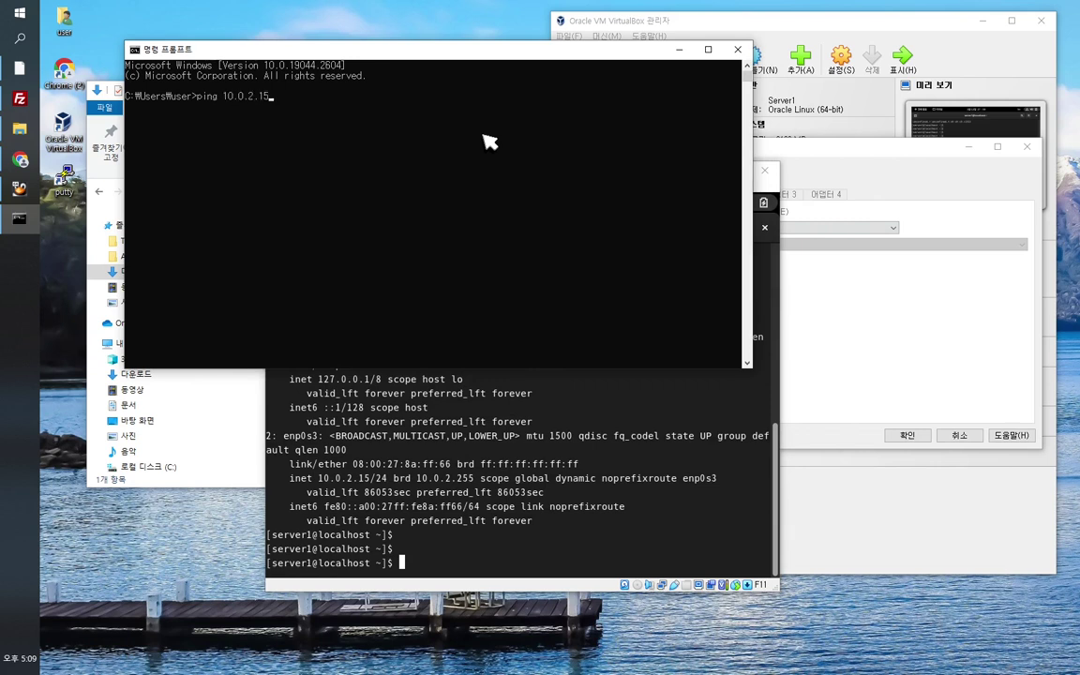
type("0.2.15")
key("Return")
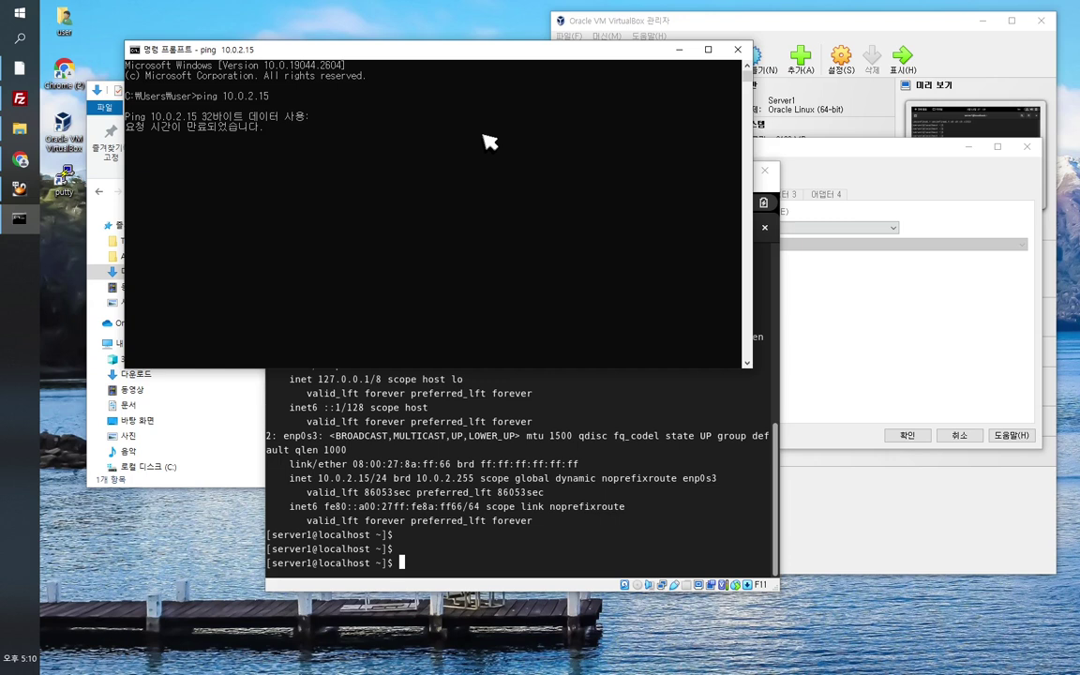
key("ctrl+c")
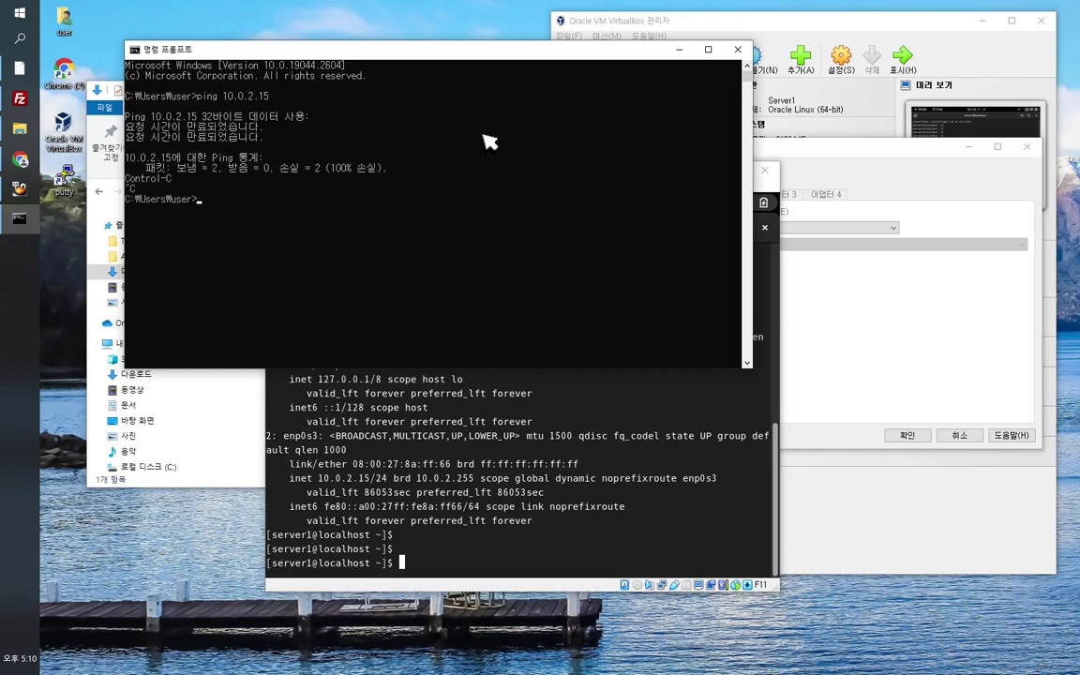
key("Return")
key("Return")
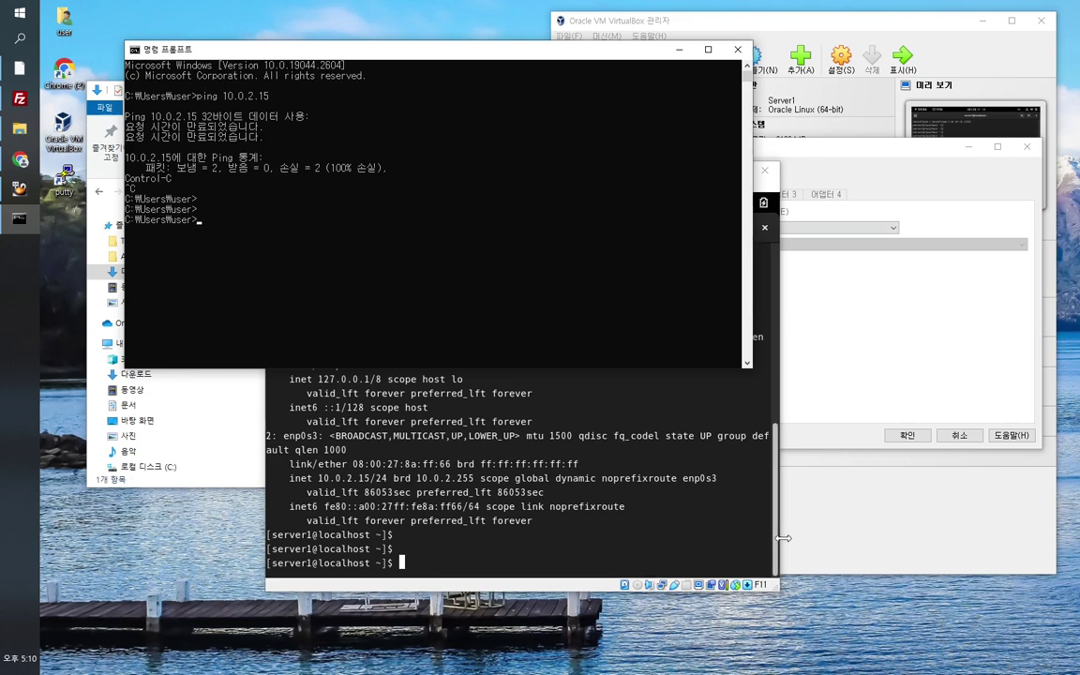
Step: Rearrange the VM and Command Prompt windows to bring Server1's Network settings front, Adapter 1 on NAT
left_click(777, 539)
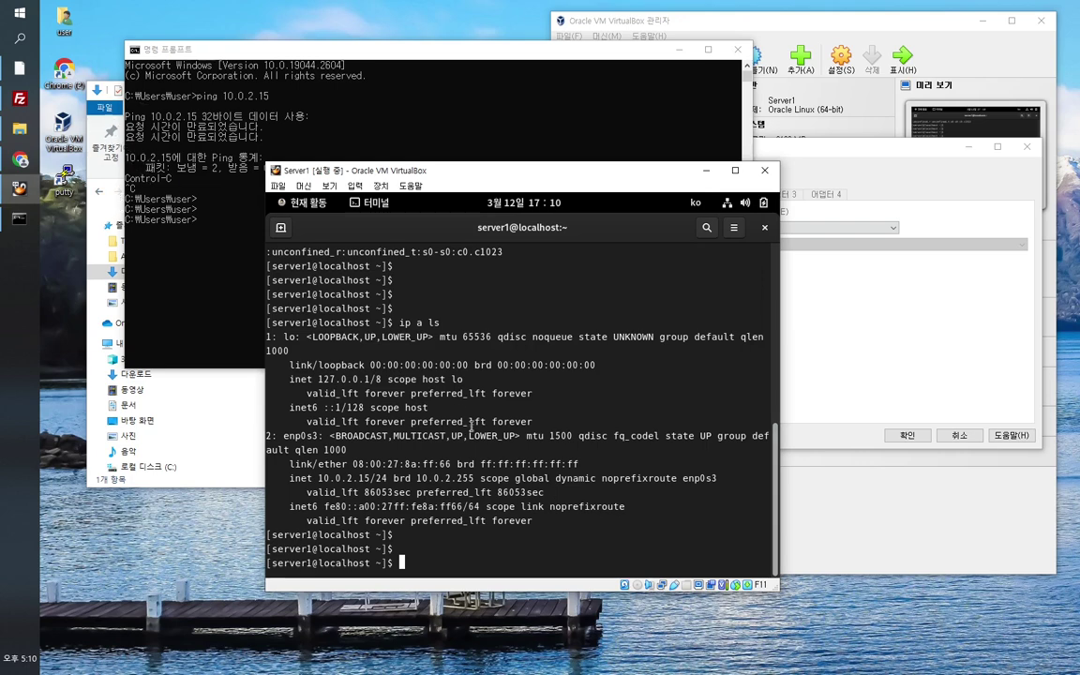
left_click_drag(492, 181, 539, 215)
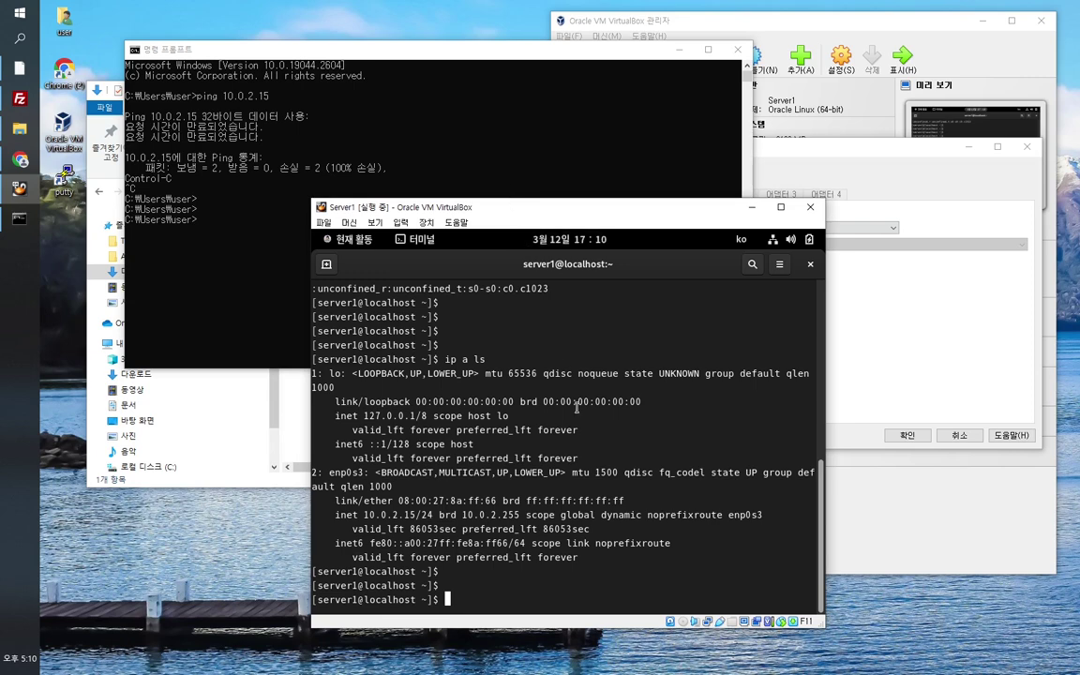
left_click(203, 181)
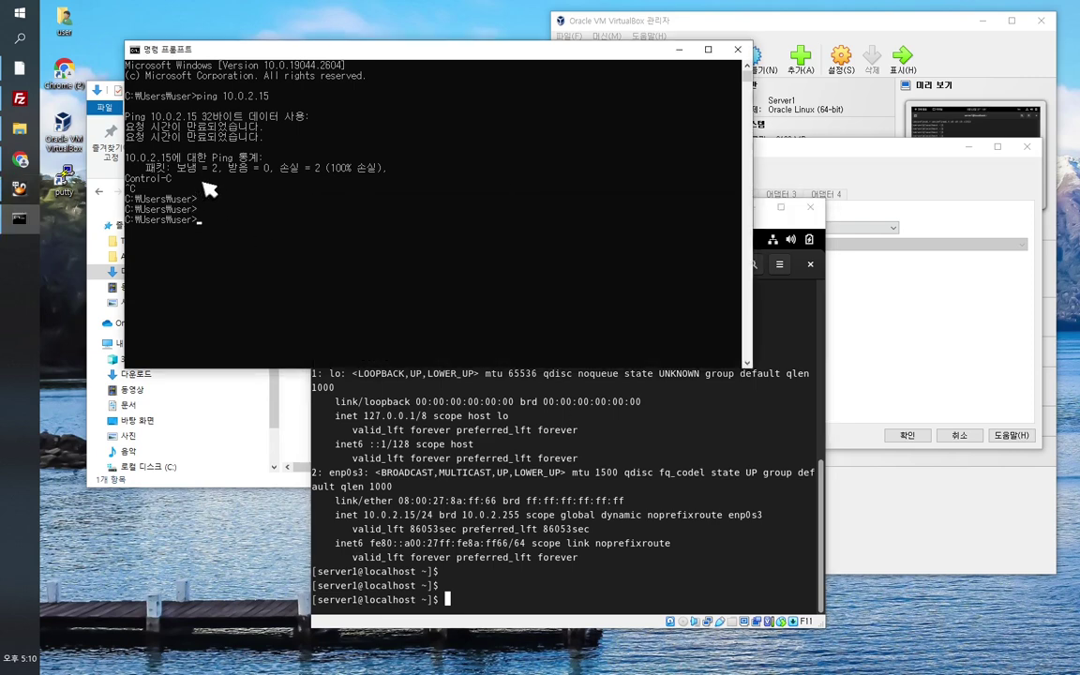
left_click(588, 549)
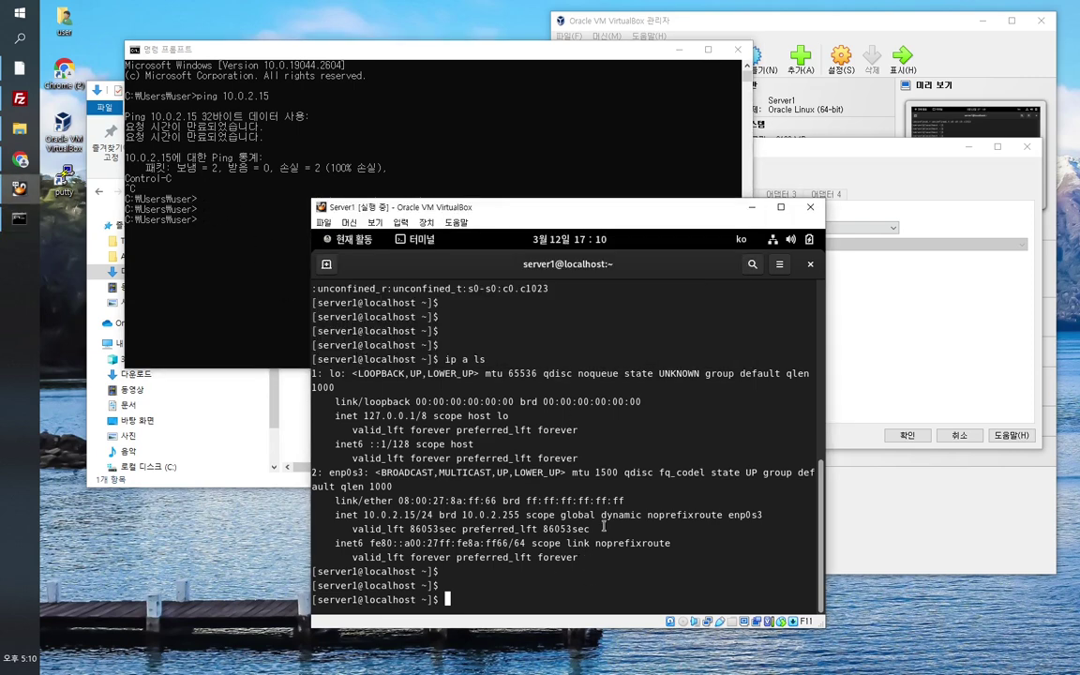
left_click(815, 149)
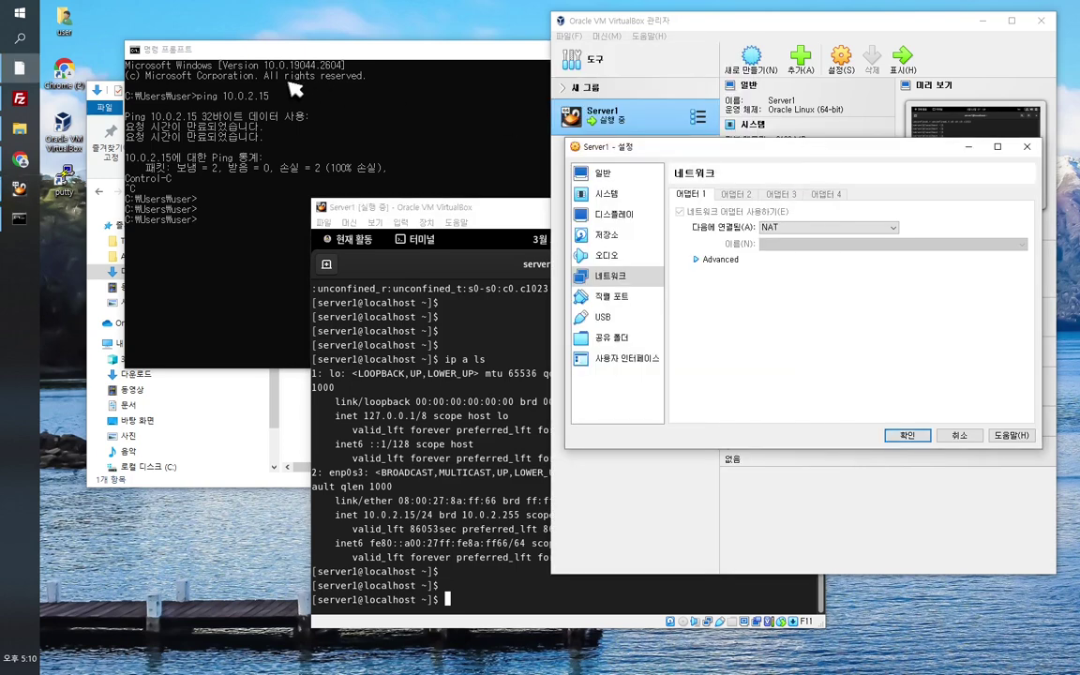
Step: Check Adapter 1's 'Attached to' list, leave it on NAT, and return to the Server1 guest window
left_click(844, 229)
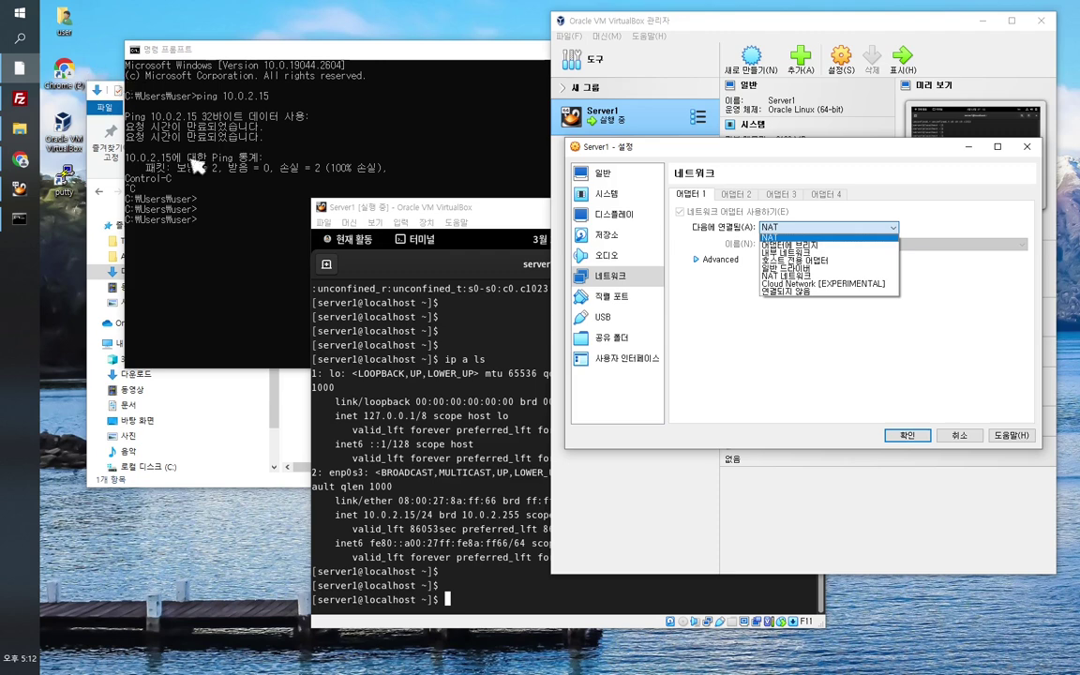
left_click(454, 311)
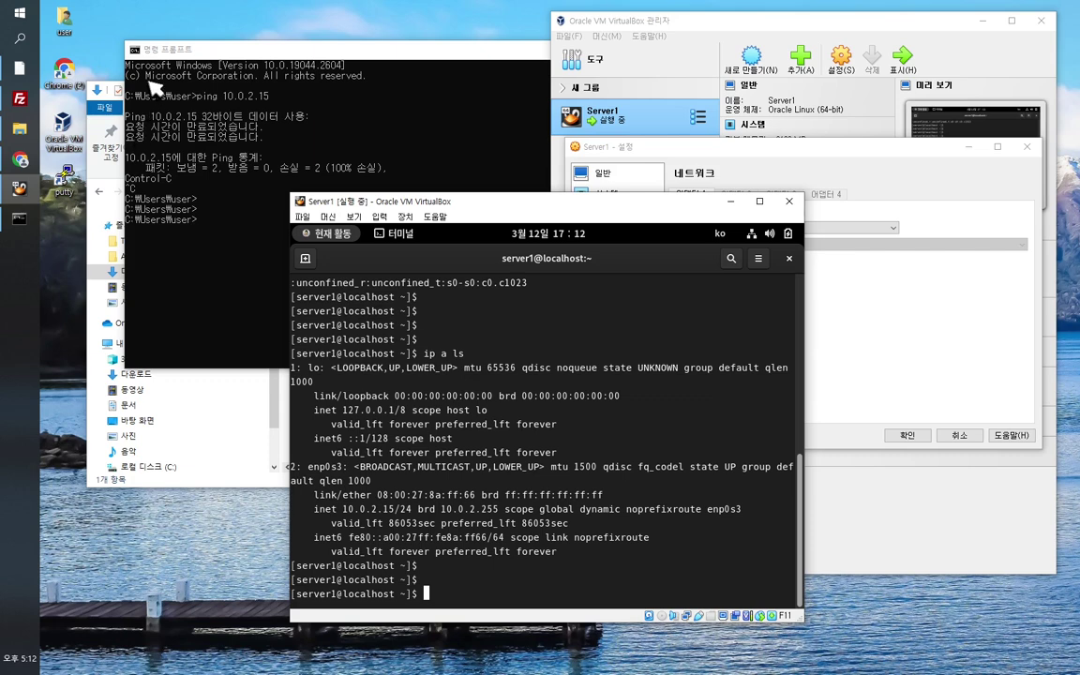
left_click(769, 165)
left_click(798, 229)
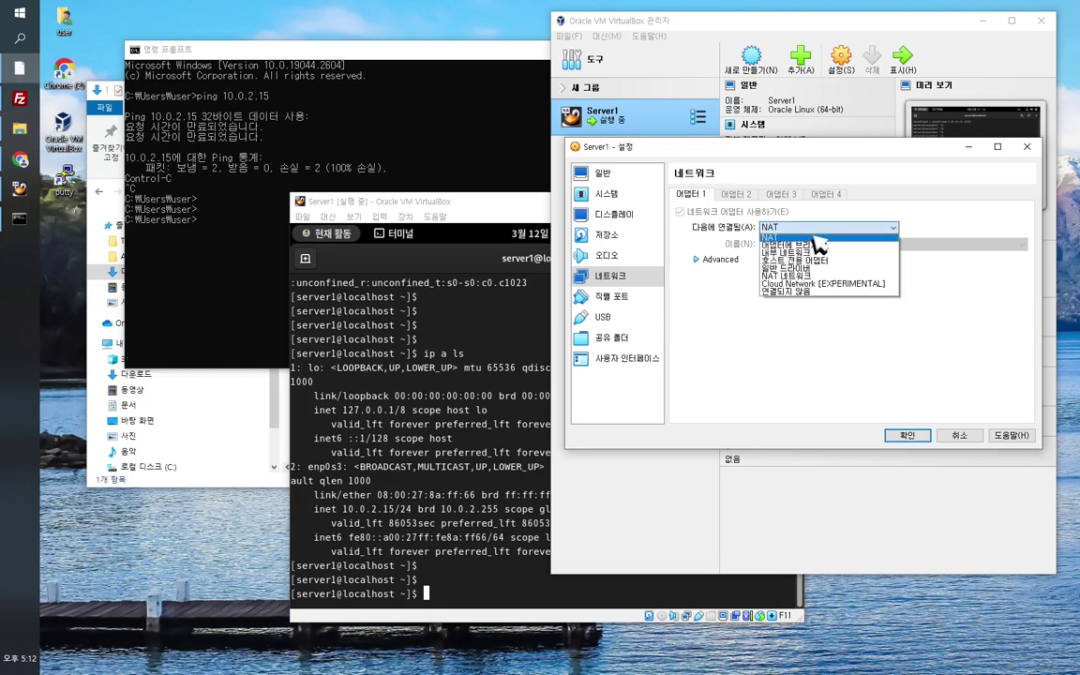
left_click(833, 153)
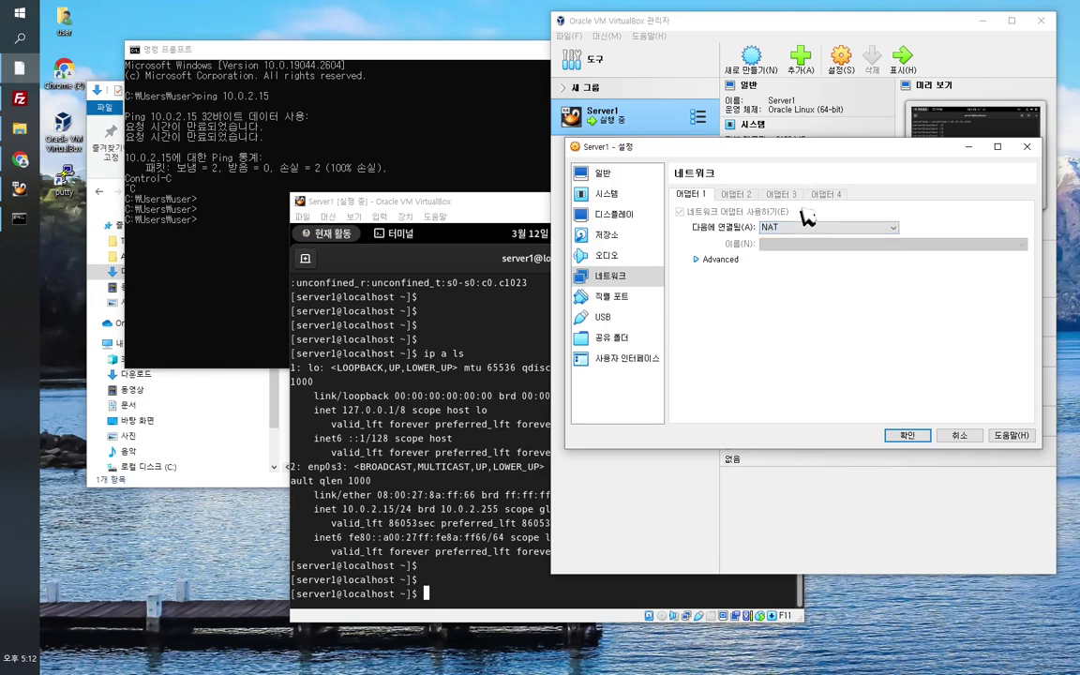
left_click(474, 319)
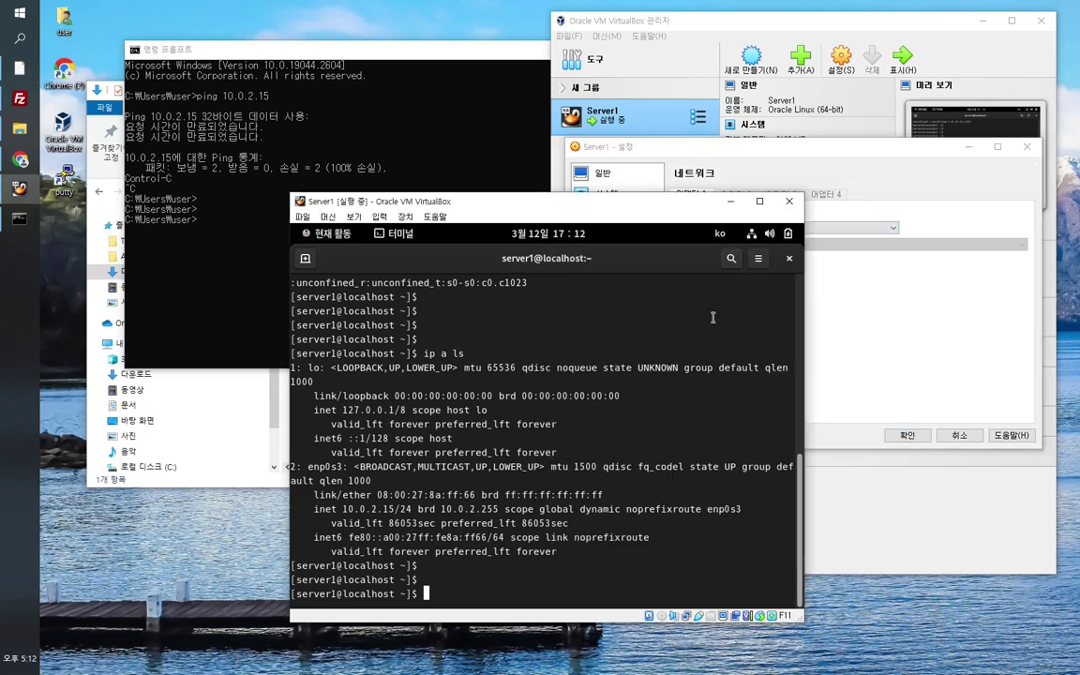
Step: In the guest's Network settings, view the wired connection details and select IPv4 address 10.0.2.15
left_click(755, 236)
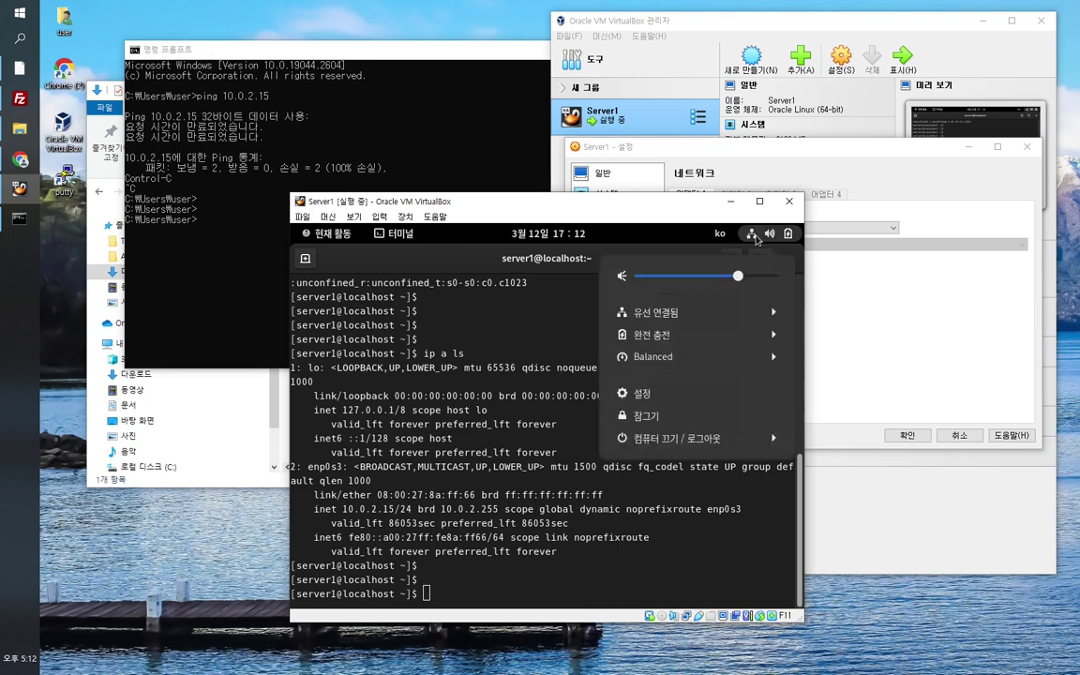
left_click(713, 399)
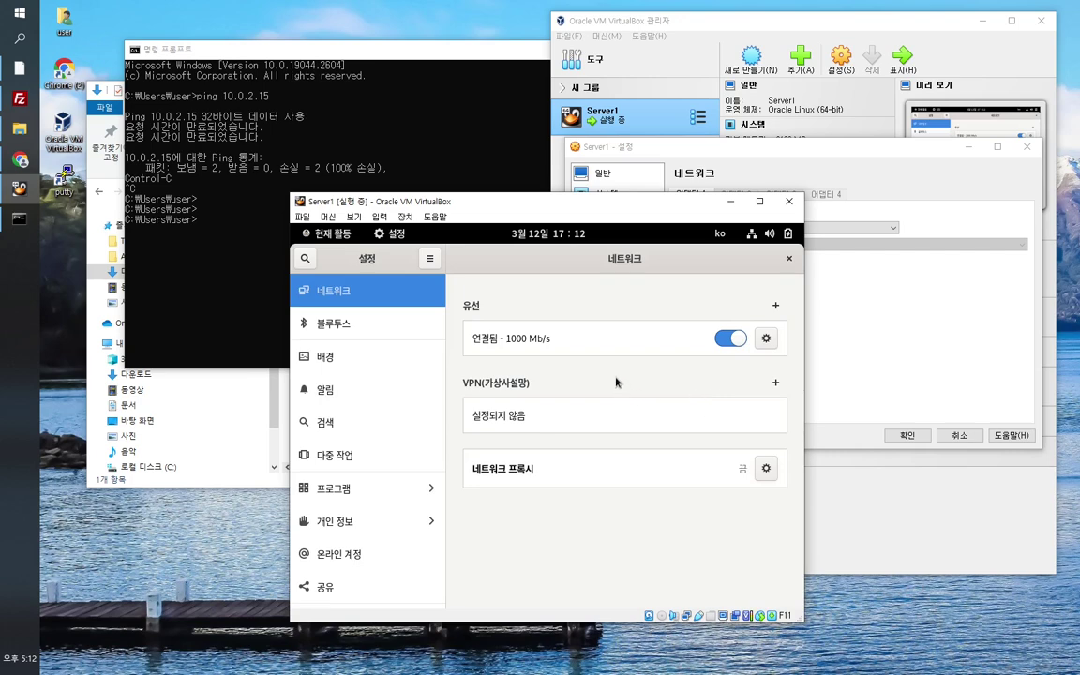
left_click(767, 341)
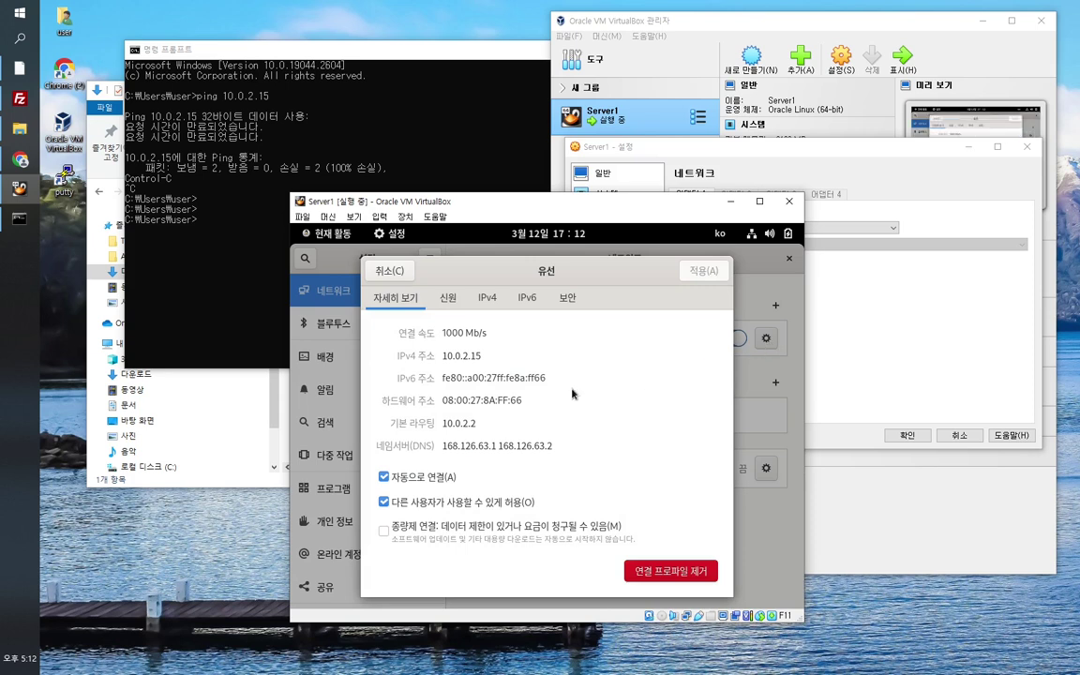
left_click_drag(445, 356, 501, 353)
left_click(495, 360)
Step: Close the guest's wired details and run ipconfig /all in the host Command Prompt
left_click(387, 271)
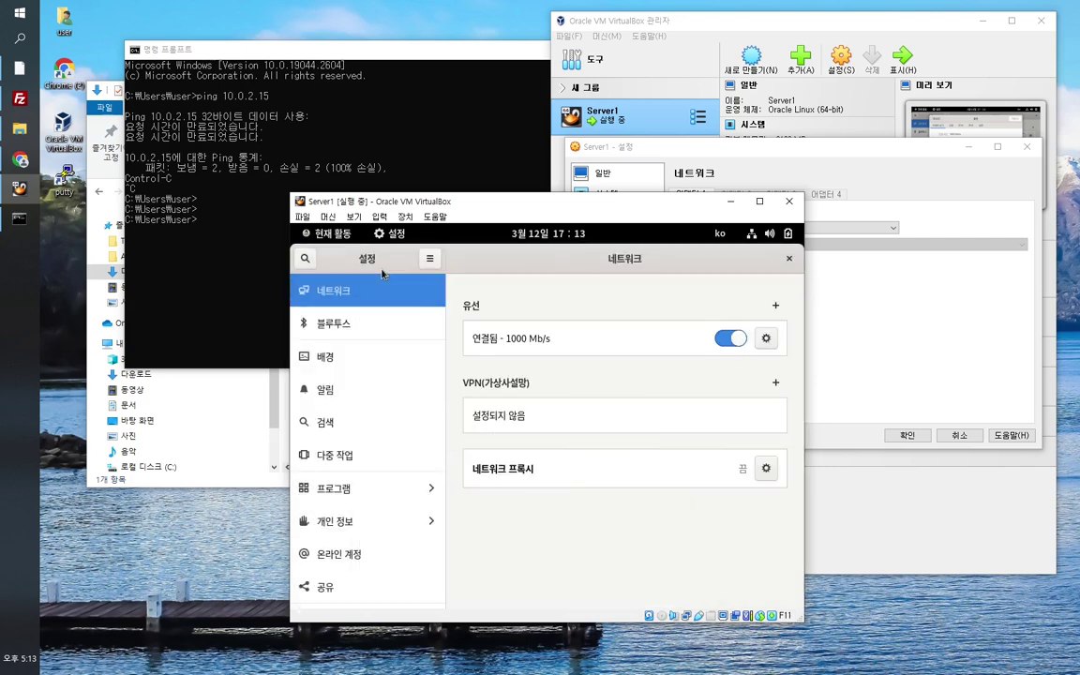
left_click(333, 131)
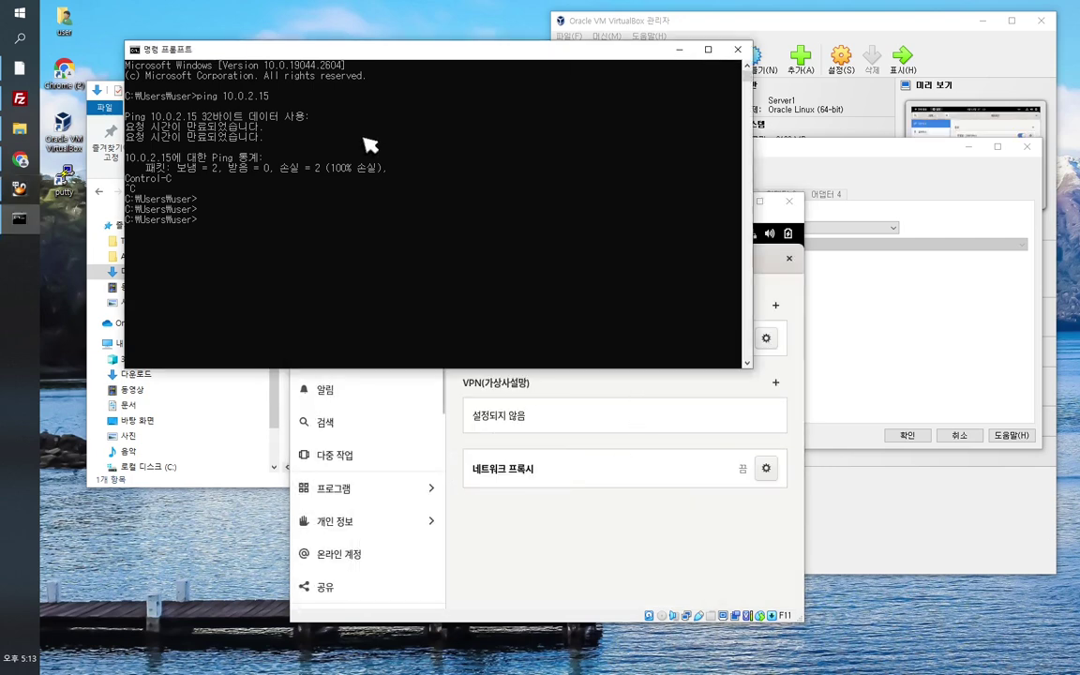
left_click_drag(293, 56, 257, 34)
left_click(286, 98)
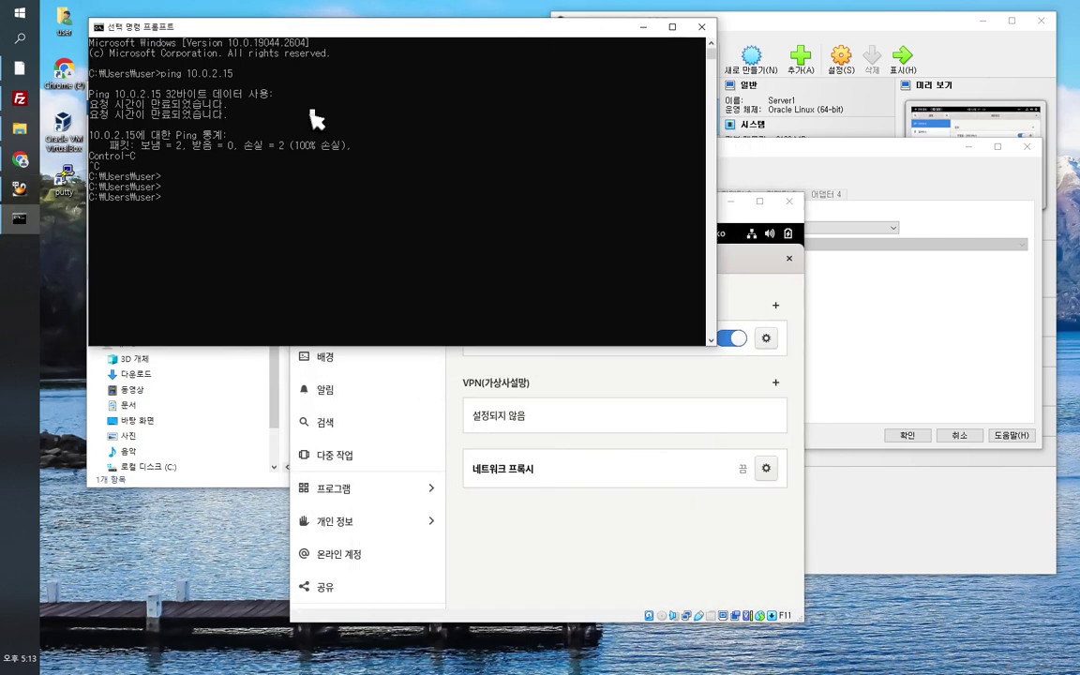
type("ipconfig")
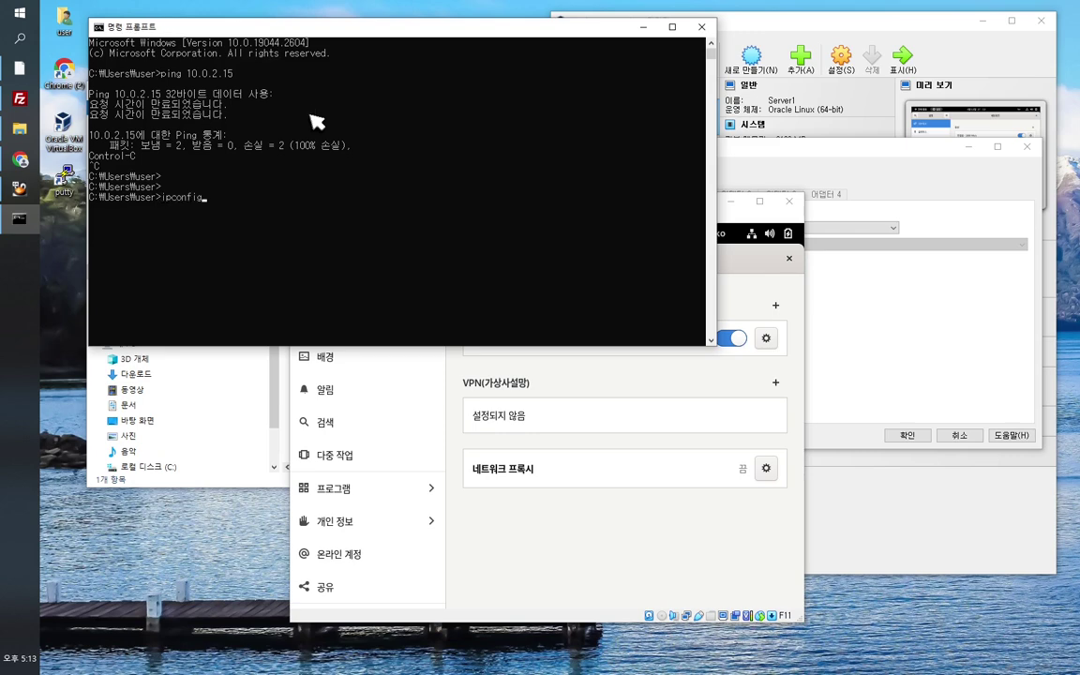
type(" /all")
key("Return")
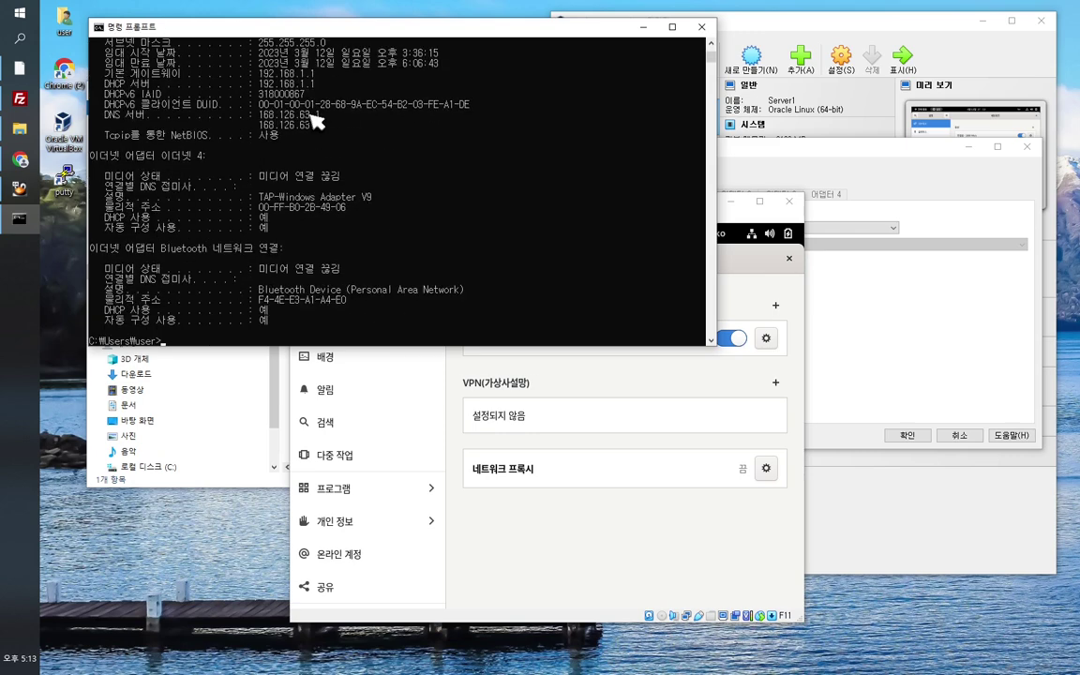
Step: Scroll up to the Wi-Fi adapter and select its IPv4 address 192.168.1.132
scroll(443, 287, "up", 1)
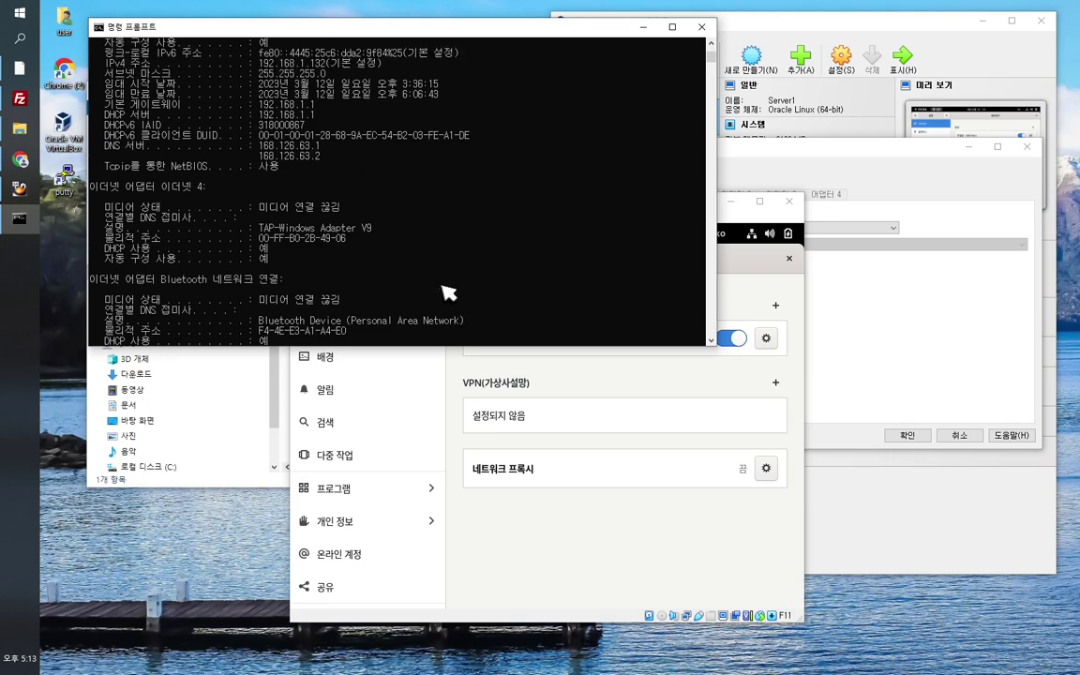
scroll(447, 293, "up", 4)
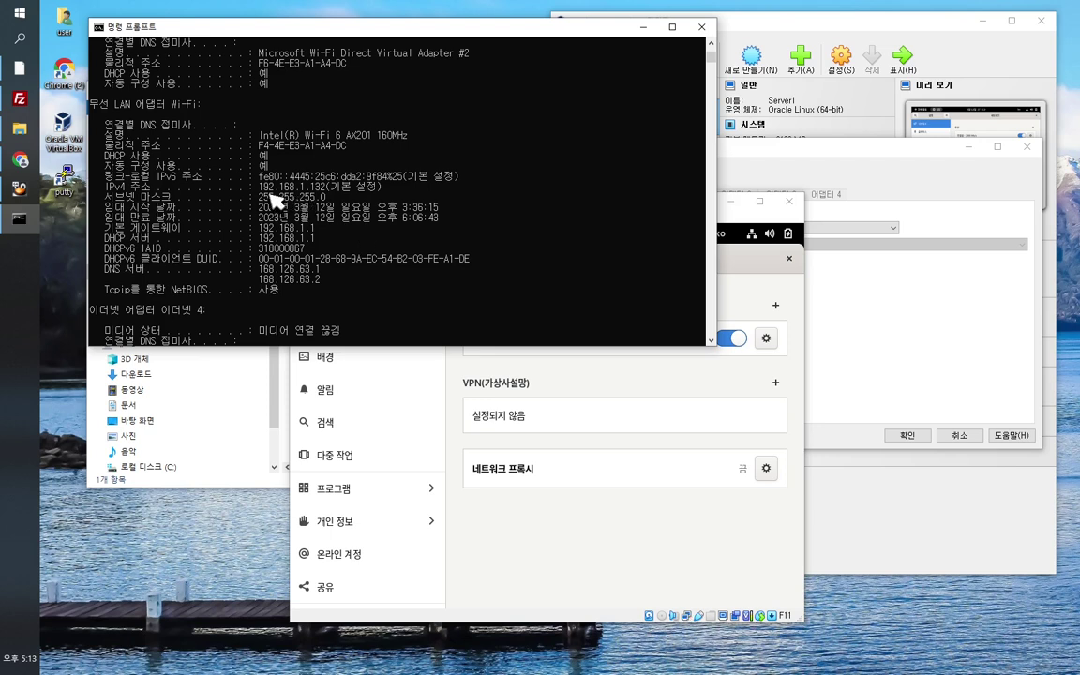
left_click_drag(259, 187, 326, 187)
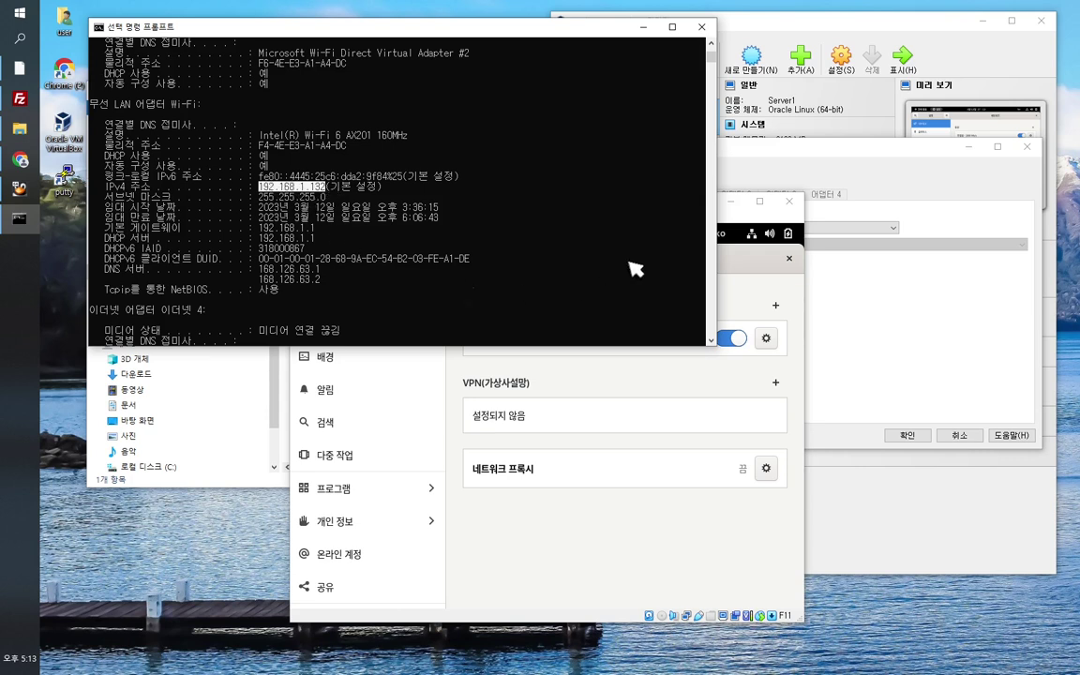
left_click(726, 220)
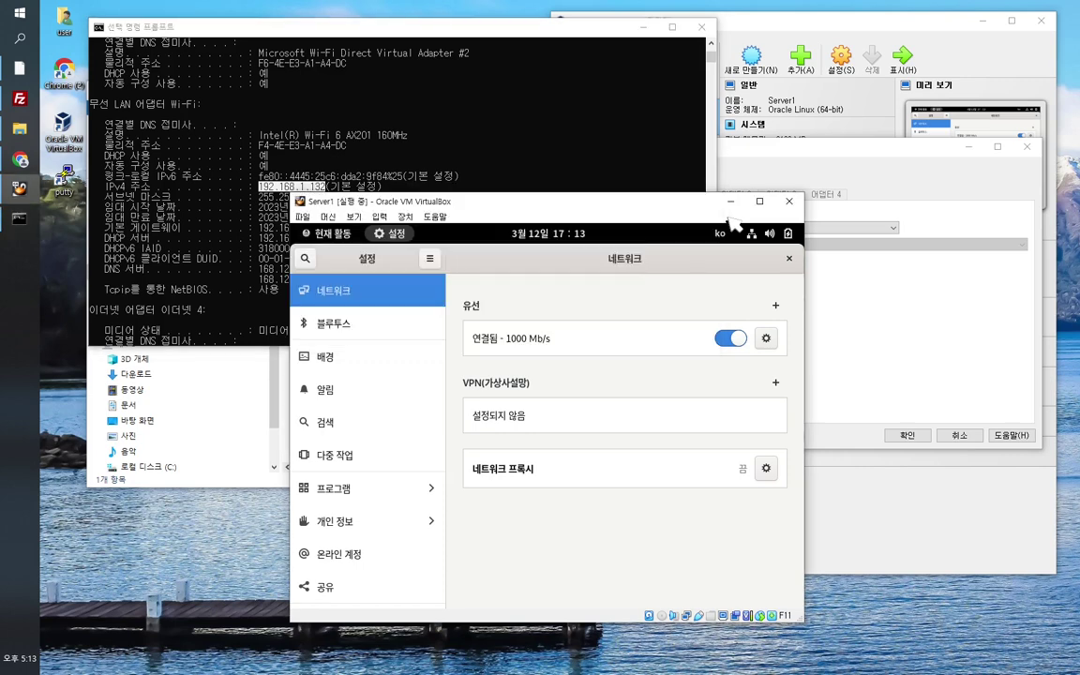
Step: Review the wired IPv4 settings, cancel, close guest Settings and Firefox, and return to Server1's Network page
left_click(768, 340)
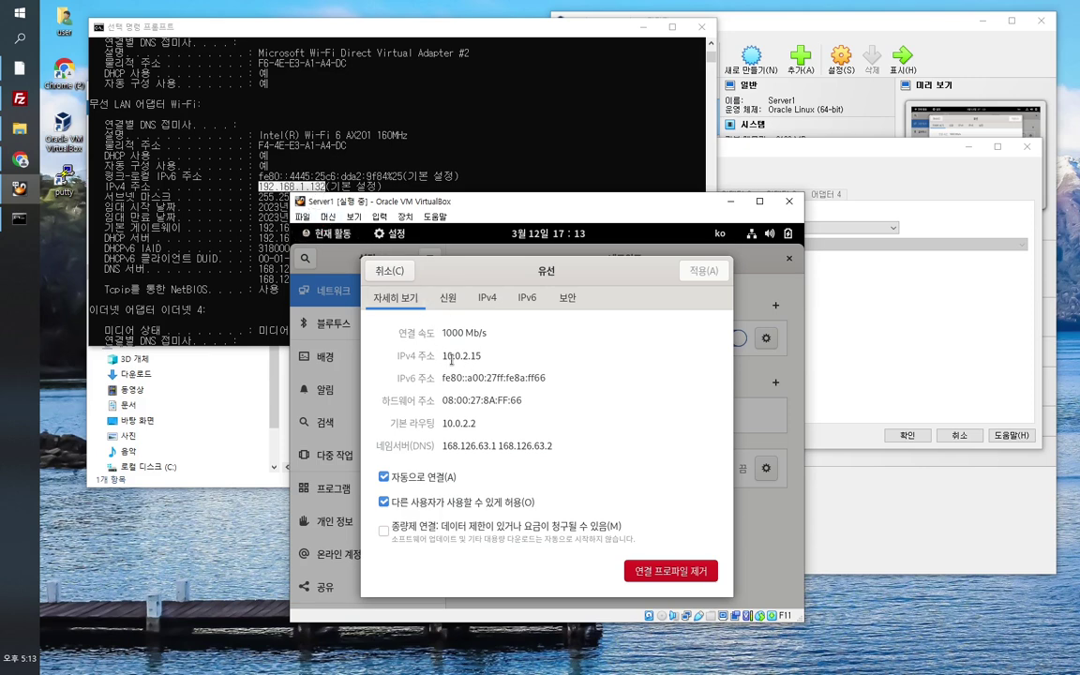
left_click(491, 298)
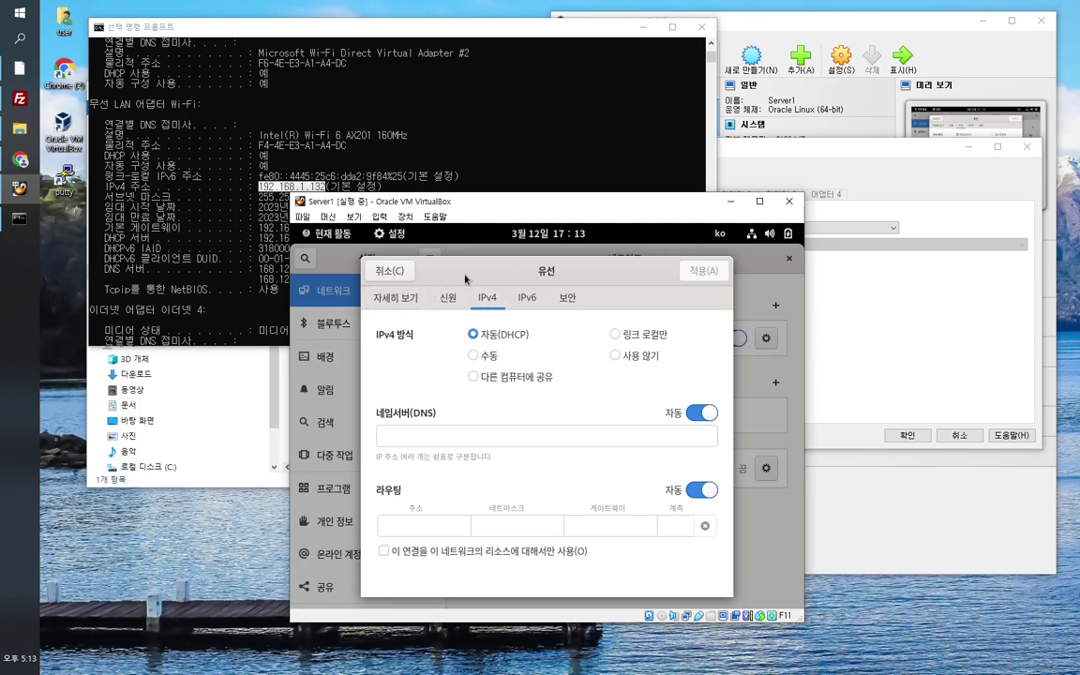
left_click(384, 271)
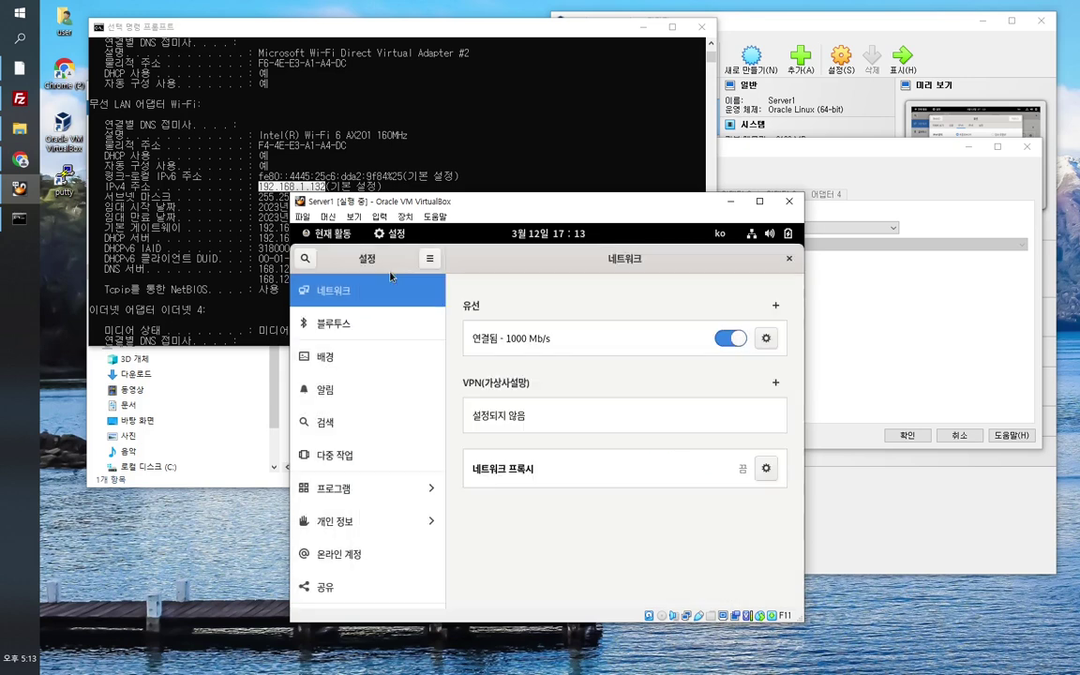
left_click(790, 261)
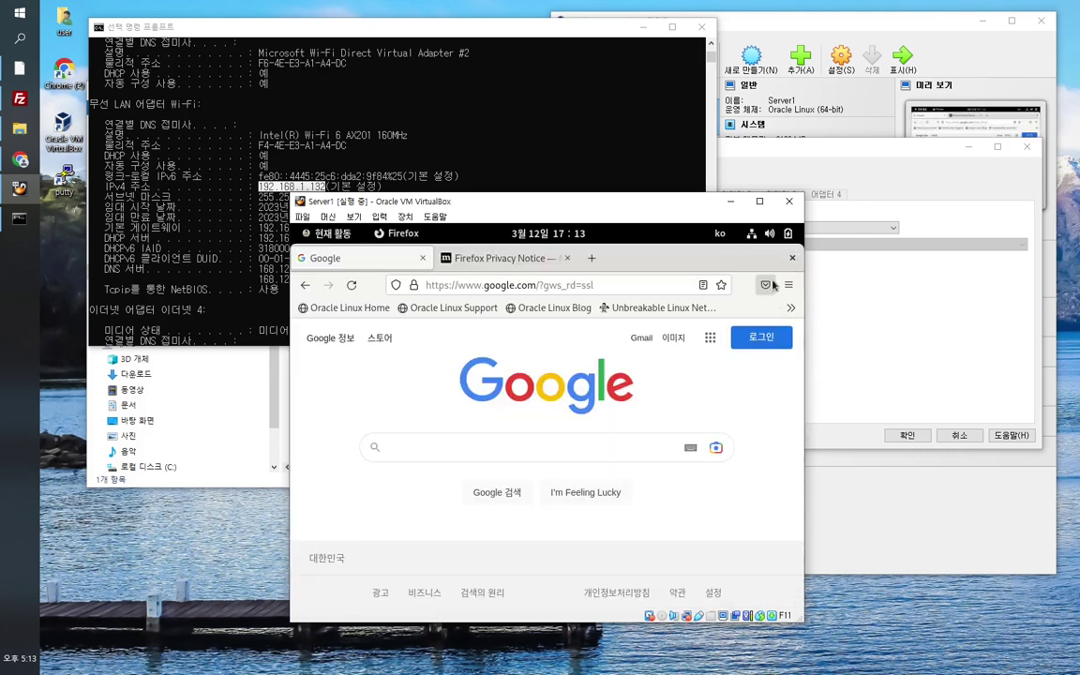
left_click(792, 258)
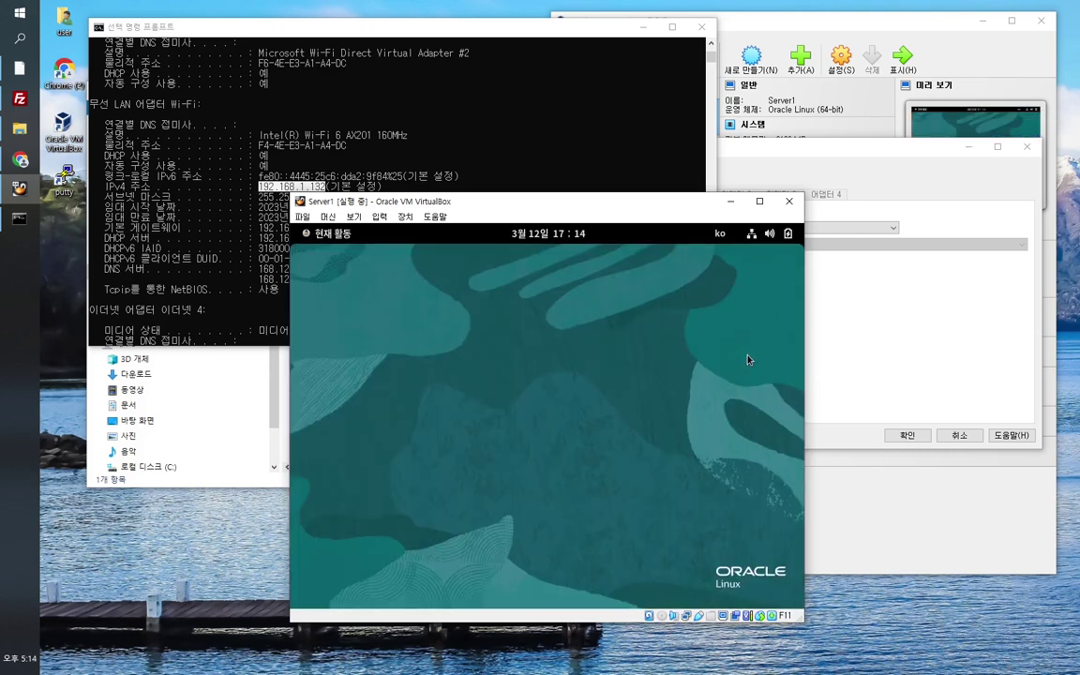
left_click(898, 171)
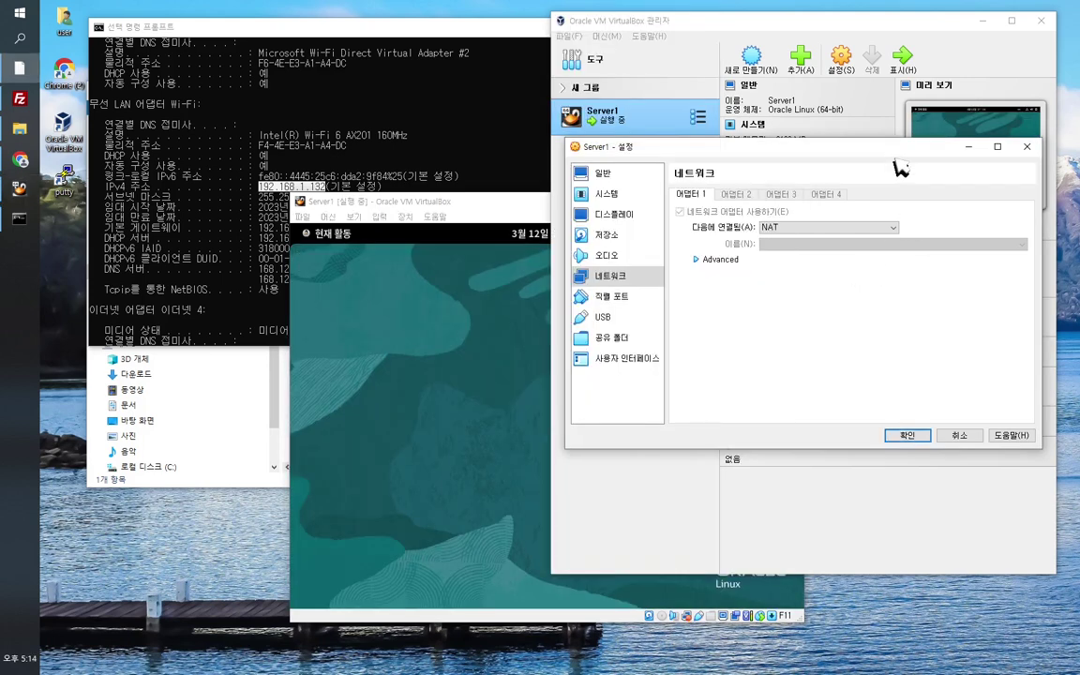
Step: Switch Adapter 1 to Bridged Adapter on Intel(R) Wi-Fi 6 AX201 160MHz, apply, and reopen to verify
left_click(805, 228)
left_click(808, 242)
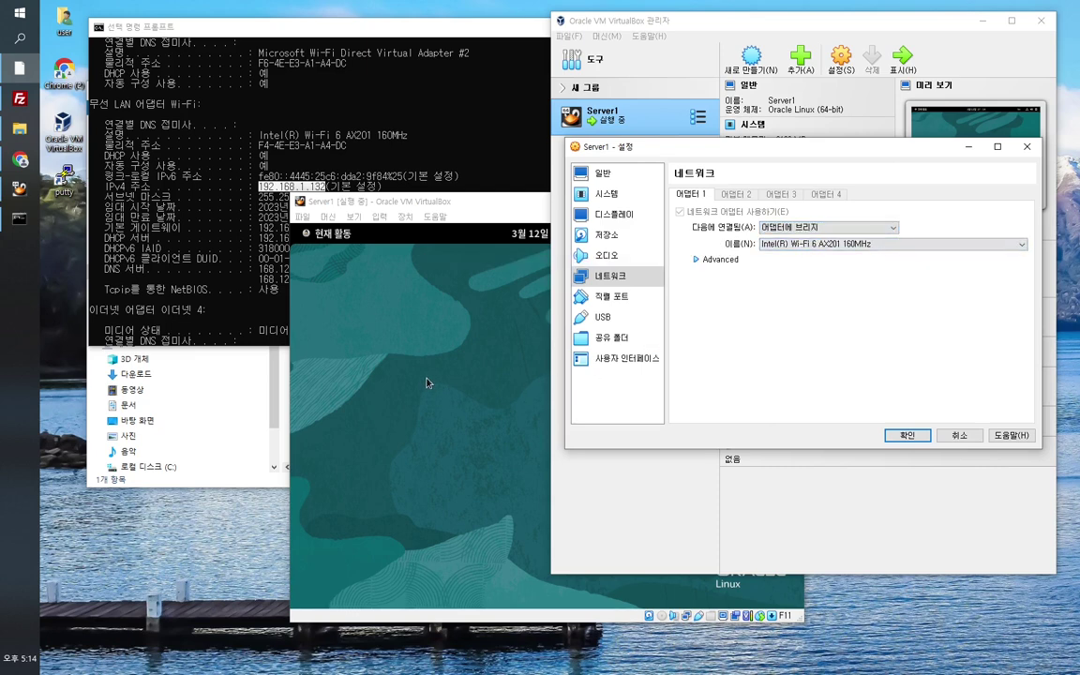
left_click(904, 437)
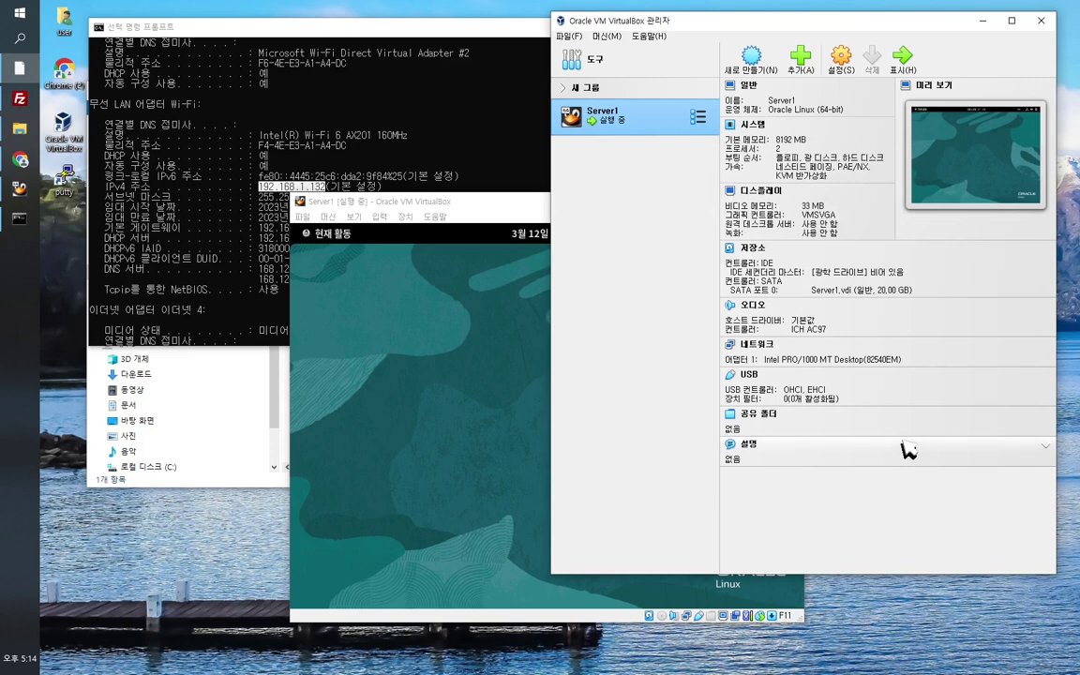
left_click(758, 345)
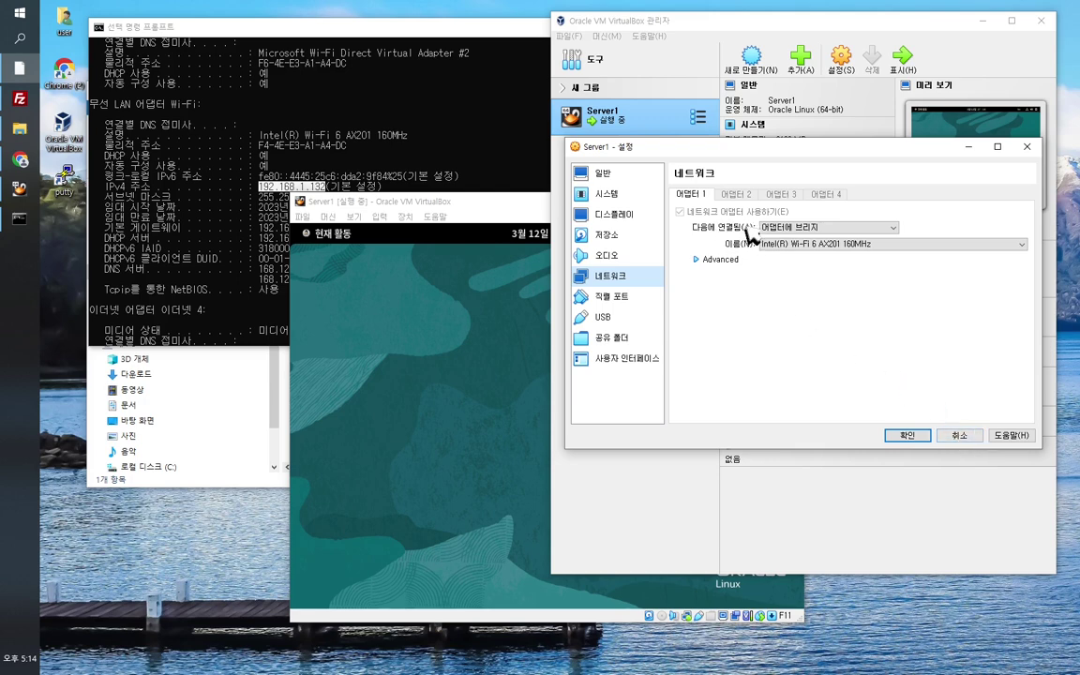
Step: Open a terminal in Server1 and run 'ip a ls', showing enp0s3 at 10.0.2.15/24
left_click(966, 442)
left_click(429, 286)
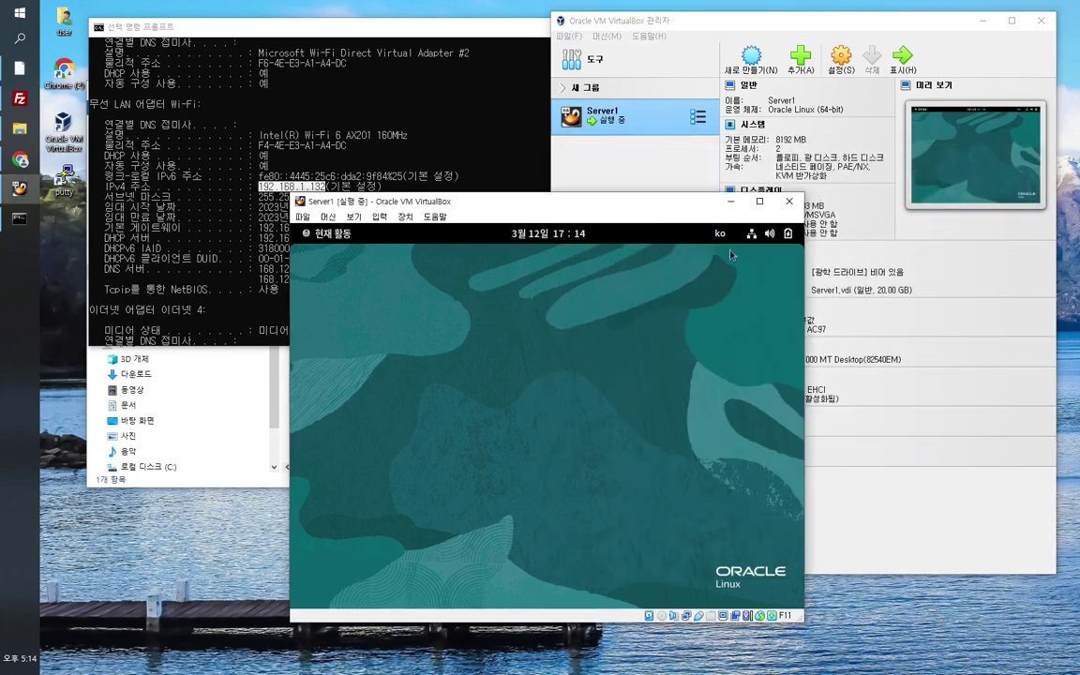
left_click(329, 237)
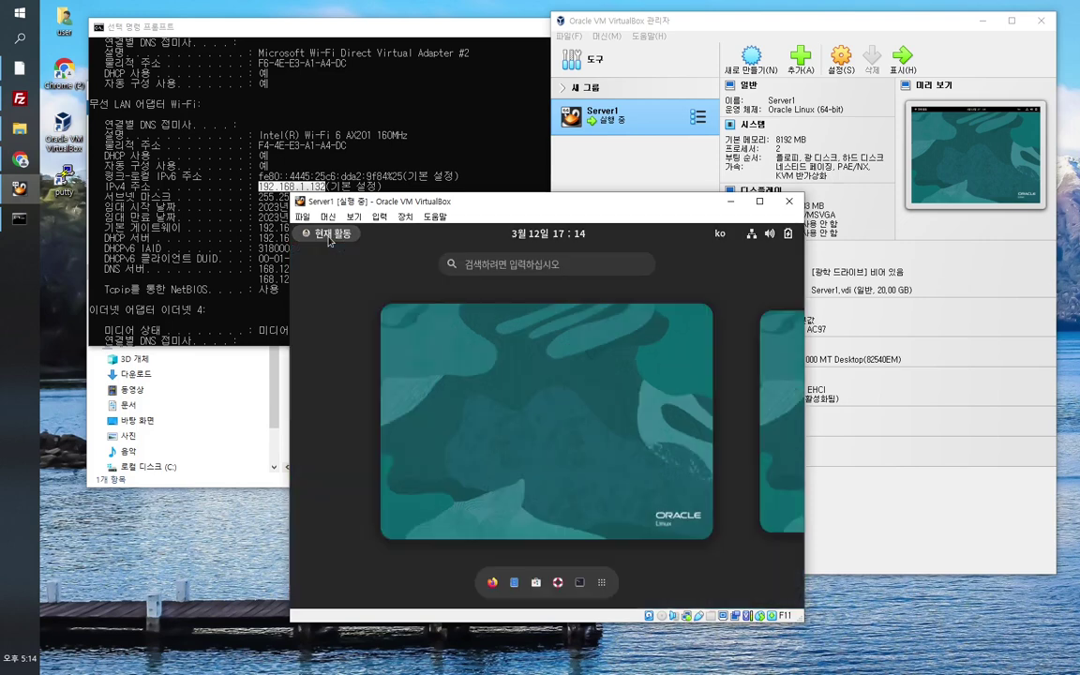
left_click(580, 583)
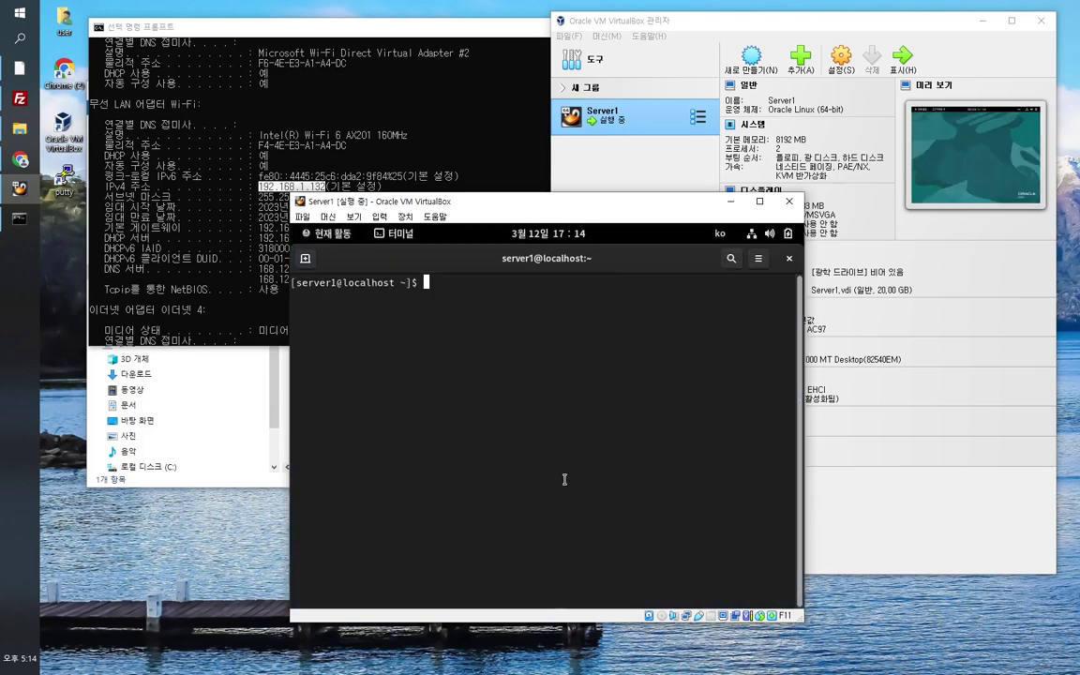
type("ip a l")
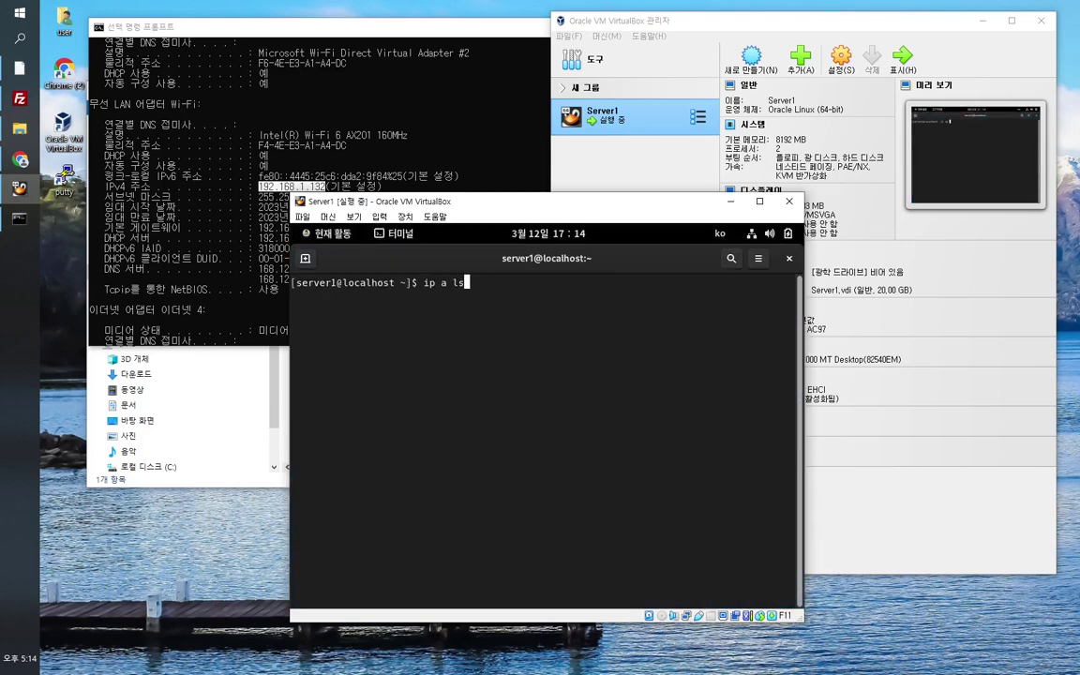
type("s")
key("Return")
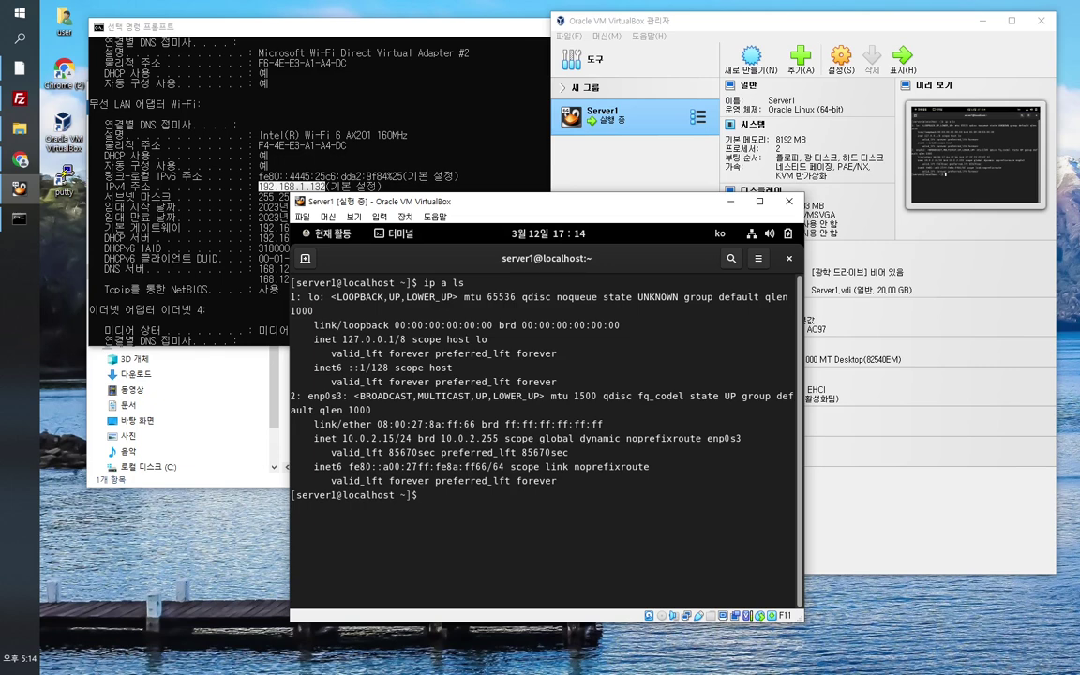
left_click(751, 234)
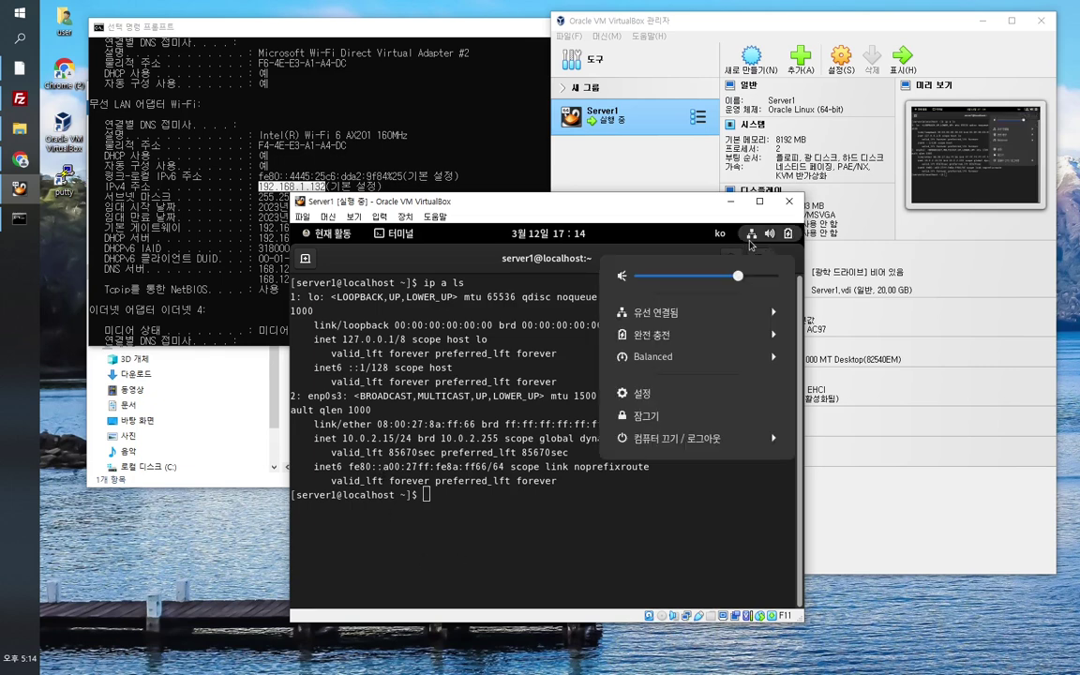
Step: Set wired IPv4 to Manual: 192.168.1.133, netmask 255.255.255.0, gateway 192.168.1.1, and apply
left_click(683, 395)
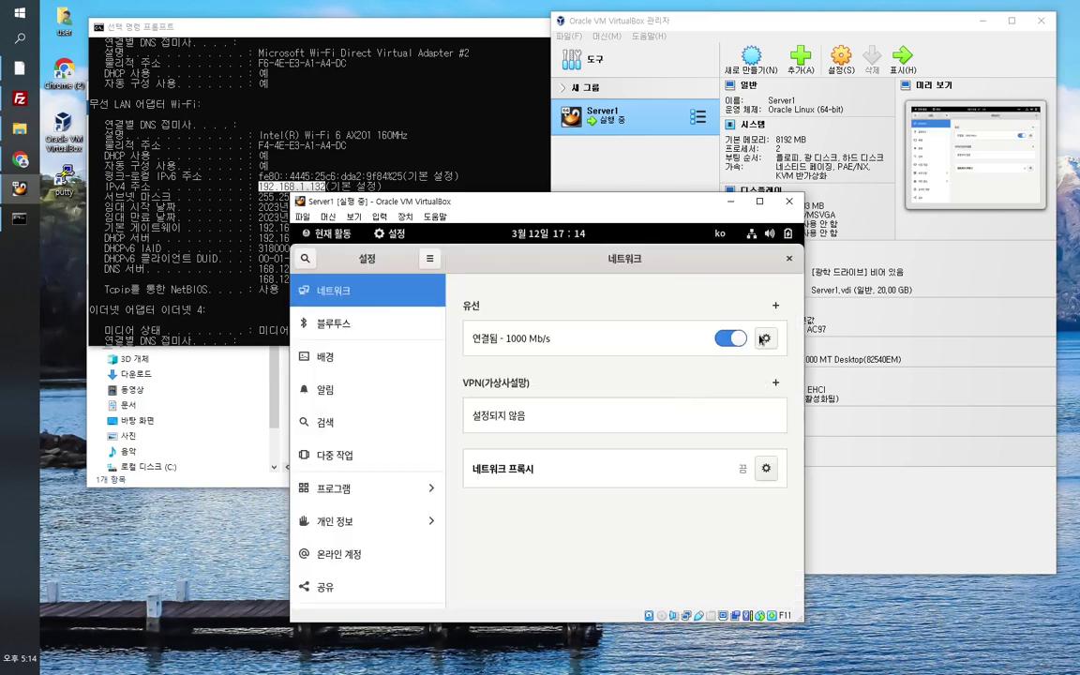
left_click(762, 339)
left_click(490, 298)
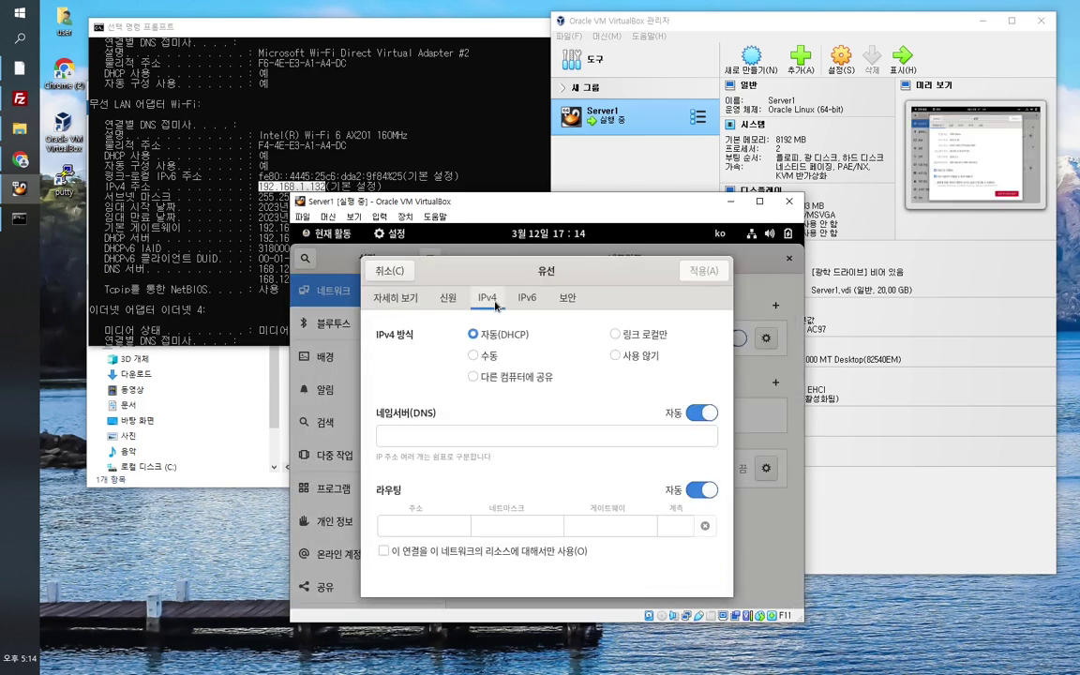
left_click(474, 356)
left_click(460, 448)
type("192.168.")
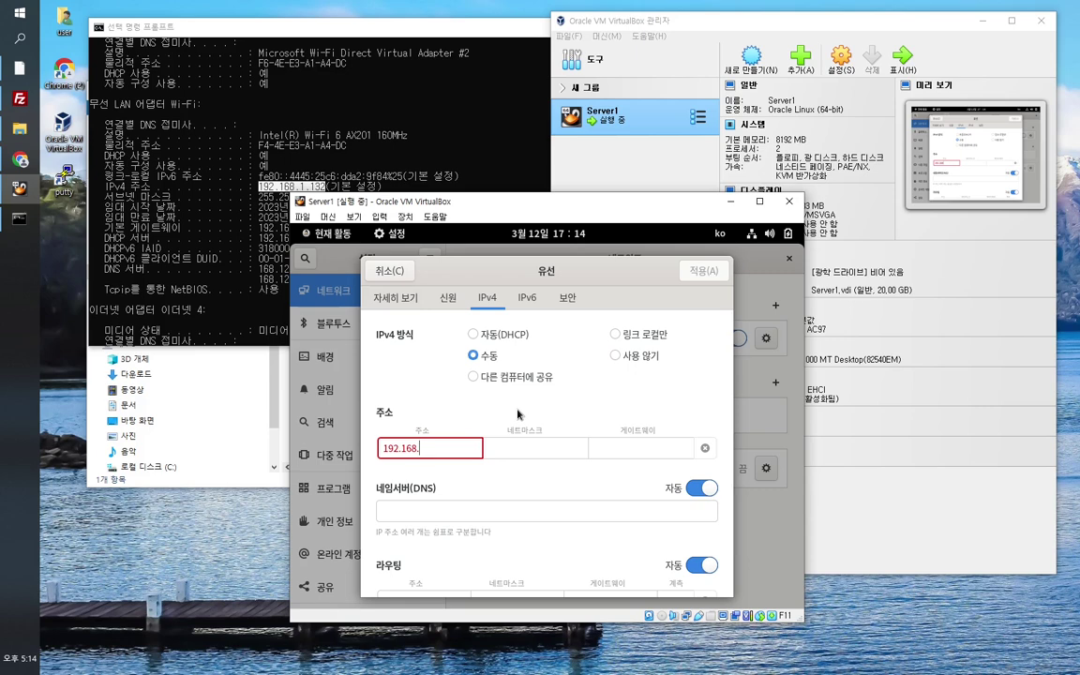
type("1.133")
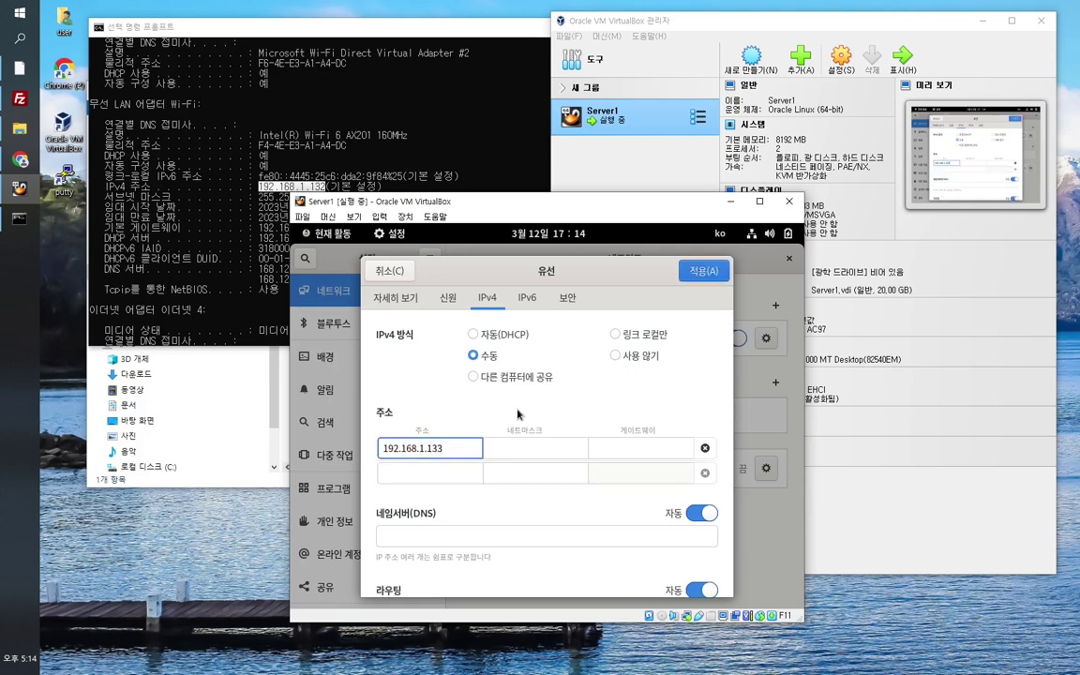
left_click(545, 452)
type("25")
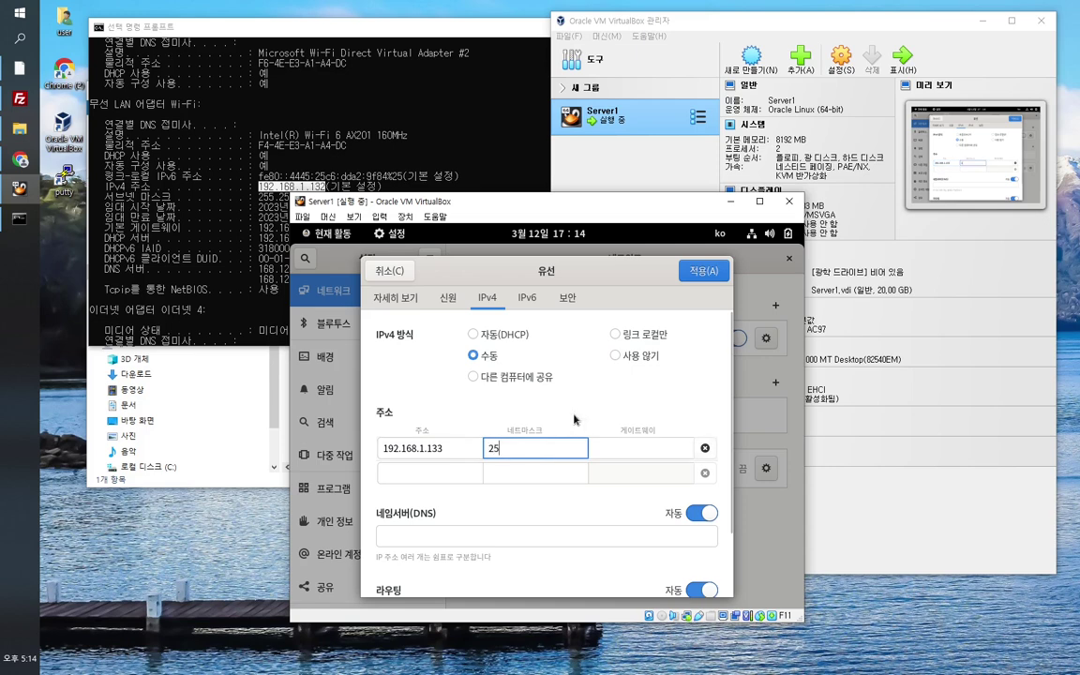
type("5.255.255.0")
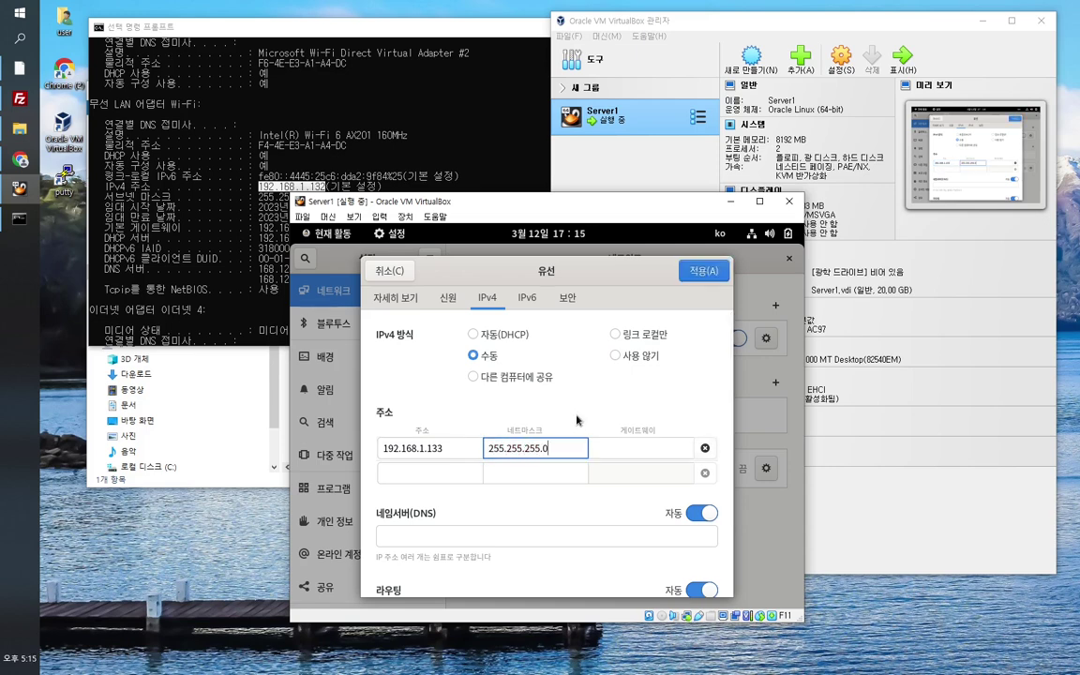
left_click(622, 447)
type("192.168.1.1")
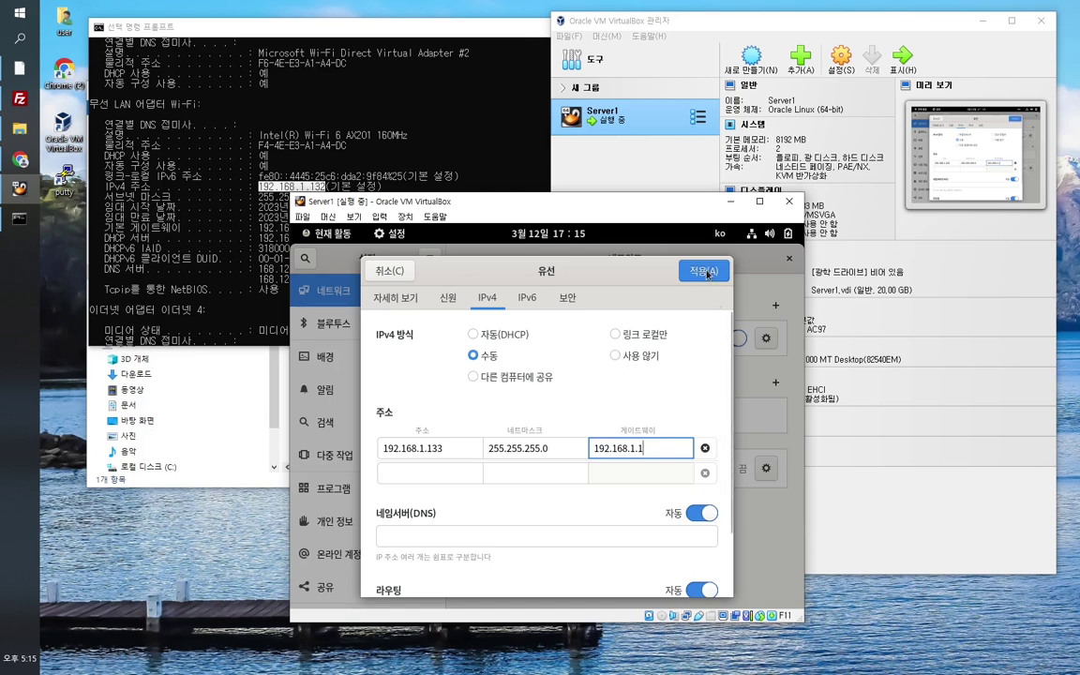
left_click(704, 271)
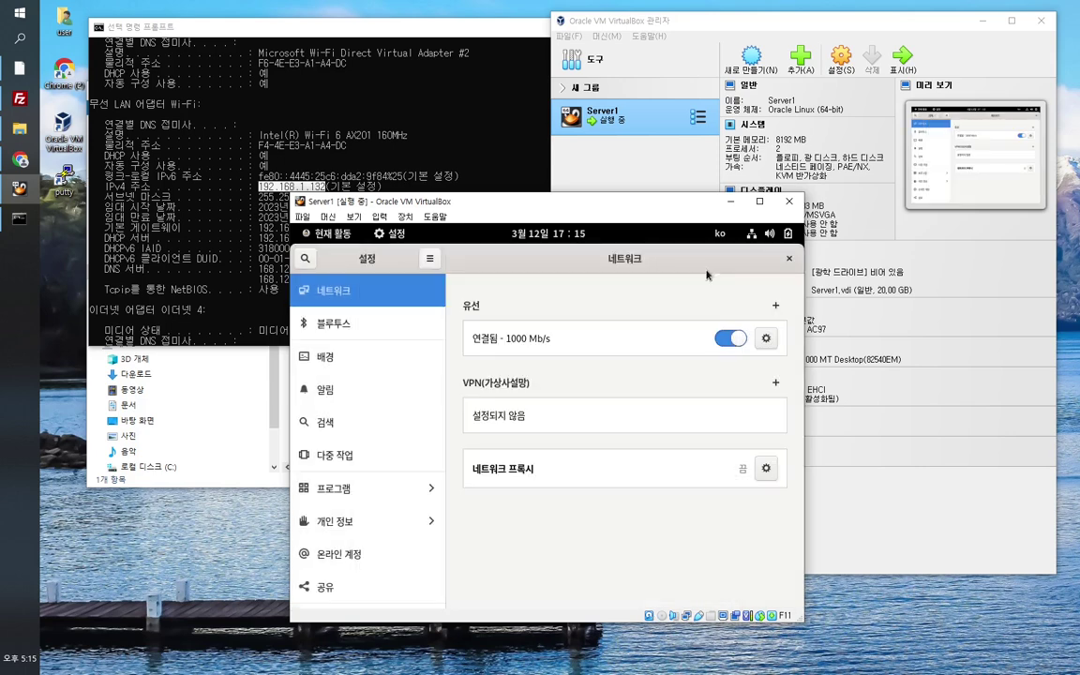
Step: Toggle the wired connection off and on, then rerun 'ip a ls' in the guest terminal
left_click(734, 340)
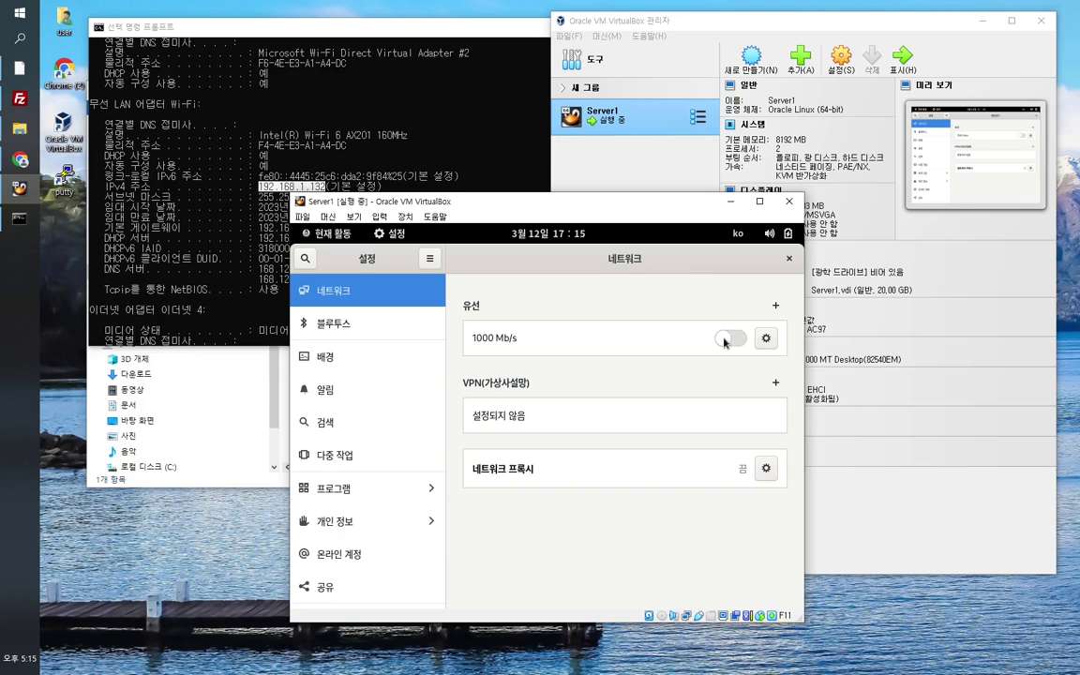
left_click(728, 340)
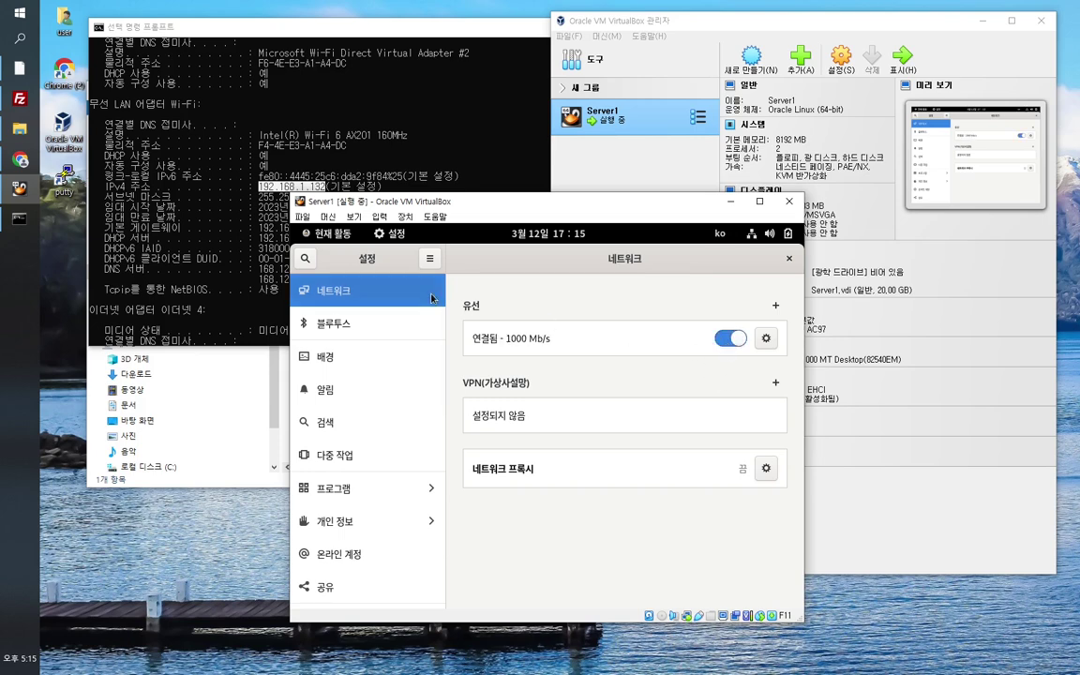
left_click(339, 238)
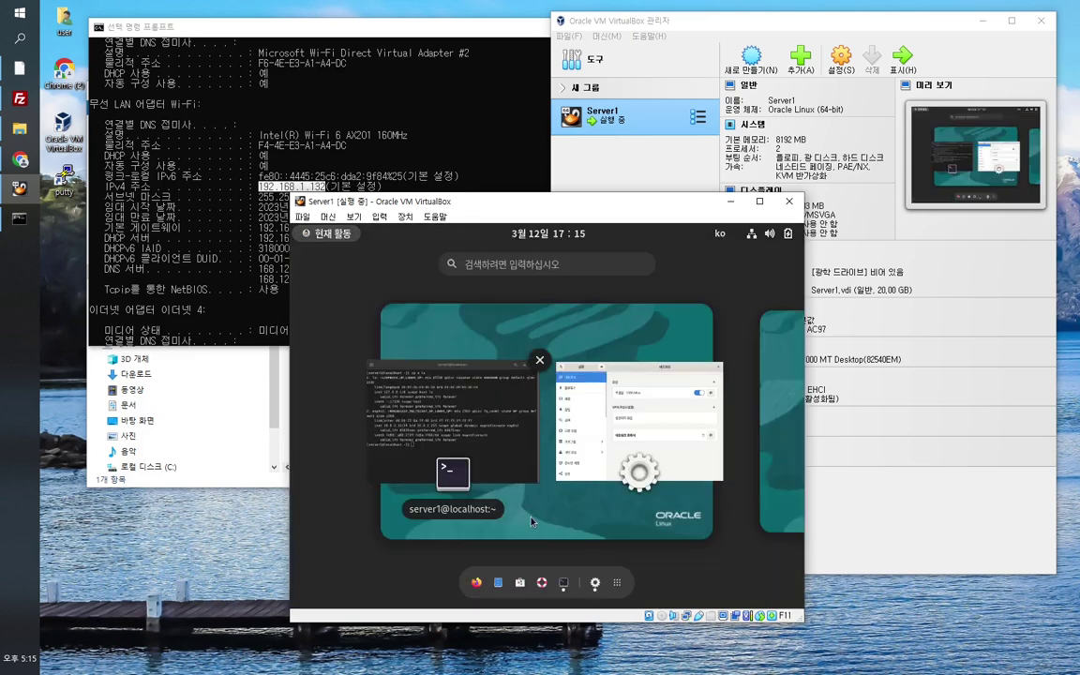
left_click(479, 434)
key("Return")
key("Return")
key("Return")
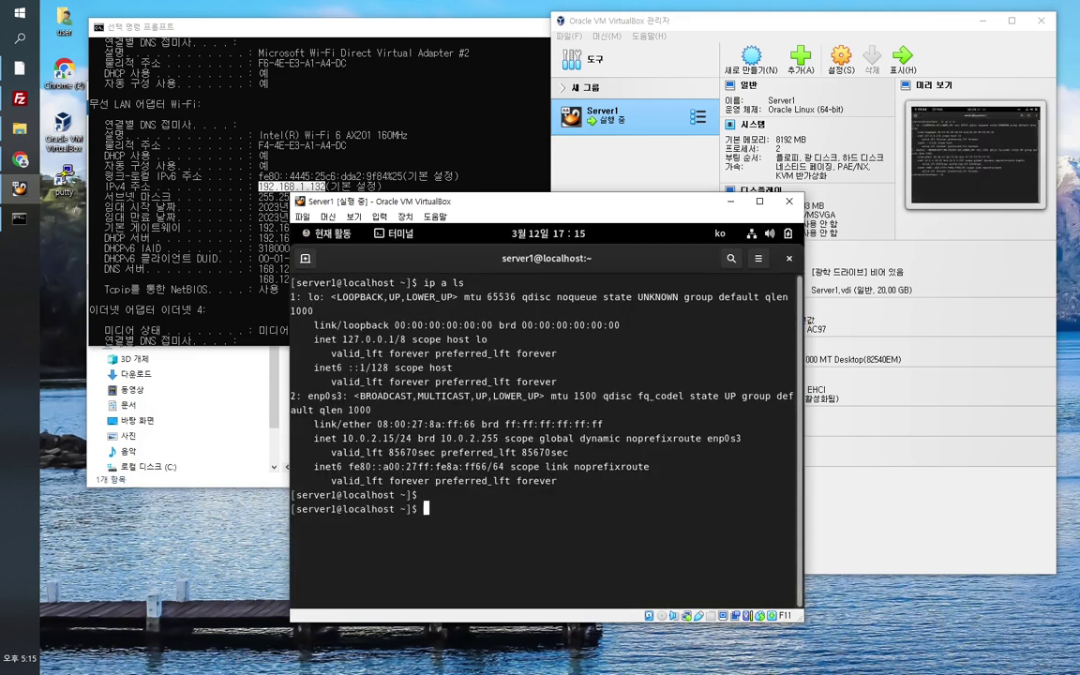
type("ip a ls")
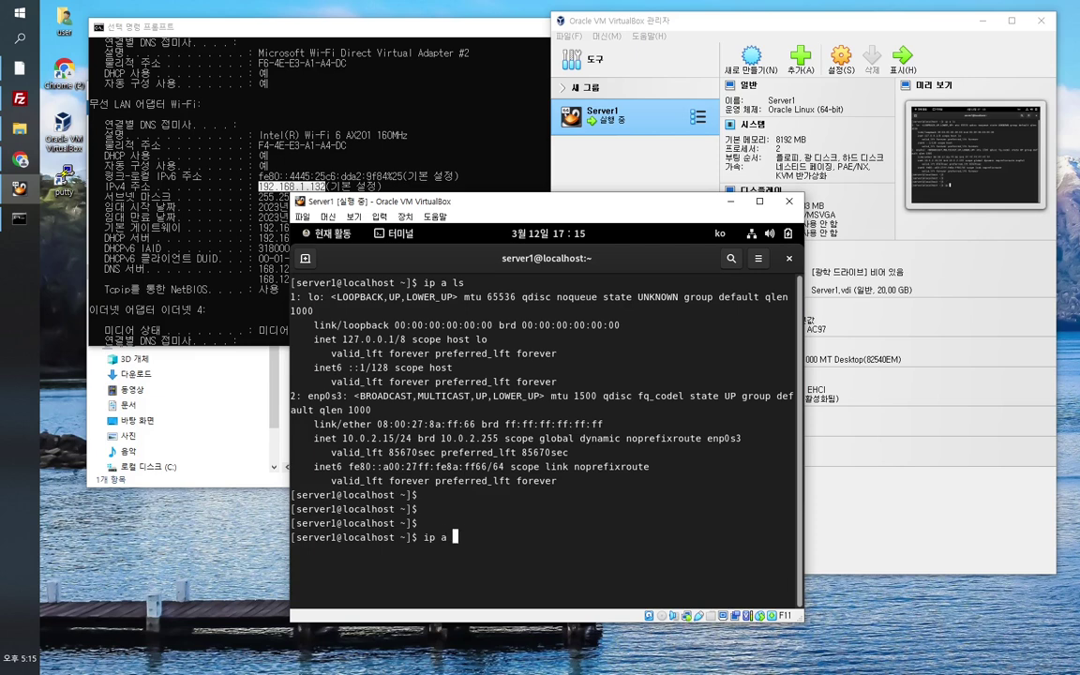
key("Return")
key("Return")
key("Return")
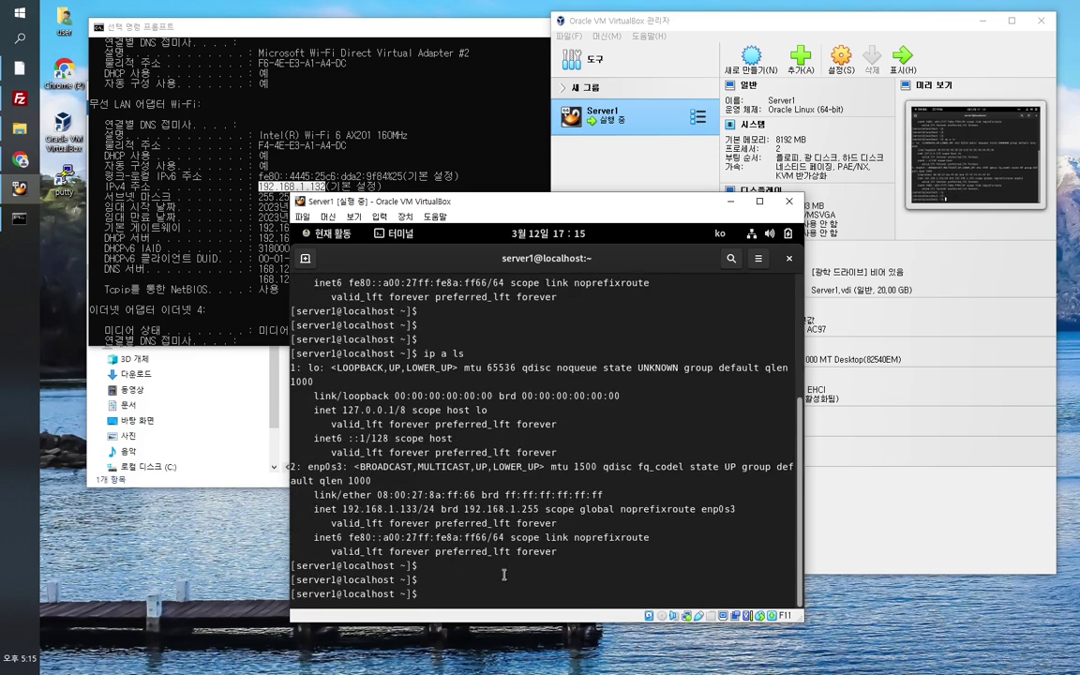
Step: From Server1's terminal, ping the Windows host at 192.168.1.132, then stop it
key("Return")
key("Return")
type("ping 192.")
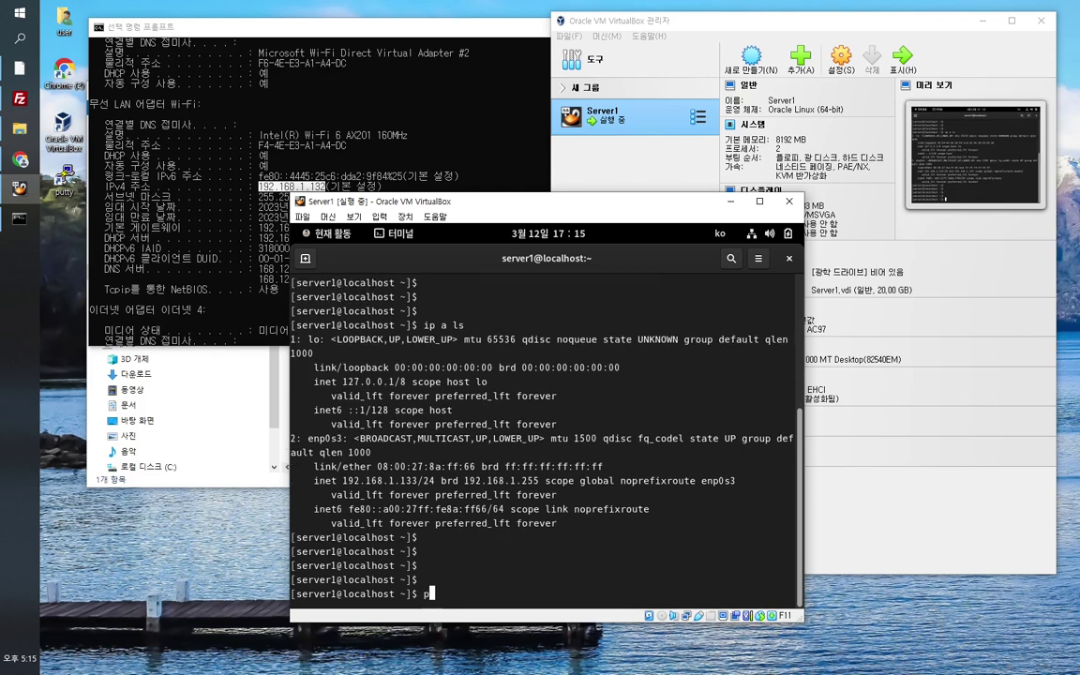
type("168.1.132")
key("Return")
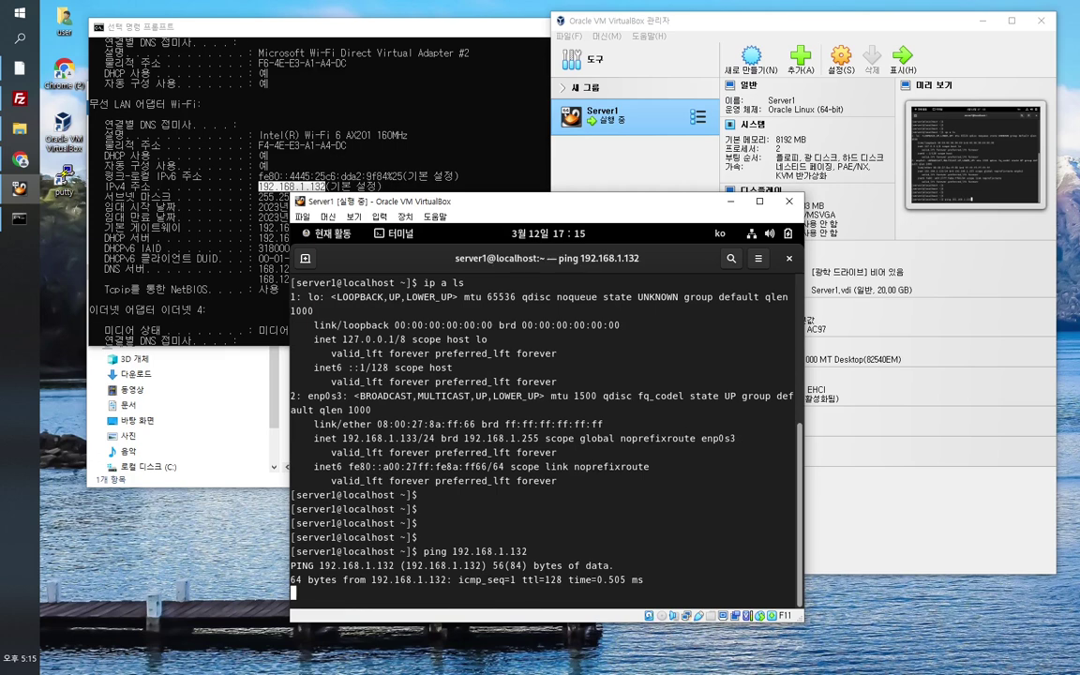
key("ctrl+c")
key("Return")
key("Return")
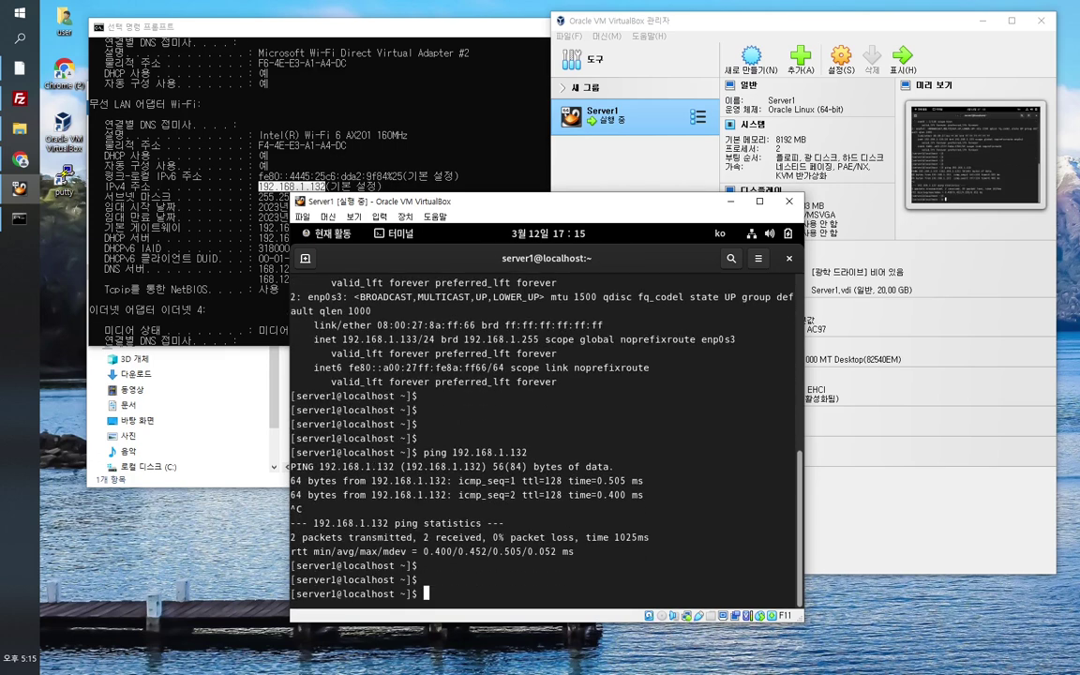
Step: From the host Command Prompt, ping Server1 at 192.168.1.133 and return to its console
left_click(431, 161)
key("Return")
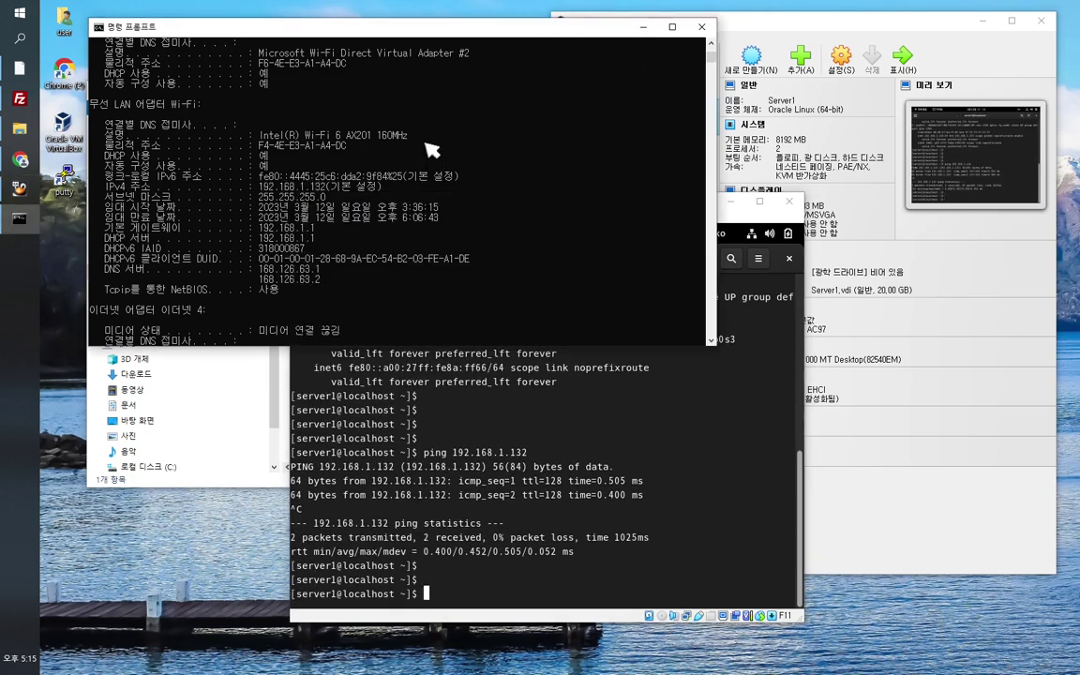
key("Return")
type("ping 192.16")
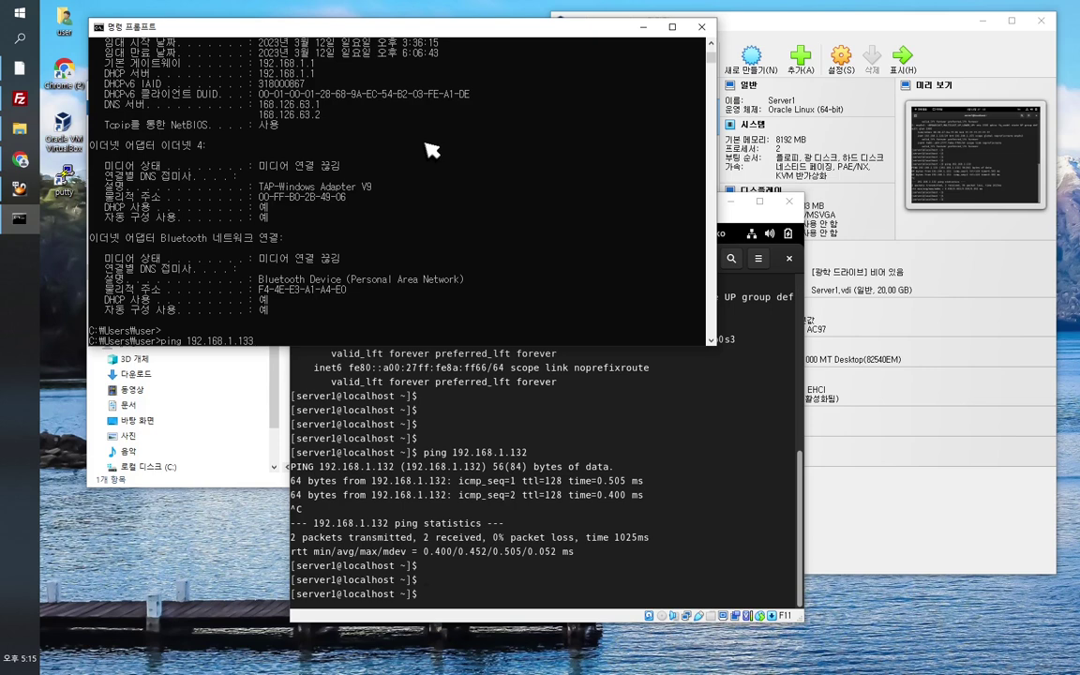
type("8.1.133")
key("Return")
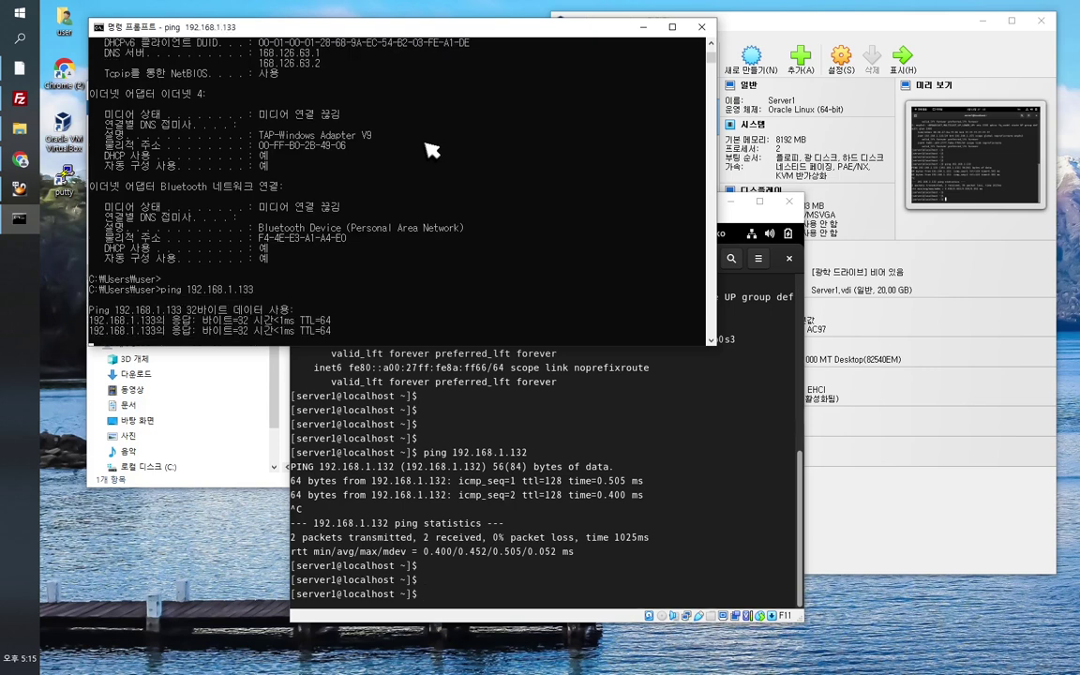
key("ctrl+c")
key("Return")
key("Return")
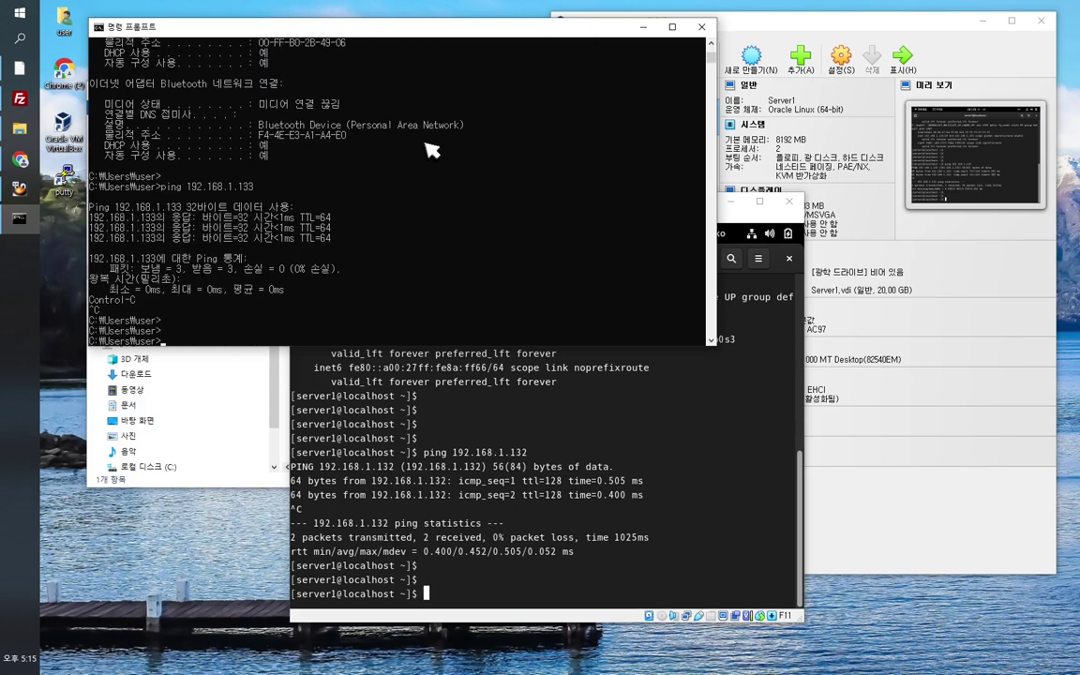
key("alt+Tab")
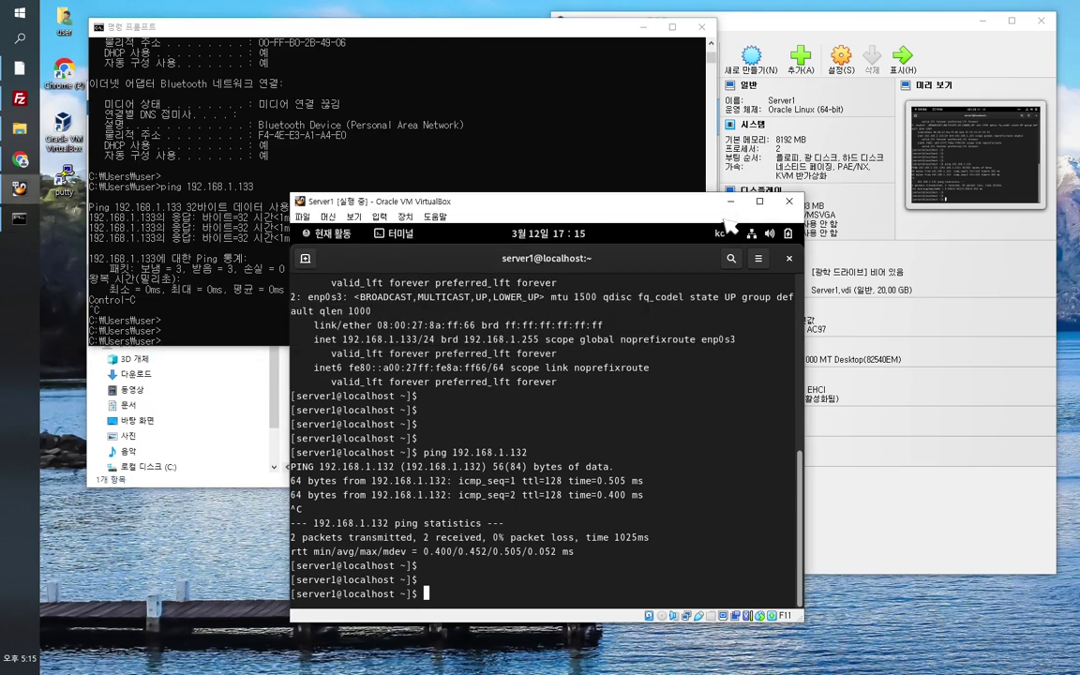
left_click(794, 39)
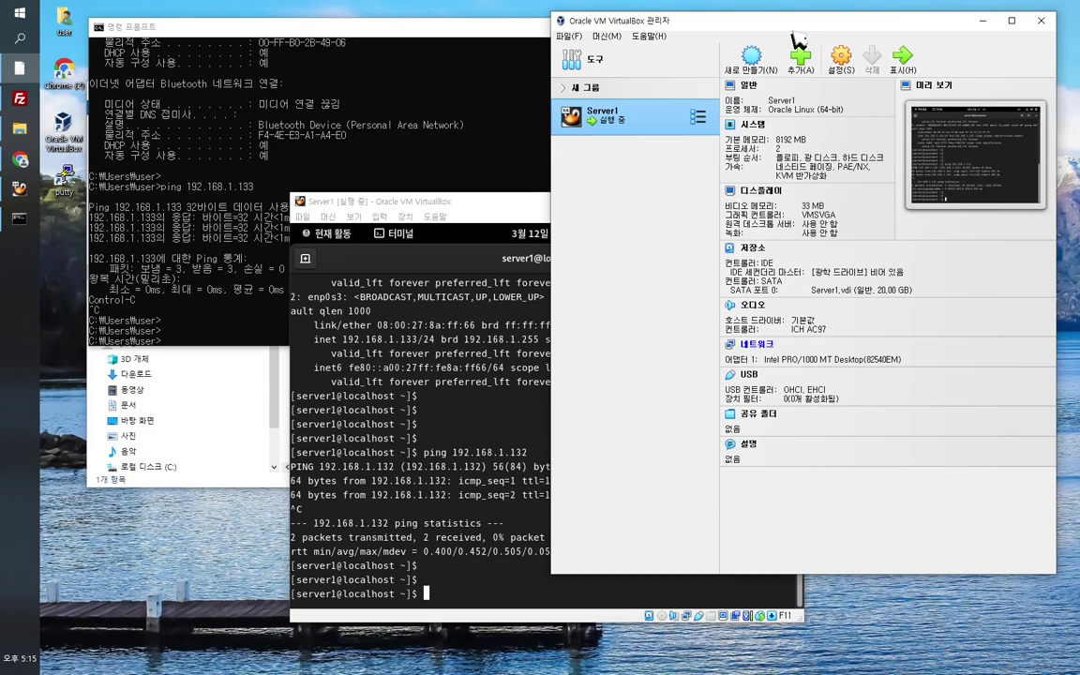
left_click(476, 213)
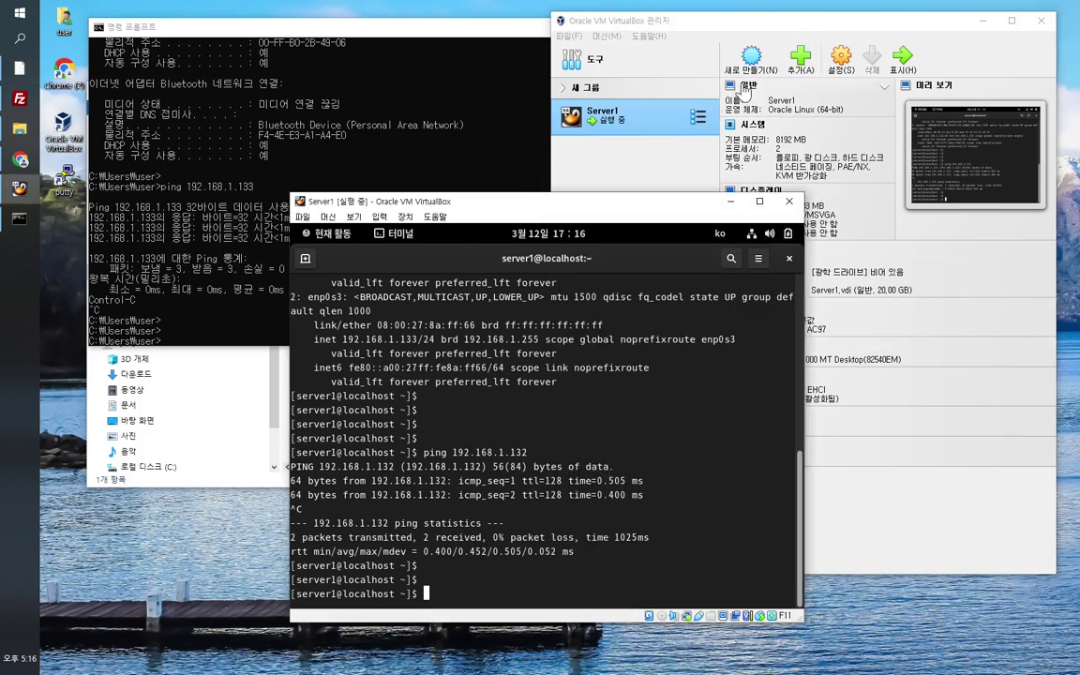
left_click(723, 52)
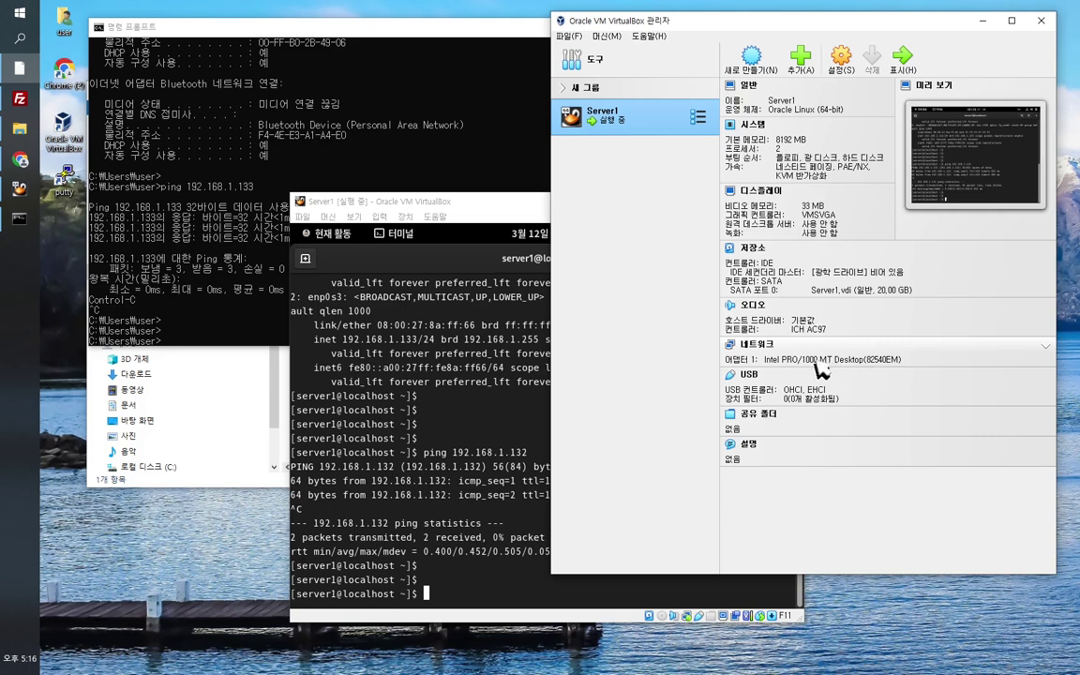
left_click(765, 347)
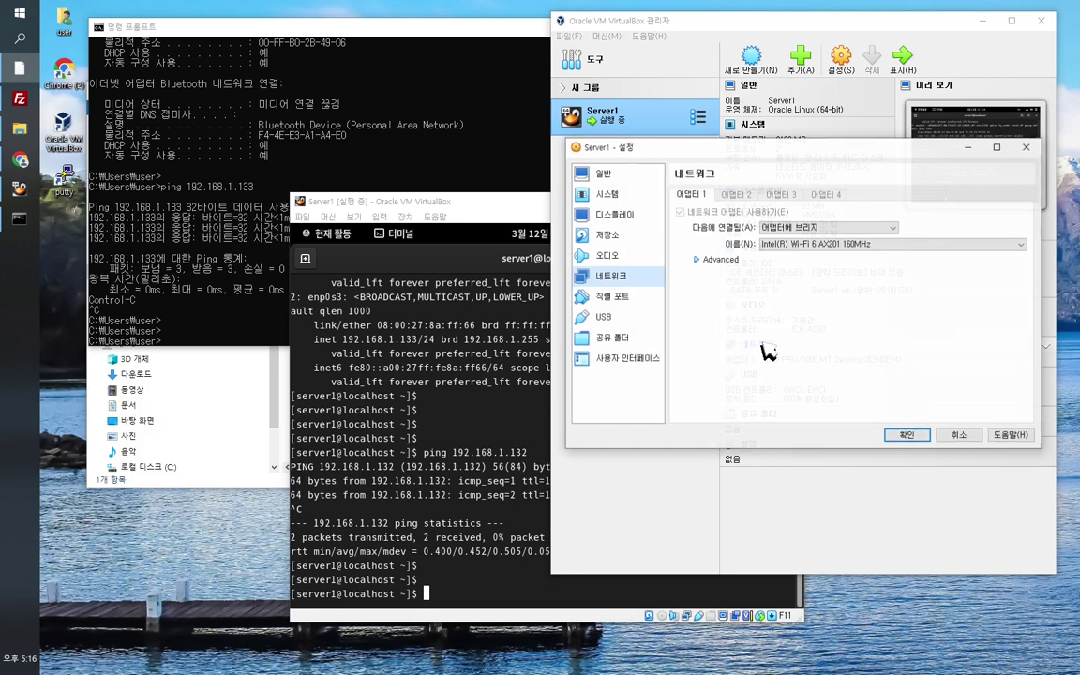
left_click(821, 229)
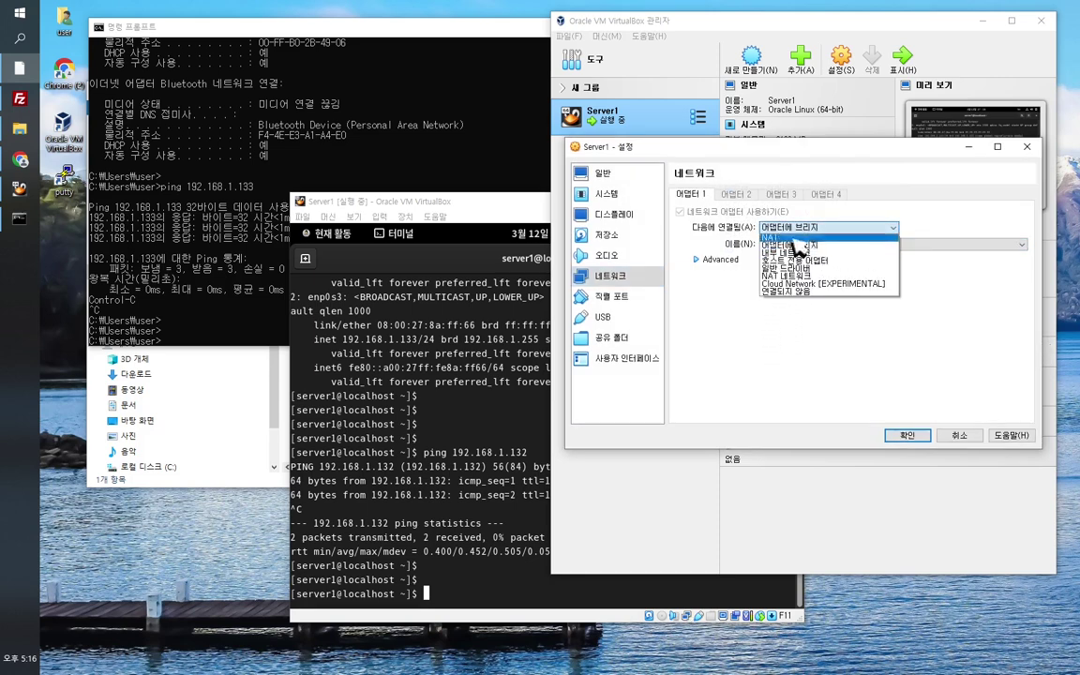
left_click(807, 246)
left_click(908, 436)
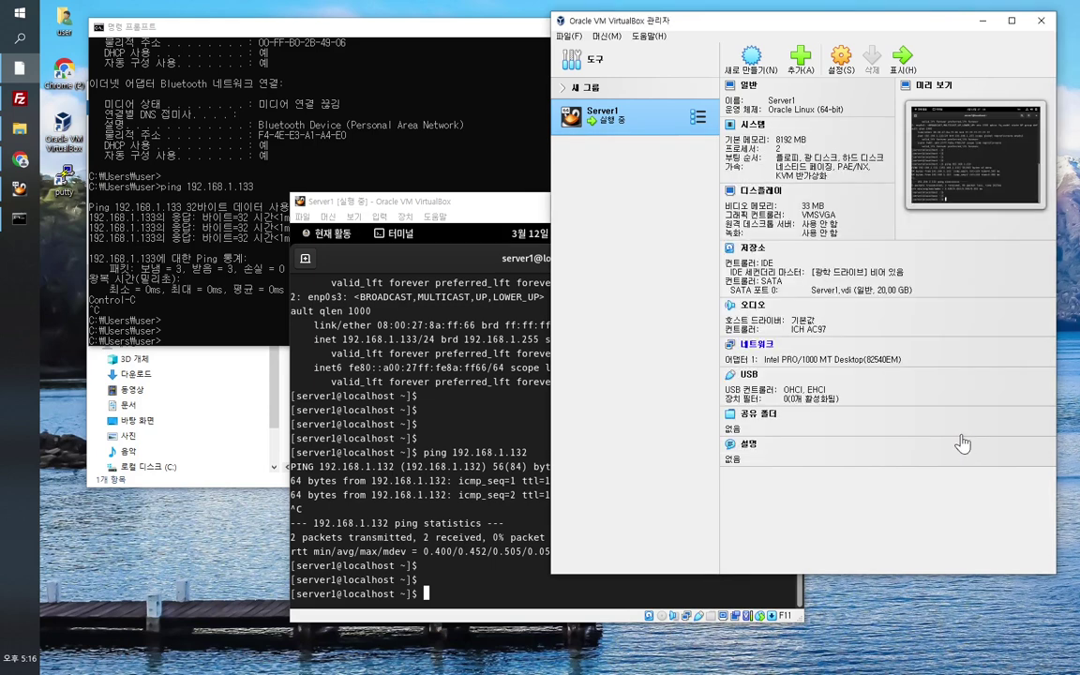
left_click(531, 543)
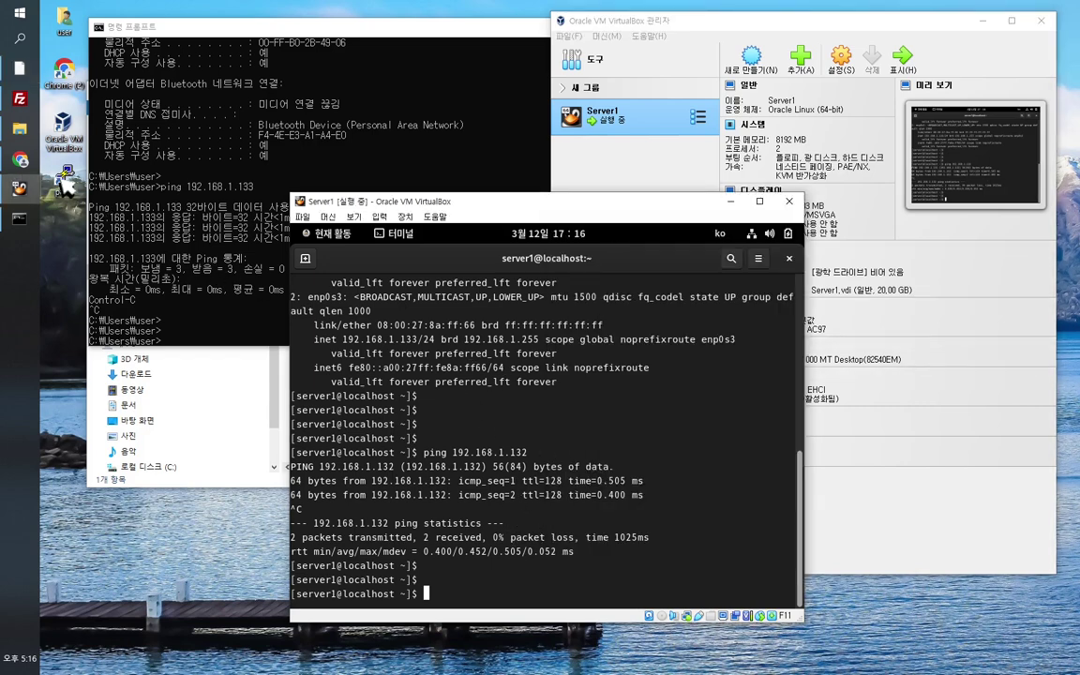
mouse_move(16, 110)
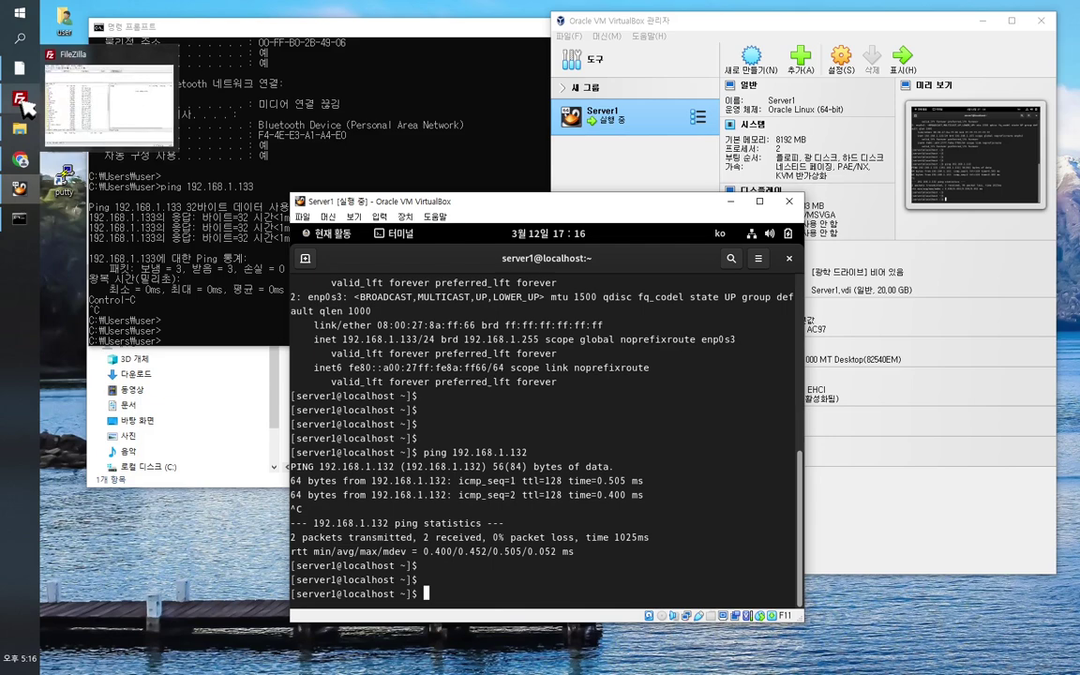
Step: Quick-connect FileZilla to host 192.168.1.133, port 22, with Server1's username and password
left_click(21, 101)
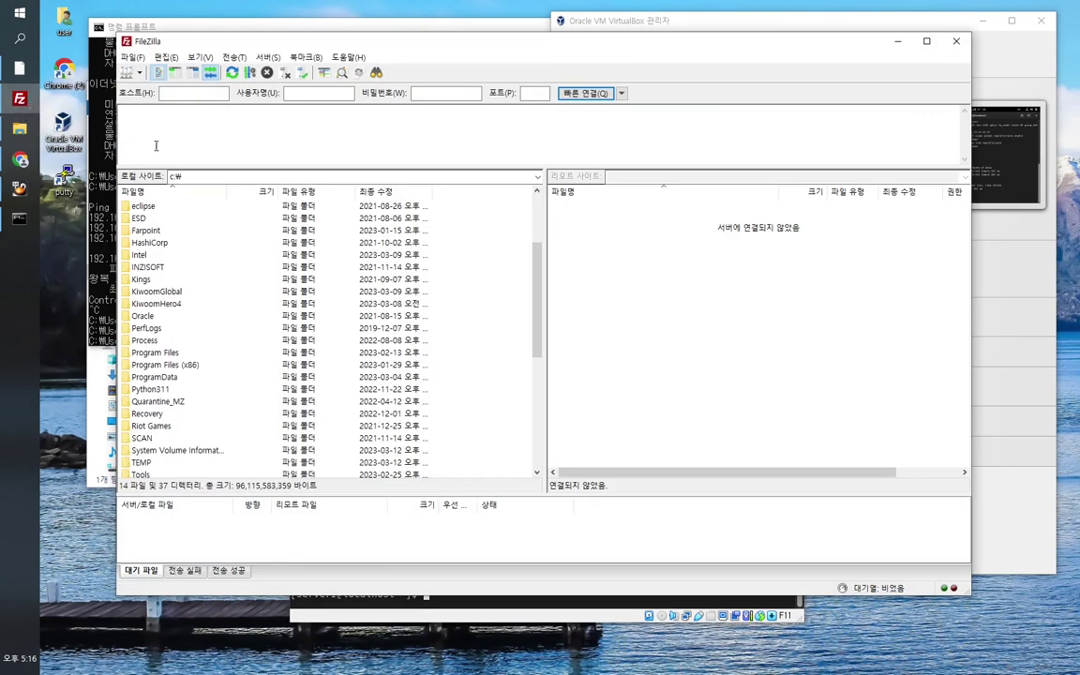
left_click(176, 94)
type("19")
type("56789")
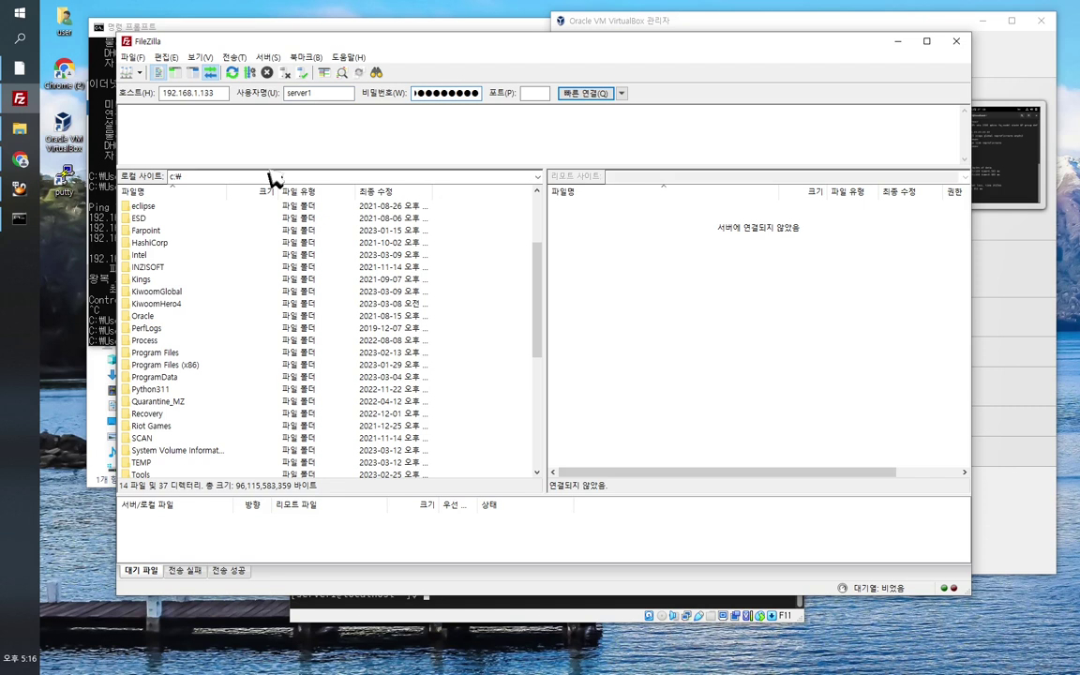
type("22")
left_click_drag(633, 56, 582, 41)
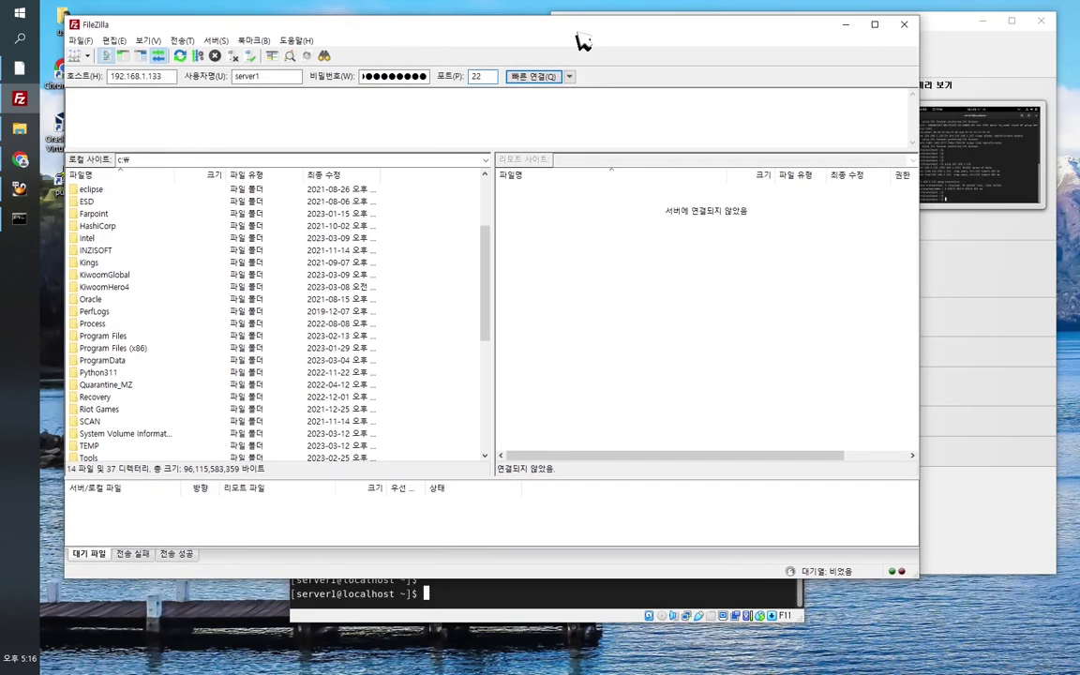
left_click(533, 77)
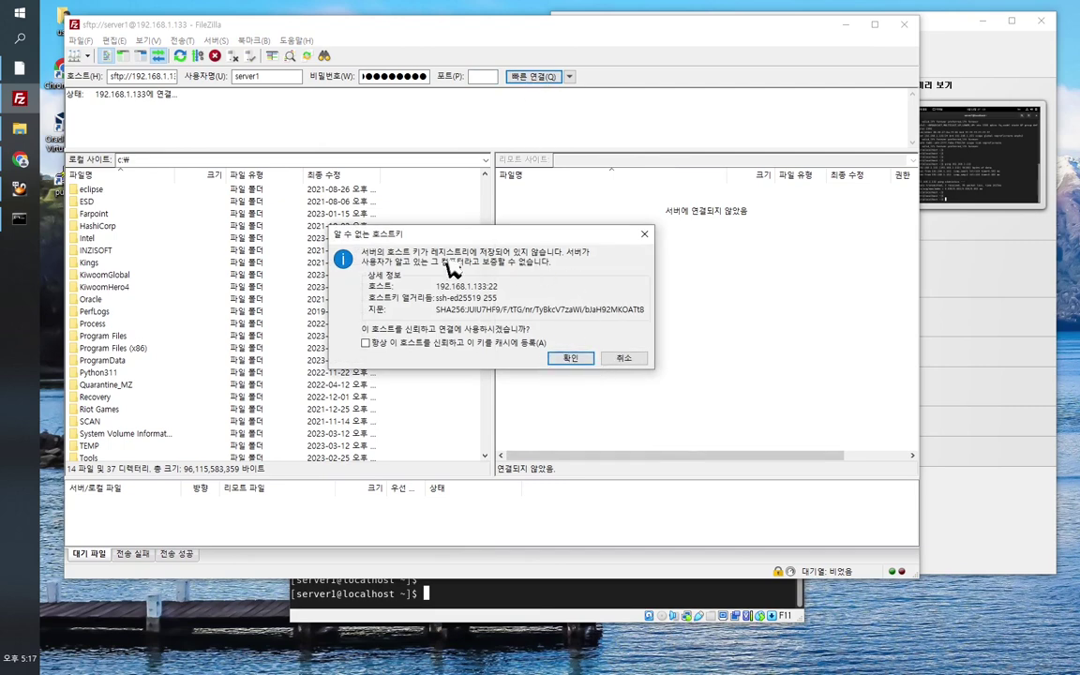
Step: Trust the host key so /home/server1 is listed, then minimize FileZilla beside the console
left_click(574, 359)
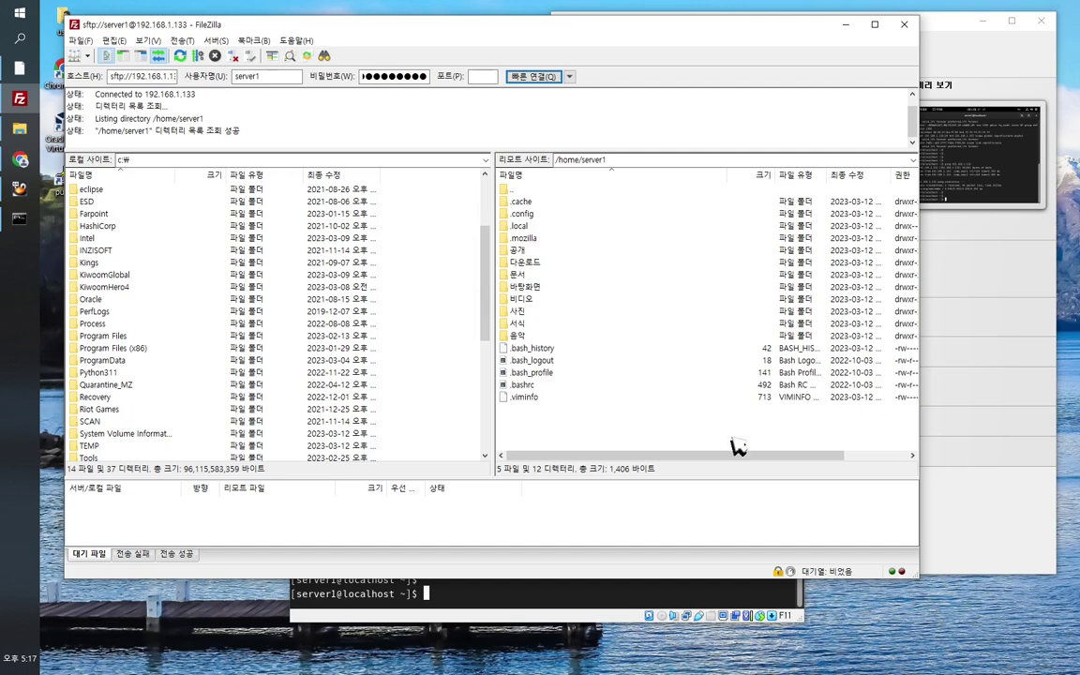
left_click(563, 591)
left_click_drag(558, 201, 765, 224)
left_click(608, 34)
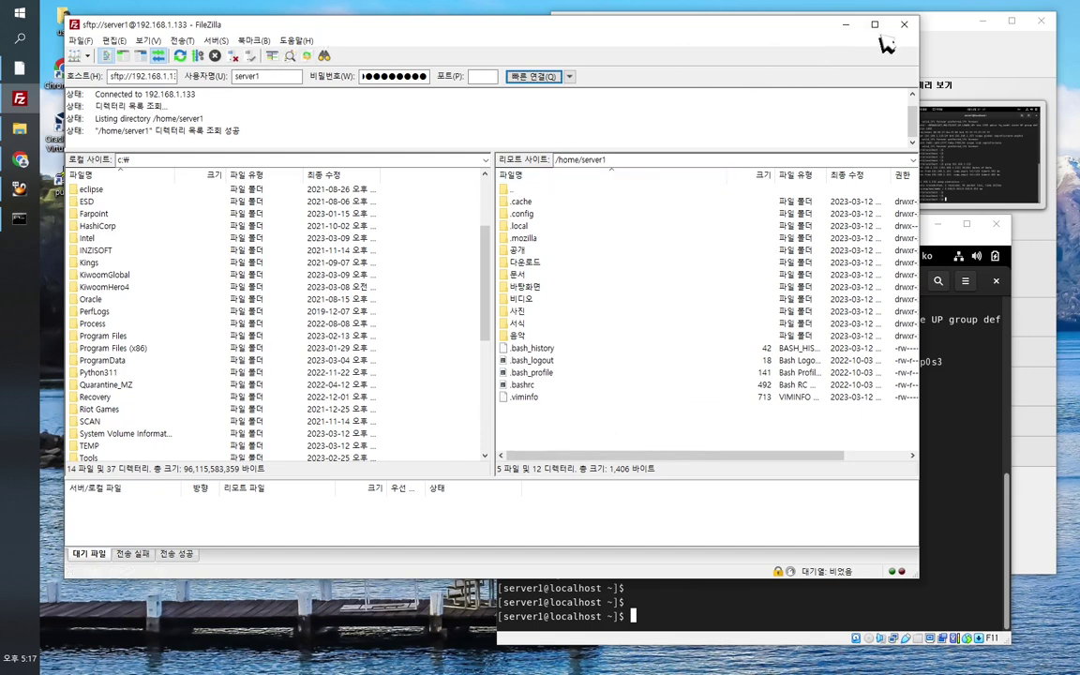
left_click(845, 25)
left_click_drag(696, 225, 681, 206)
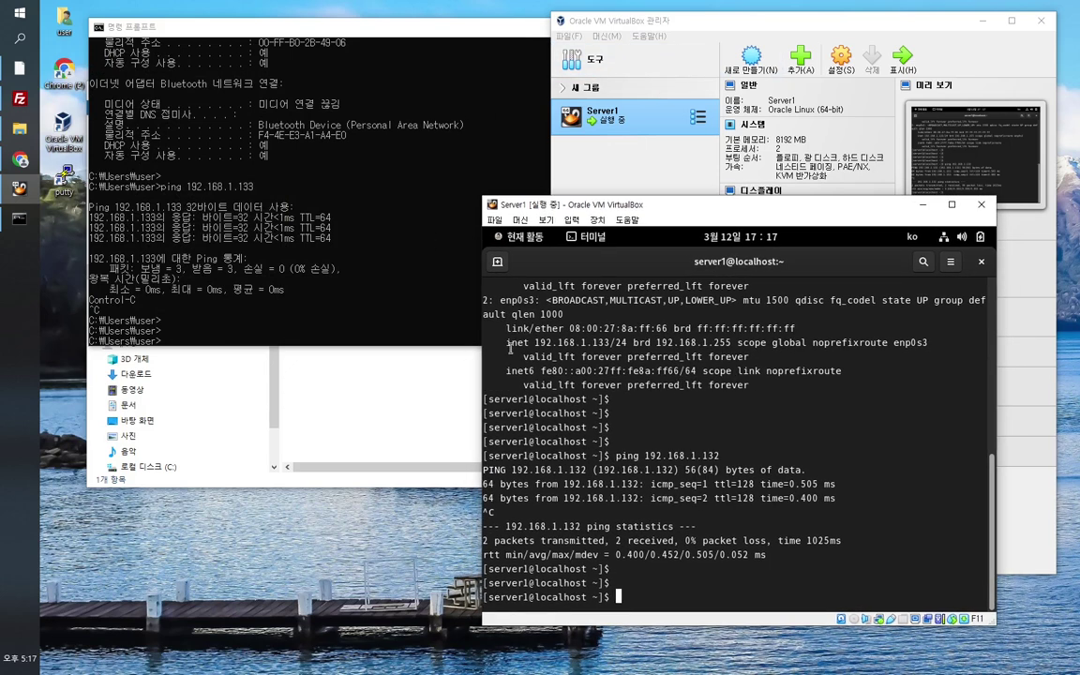
Step: Open a PuTTY SSH session to 192.168.1.133, accept the host key, and log in as server1
left_click(73, 185)
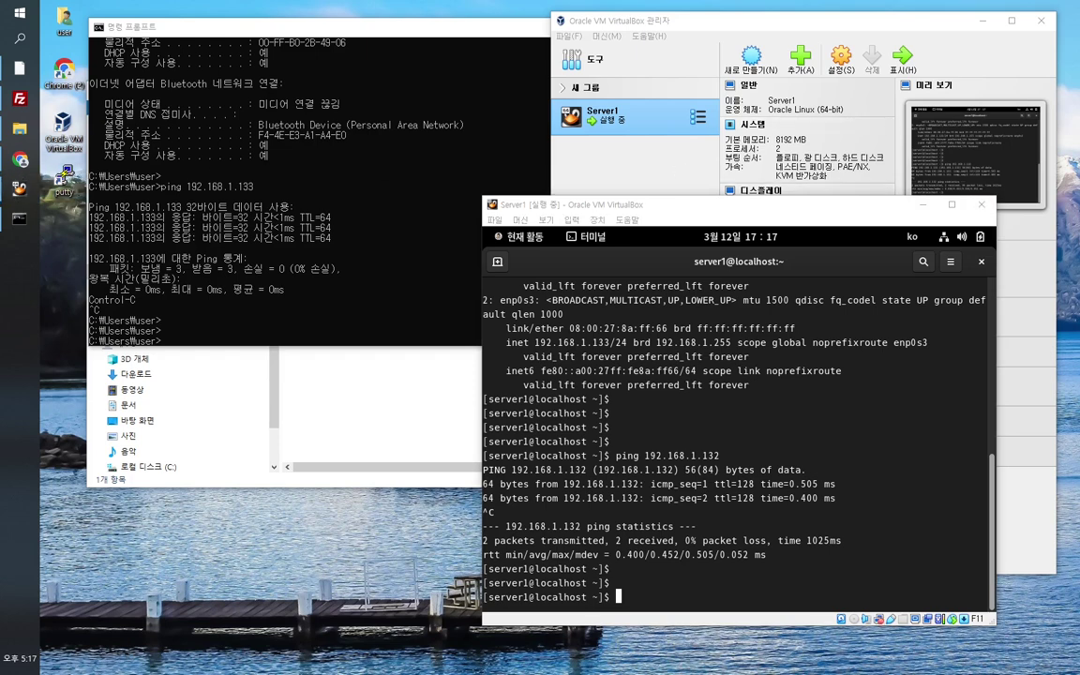
left_click_drag(1027, 640, 322, 223)
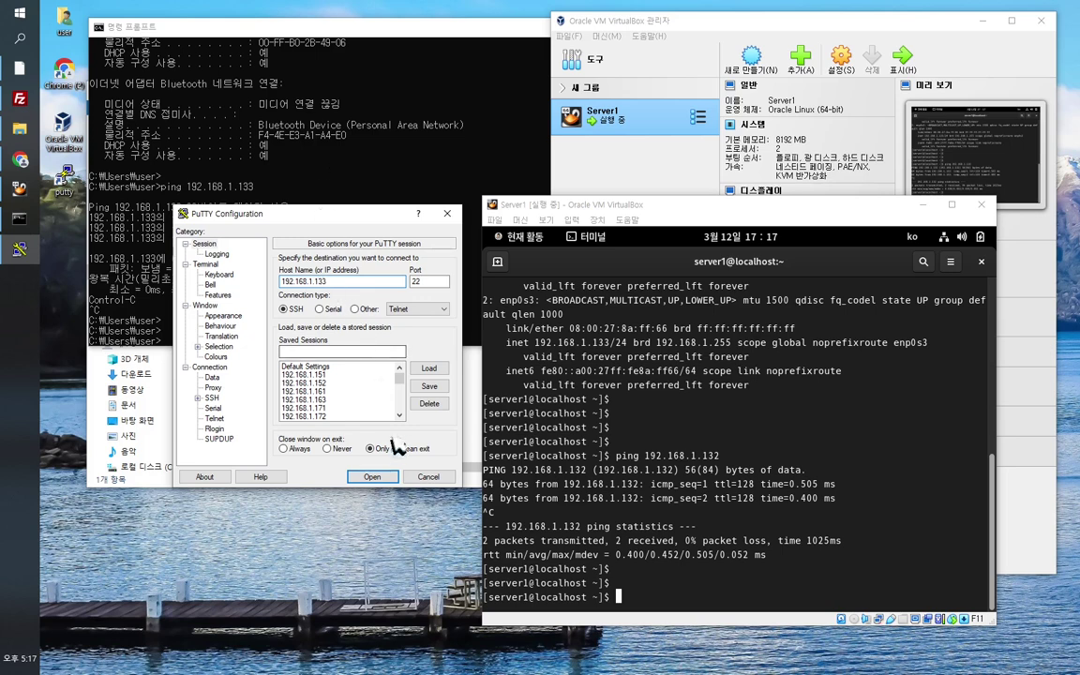
left_click(387, 479)
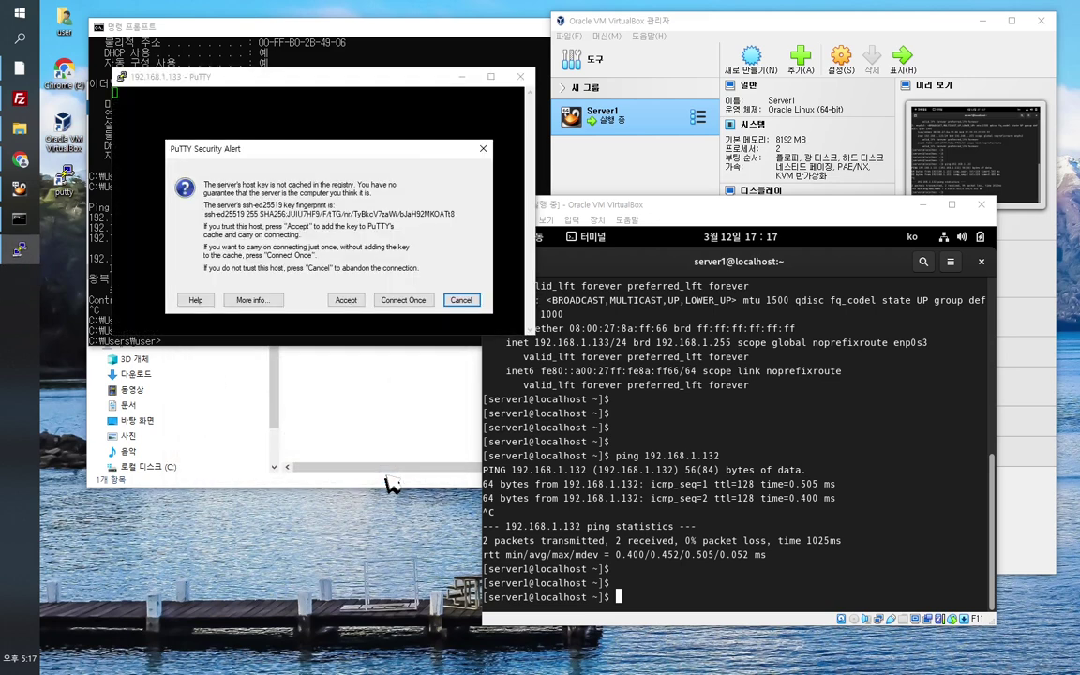
left_click(345, 300)
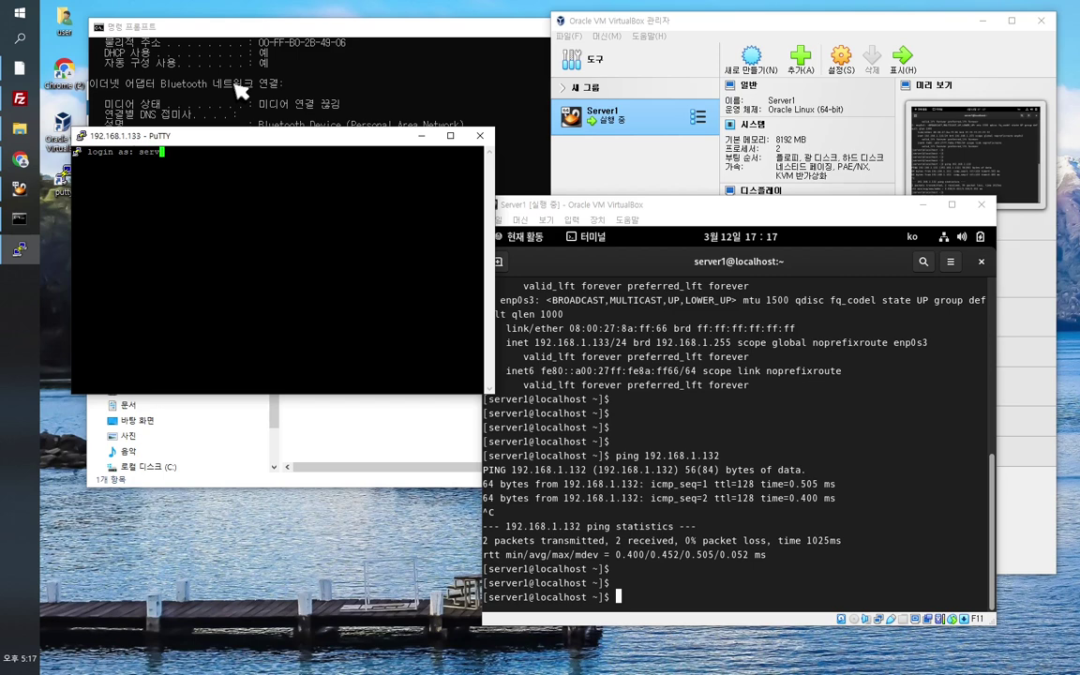
key("Return")
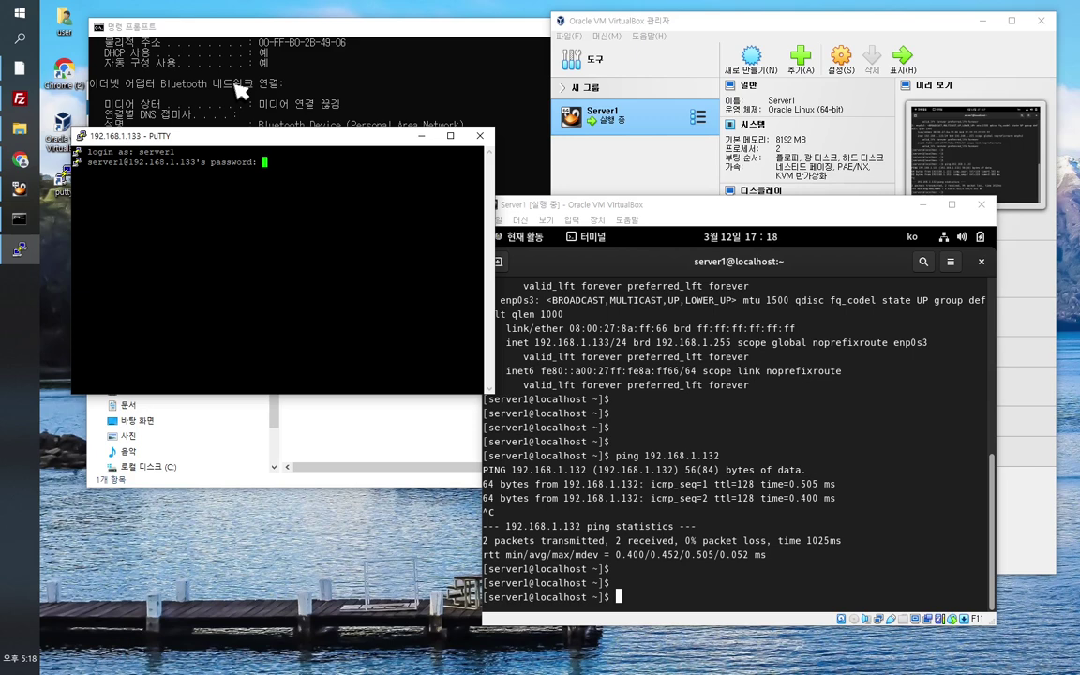
key("Return")
key("Return")
key("Return")
key("Return")
key("Return")
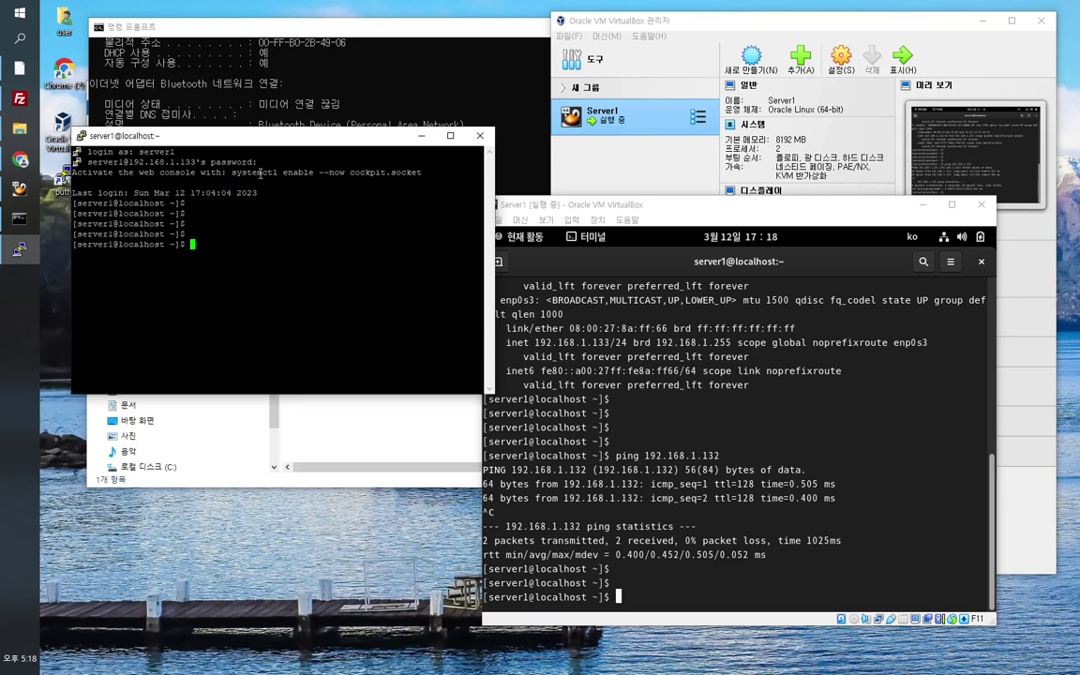
left_click_drag(175, 135, 176, 109)
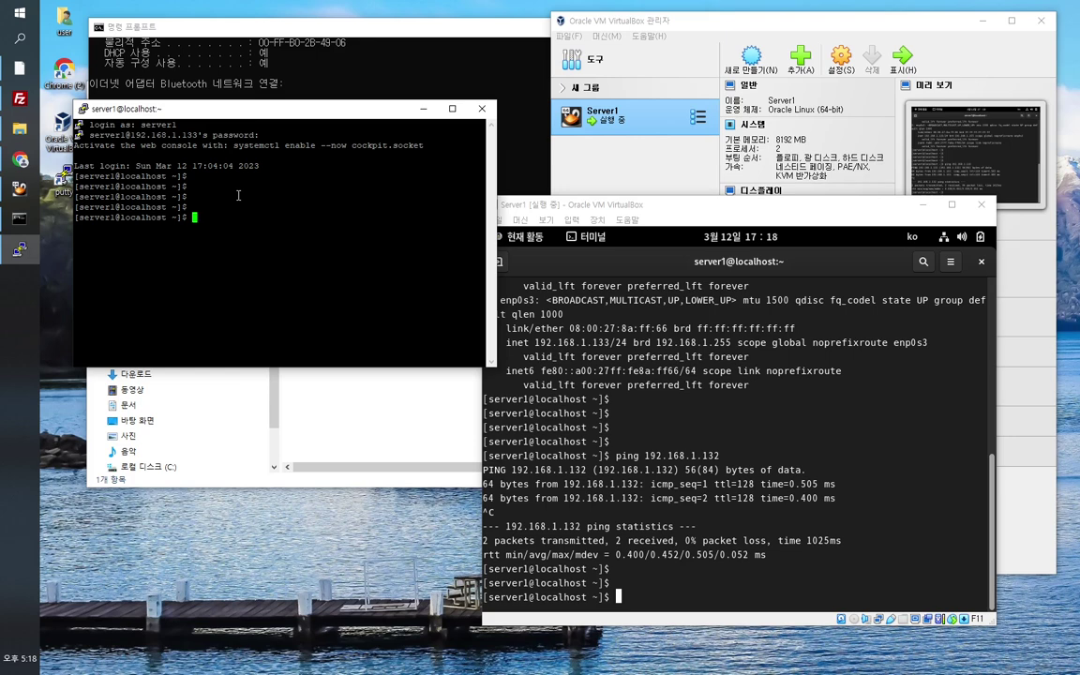
Step: Change the live session's terminal font to 14-point Courier New and apply it
left_click(83, 108)
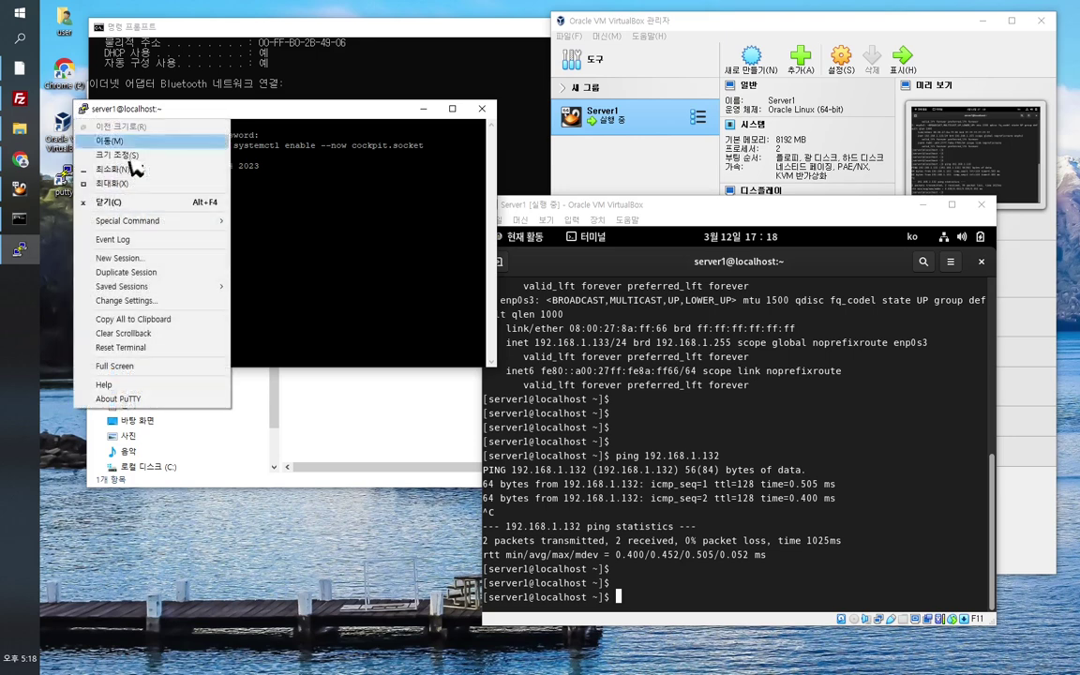
left_click(141, 300)
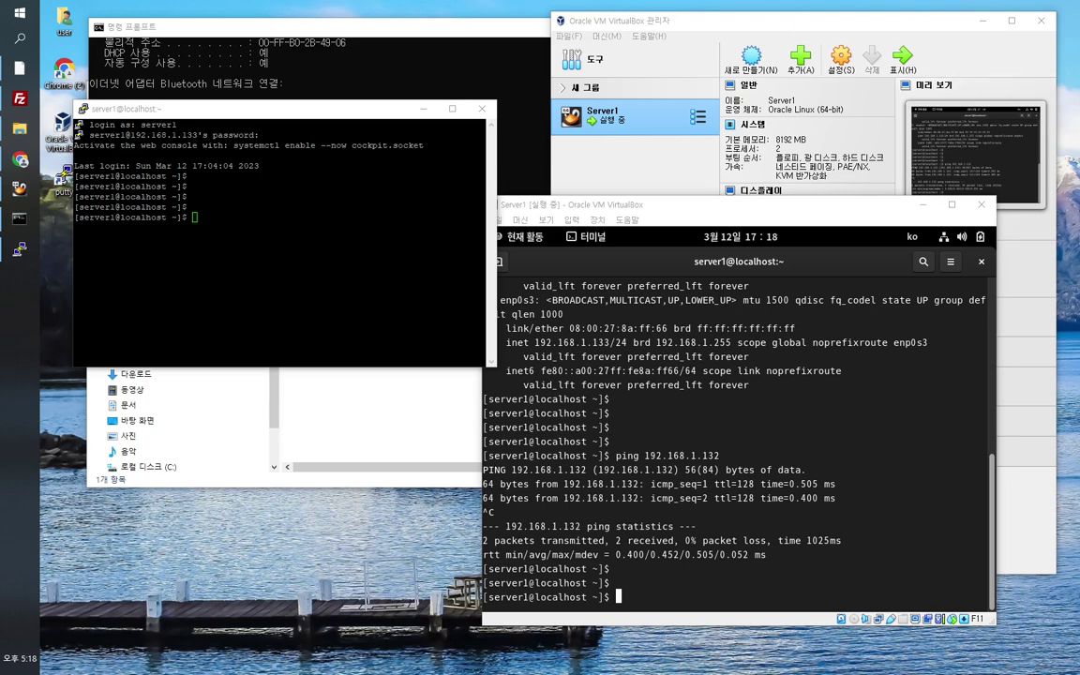
left_click_drag(790, 380, 449, 233)
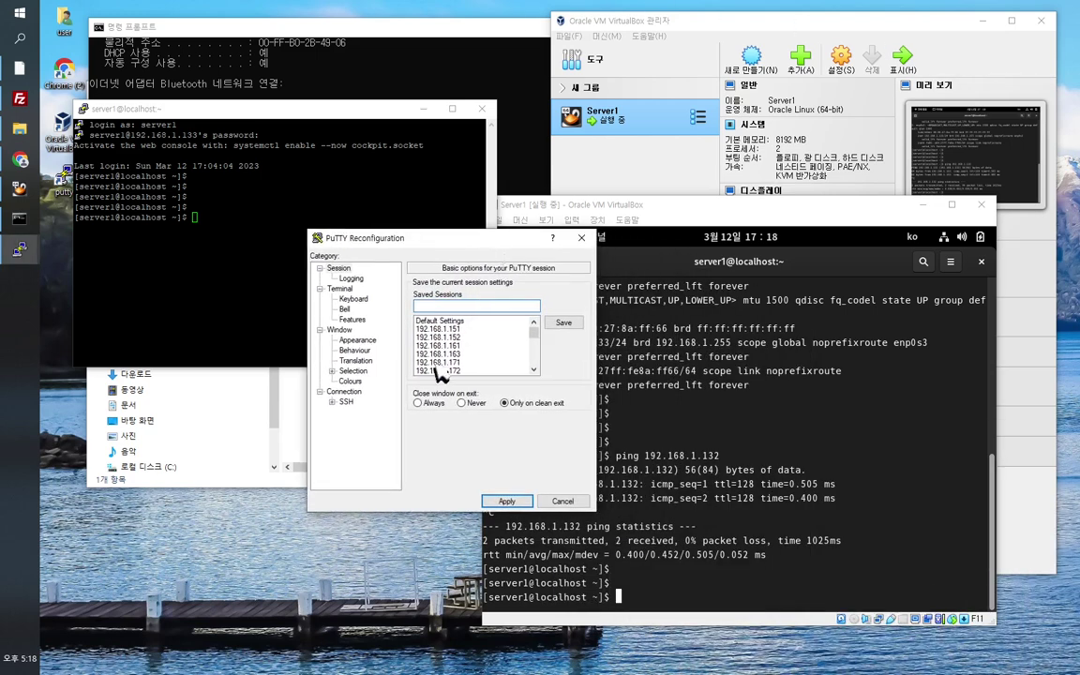
left_click(357, 341)
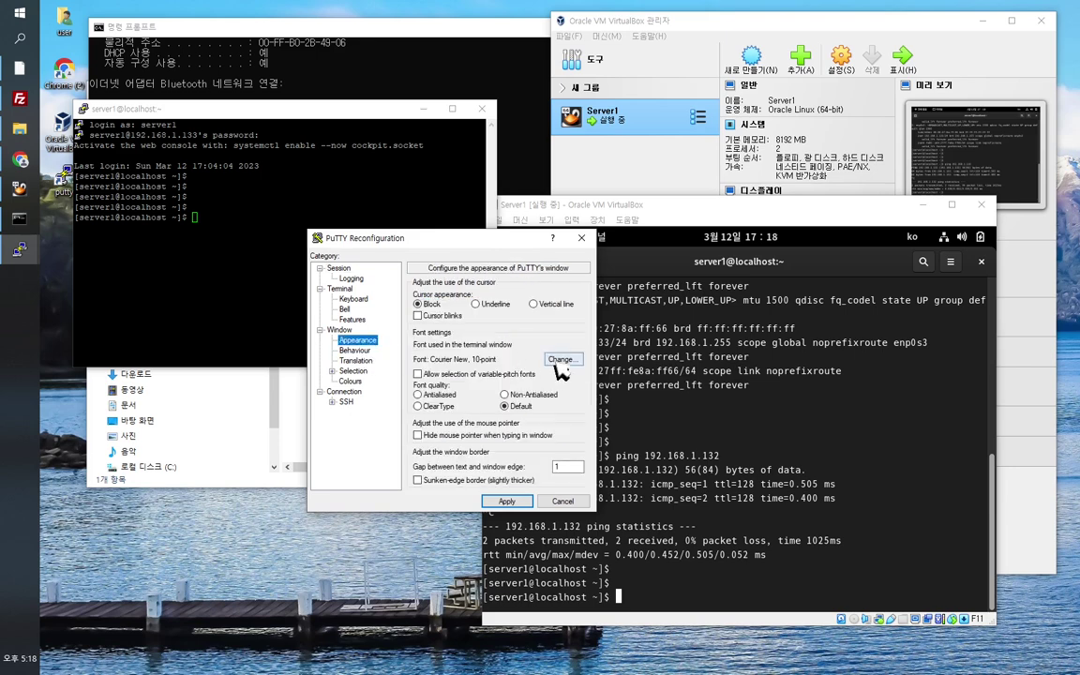
left_click(560, 360)
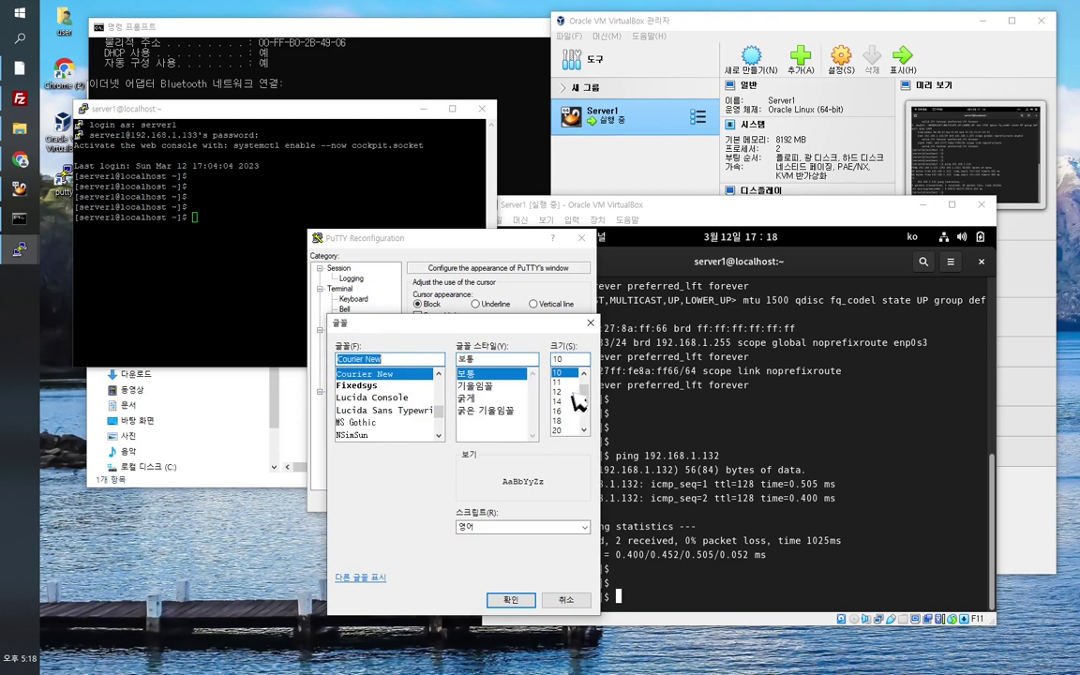
left_click(561, 402)
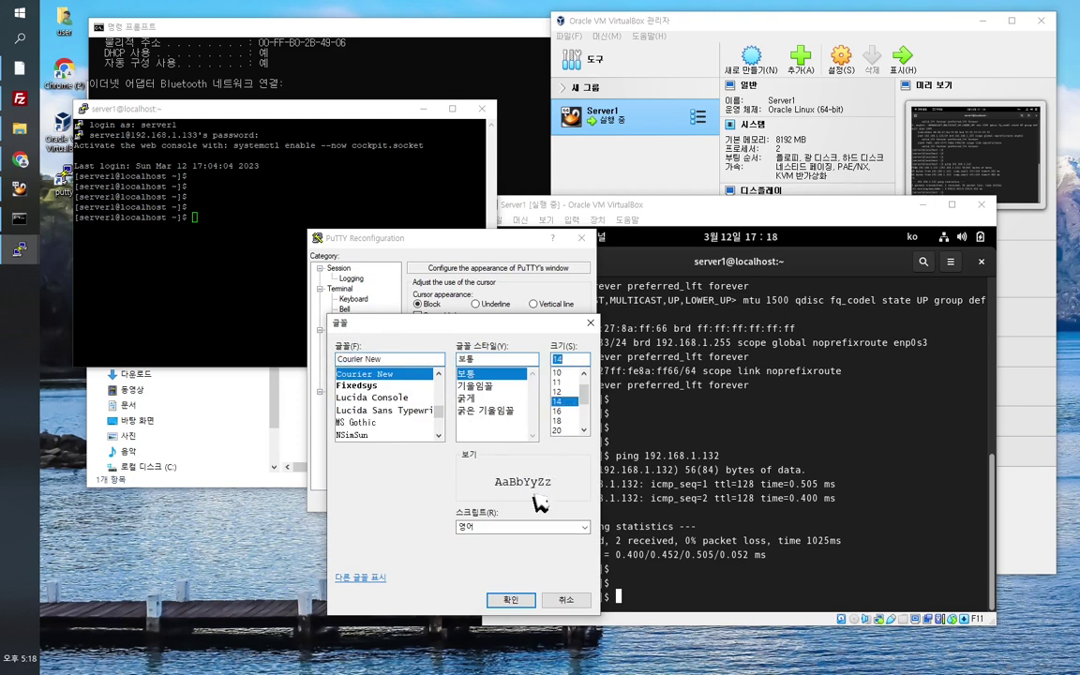
left_click(516, 599)
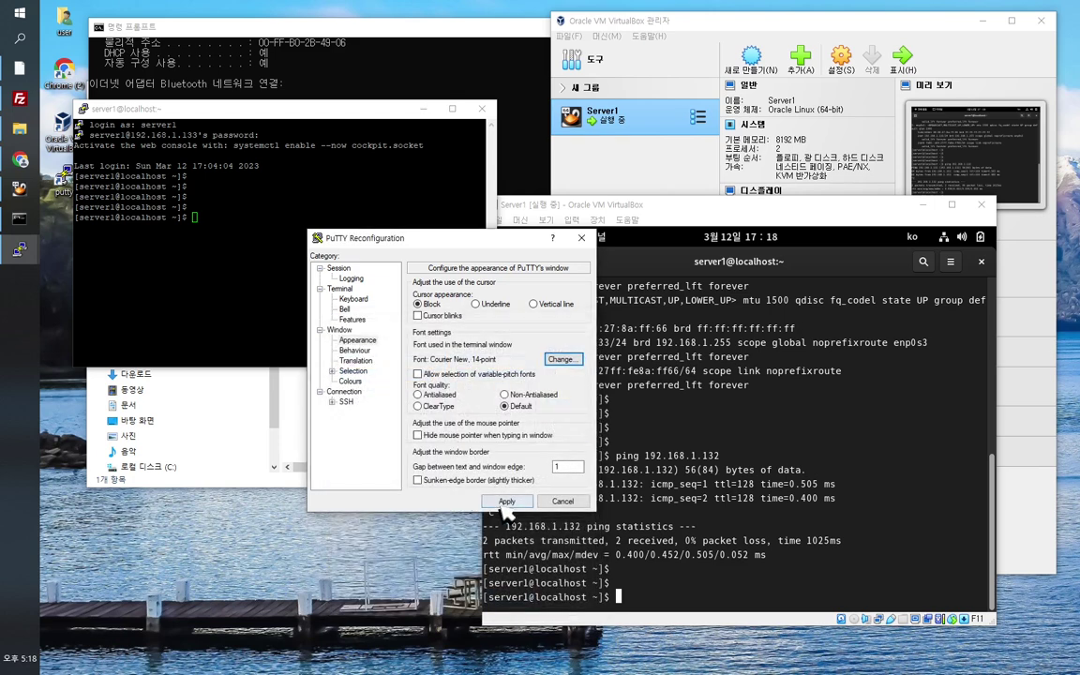
left_click(502, 502)
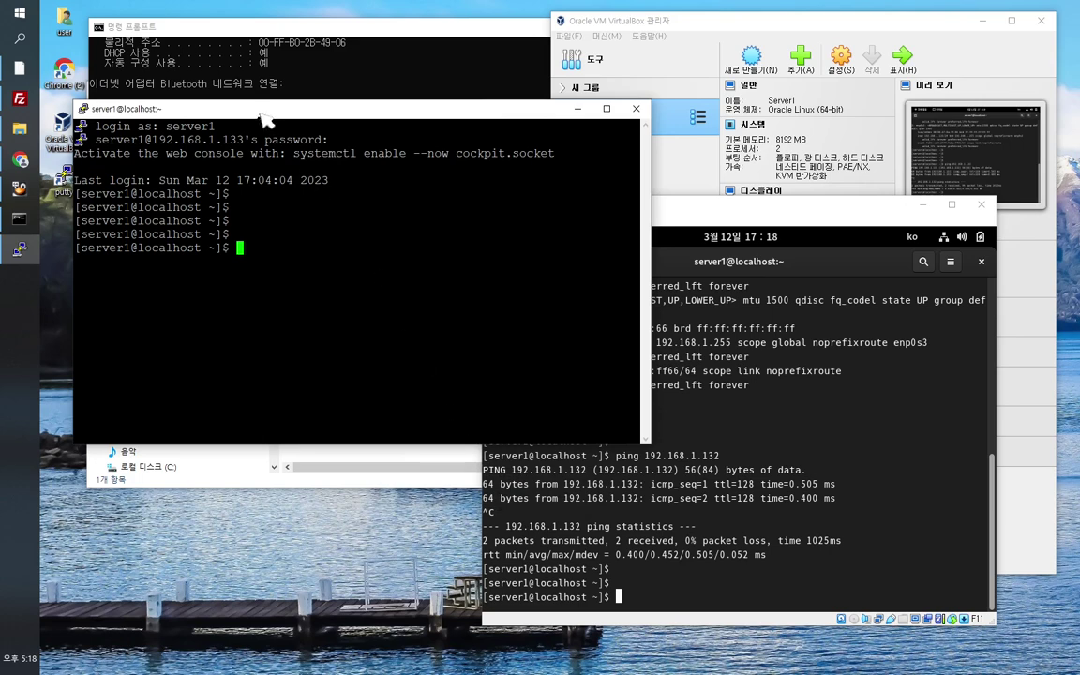
left_click_drag(265, 119, 239, 52)
Step: Run ls and df -h to list Server1's home folders and disk usage
key("Return")
key("Return")
key("Return")
key("Return")
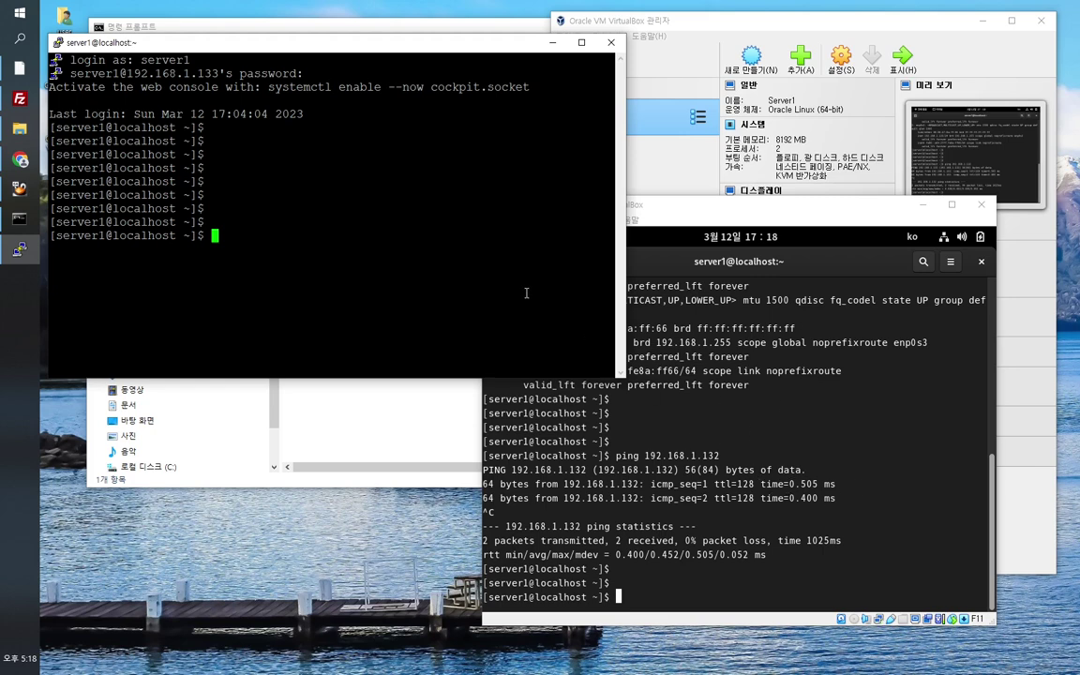
key("Return")
type("df -h")
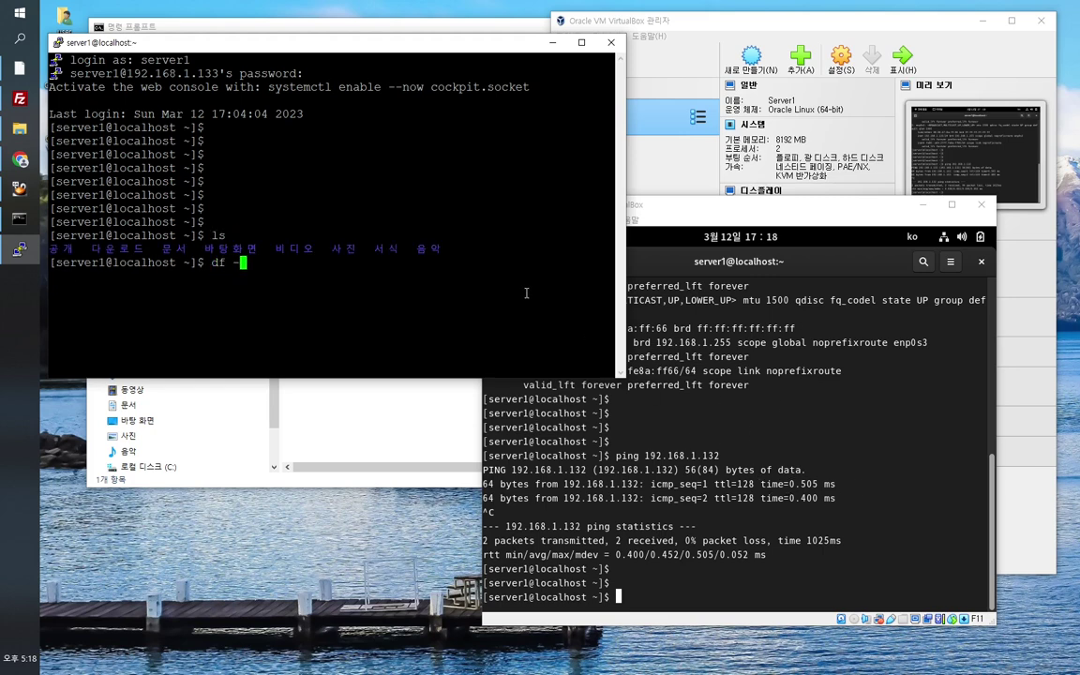
key("Return")
key("Return")
key("Return")
key("Return")
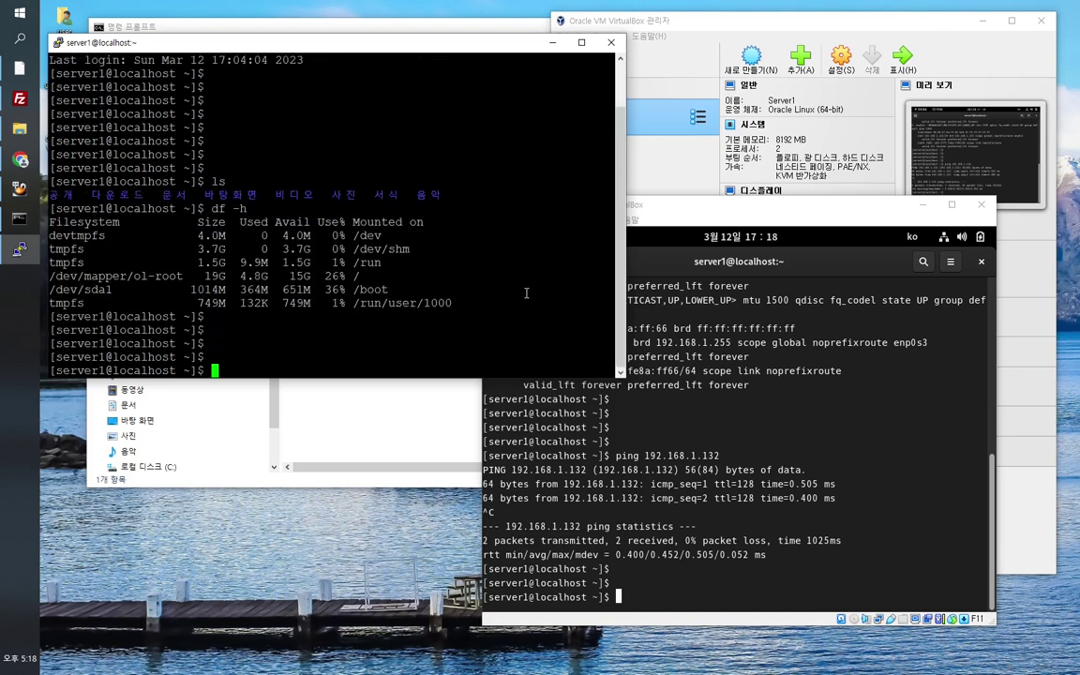
Step: Minimize the Server1 VM window and start a Duplicate Session in PuTTY
left_click(794, 207)
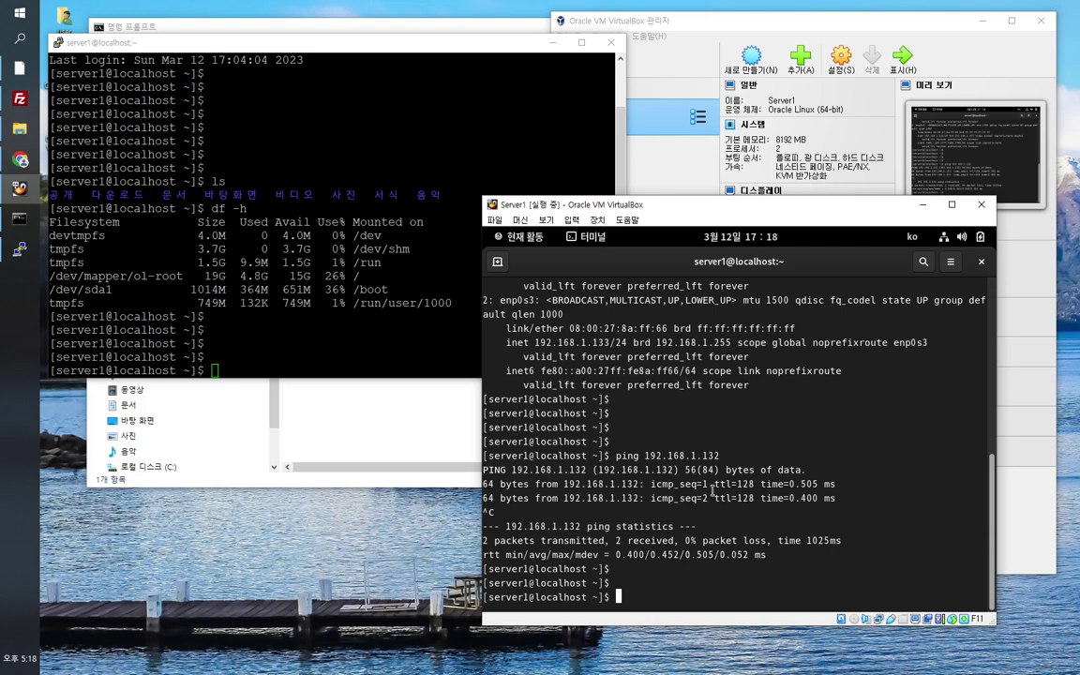
left_click(923, 205)
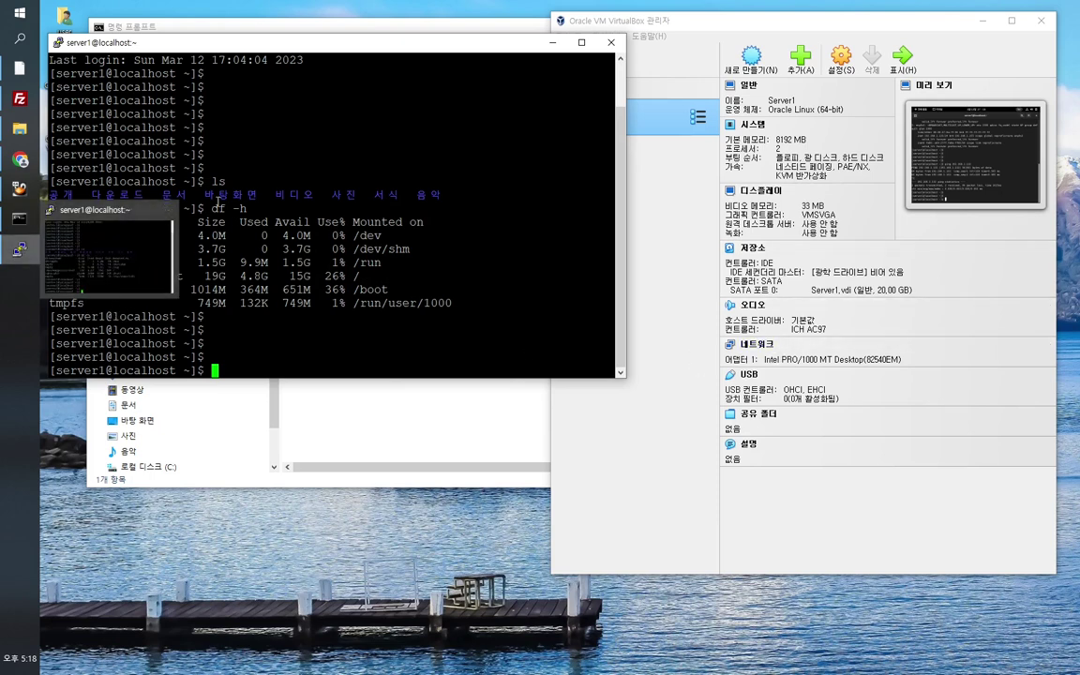
left_click_drag(225, 42, 237, 22)
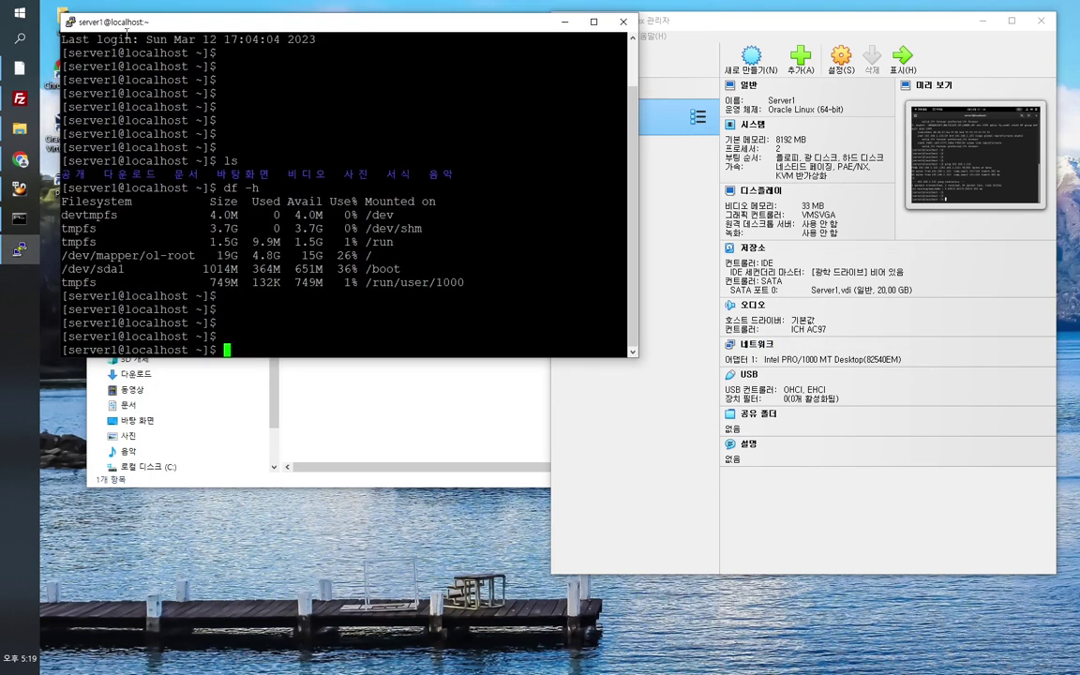
left_click(71, 23)
left_click(139, 185)
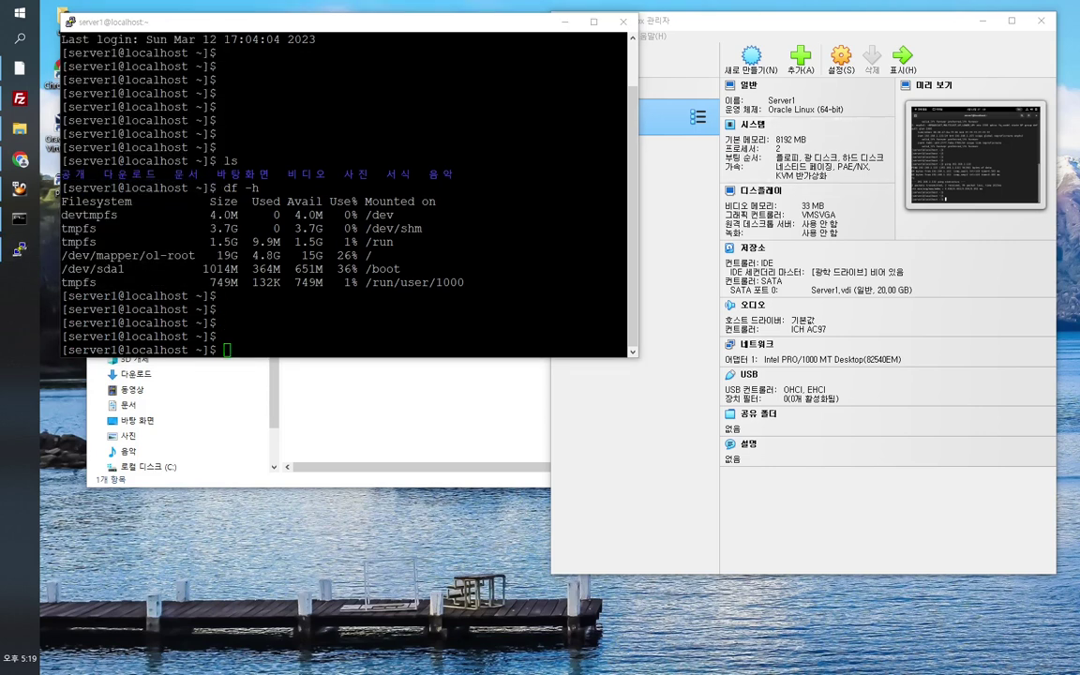
Step: Log in to the second session as server1 and run ls and 'ip a ls', showing 192.168.1.133/24
type("server1")
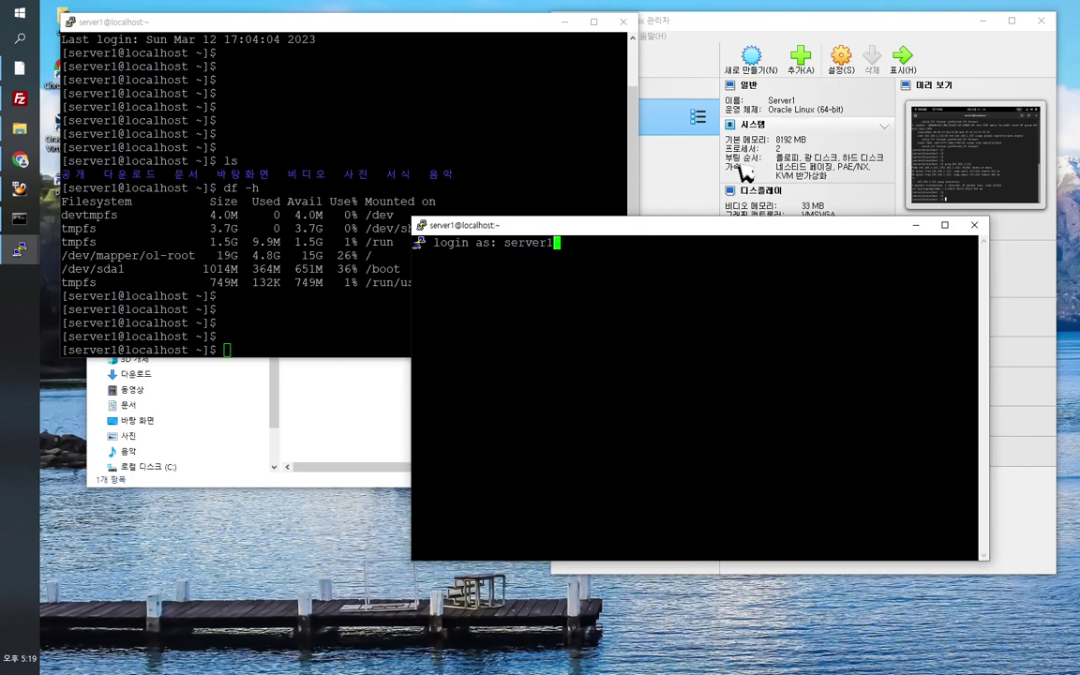
key("Return")
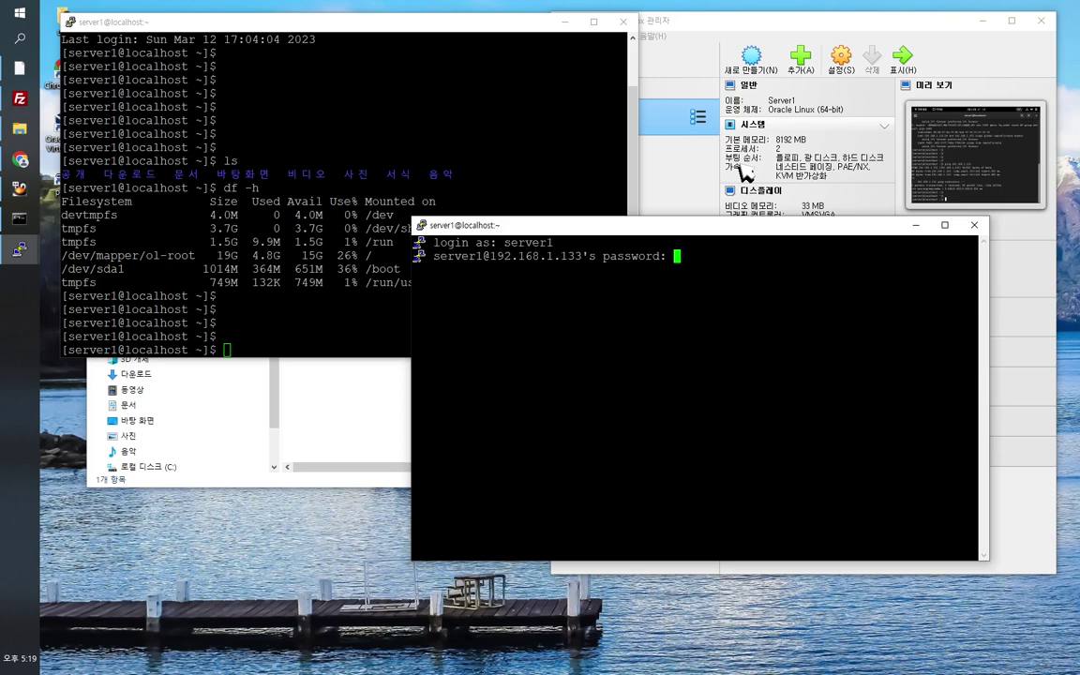
key("Return")
key("Return")
key("Return")
key("Return")
key("Return")
type("ls")
key("Return")
key("Return")
key("Return")
key("Return")
type("ip a ls")
key("Return")
key("Return")
key("Return")
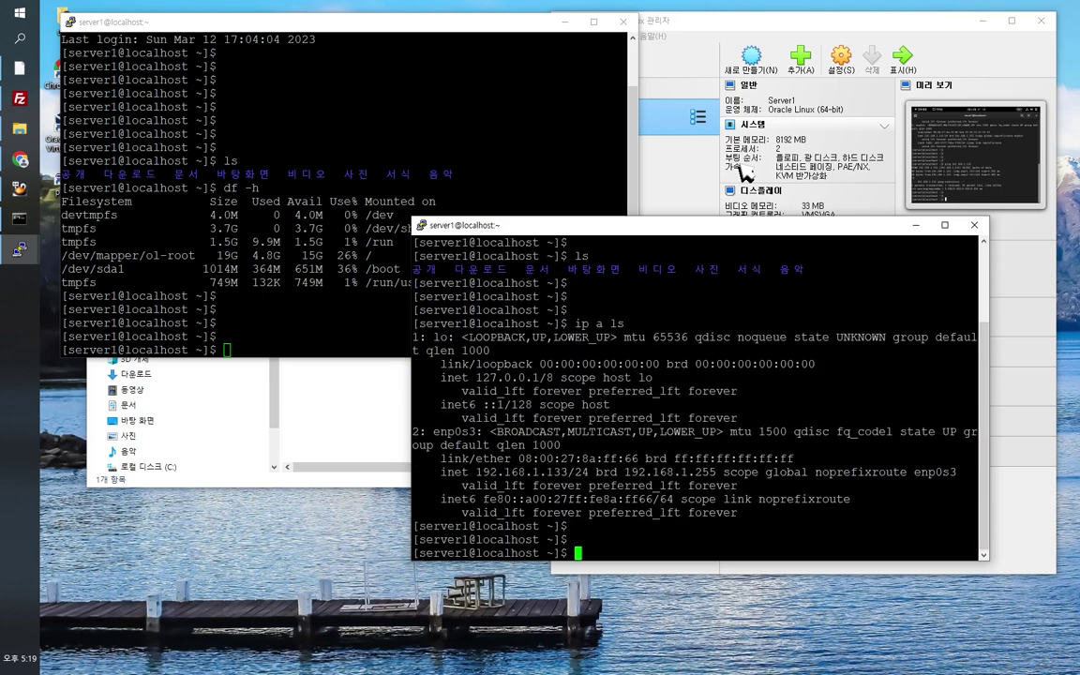
Step: Arrange the two PuTTY session windows, keeping the second one in front
left_click_drag(670, 225, 726, 263)
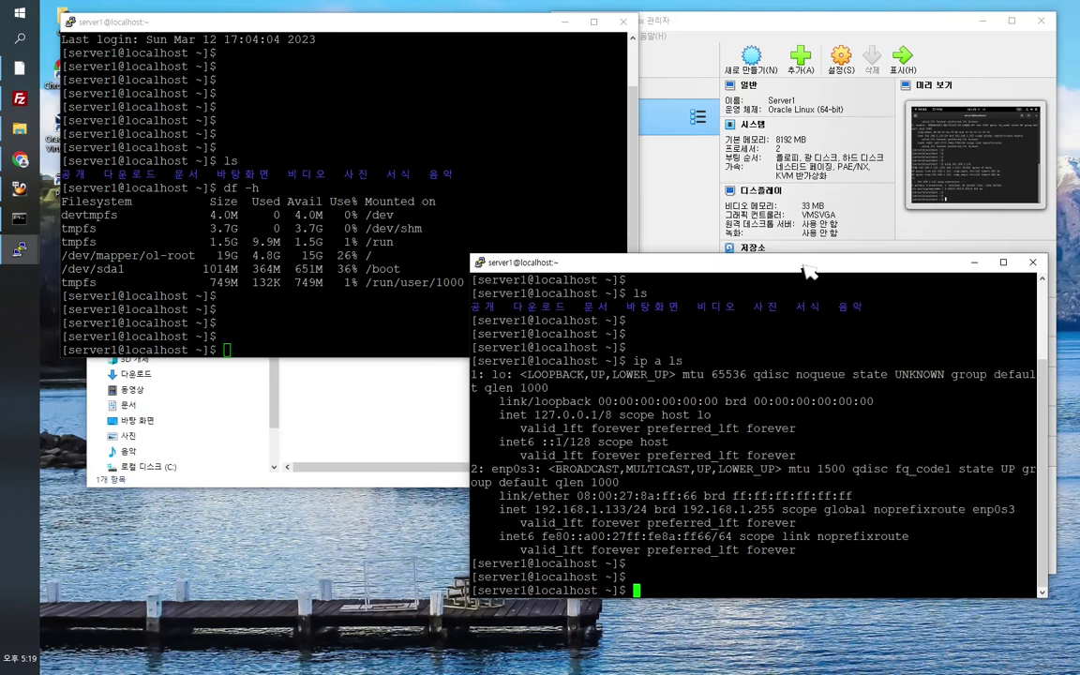
left_click(415, 136)
left_click(808, 472)
left_click_drag(695, 261, 690, 302)
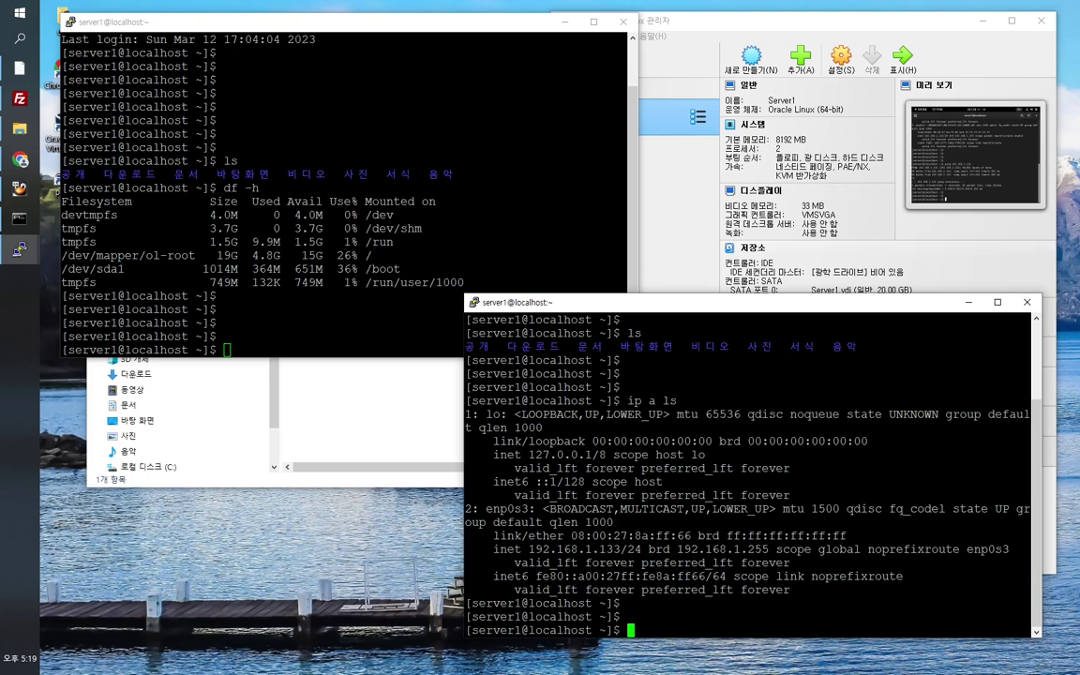
Step: Bring the Server1 VM window to the front and drag it up and left toward the centre
left_click(657, 36)
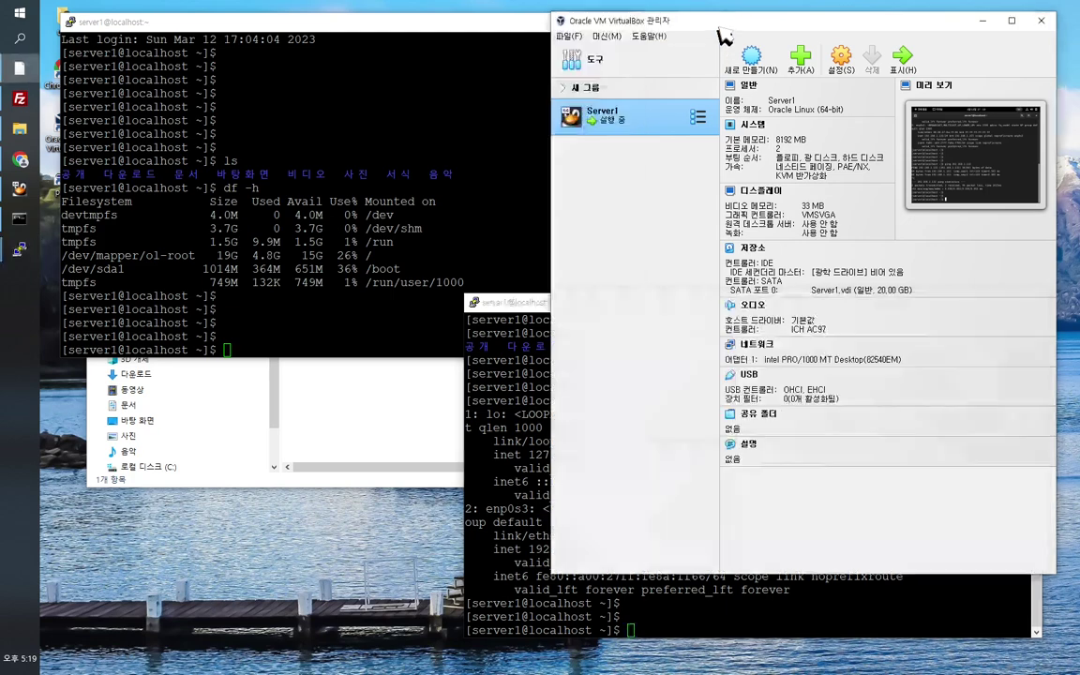
left_click(471, 177)
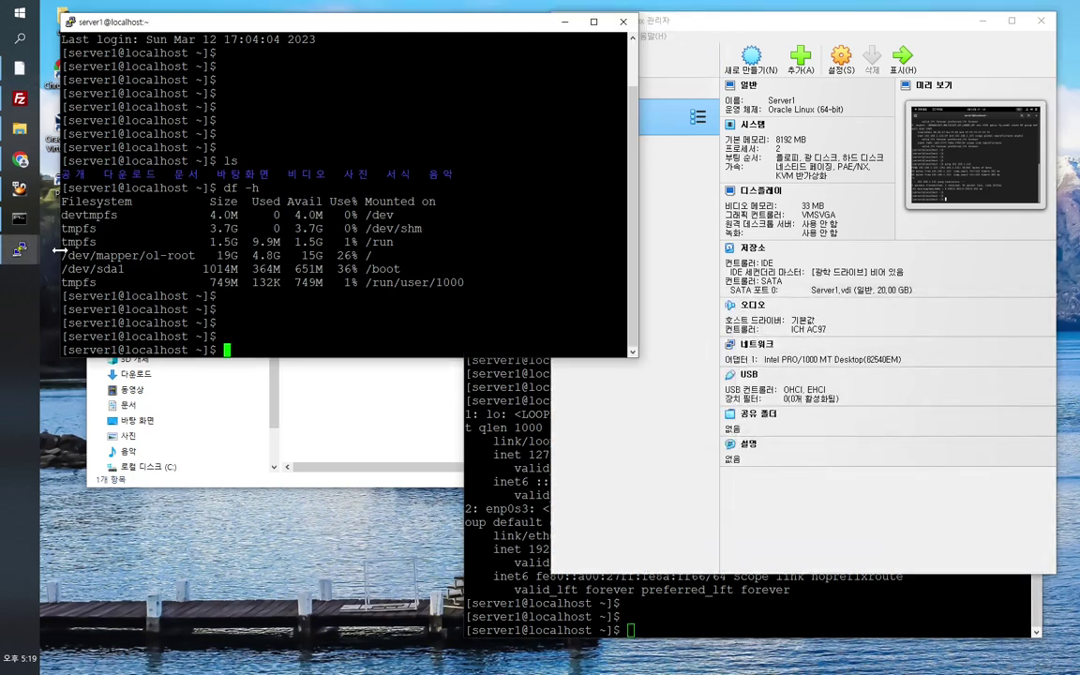
left_click(17, 248)
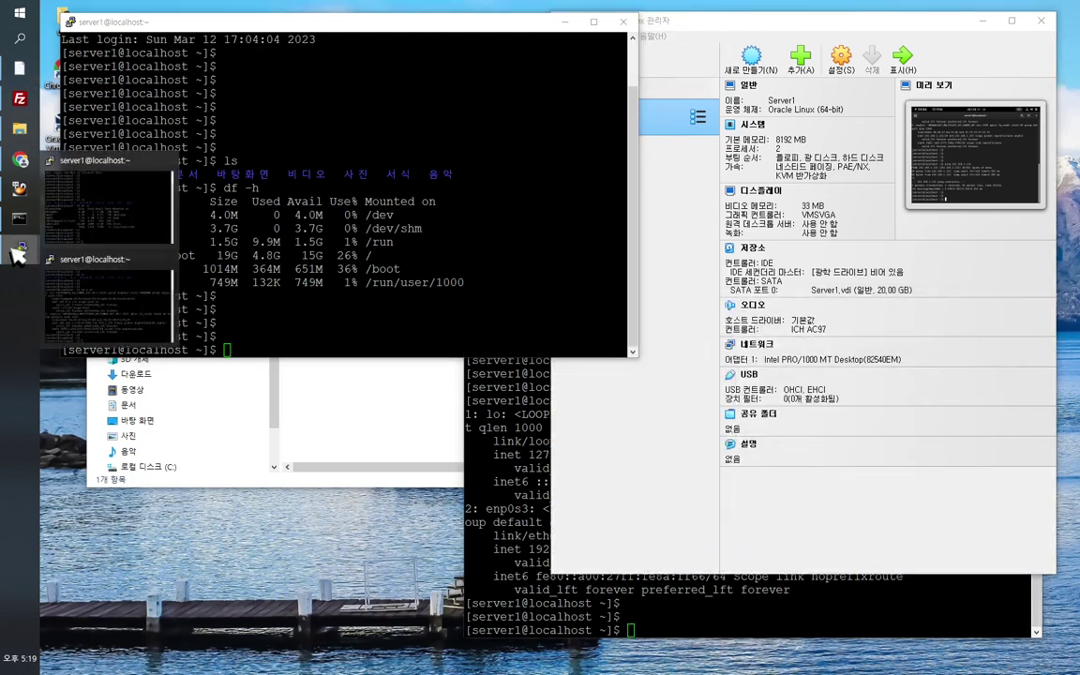
left_click(18, 187)
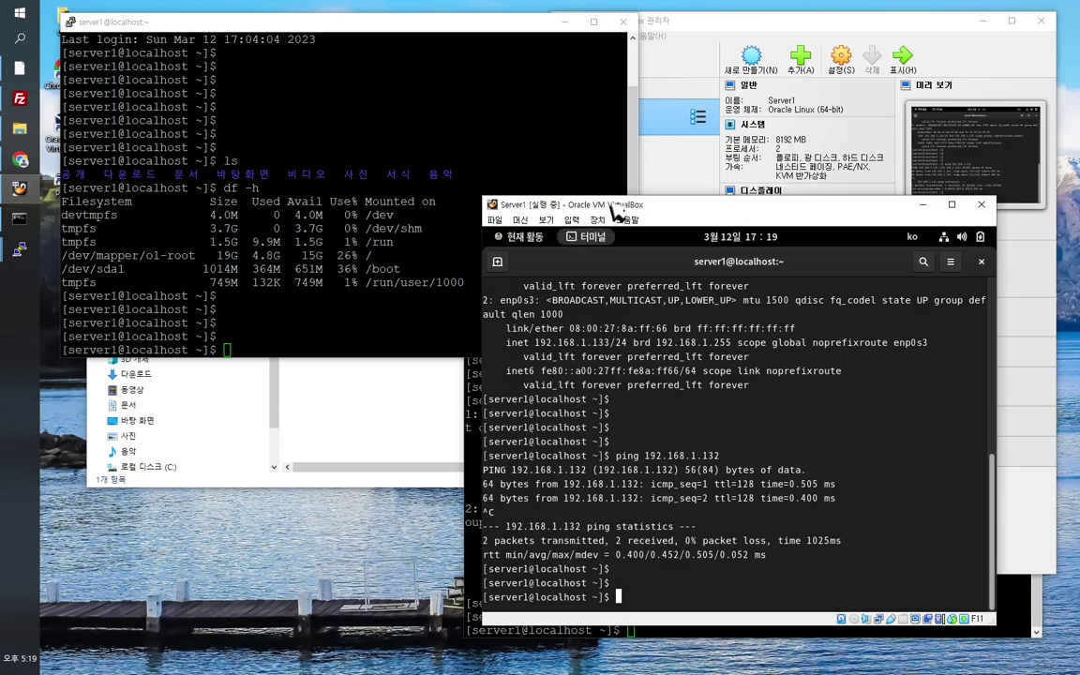
left_click_drag(578, 204, 289, 153)
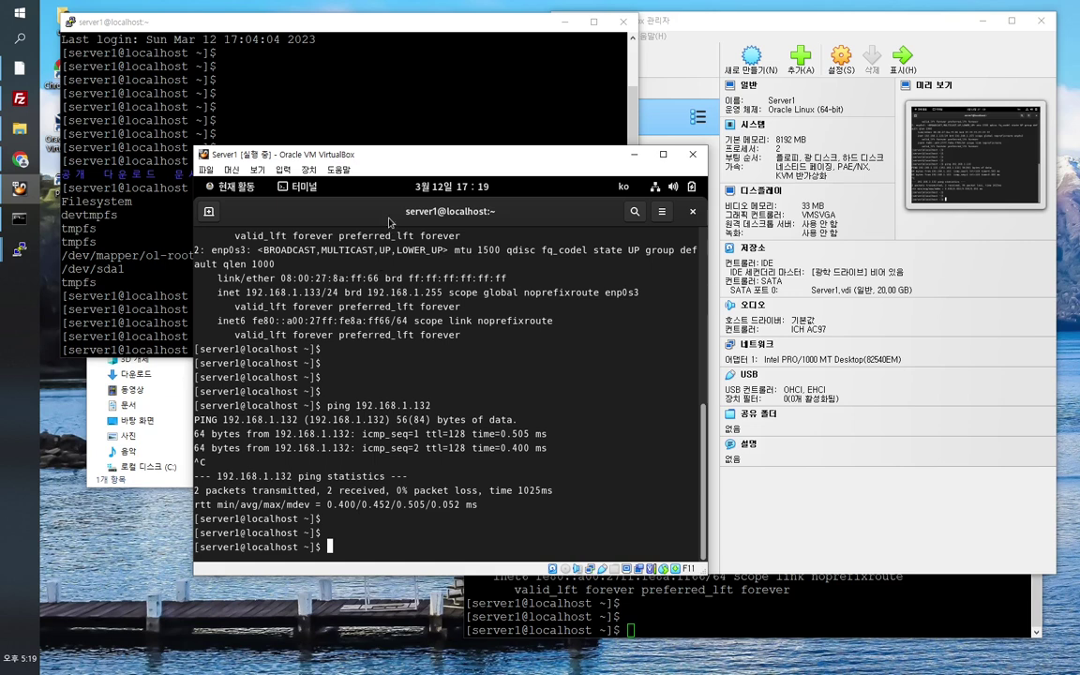
left_click_drag(349, 154, 337, 144)
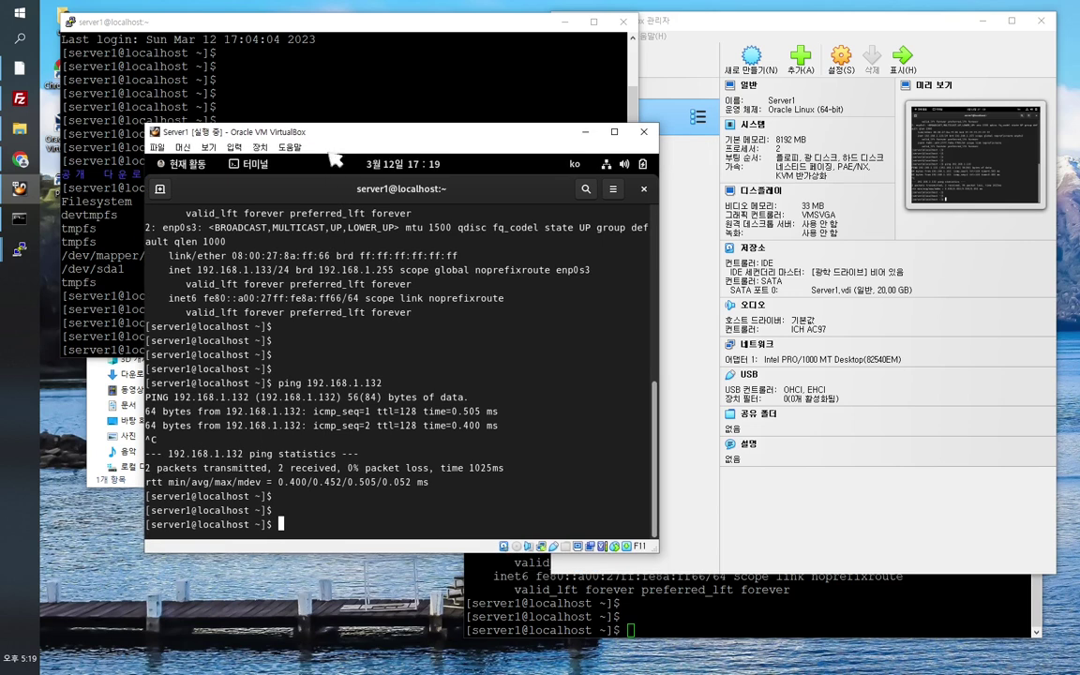
left_click(156, 147)
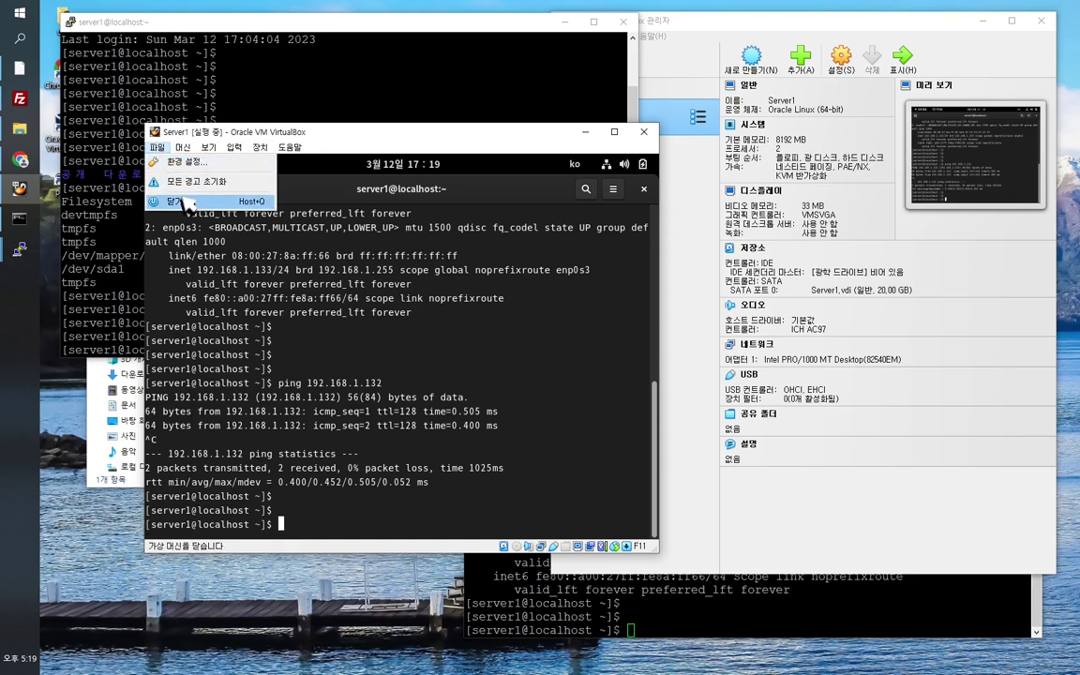
left_click(383, 300)
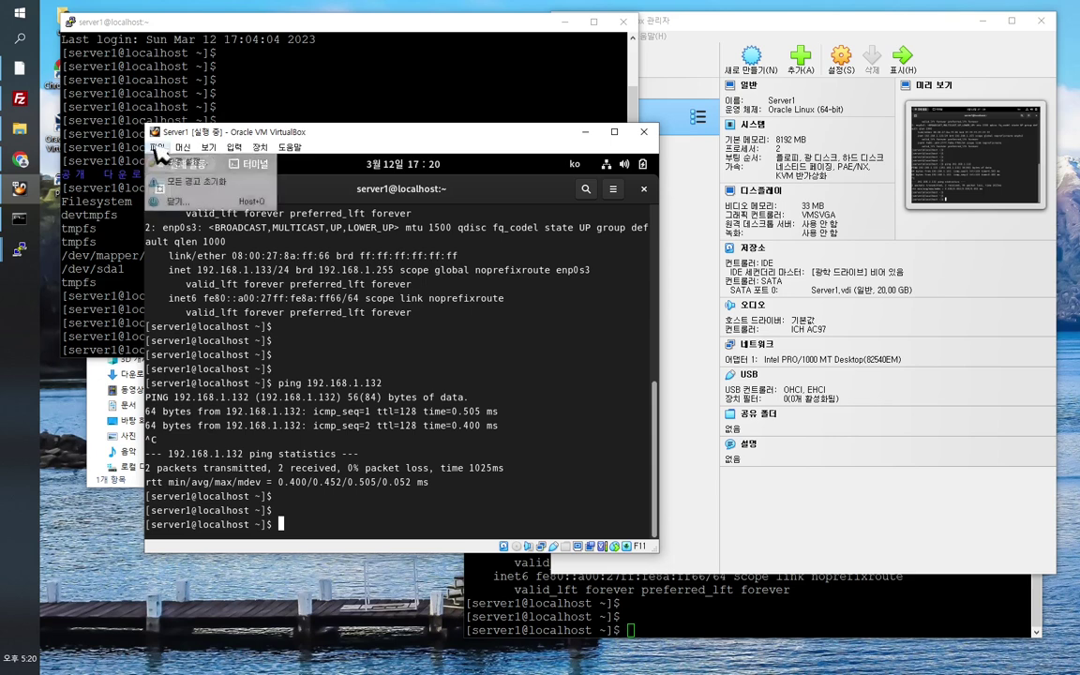
left_click(182, 147)
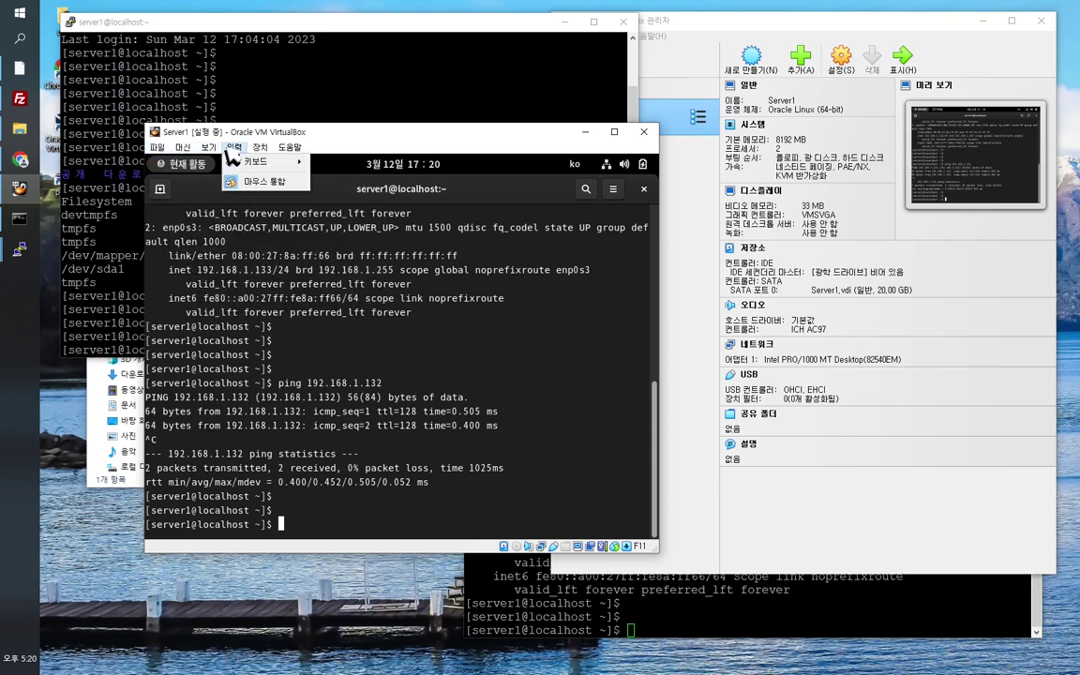
left_click(257, 148)
left_click(257, 149)
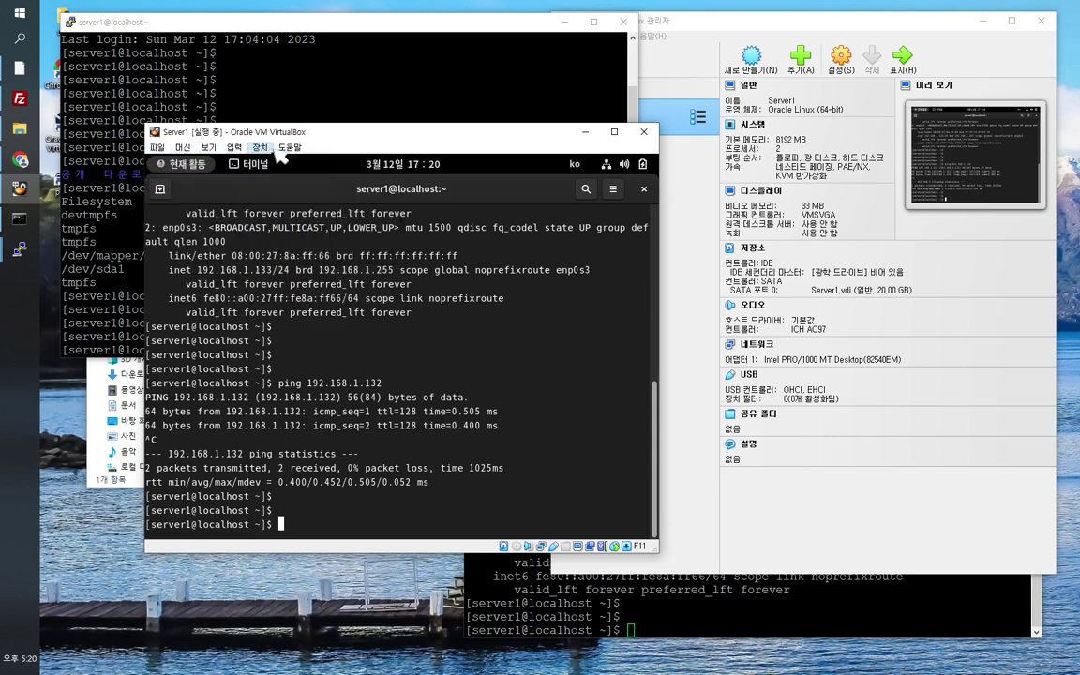
left_click(284, 150)
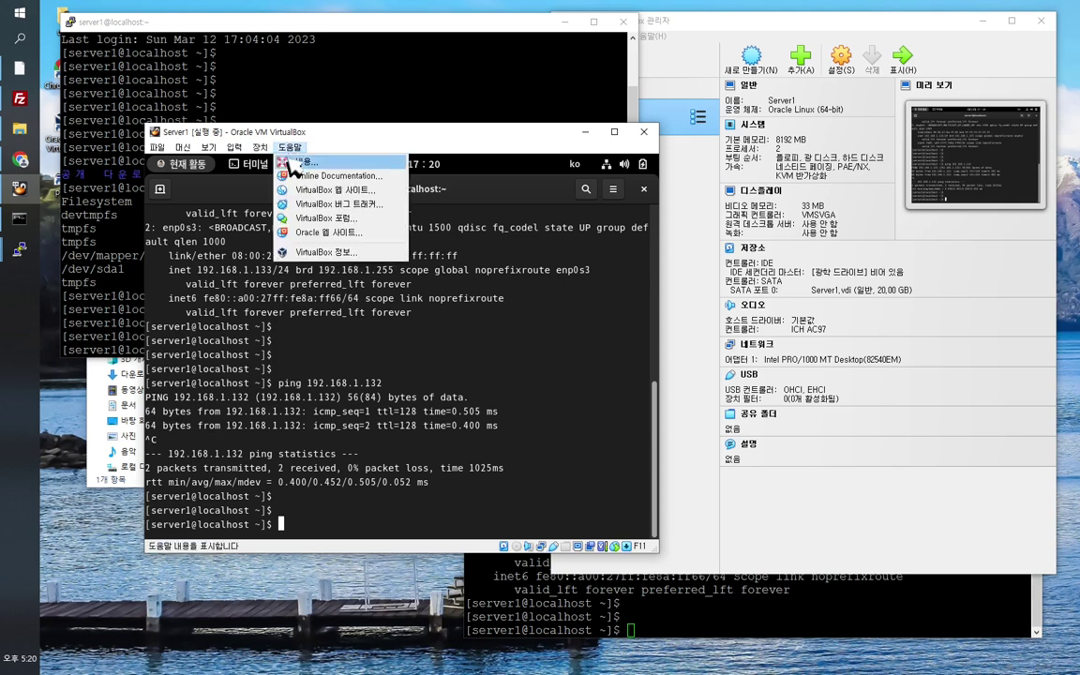
left_click(220, 275)
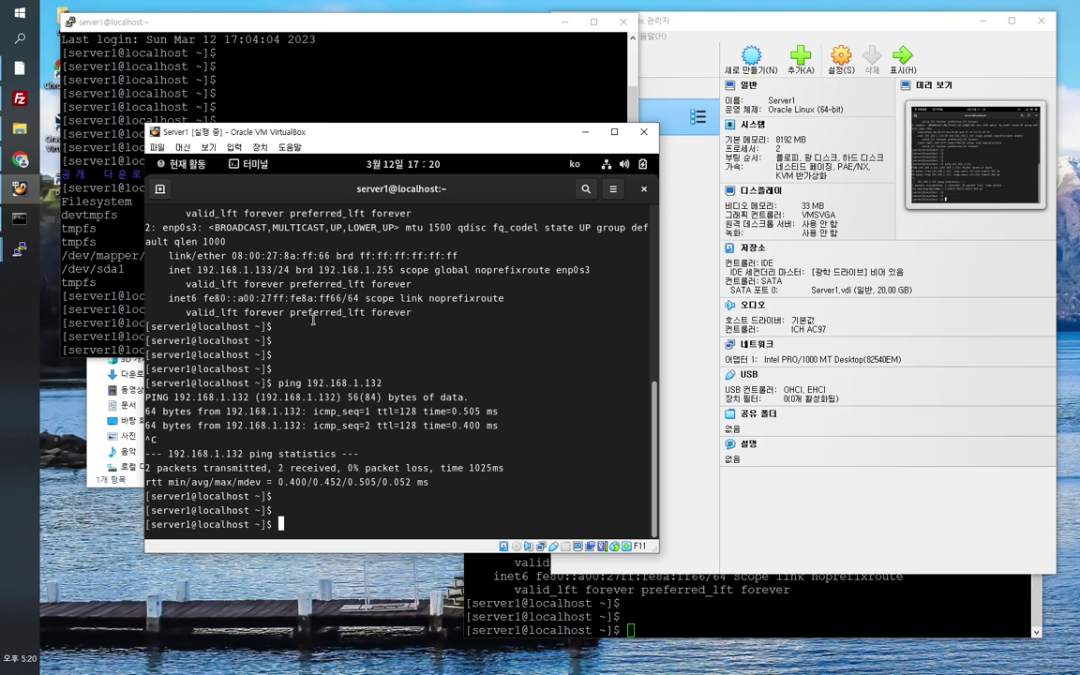
left_click(236, 147)
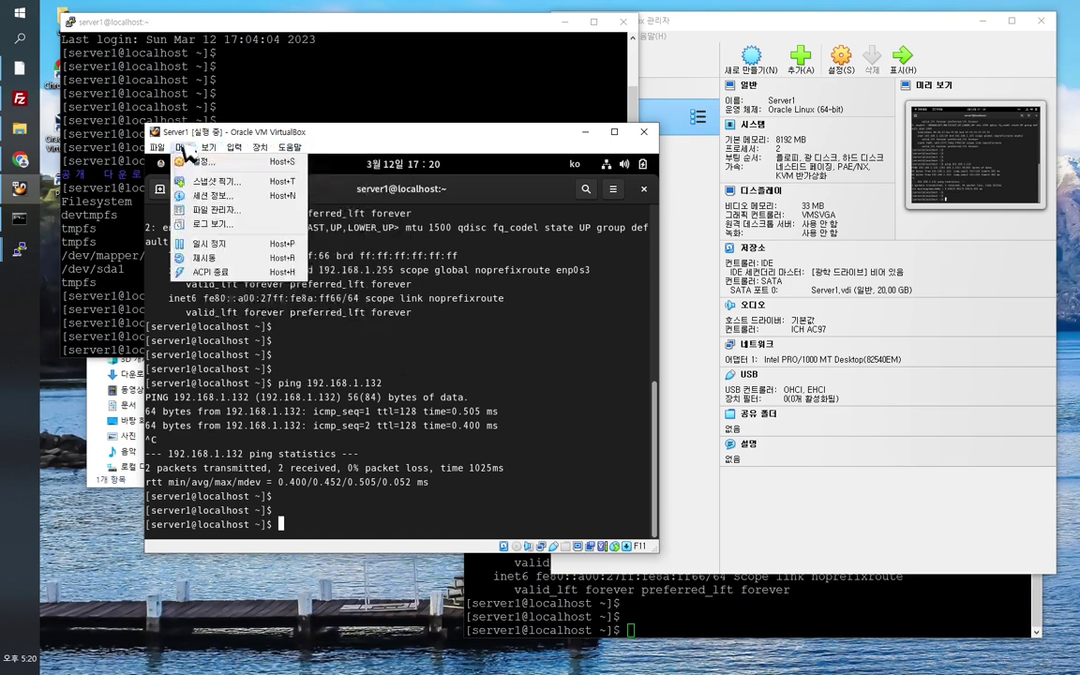
left_click(260, 147)
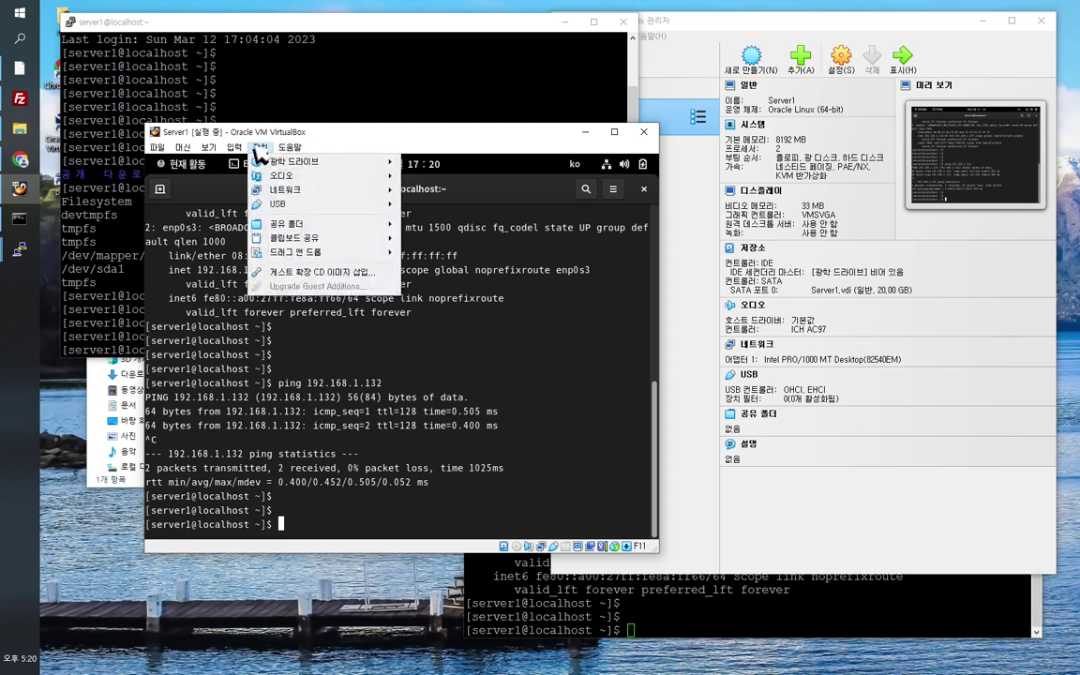
mouse_move(272, 162)
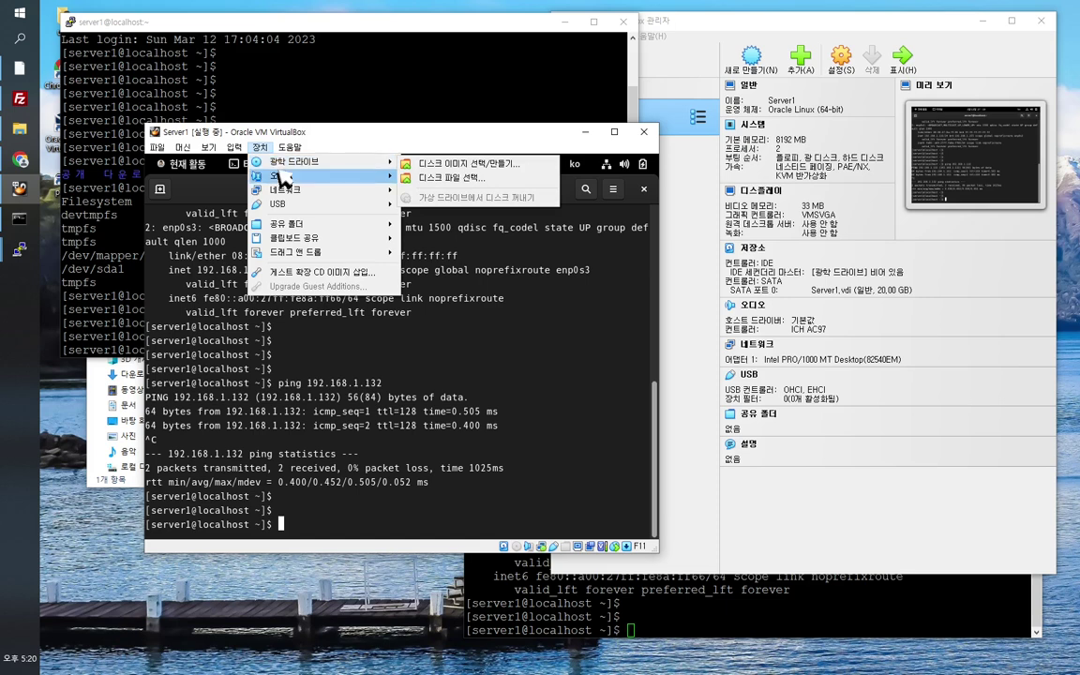
mouse_move(224, 148)
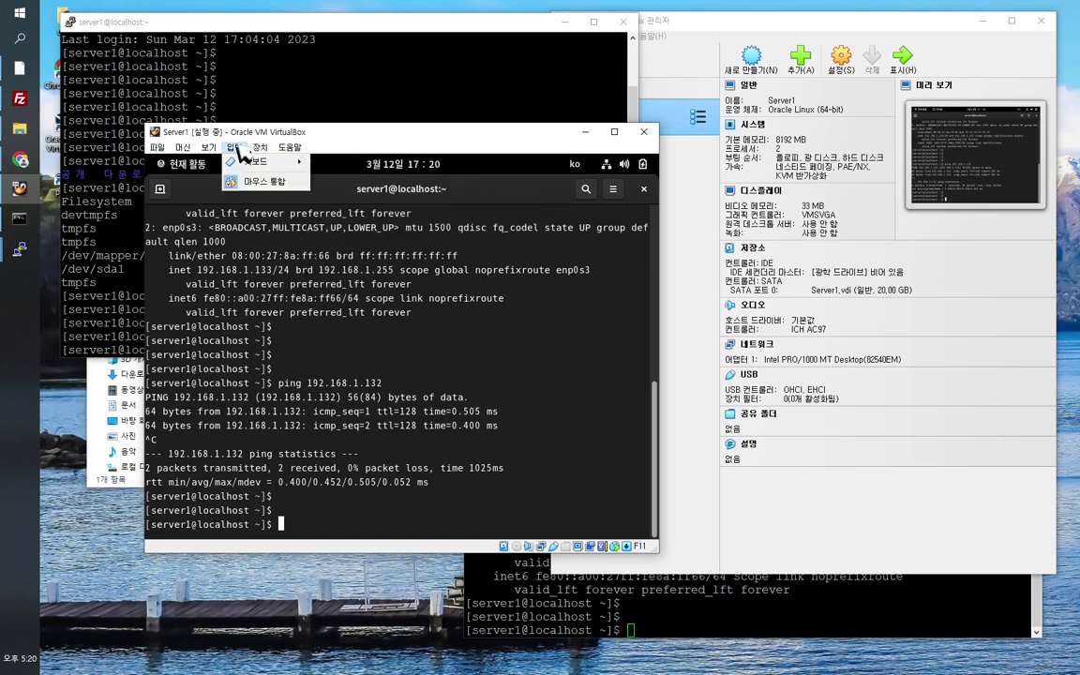
mouse_move(187, 148)
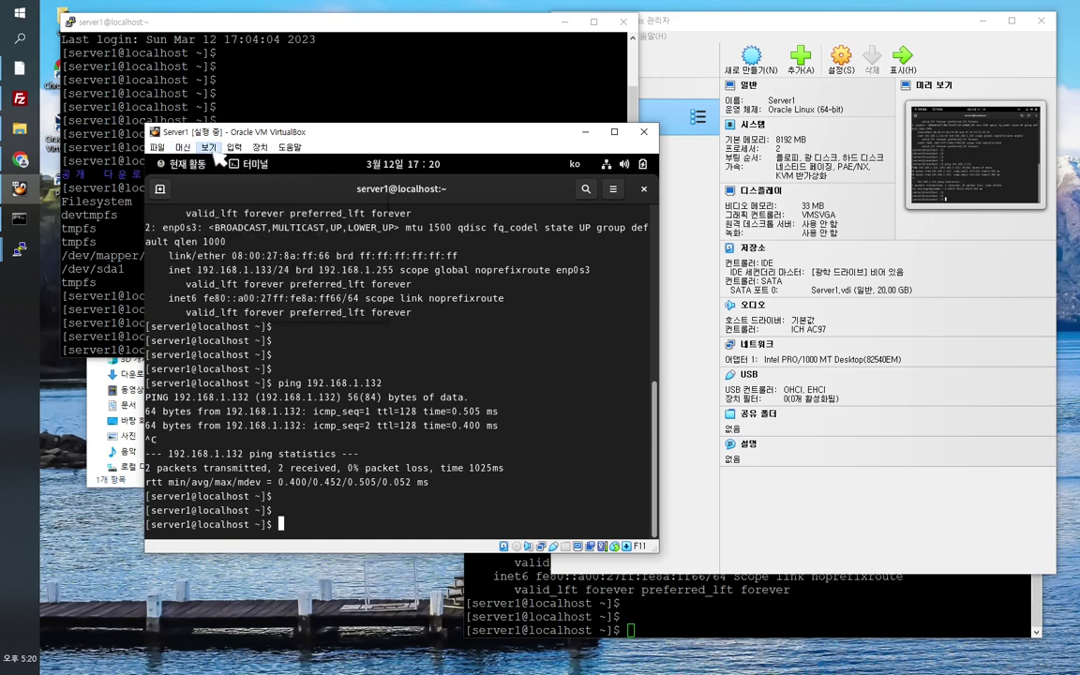
left_click(342, 133)
Step: Type 'shutdown -h 0' in the Server1 console, erase it unrun, then switch to PuTTY
type("shutdown -h 0")
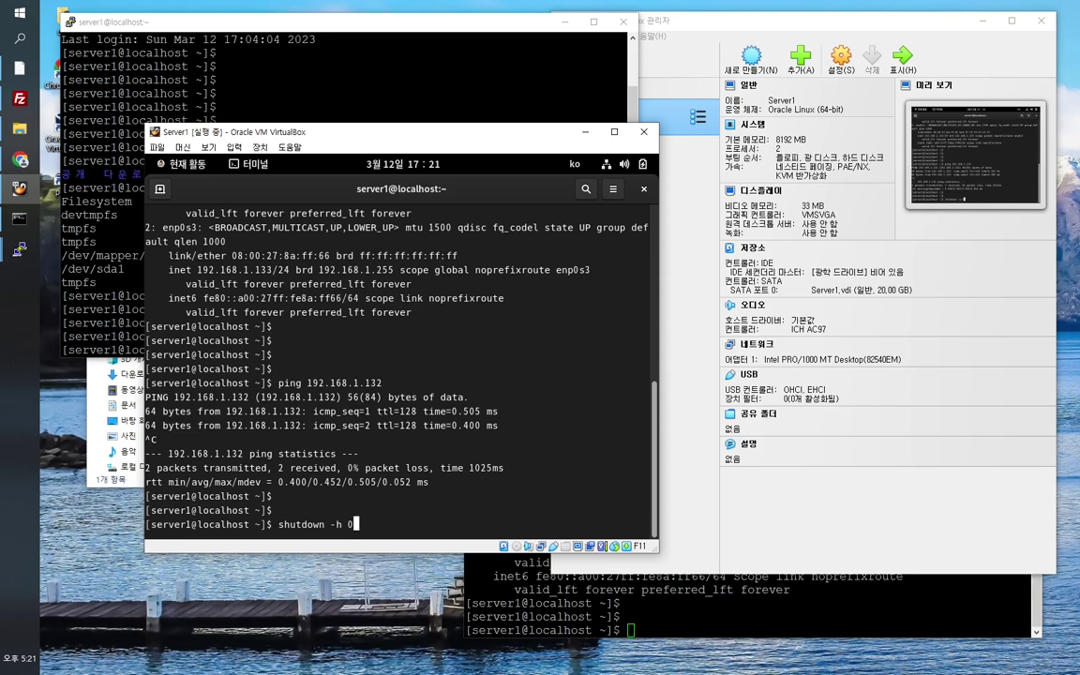
key("BackSpace")
key("BackSpace")
key("BackSpace")
key("BackSpace")
key("BackSpace")
key("BackSpace")
key("BackSpace")
key("BackSpace")
key("BackSpace")
key("BackSpace")
key("BackSpace")
key("BackSpace")
left_click(872, 596)
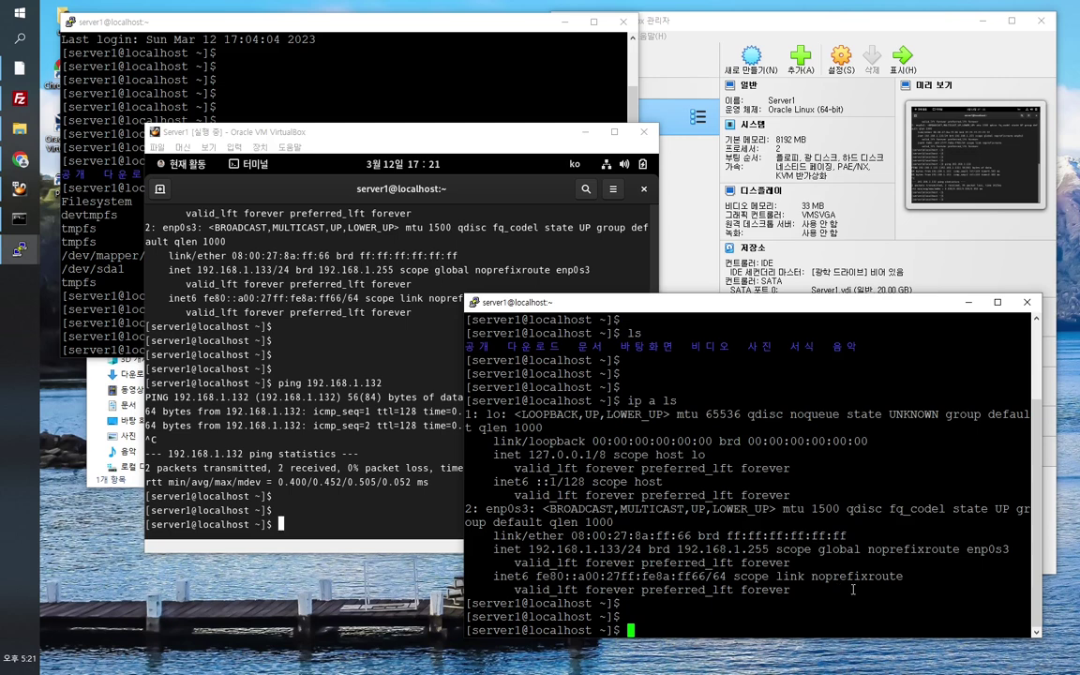
Step: Become root with su - and the root password, then run shutdown -h 0
type("su -")
key("Return")
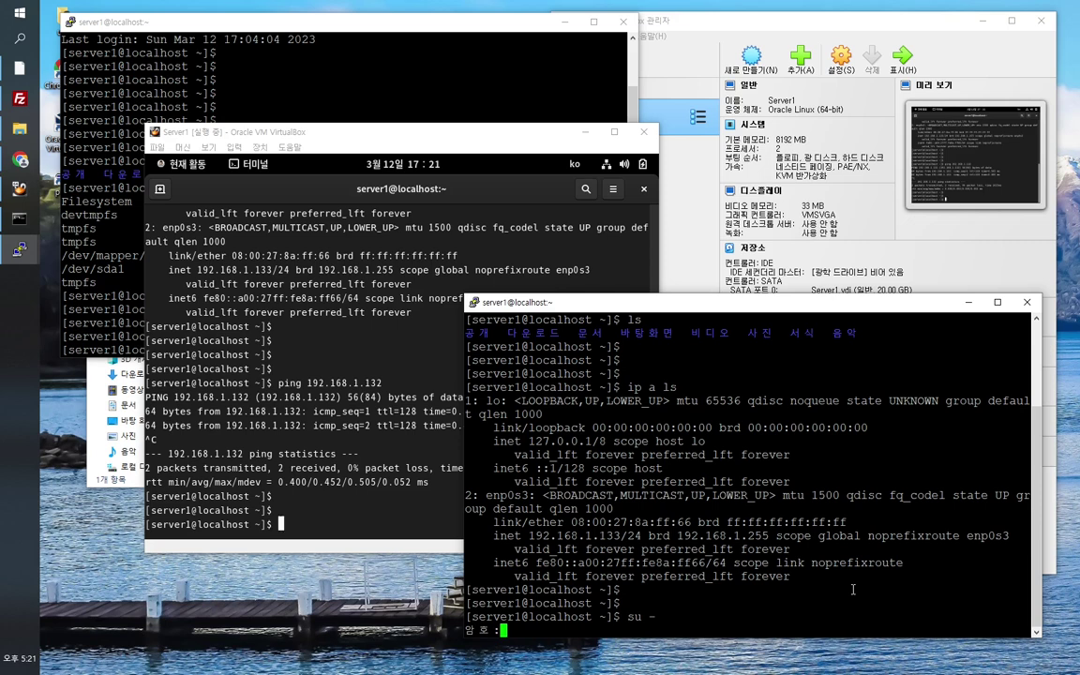
key("Return")
key("Return")
key("Return")
key("Return")
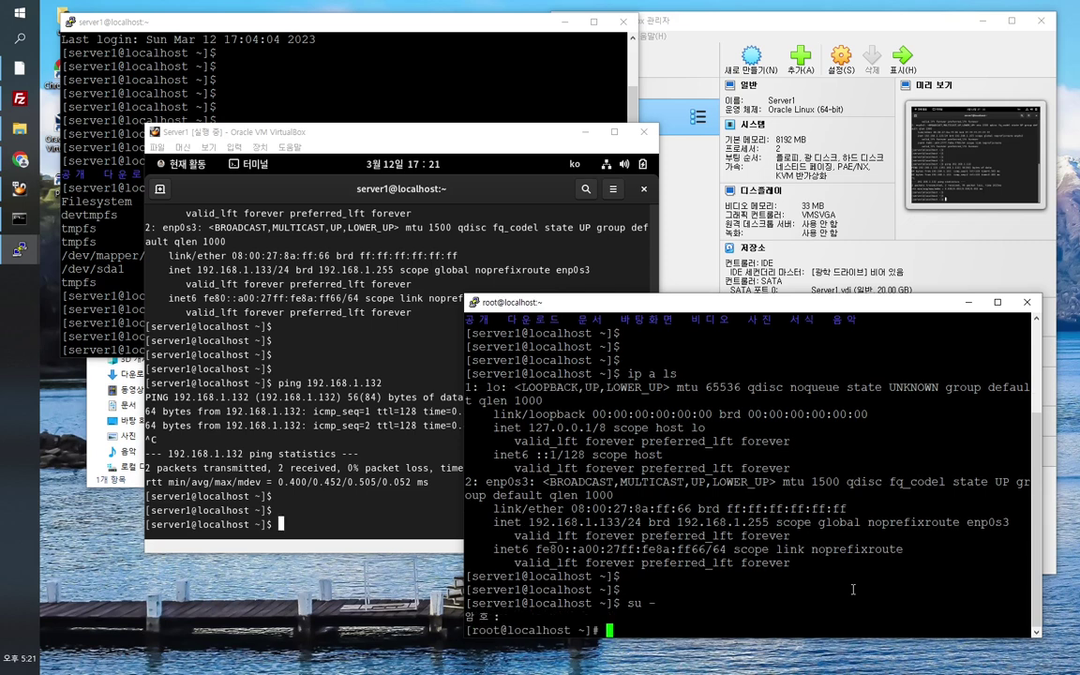
type("shutd")
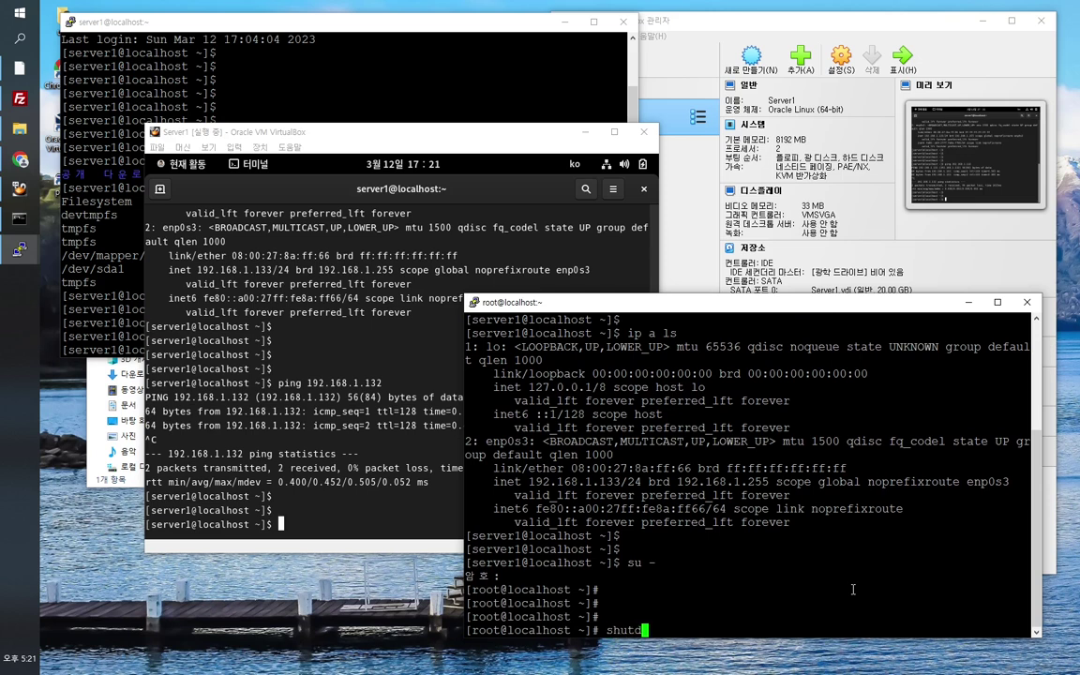
type("own -h 0")
key("Return")
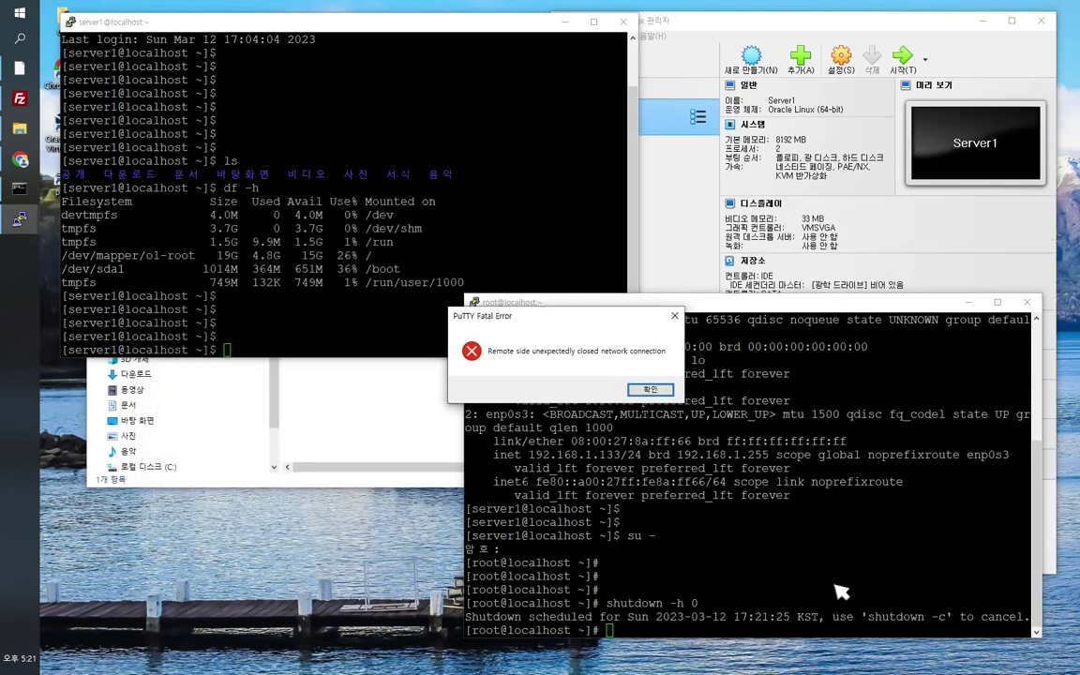
Step: Dismiss both PuTTY Fatal Error dialogs and move the VirtualBox Manager window left
left_click(649, 391)
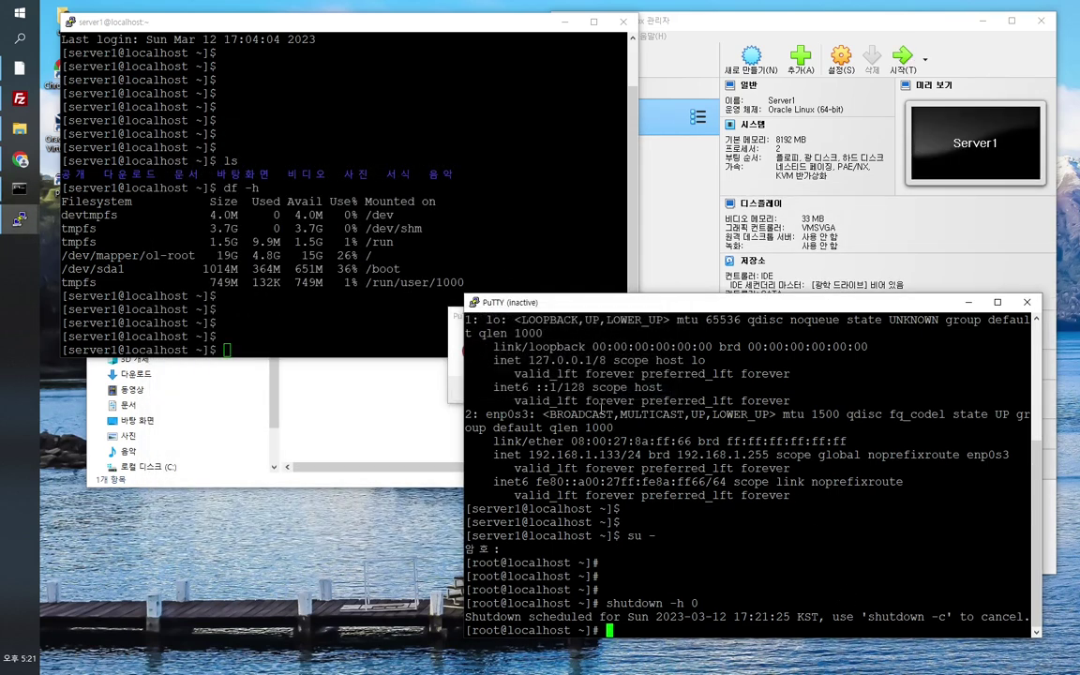
left_click(614, 368)
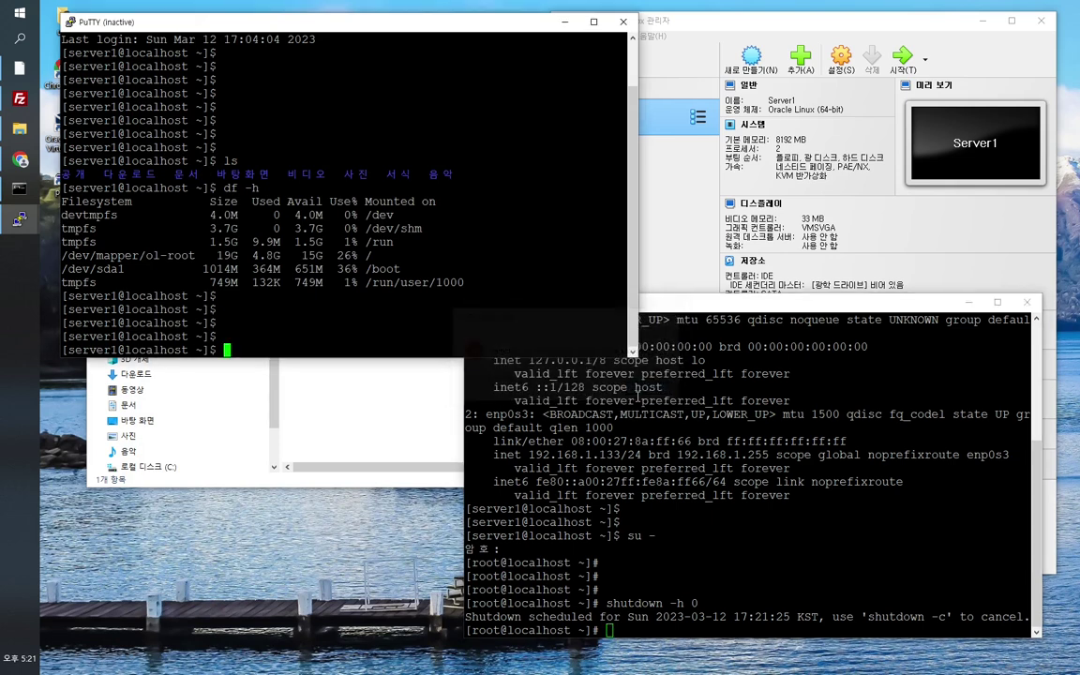
left_click(647, 23)
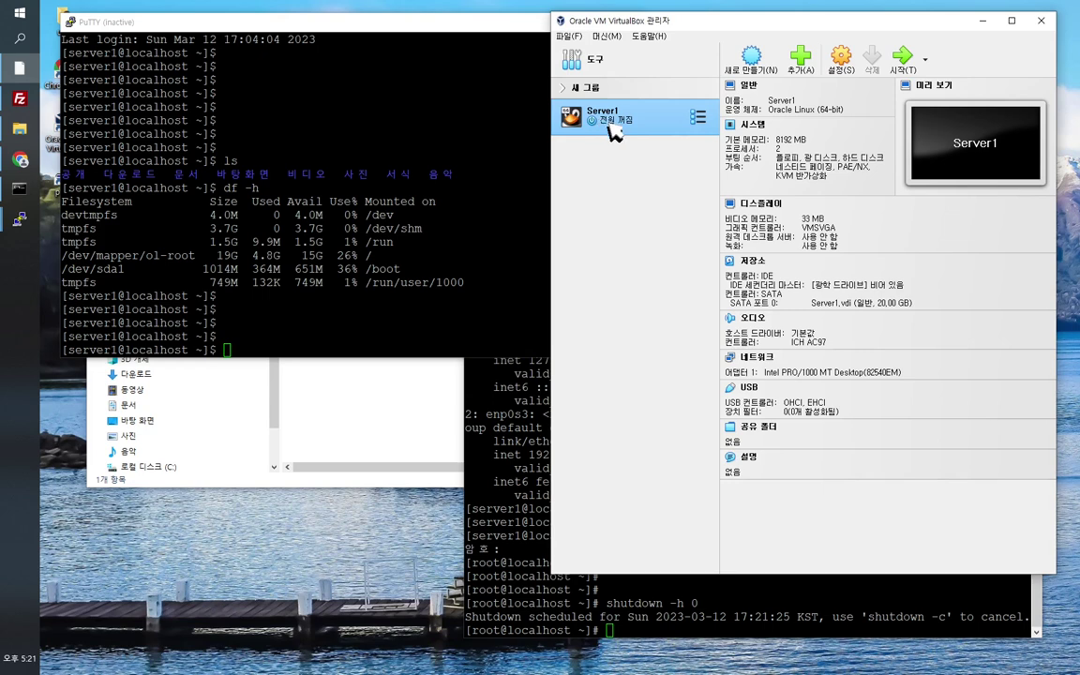
left_click_drag(701, 33, 594, 33)
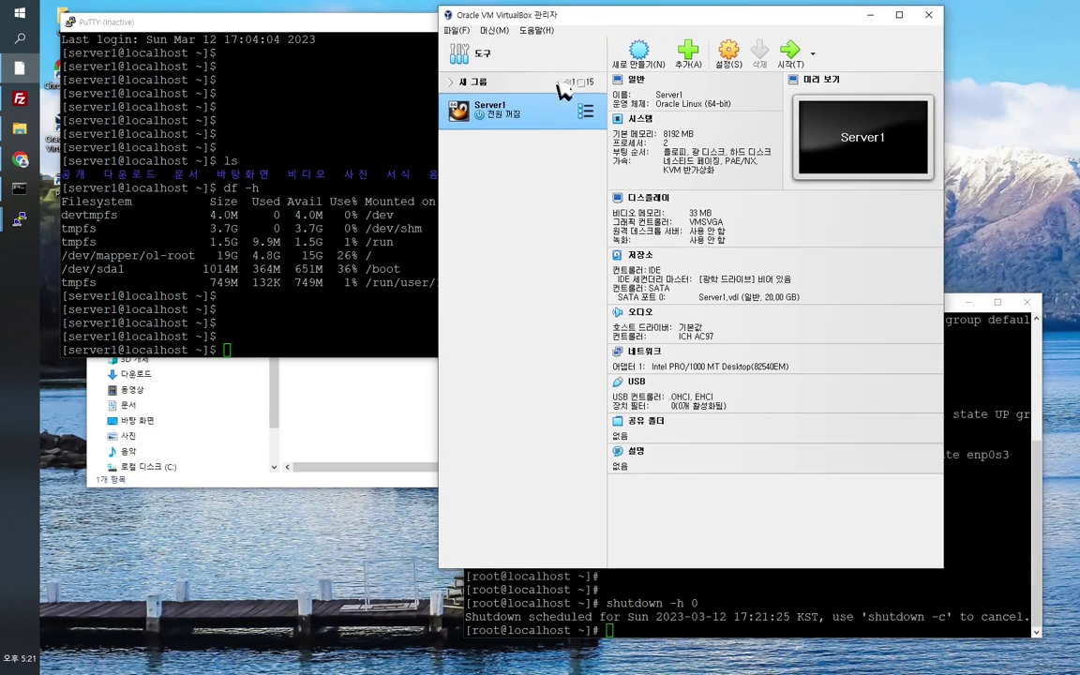